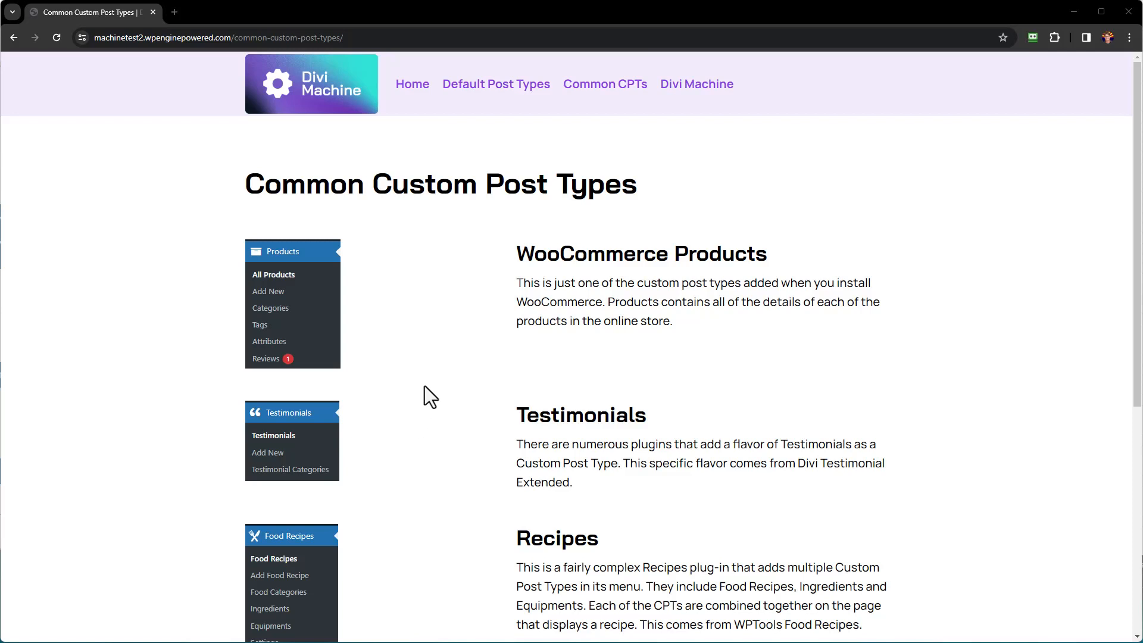
Scroll the Installed Plugins list to Advanced Custom Fields, Akismet and Divi Machine.
scroll(426, 387, down, 3)
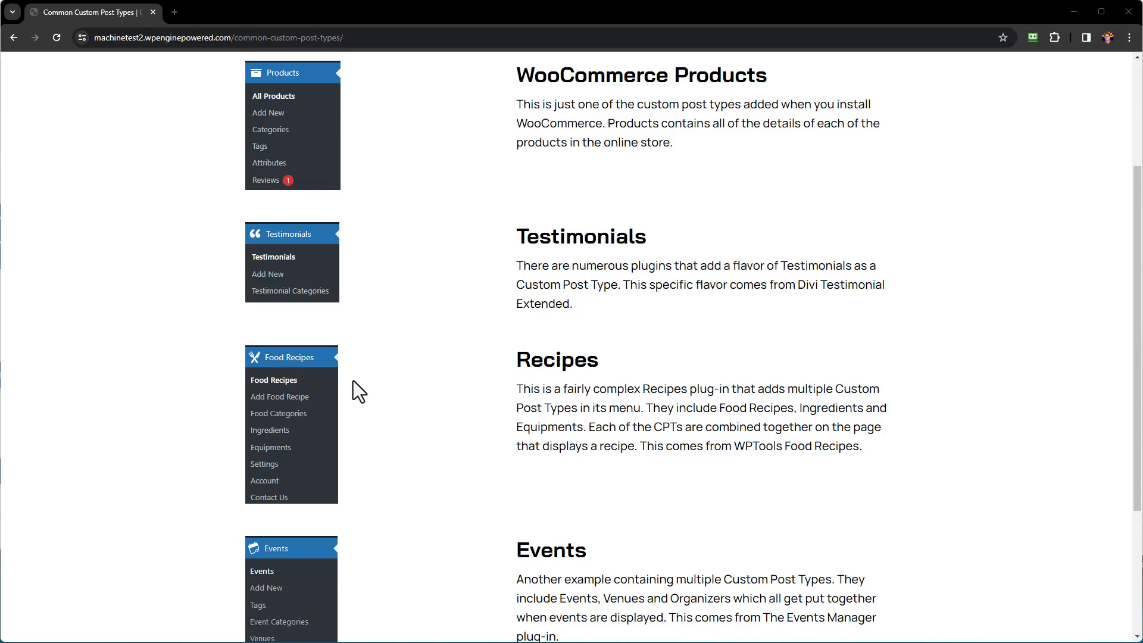
scroll(386, 366, down, 3)
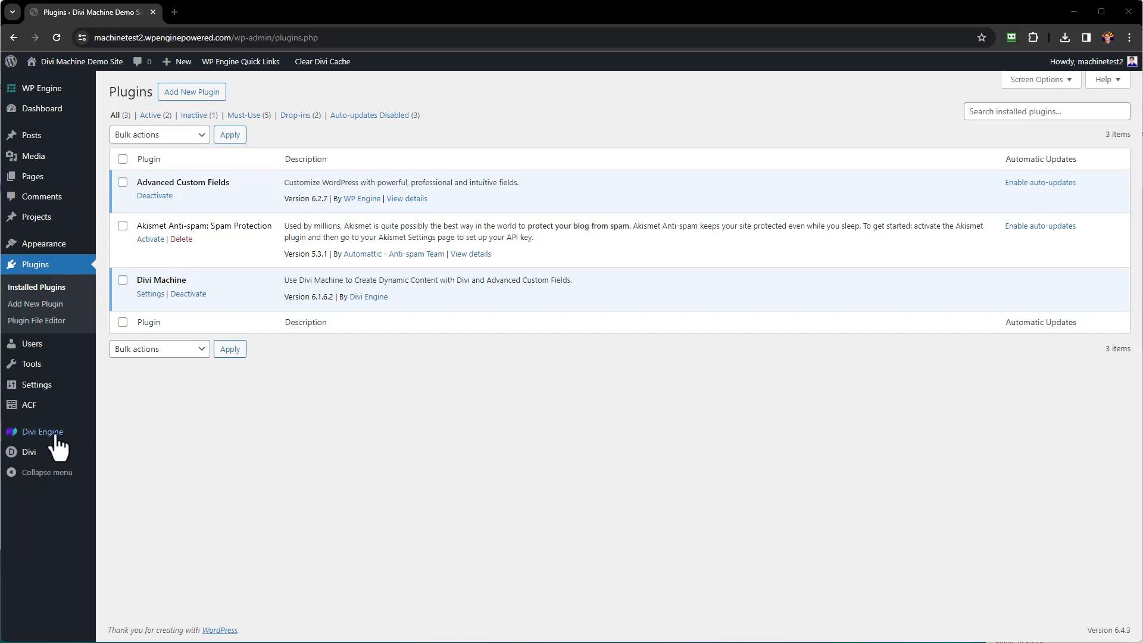
Open Divi Machine's Add/Edit Post Types list from the Divi Engine menu.
mouse_move(45, 437)
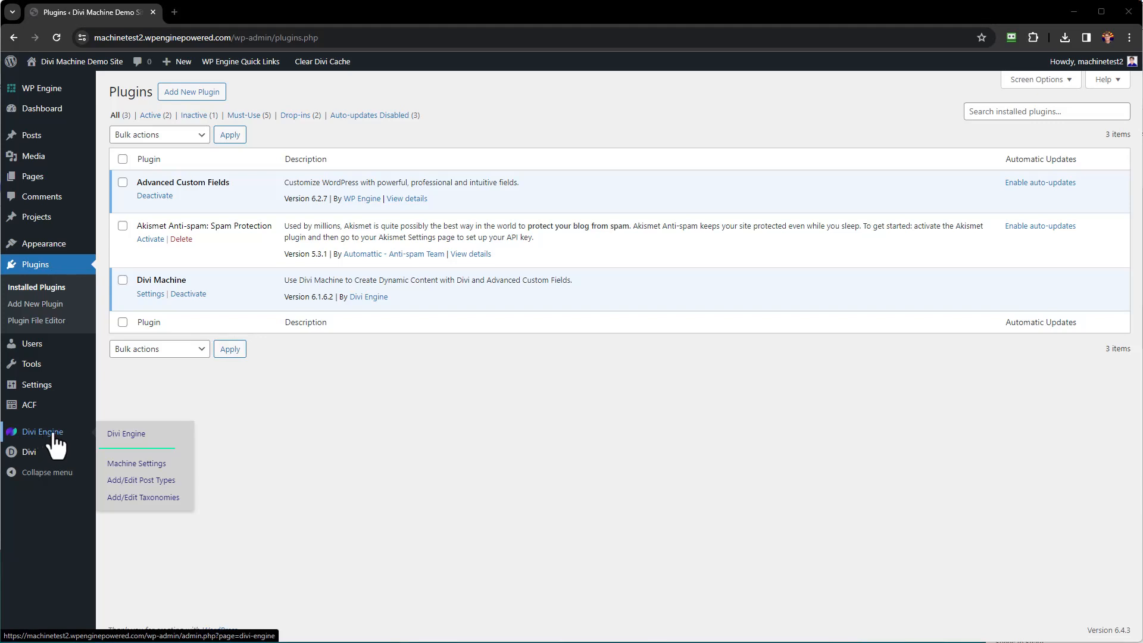
click(161, 485)
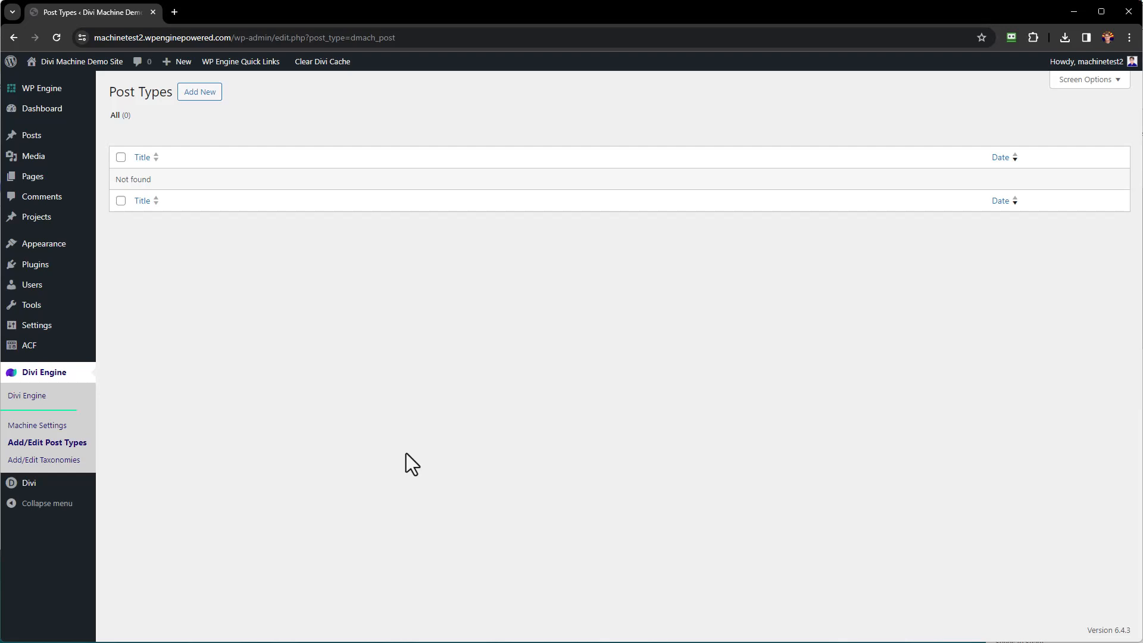
Start a new post type with title and name Divi Gurus and slug divi-gurus.
click(201, 97)
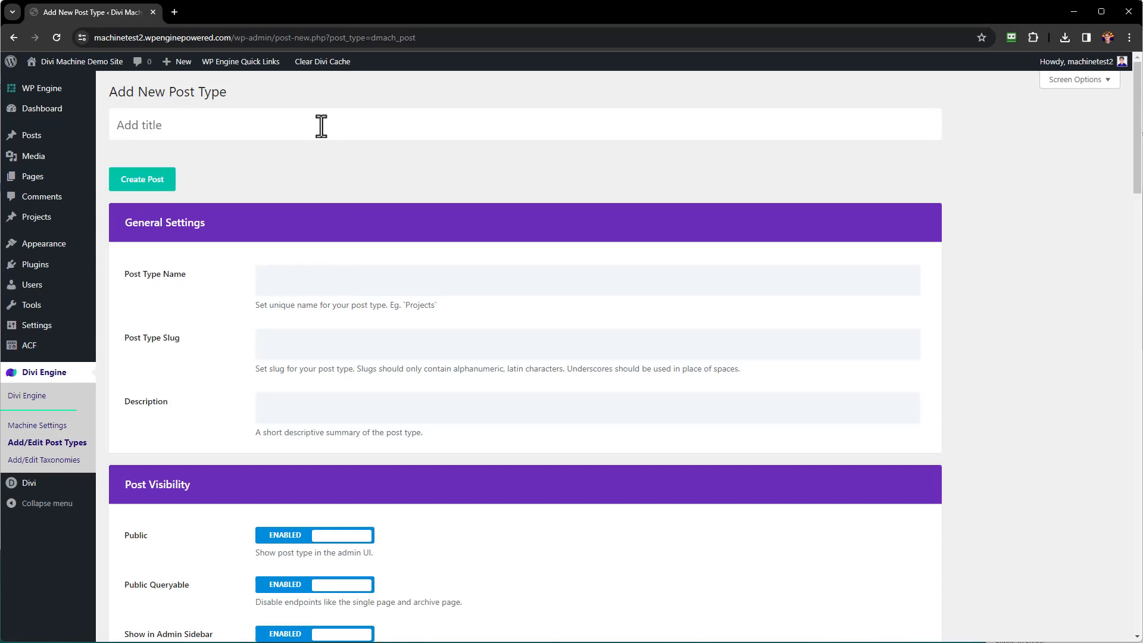
click(322, 126)
text(Divi Gurus)
click(330, 280)
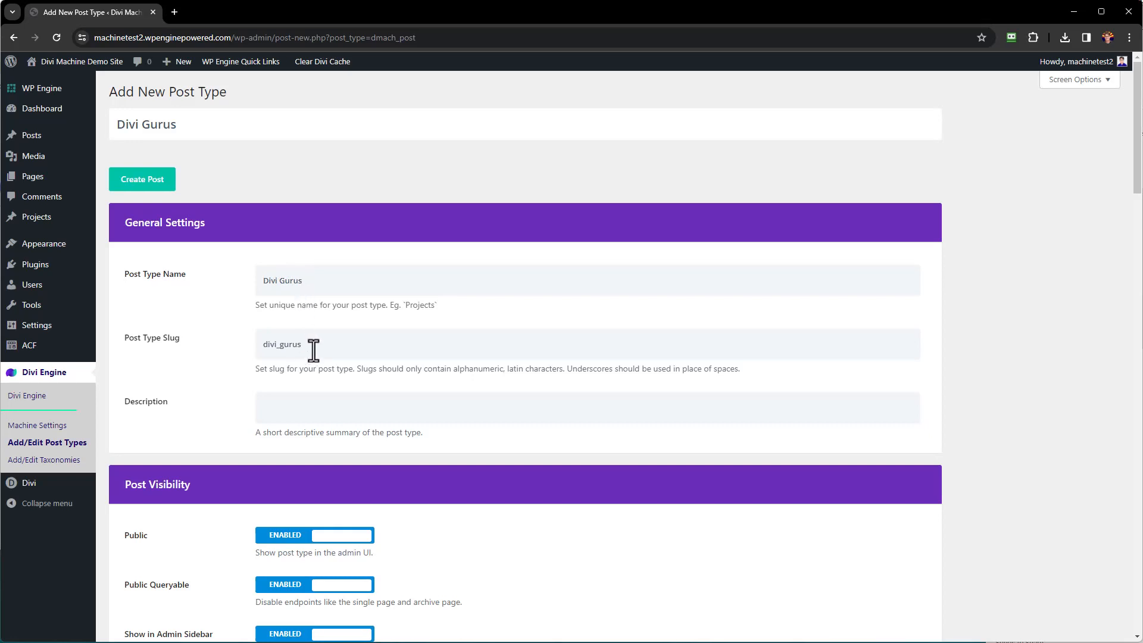
click(276, 345)
key(Delete)
text(-)
click(314, 417)
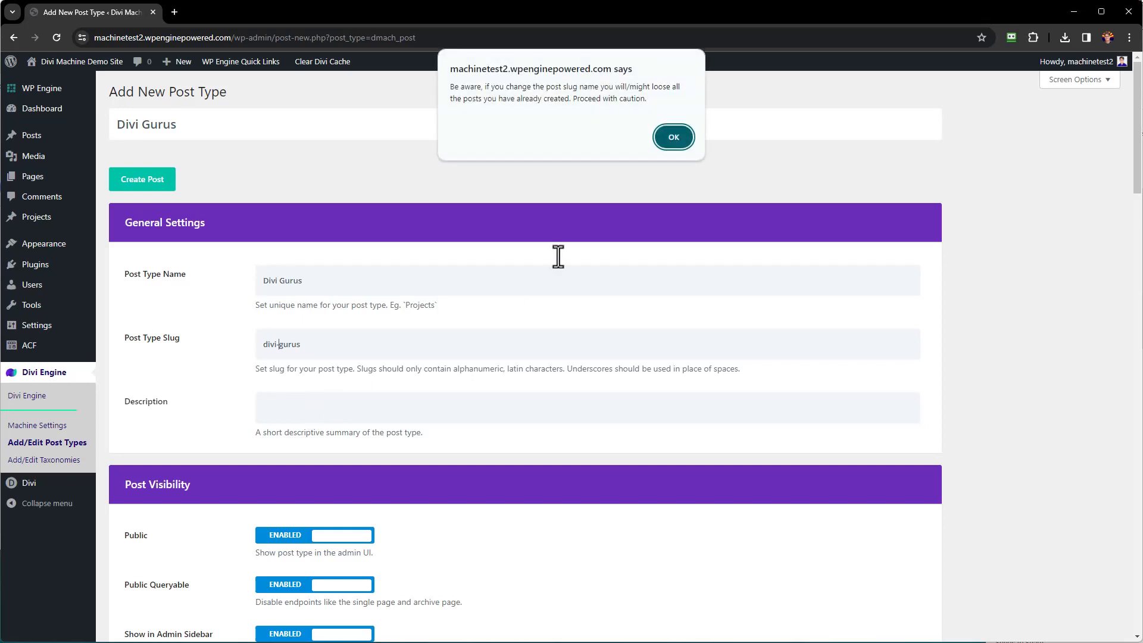
Accept the slug-change warning, keeping divi-gurus, and review the Post Visibility settings.
click(673, 137)
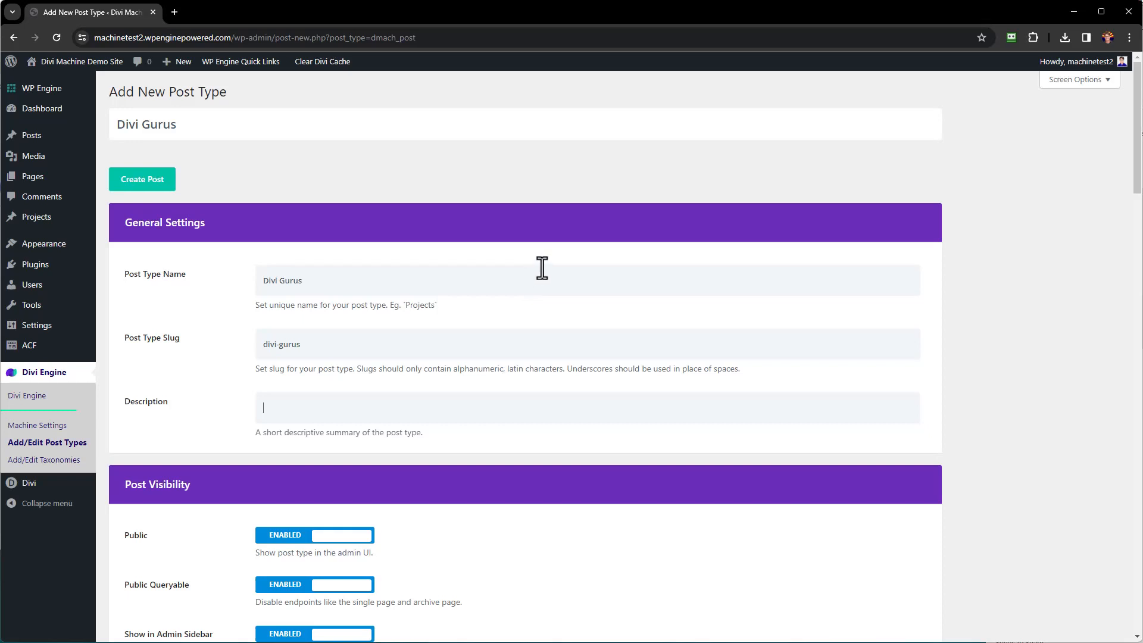
scroll(552, 262, down, 5)
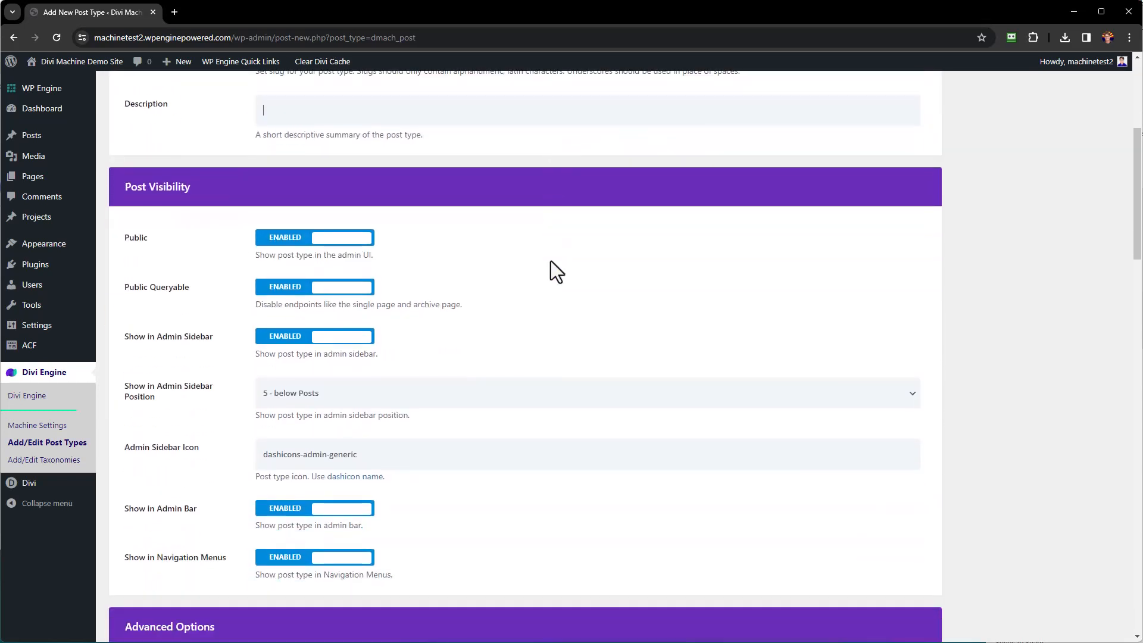
scroll(502, 281, down, 2)
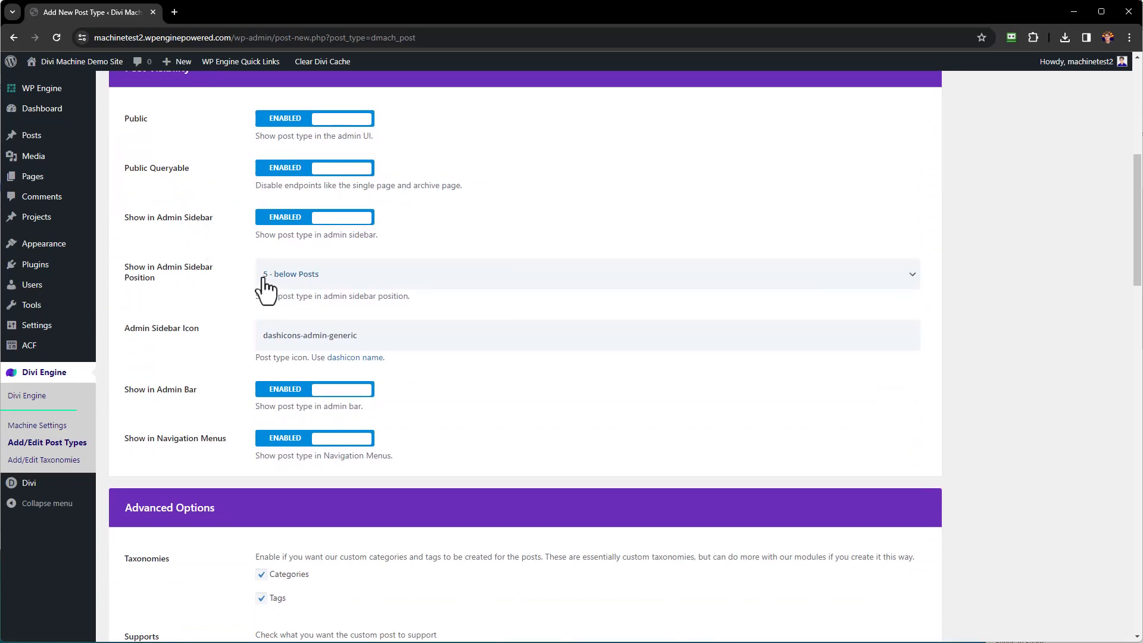
mouse_move(27, 142)
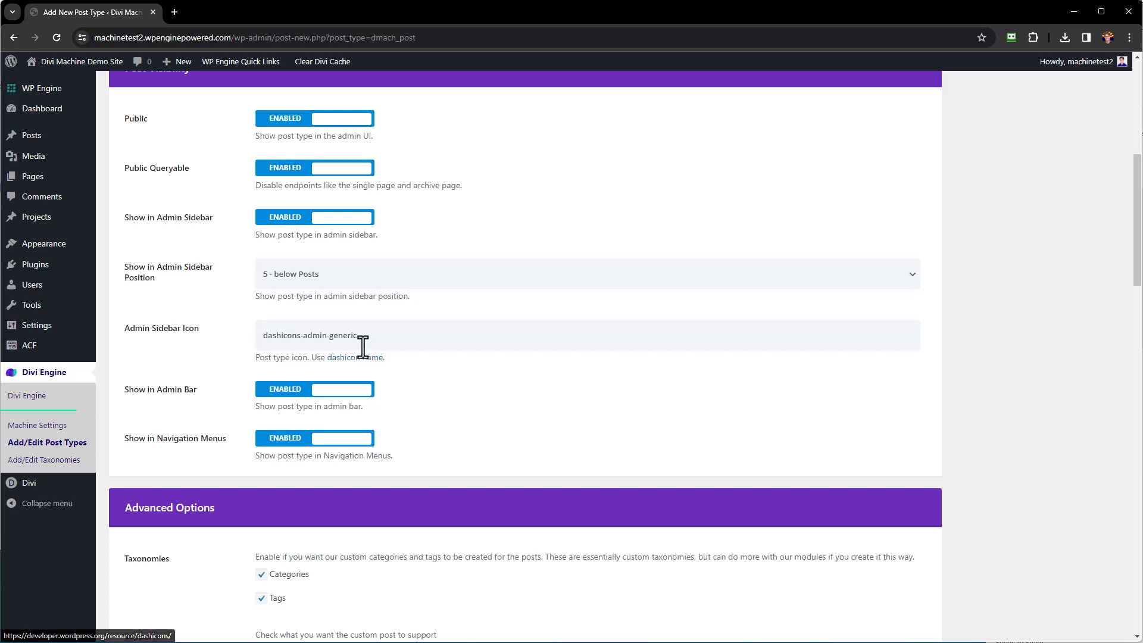
Change the admin sidebar icon to dashicons-id and uncheck the Tags taxonomy.
drag(302, 335, 431, 336)
key(BackSpace)
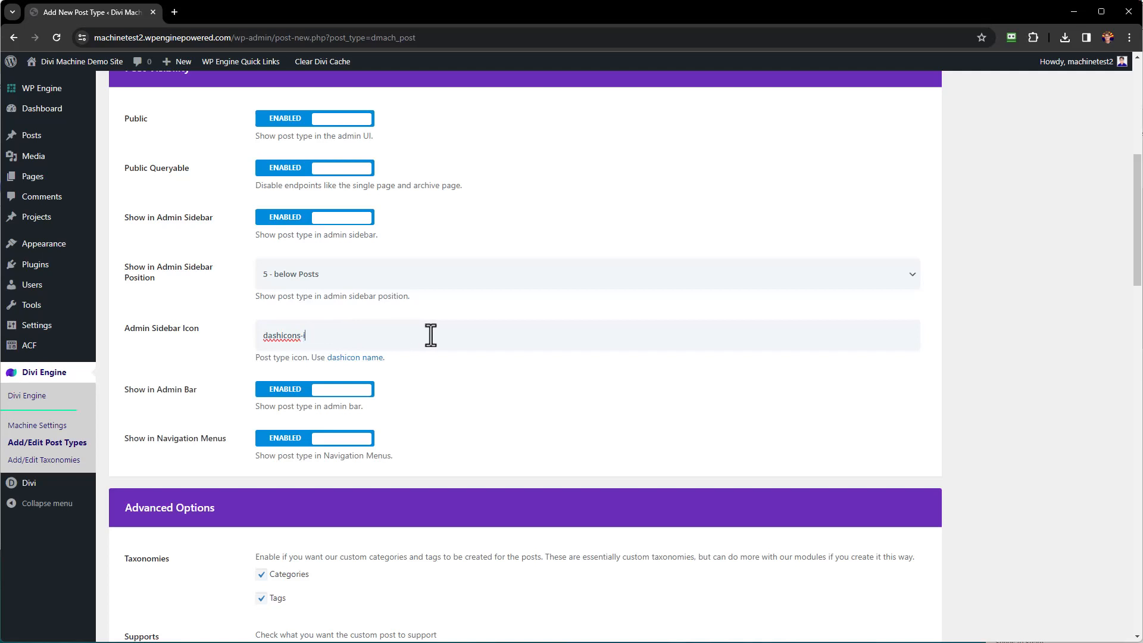
text(id)
click(466, 374)
scroll(472, 359, down, 6)
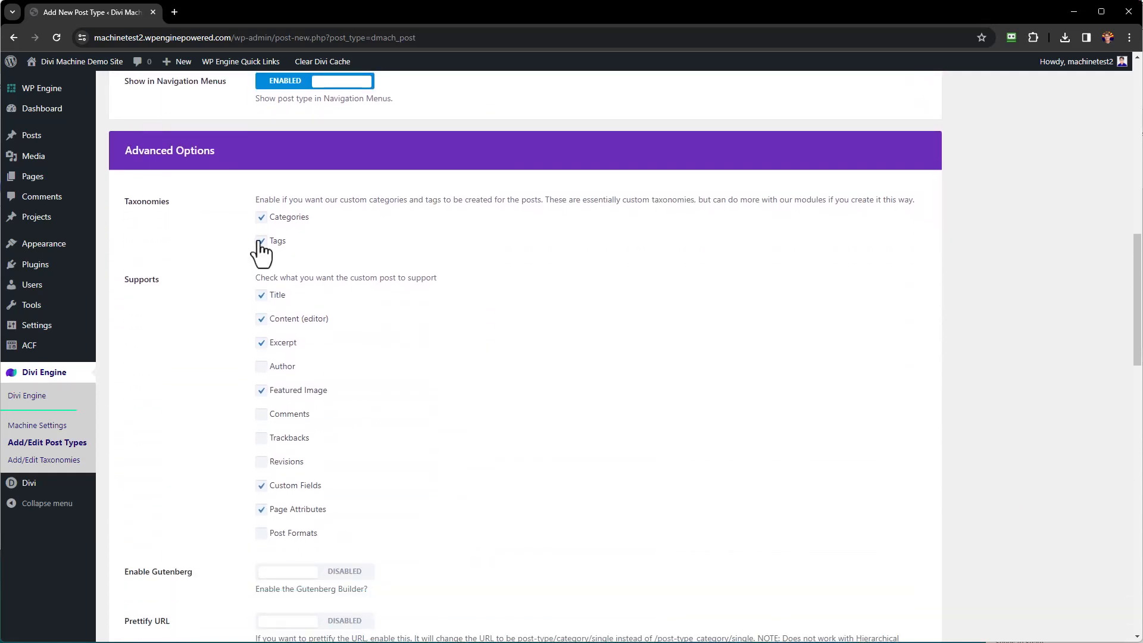
click(261, 241)
scroll(378, 401, down, 2)
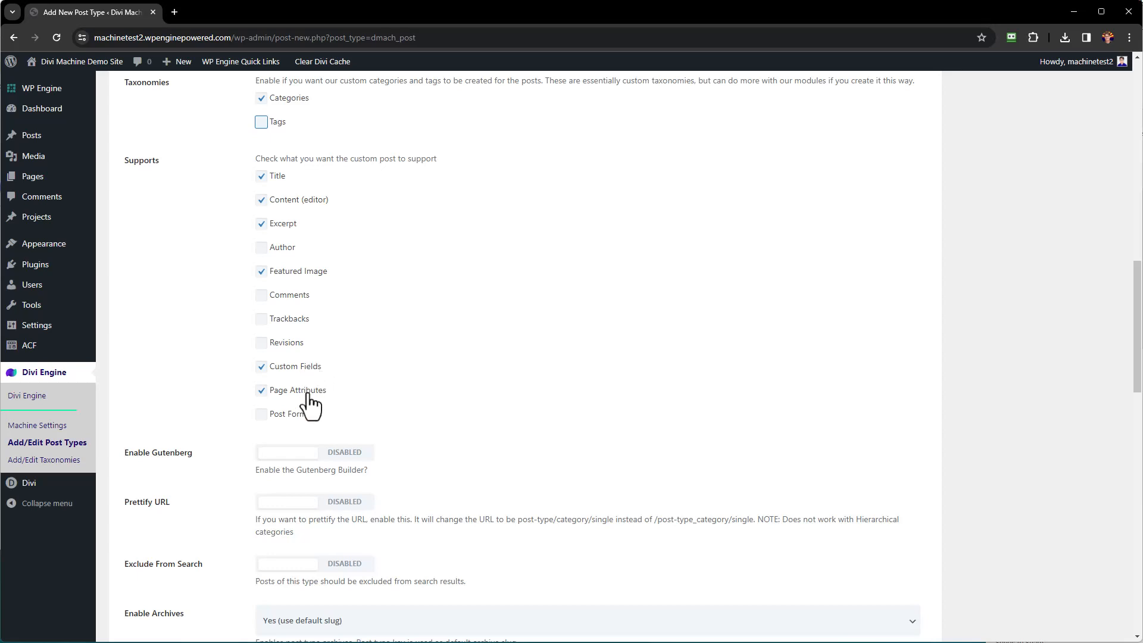
scroll(492, 291, down, 3)
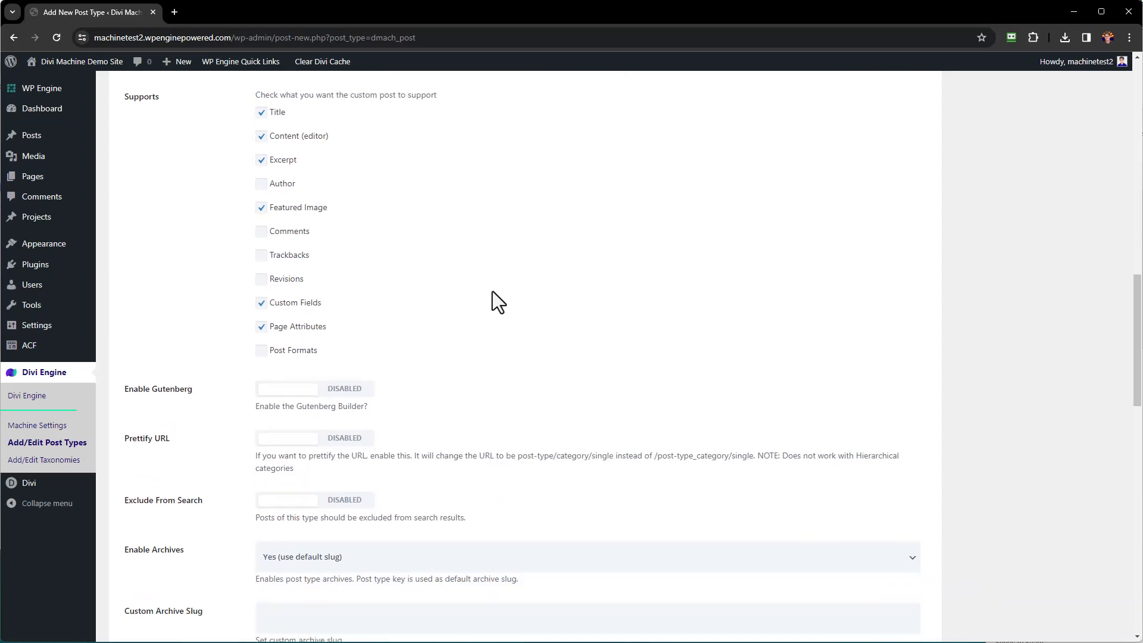
scroll(495, 271, down, 2)
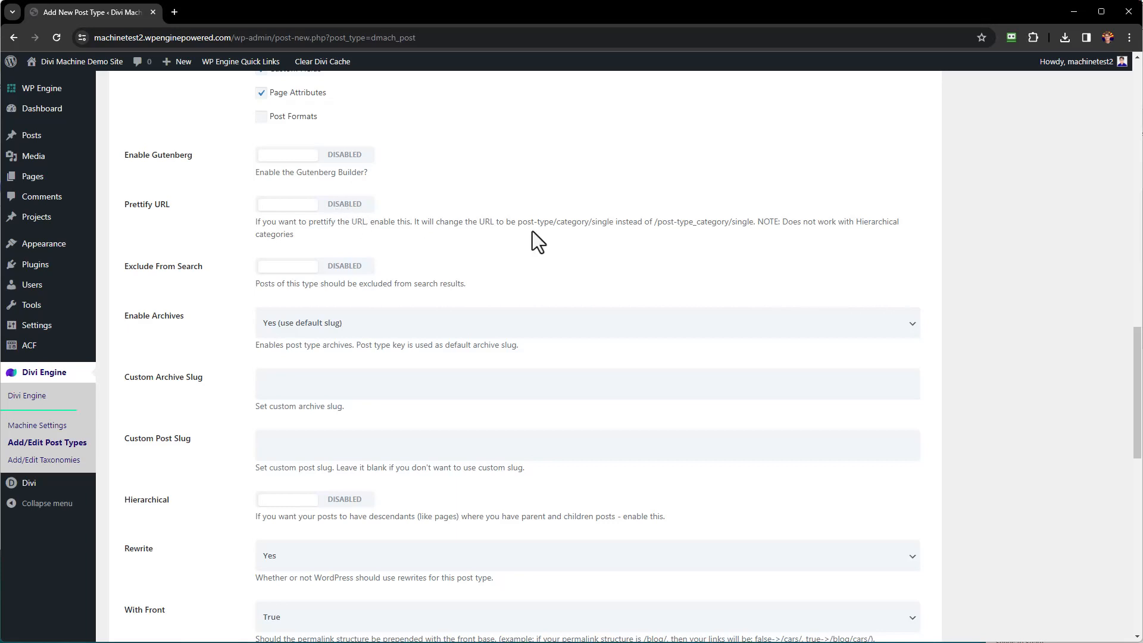
scroll(462, 251, down, 3)
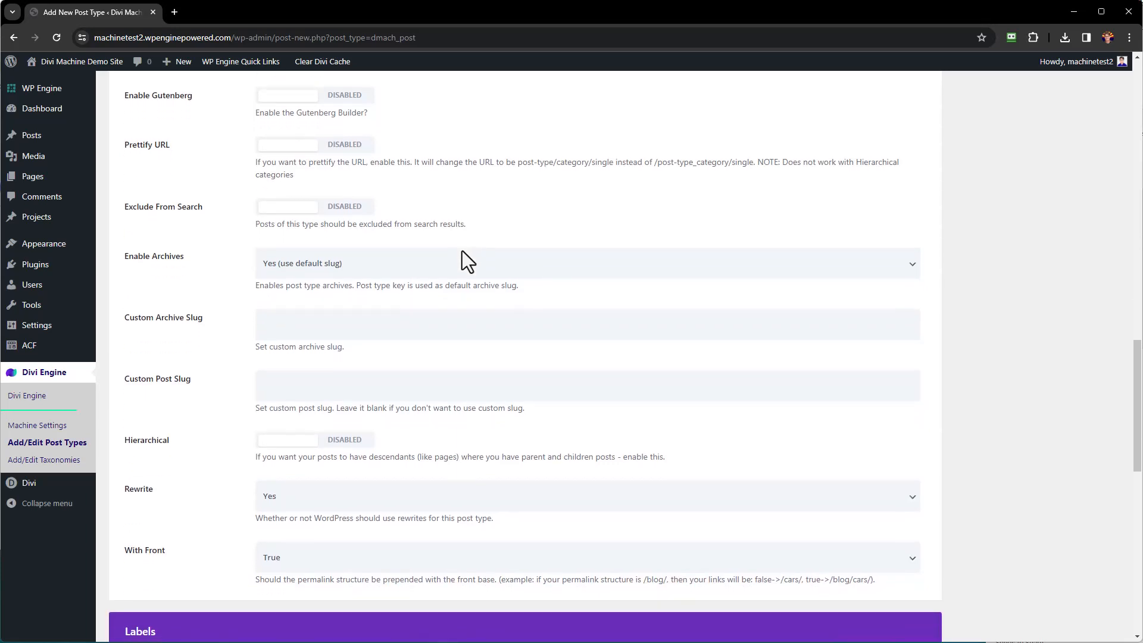
scroll(459, 262, down, 2)
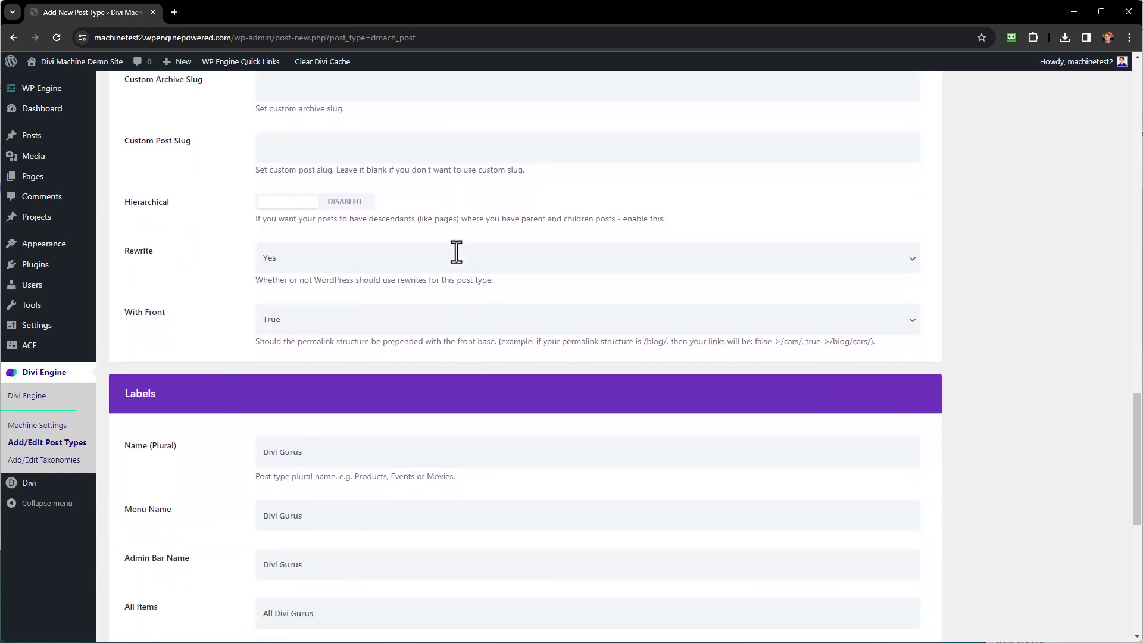
scroll(459, 262, down, 2)
scroll(456, 260, down, 4)
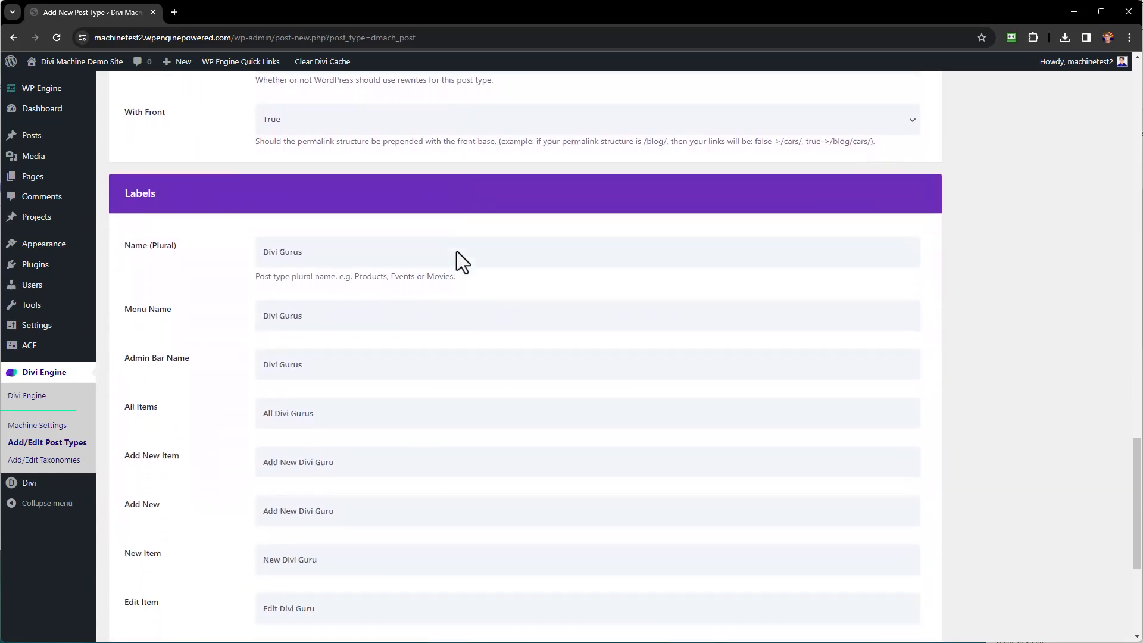
scroll(390, 207, down, 2)
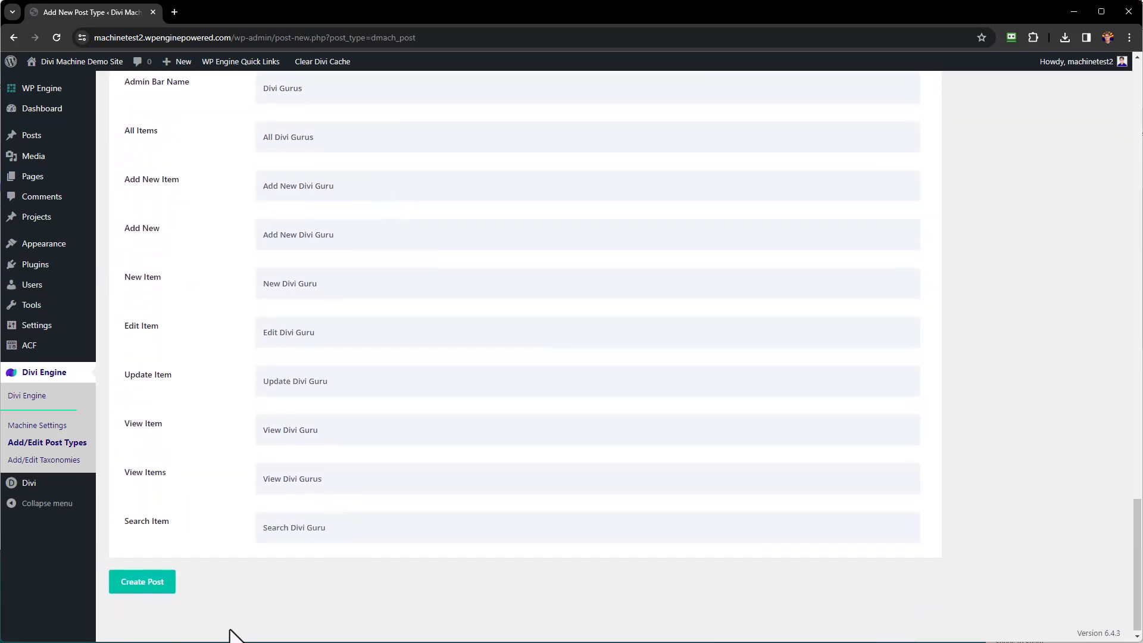
Publish the Divi Gurus post type so it appears in the admin menu.
click(152, 586)
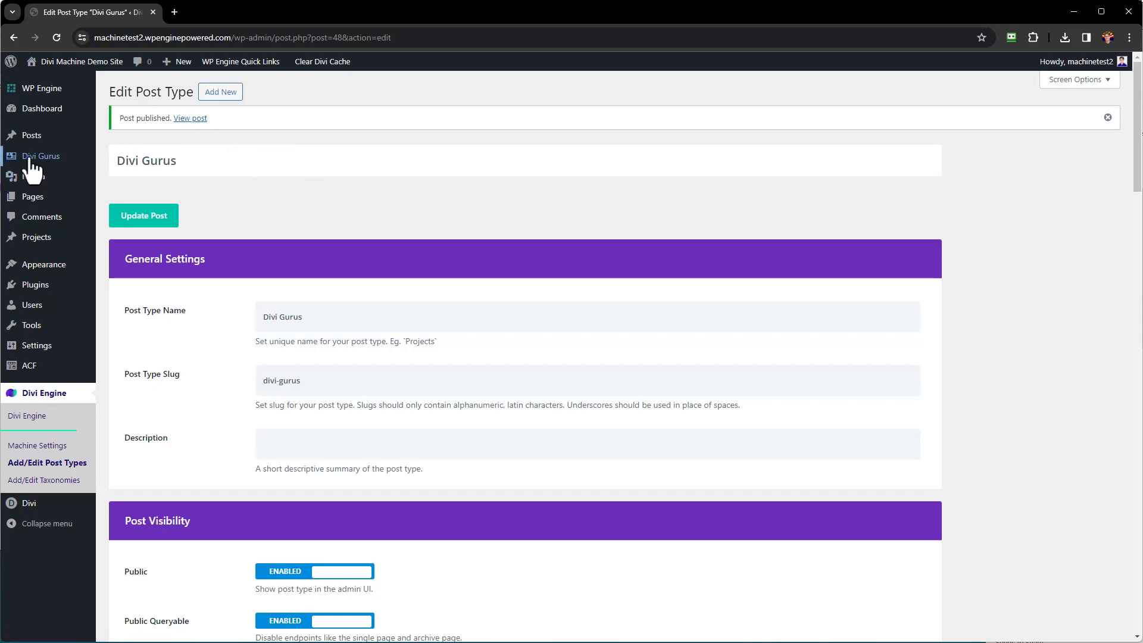
mouse_move(30, 160)
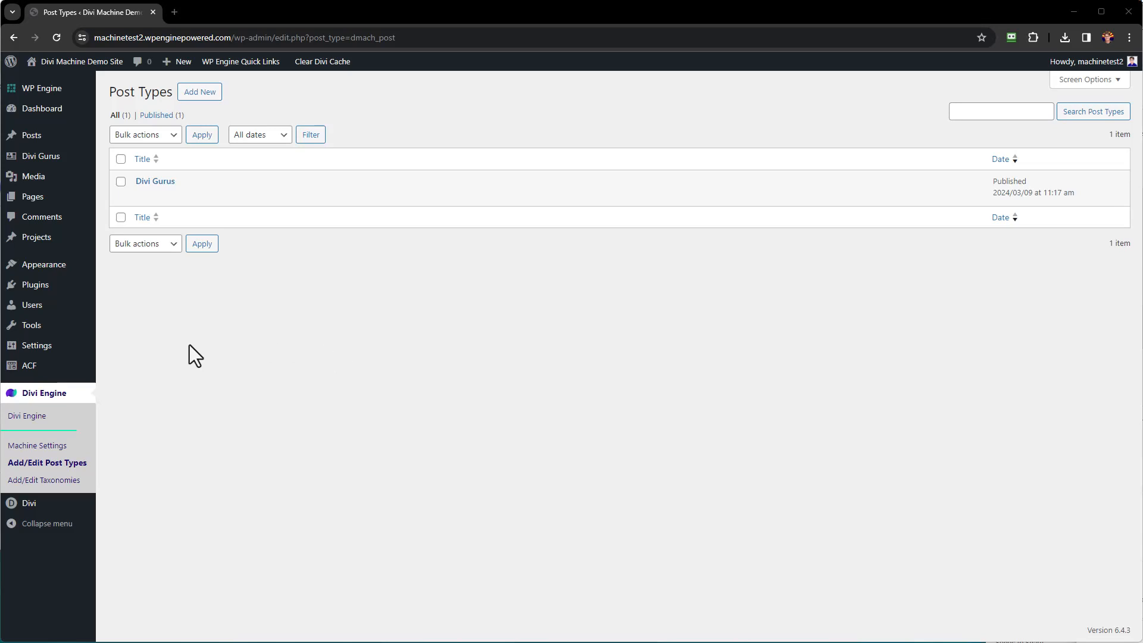
Go to the ACF Field Groups page, which has no field groups yet.
mouse_move(21, 373)
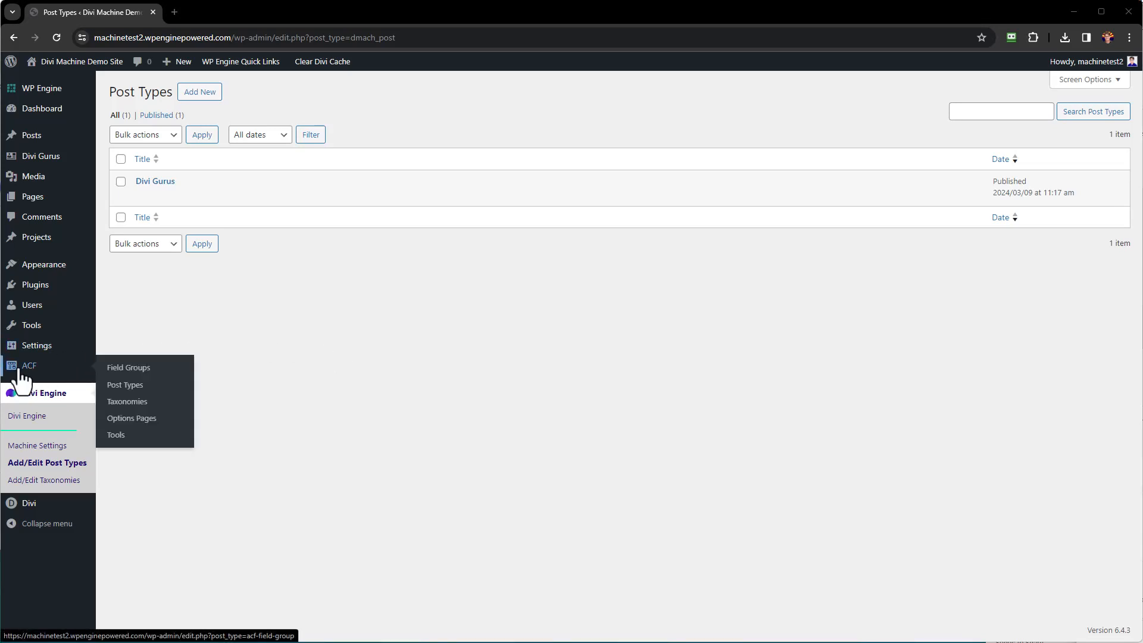
click(148, 371)
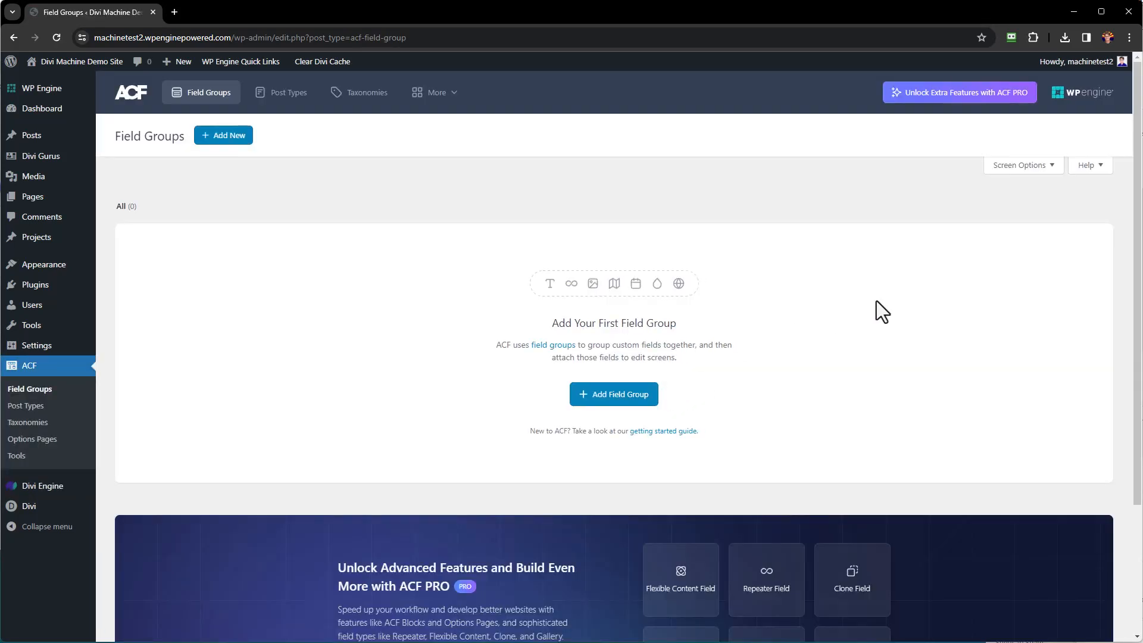
Create a Divi Gurus field group with a first Text field labelled Name (name).
click(614, 409)
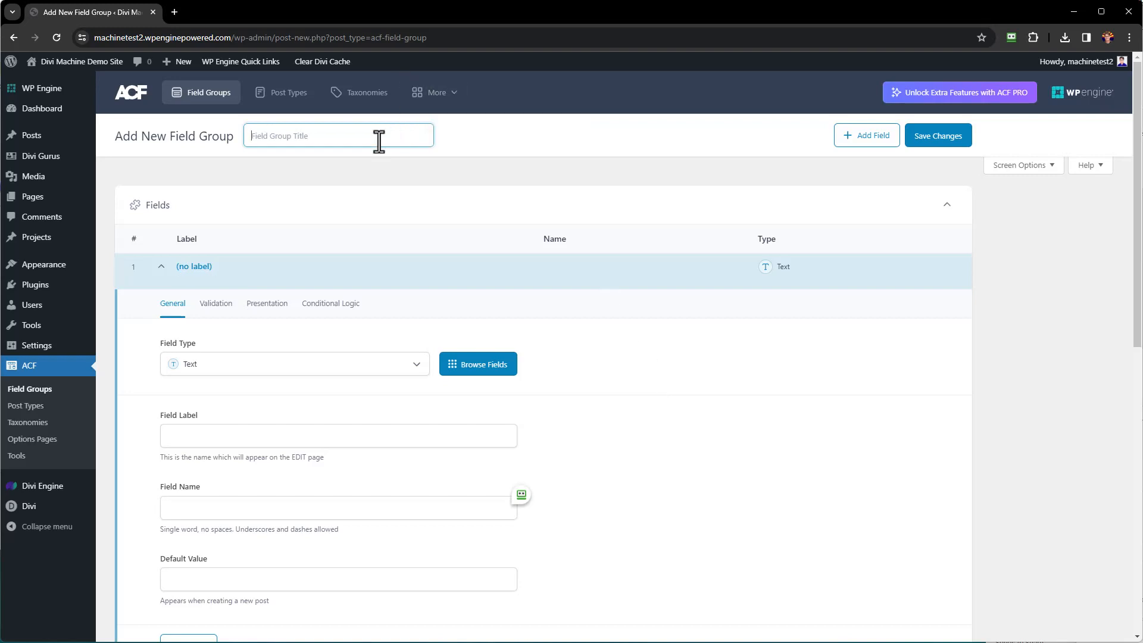
text(Divi Gurus)
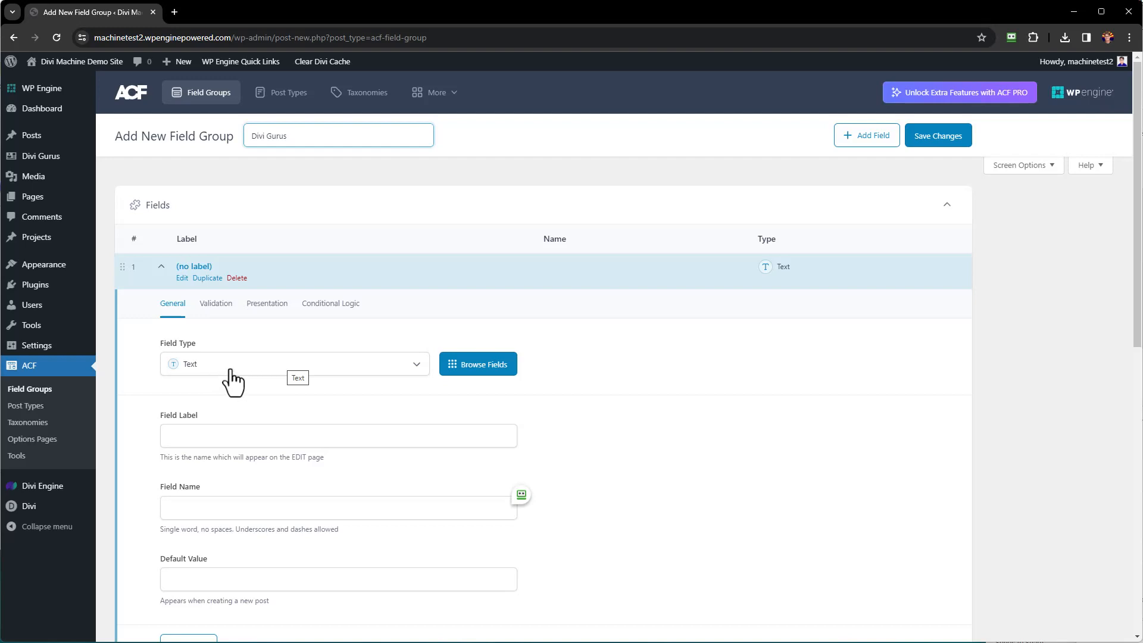
click(264, 438)
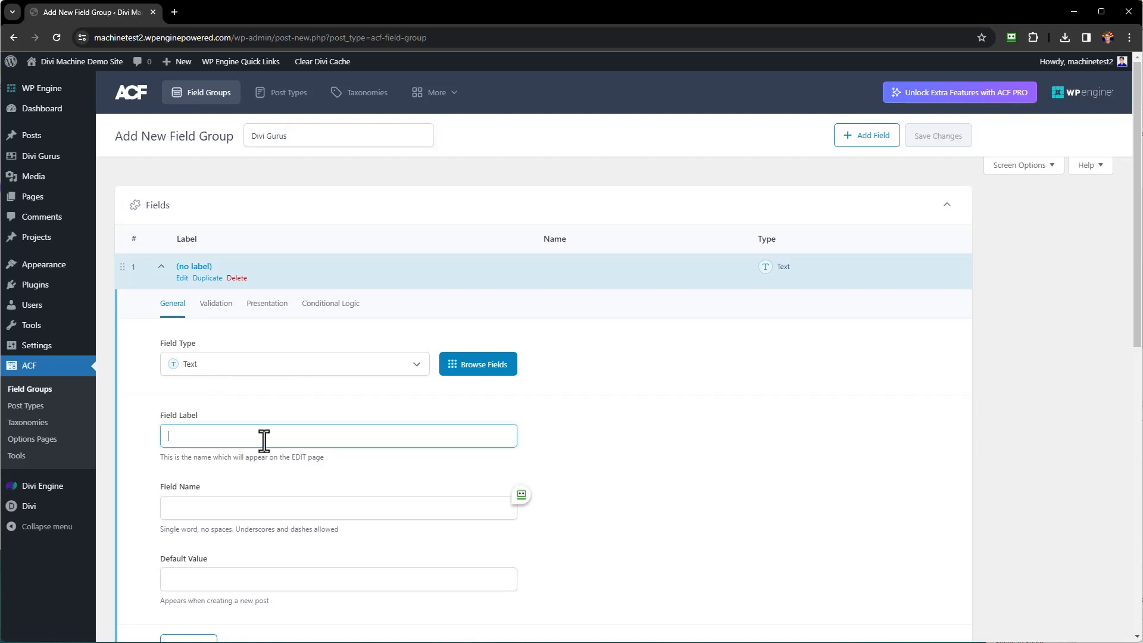
text(Name)
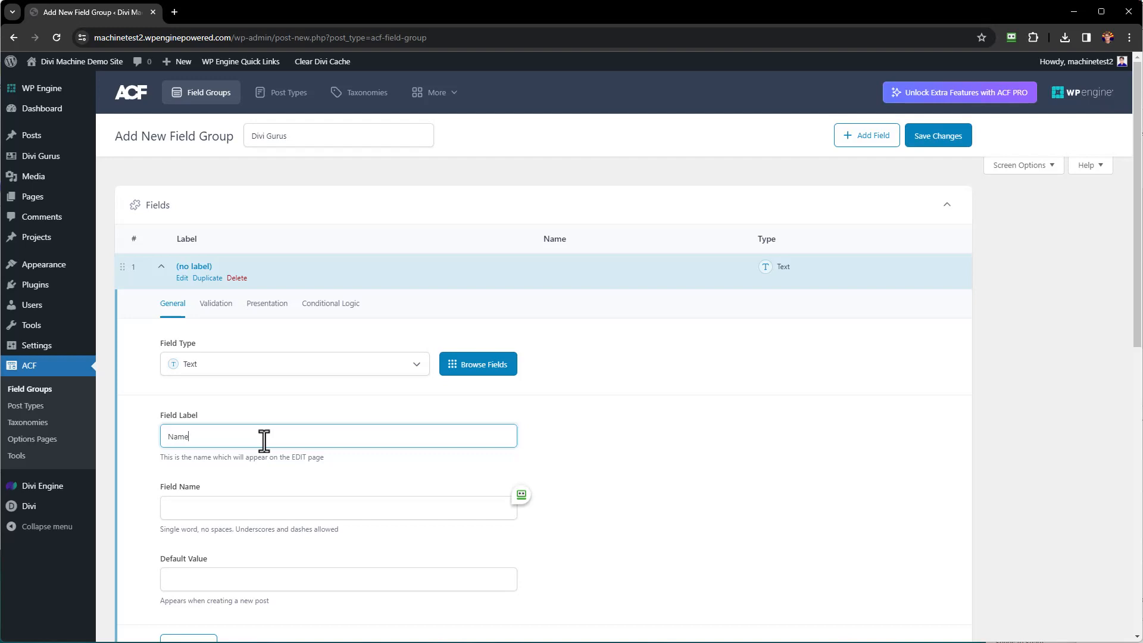
key(Tab)
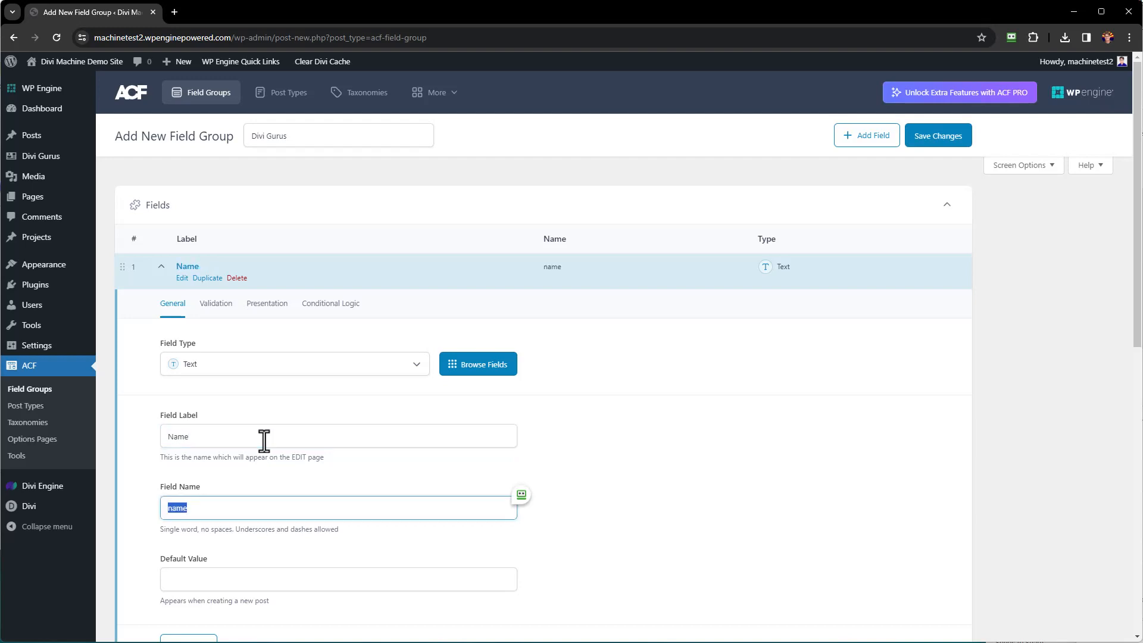
scroll(265, 485, down, 2)
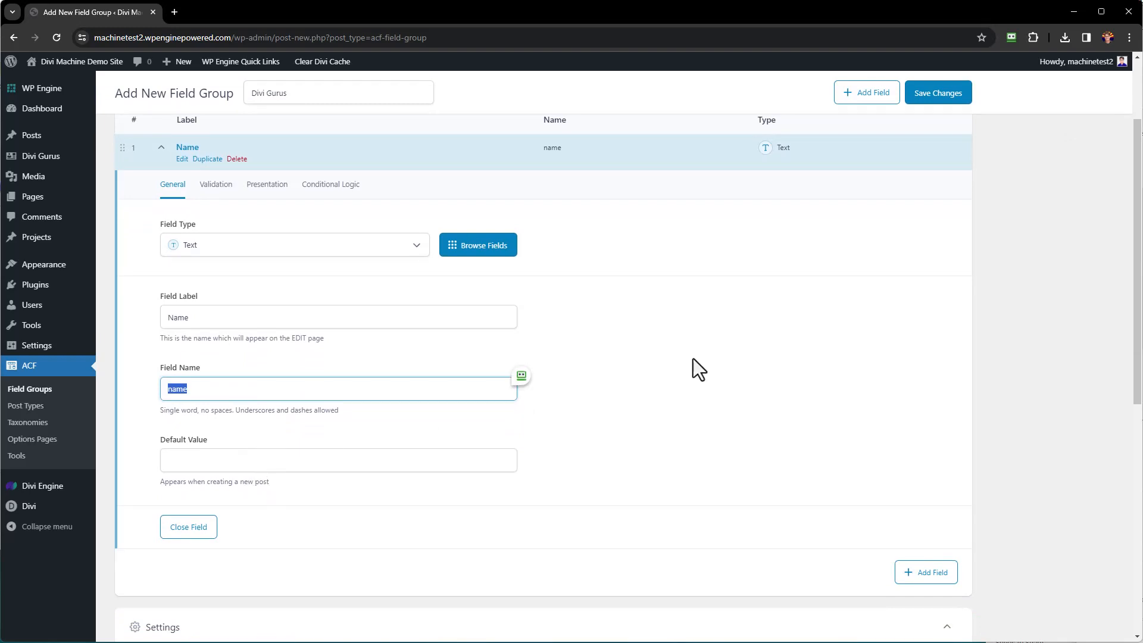
scroll(693, 358, down, 3)
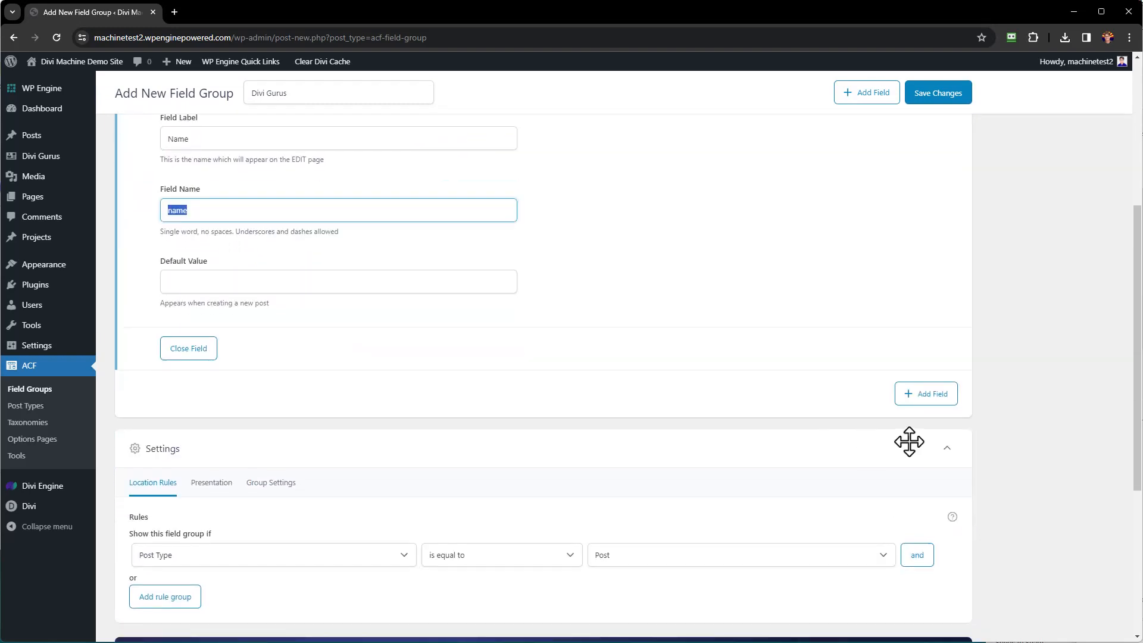
Add a second field labelled Location.
click(927, 401)
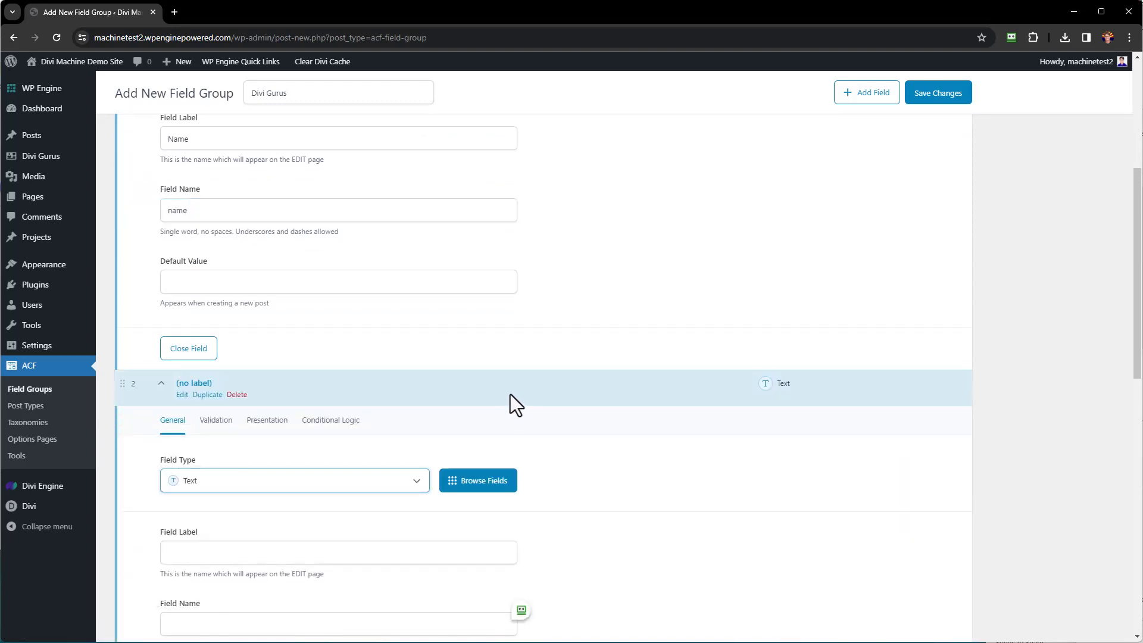
scroll(517, 403, down, 3)
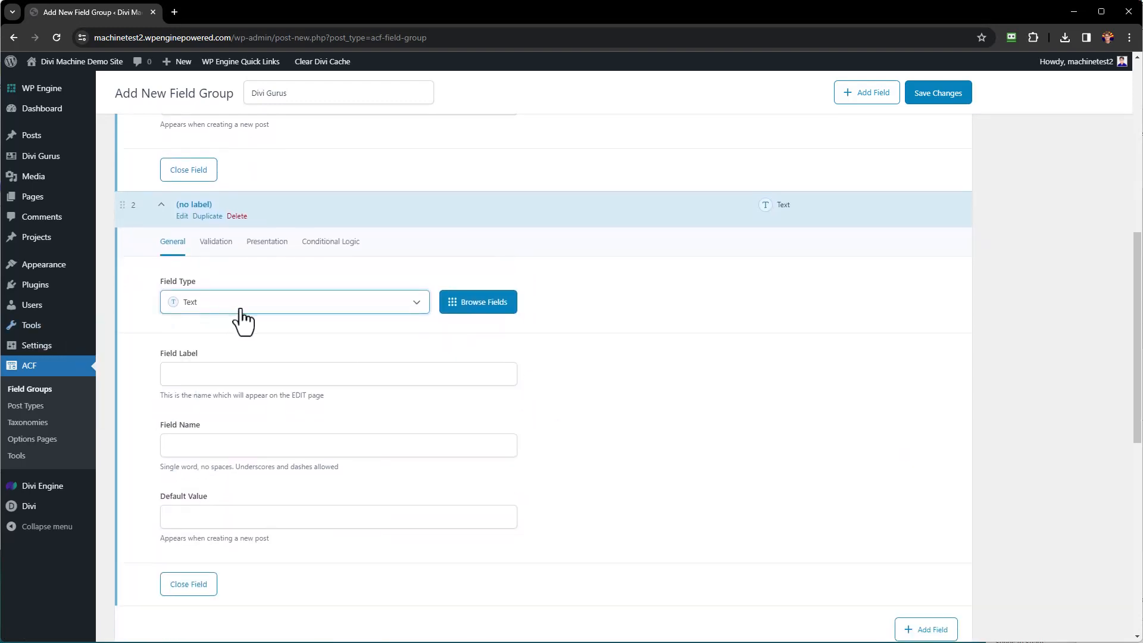
click(244, 371)
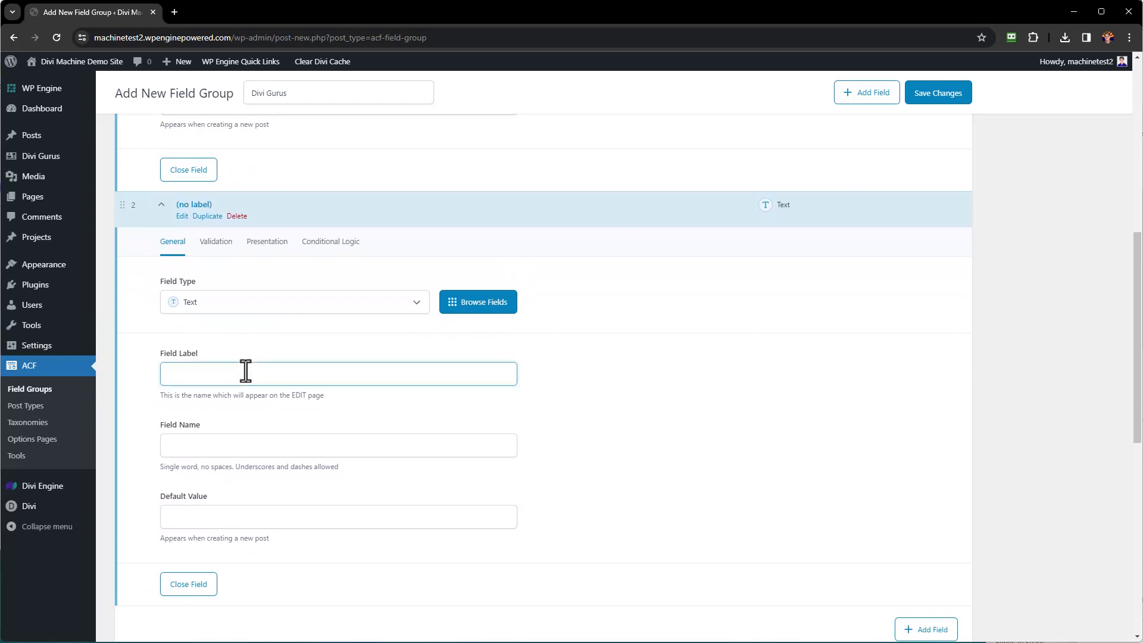
text(Location)
key(Tab)
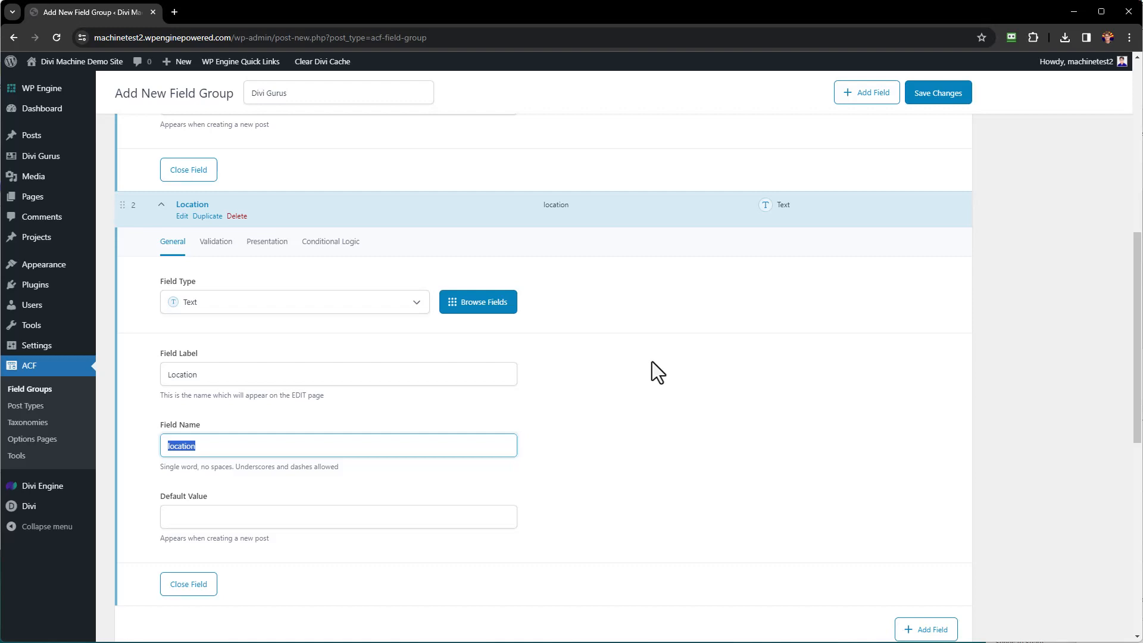
scroll(652, 362, down, 2)
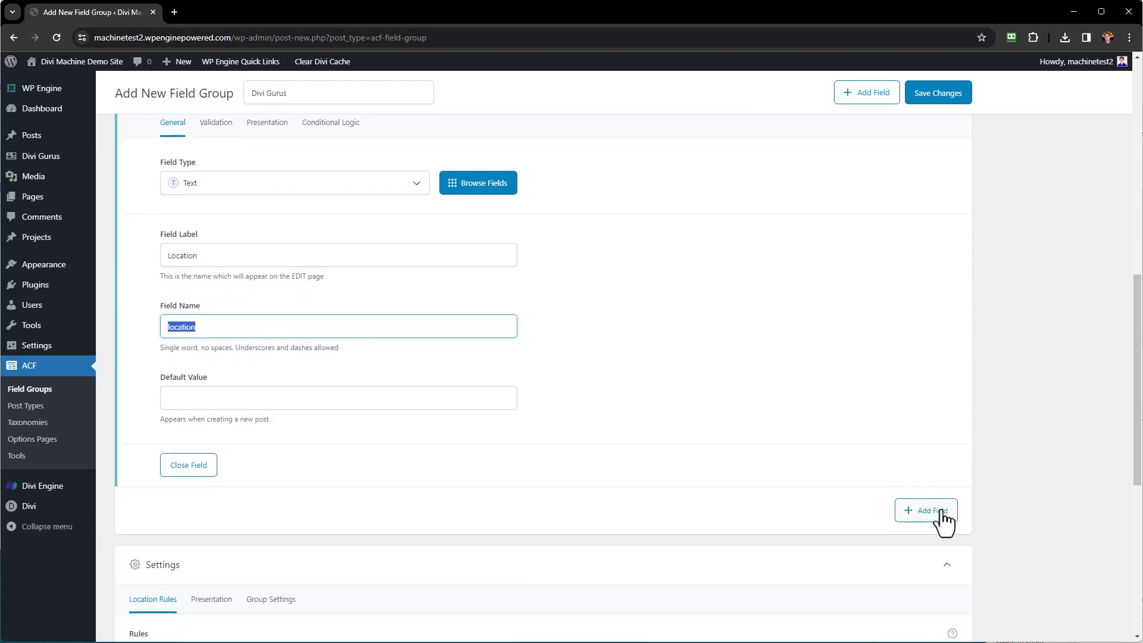
Add a URL field labelled Web Site (web_site), then a fourth empty field.
click(940, 515)
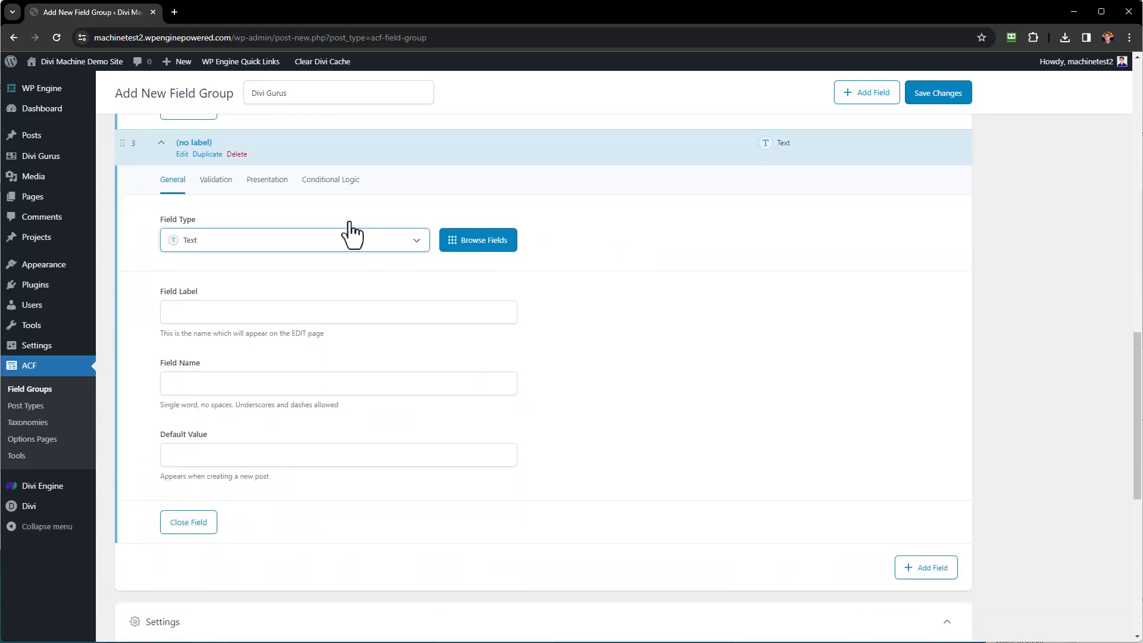
click(412, 244)
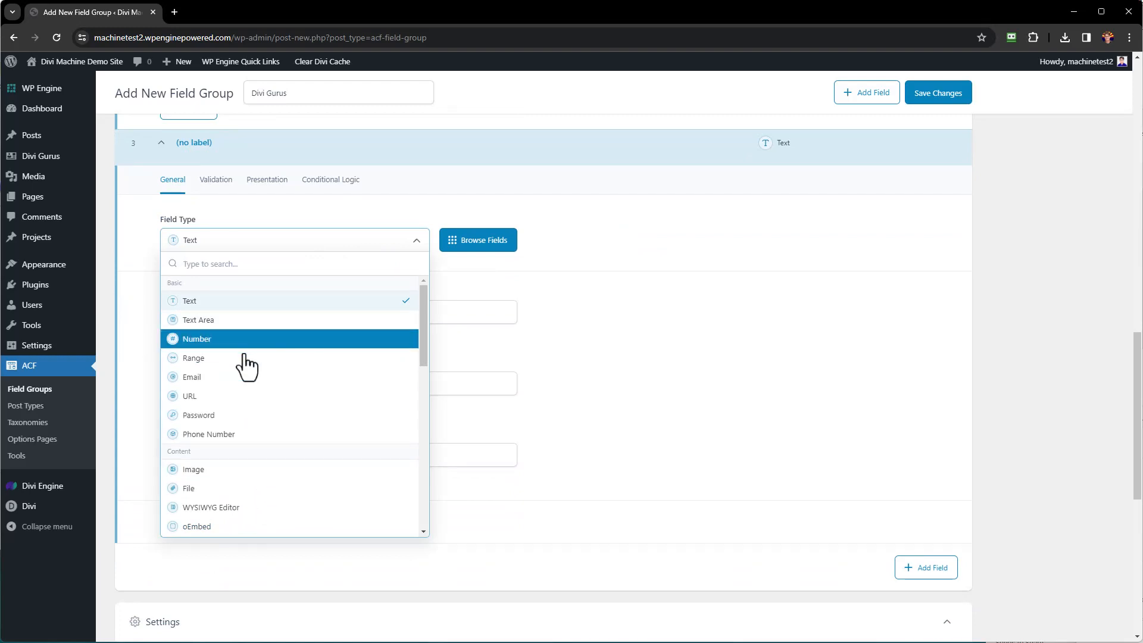
click(265, 401)
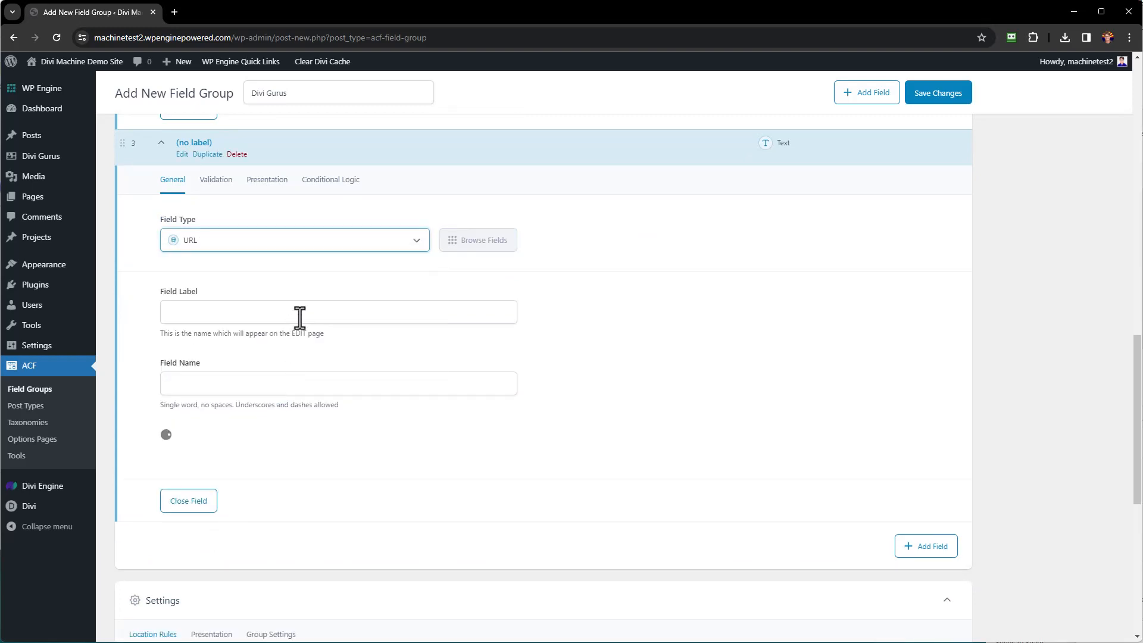
click(299, 317)
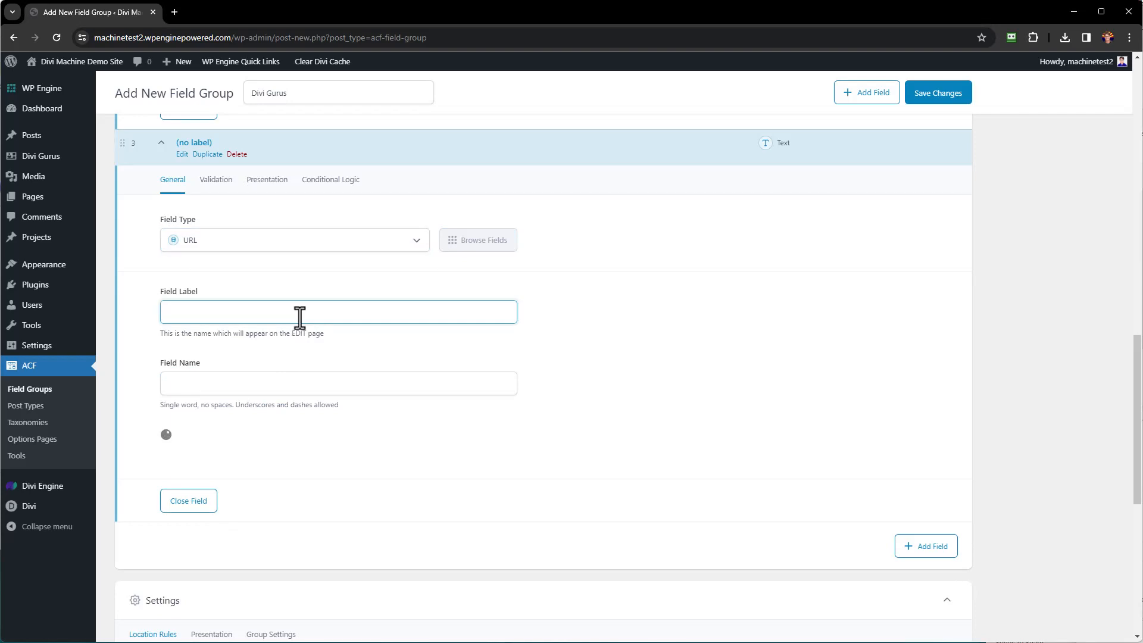
text(Web Site)
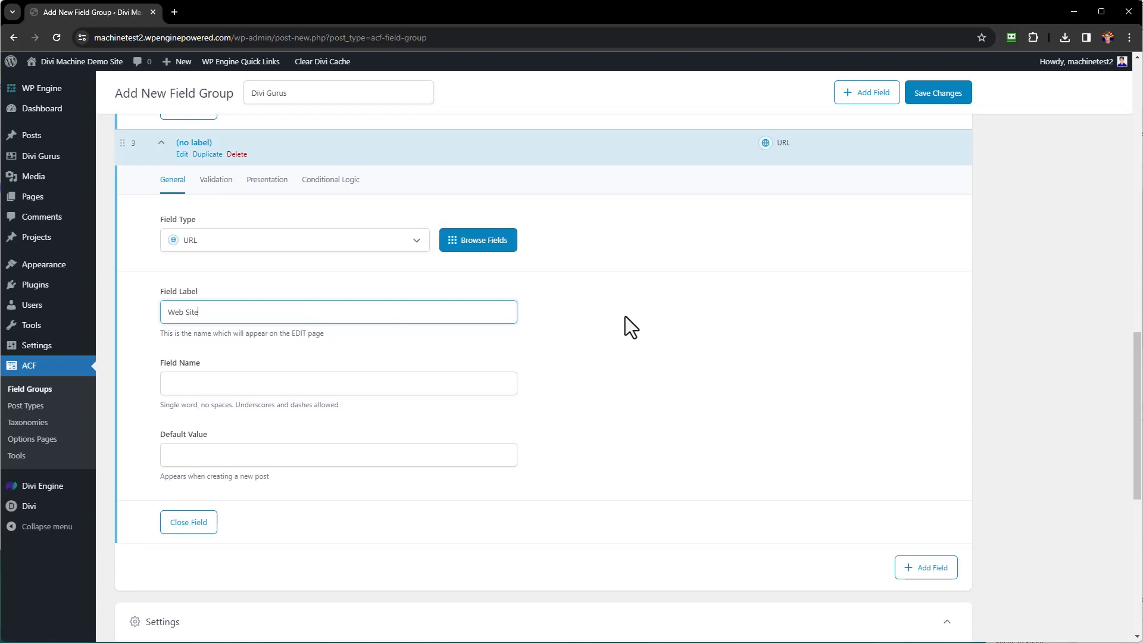
key(Tab)
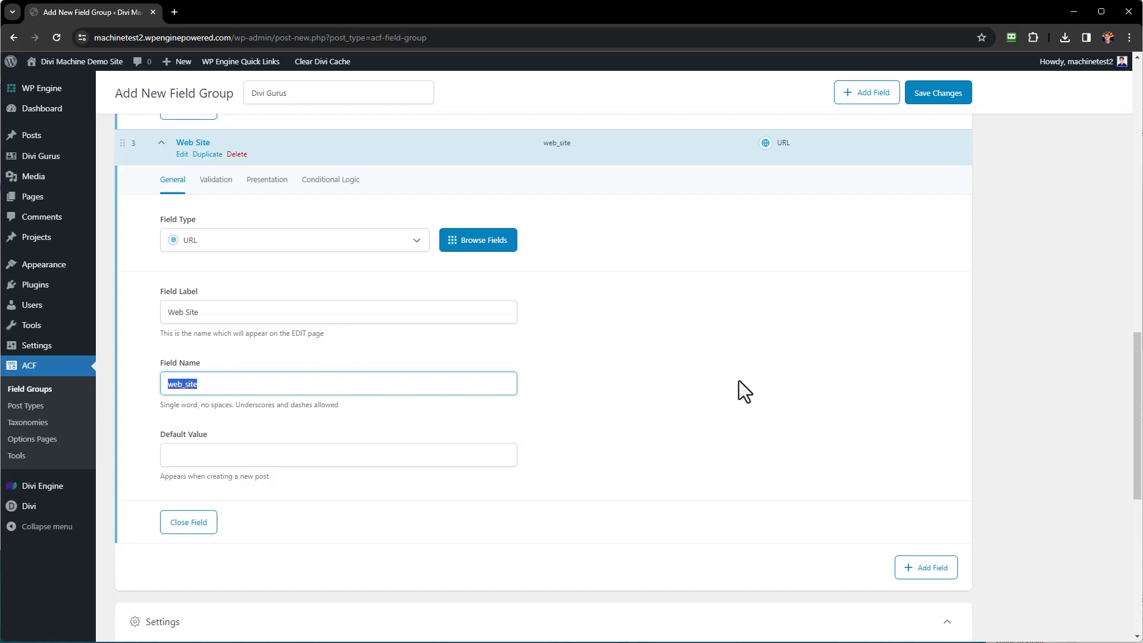
click(929, 569)
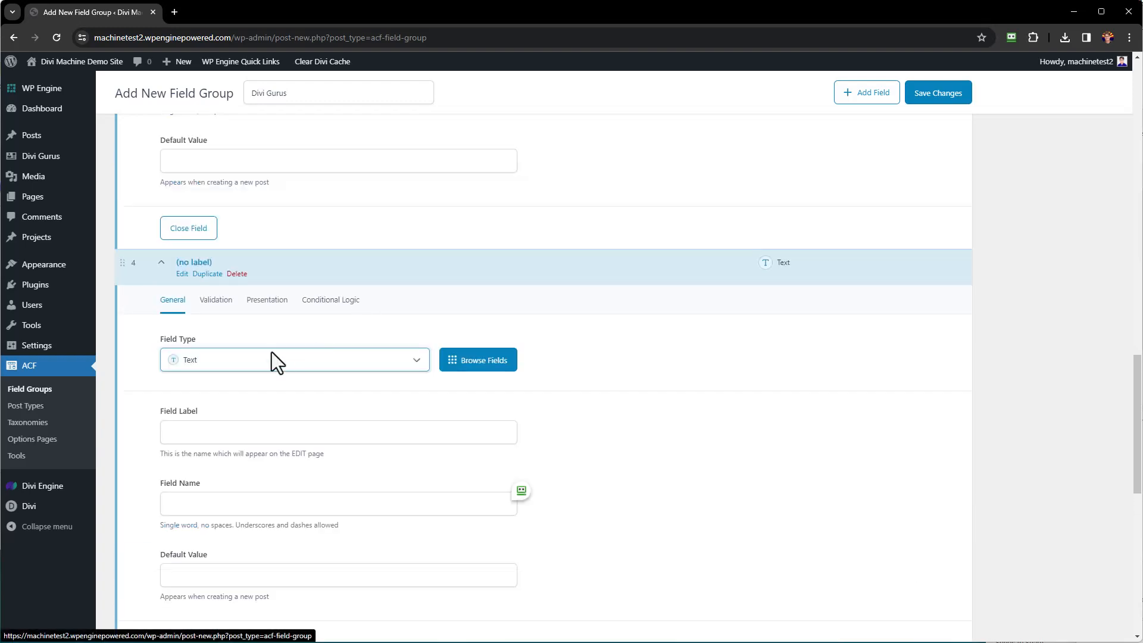
Make field 4 a Phone Number field labelled Phone.
click(291, 379)
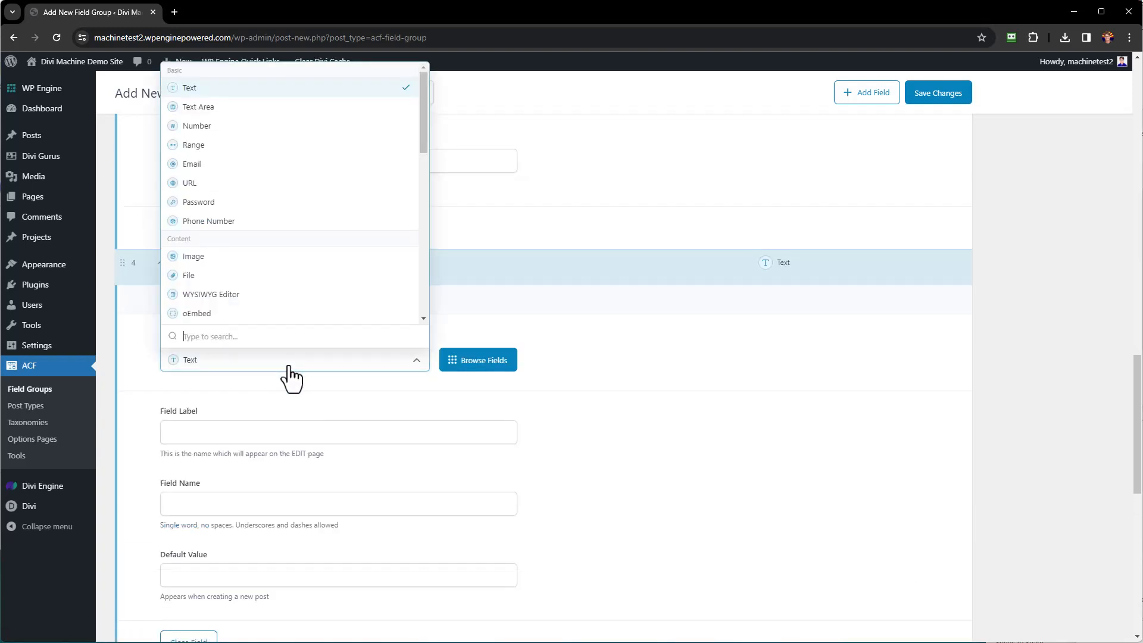
click(221, 221)
click(276, 435)
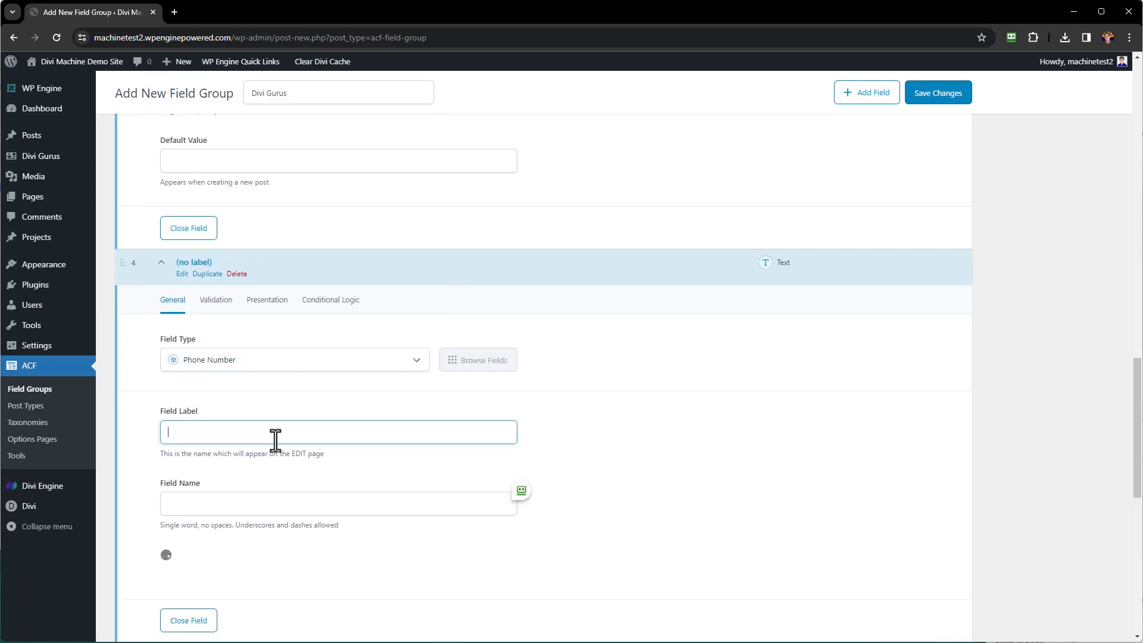
text(Phone)
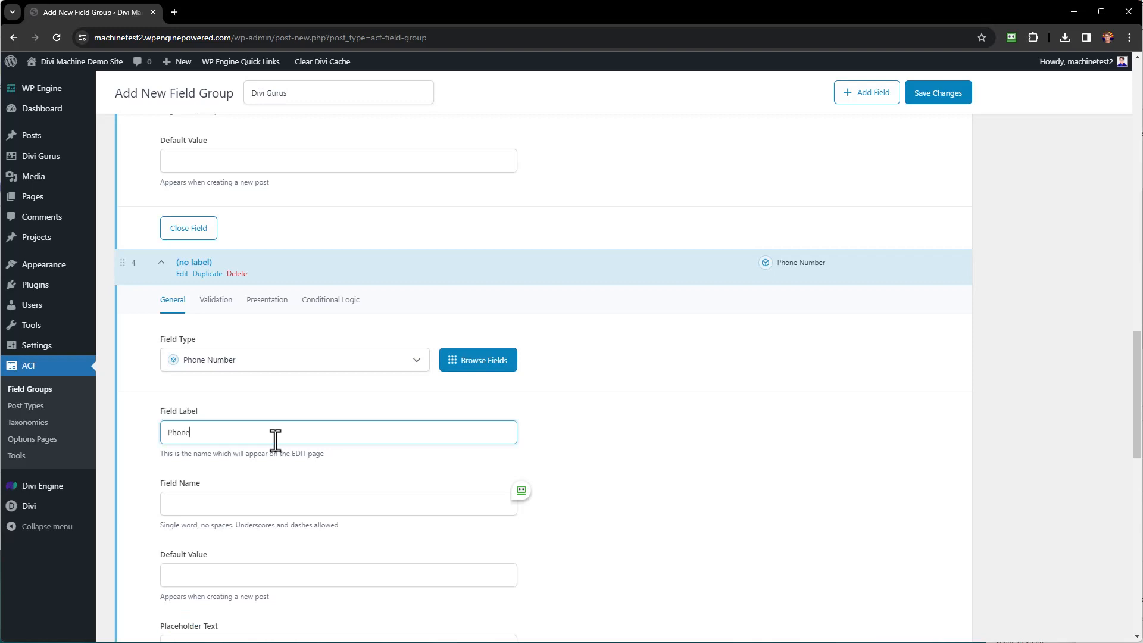
key(Tab)
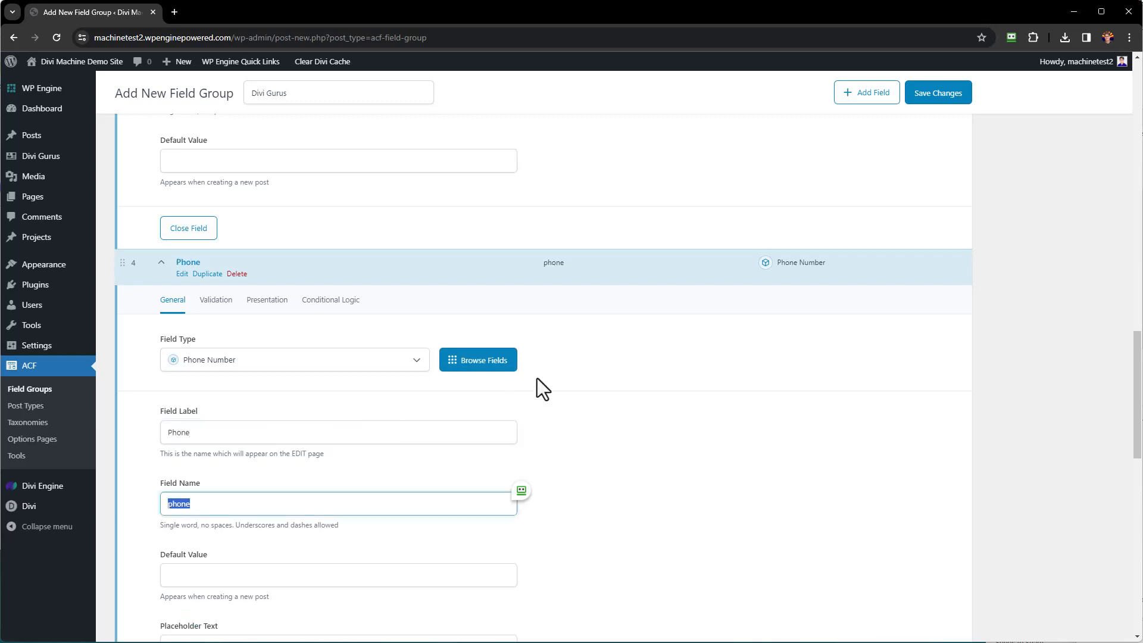
scroll(694, 379, down, 4)
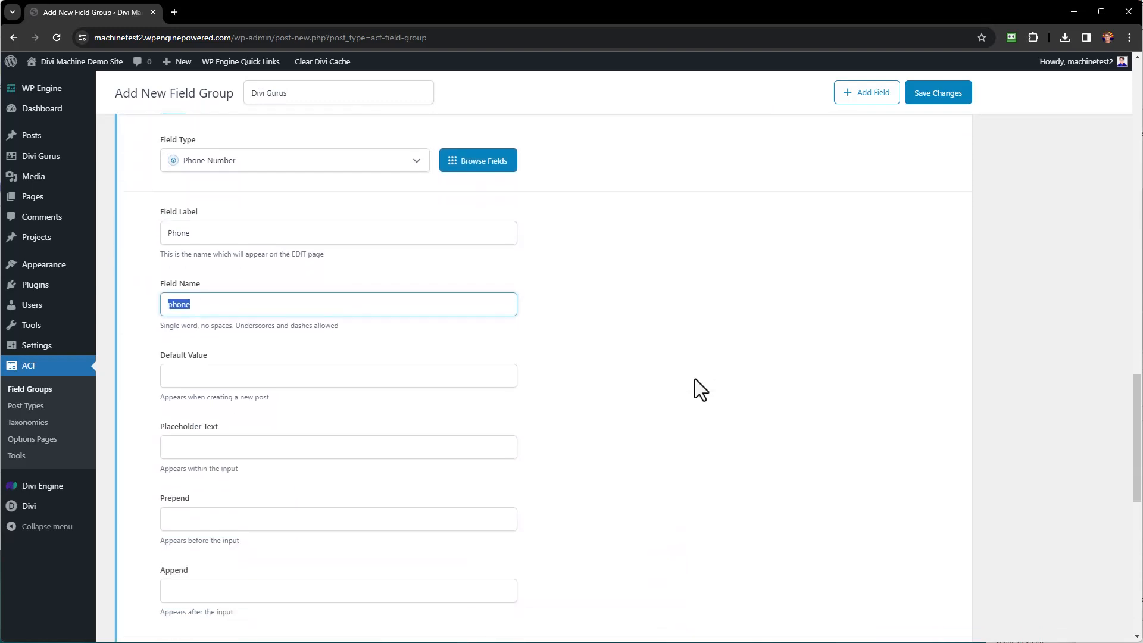
scroll(695, 379, down, 2)
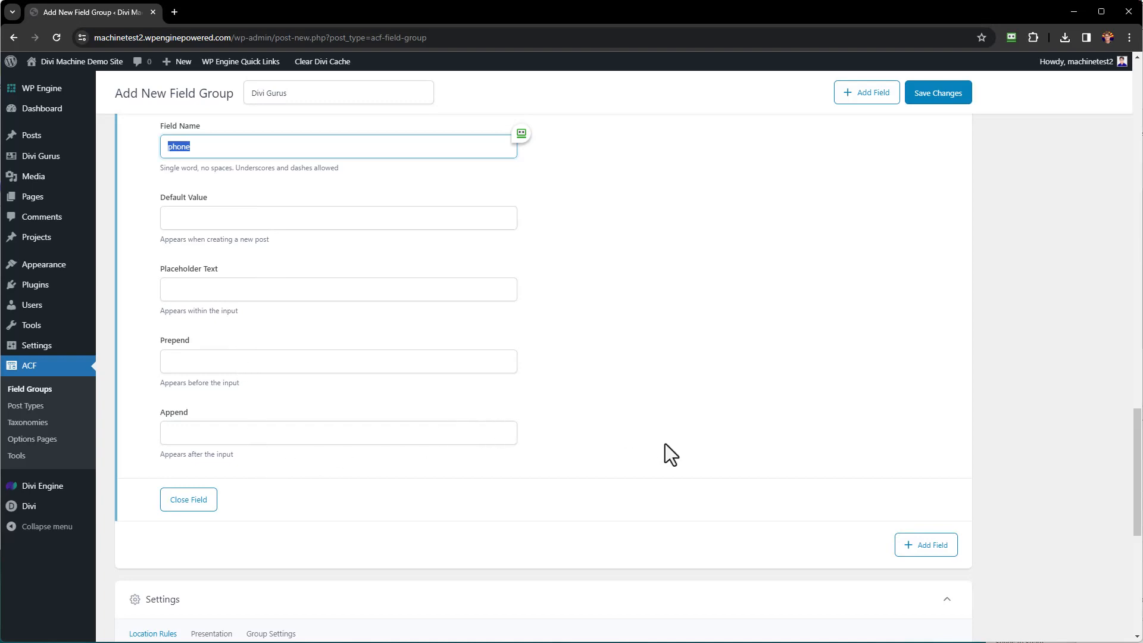
Add a fifth Email field labelled Email (email), plus an empty sixth field.
click(923, 548)
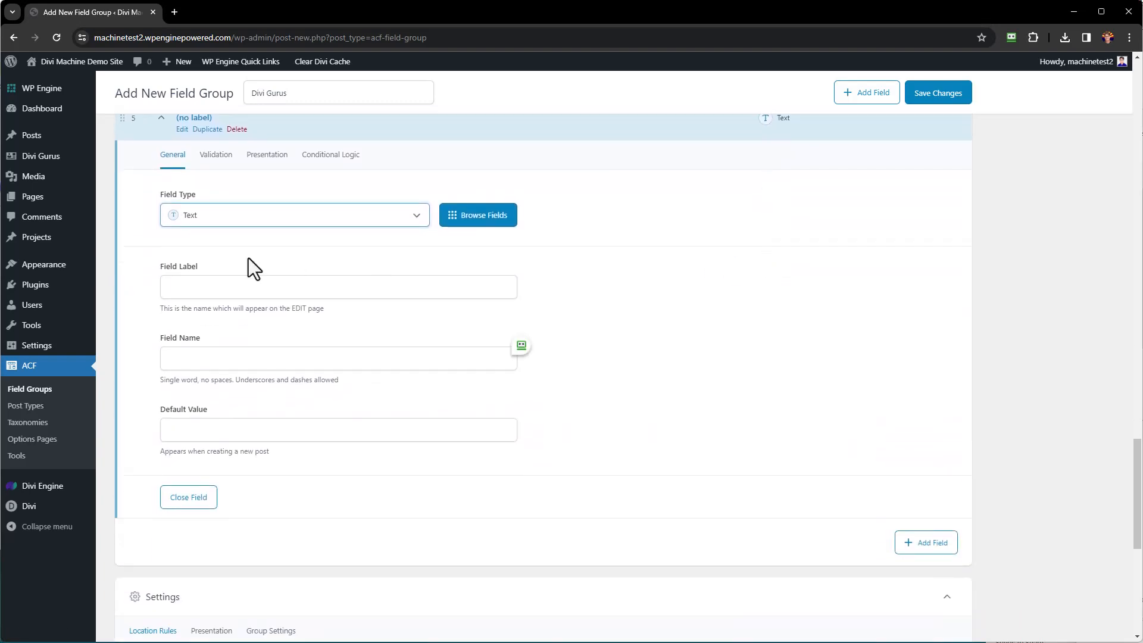
click(253, 216)
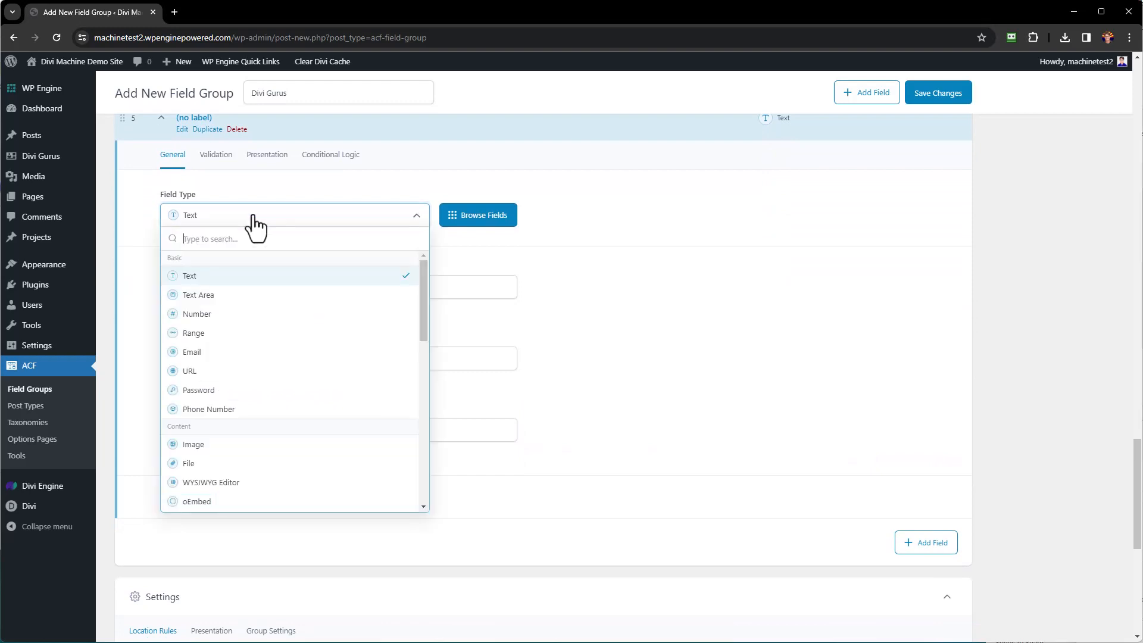
click(183, 355)
click(299, 288)
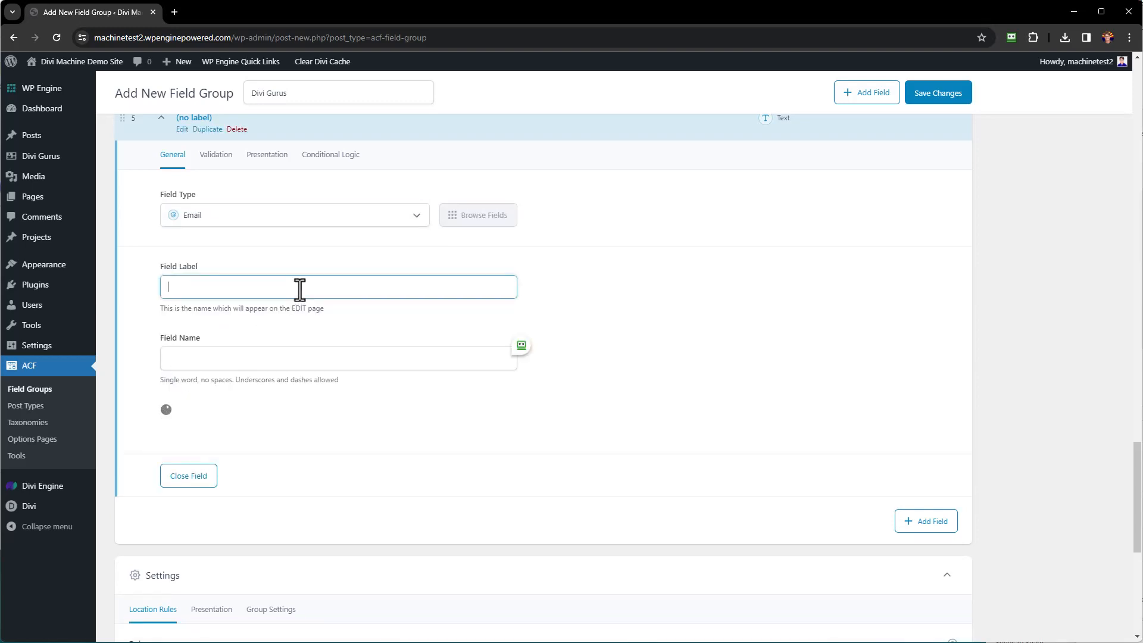
text(Emai)
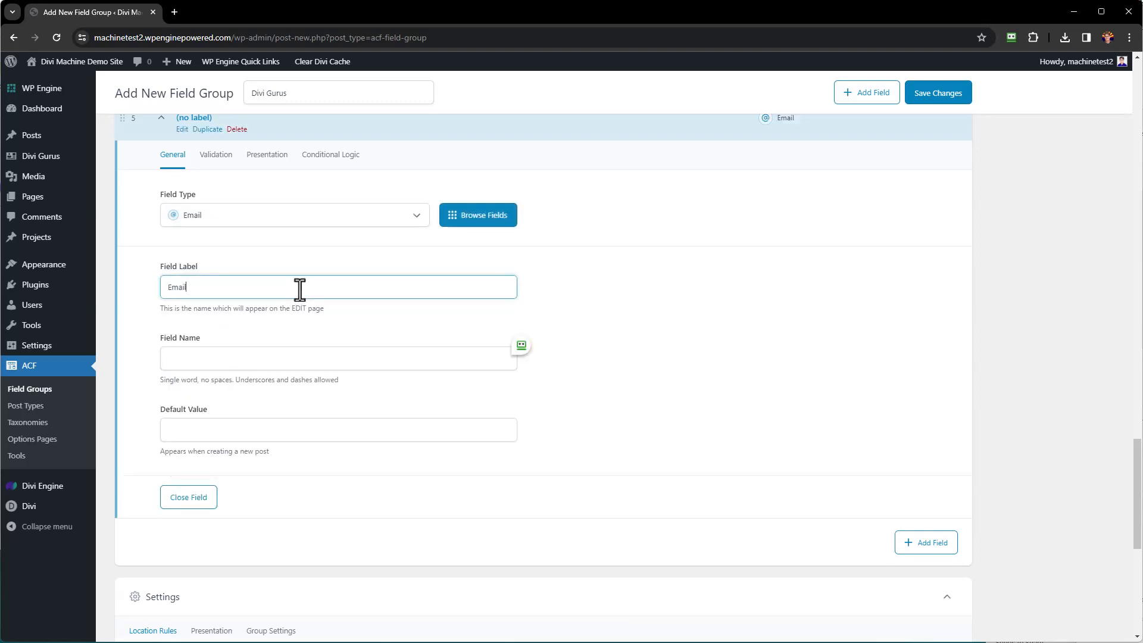
text(l)
key(Tab)
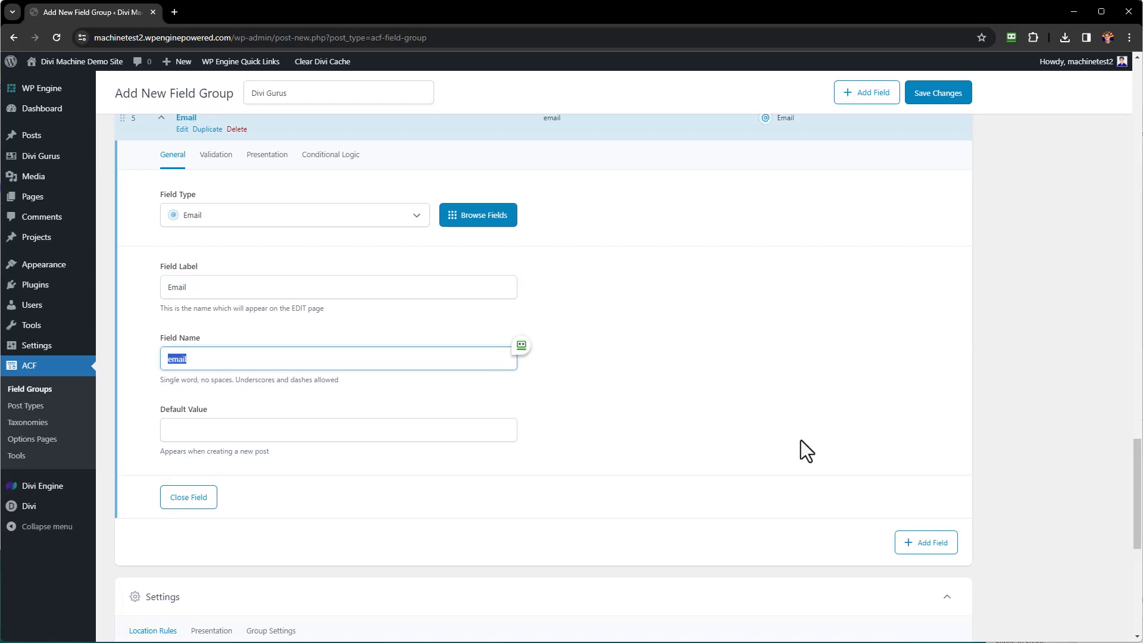
click(925, 551)
scroll(680, 281, down, 5)
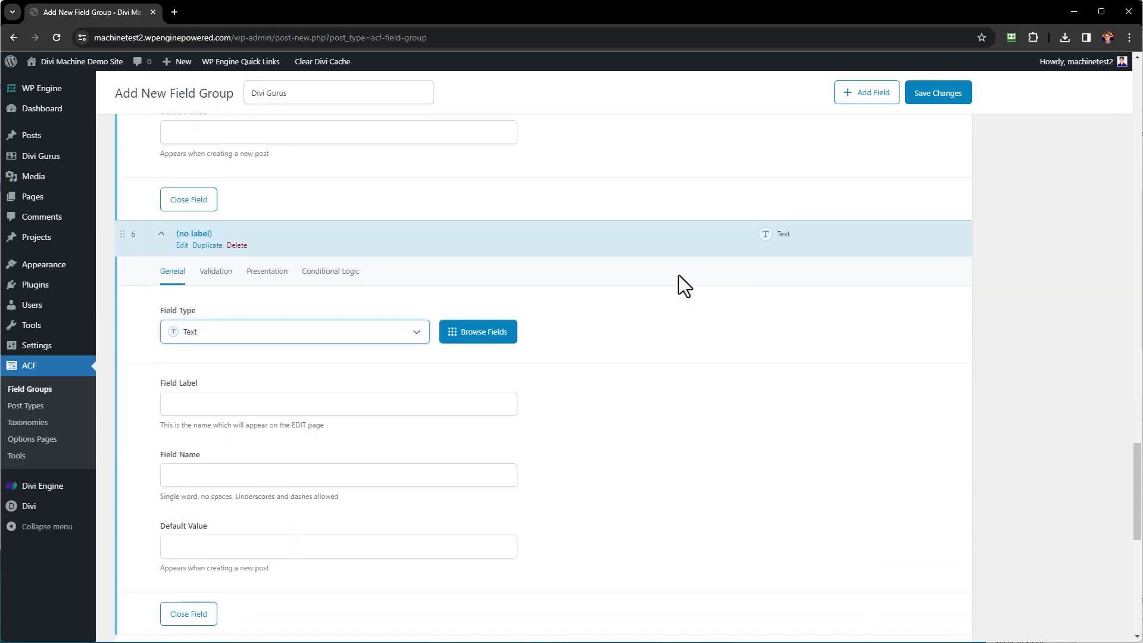
Add a sixth field to Divi Gurus: URL type, label Facebook, name facebook.
click(316, 341)
click(230, 498)
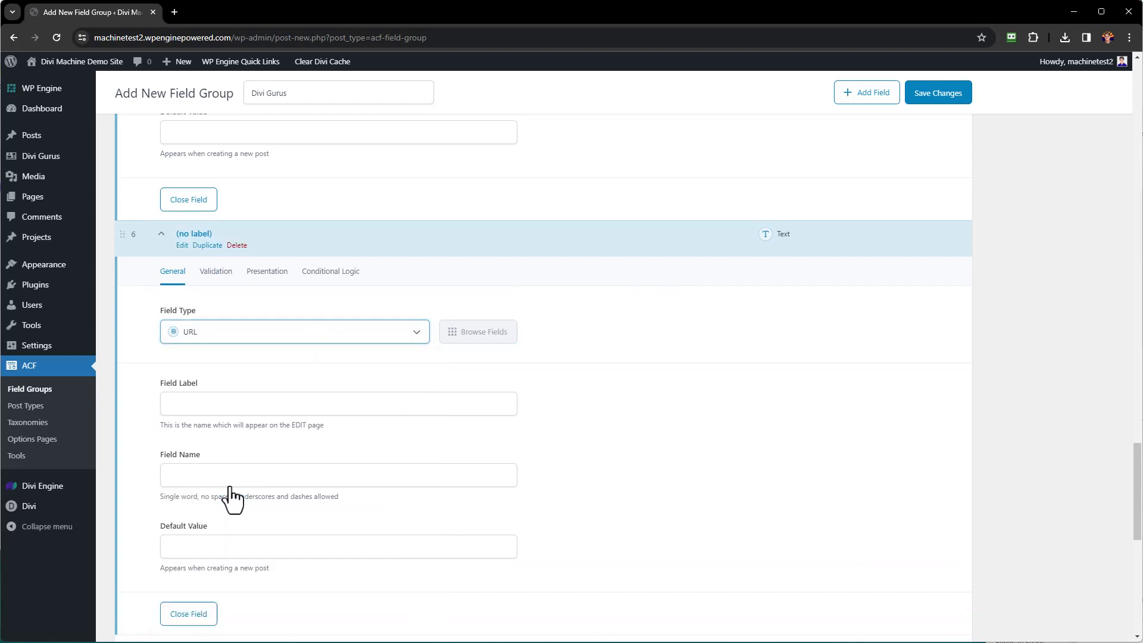
click(281, 404)
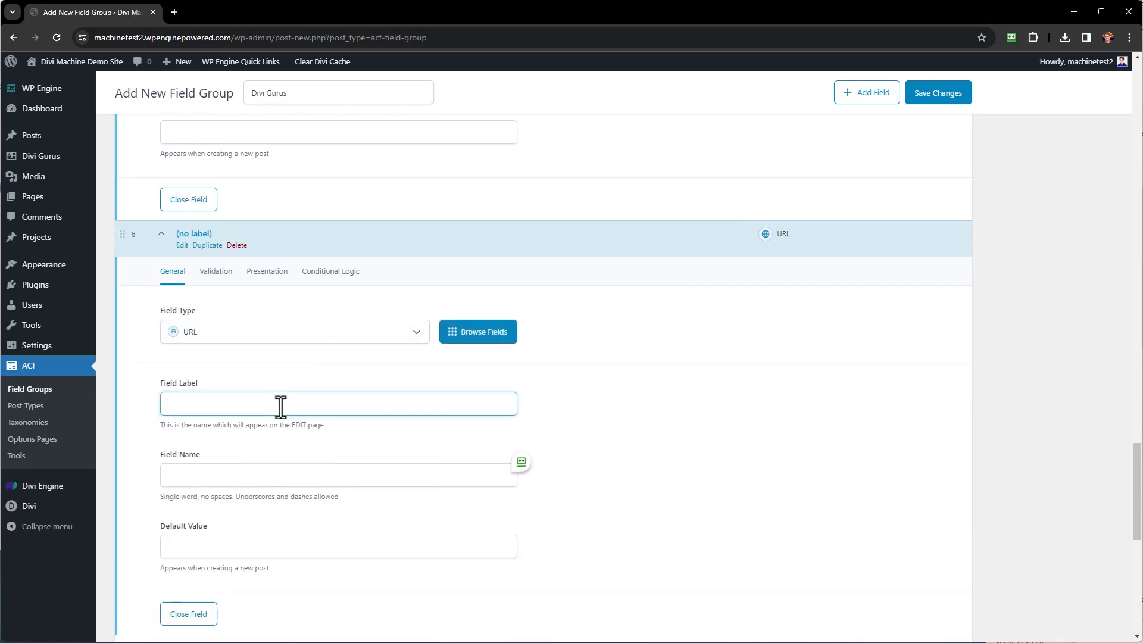
text(Facebook)
key(Tab)
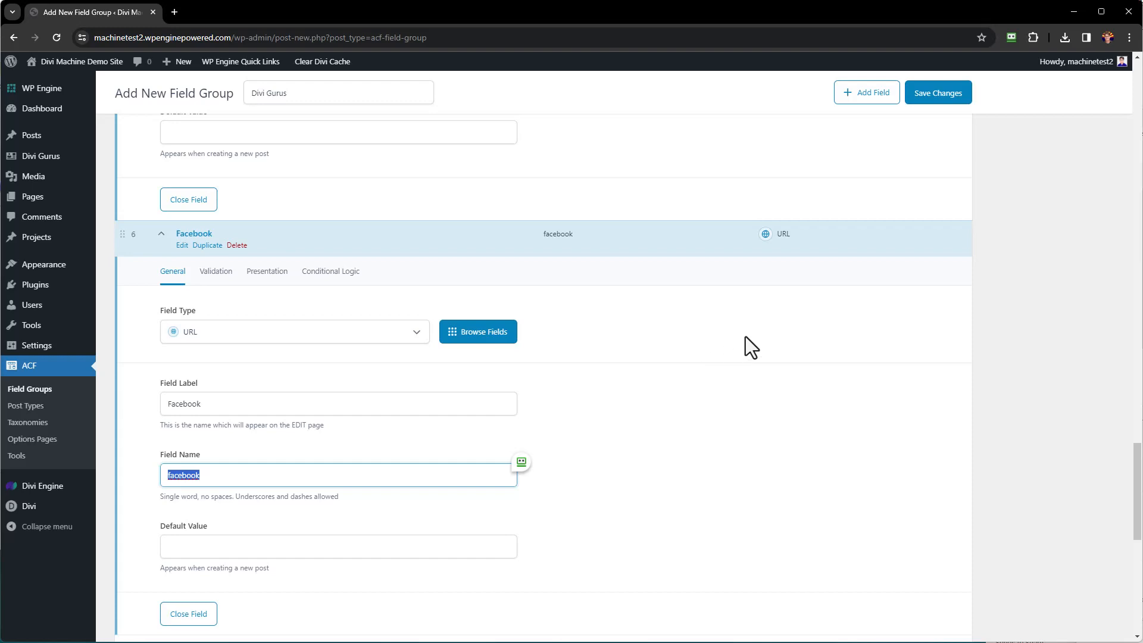
scroll(746, 338, down, 1)
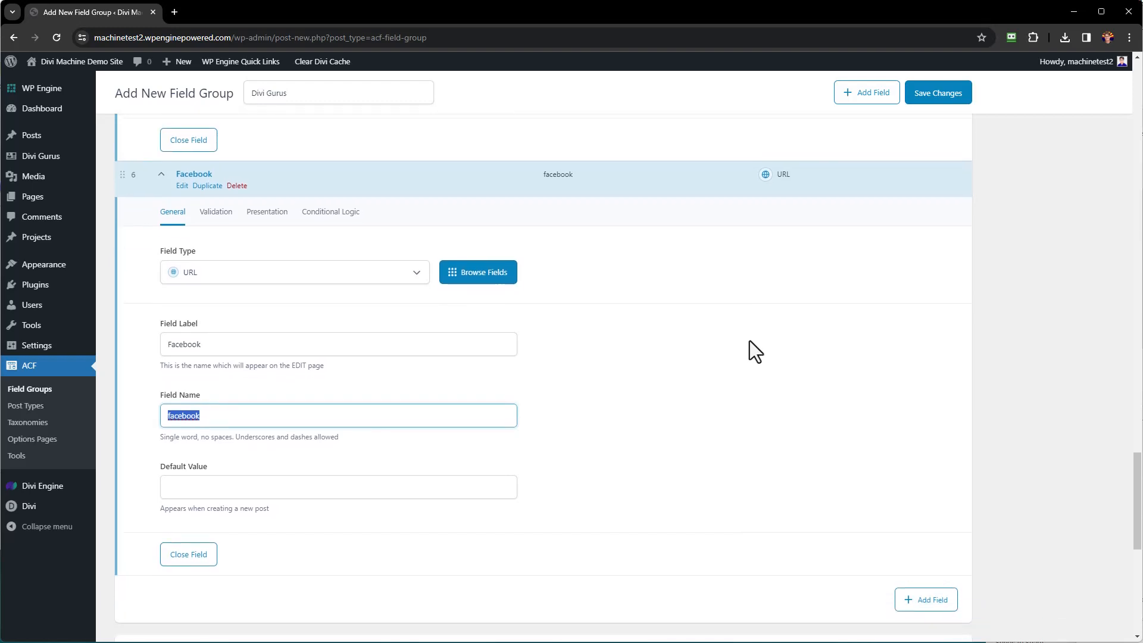
scroll(606, 277, down, 8)
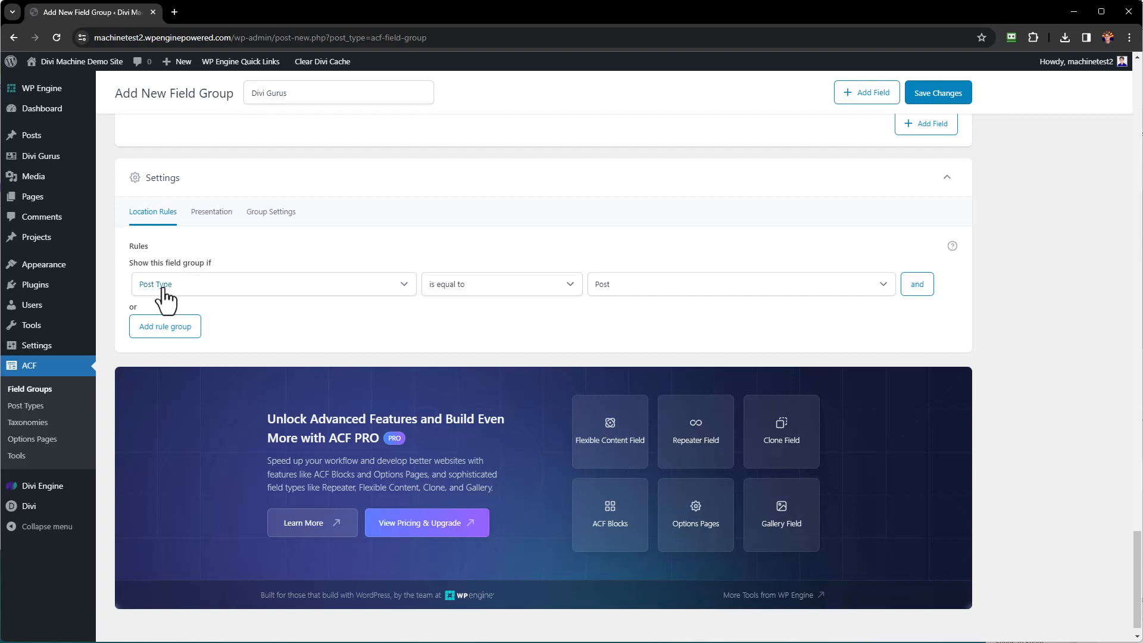
Set the location rule to Post Type equals Divi Gurus and publish the field group.
click(653, 292)
click(632, 367)
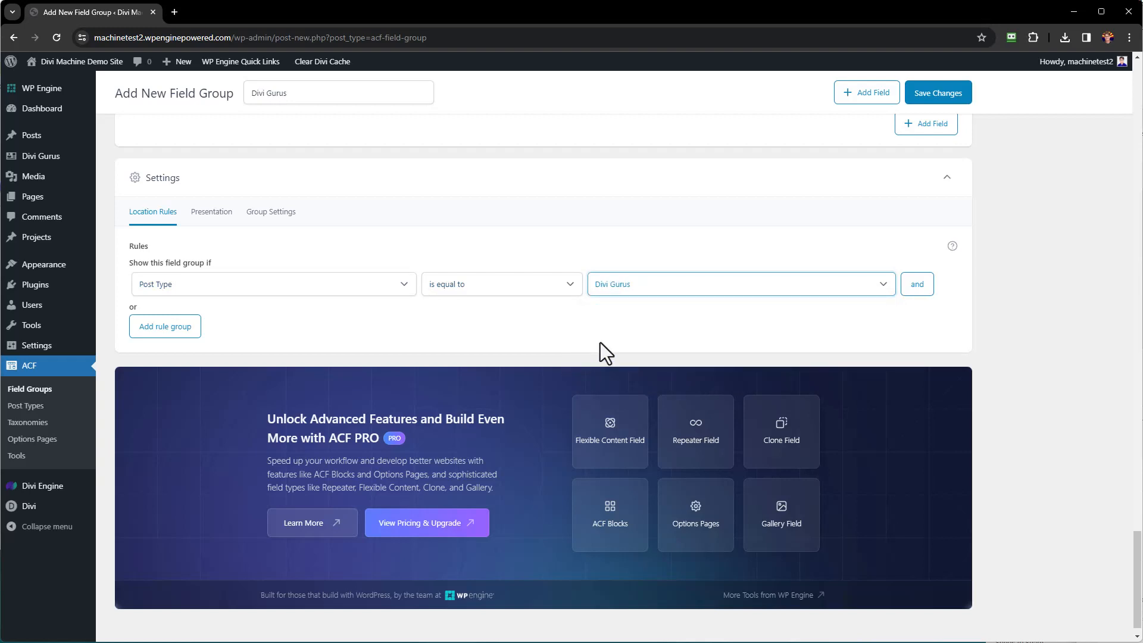
click(950, 95)
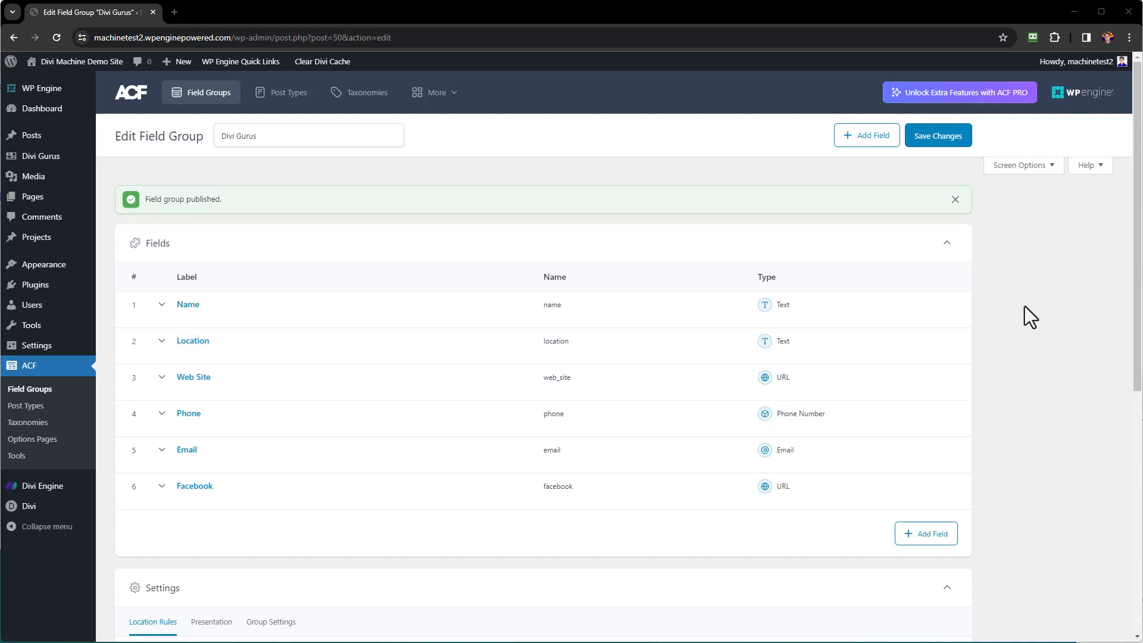
mouse_move(18, 158)
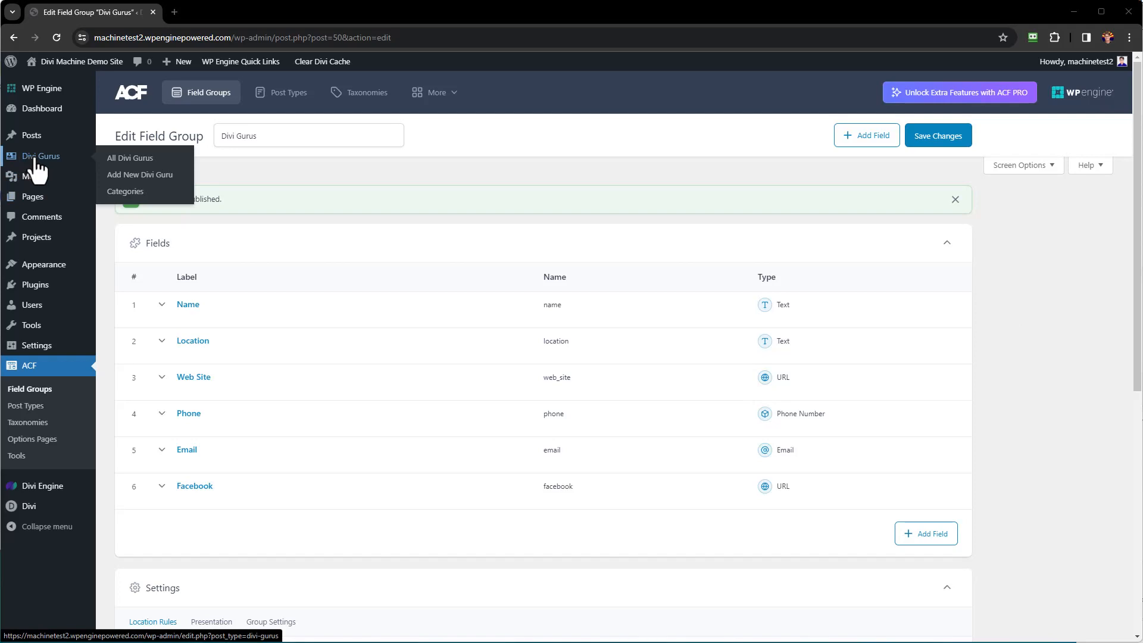
Create a new Divi Guru titled with the guru's name and paste the lorem ipsum description.
click(146, 178)
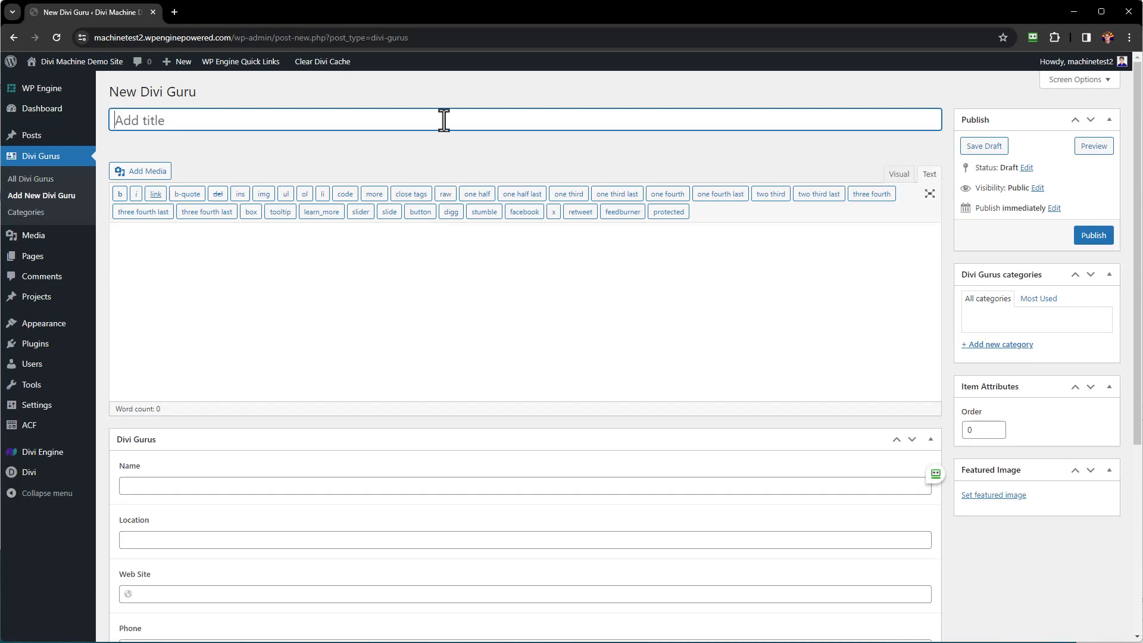
click(331, 258)
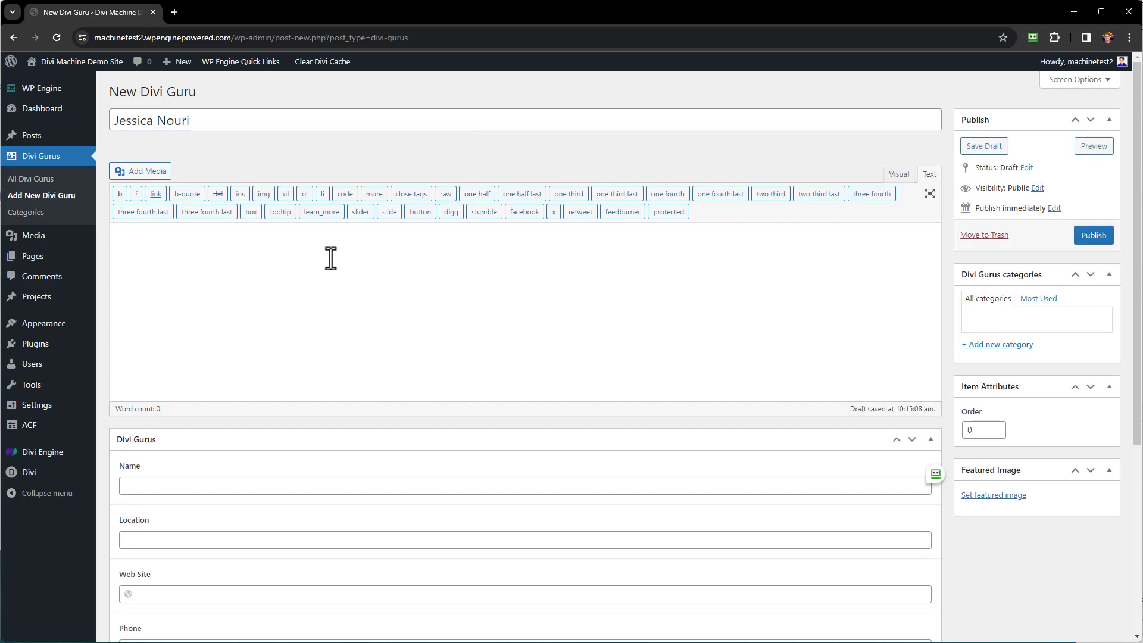
text(Nulla porttitor accumsan tincidunt. Curabitur arcu erat, accumsan id imperdiet et, porttitor at sem. Praesent sapien massa, convallis a pellentesque nec, egestas non nisi. Cras ultricies ligula sed magna dictum porta.)
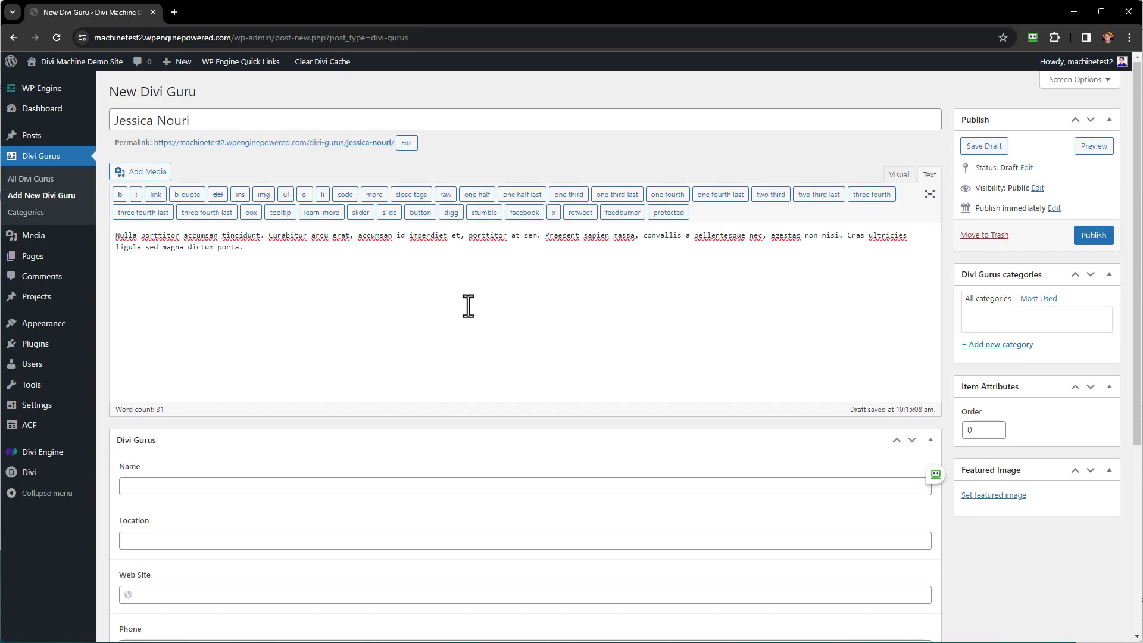
Set the smiling woman's photo (guru-01.jpg) as the guru's featured image.
click(1002, 509)
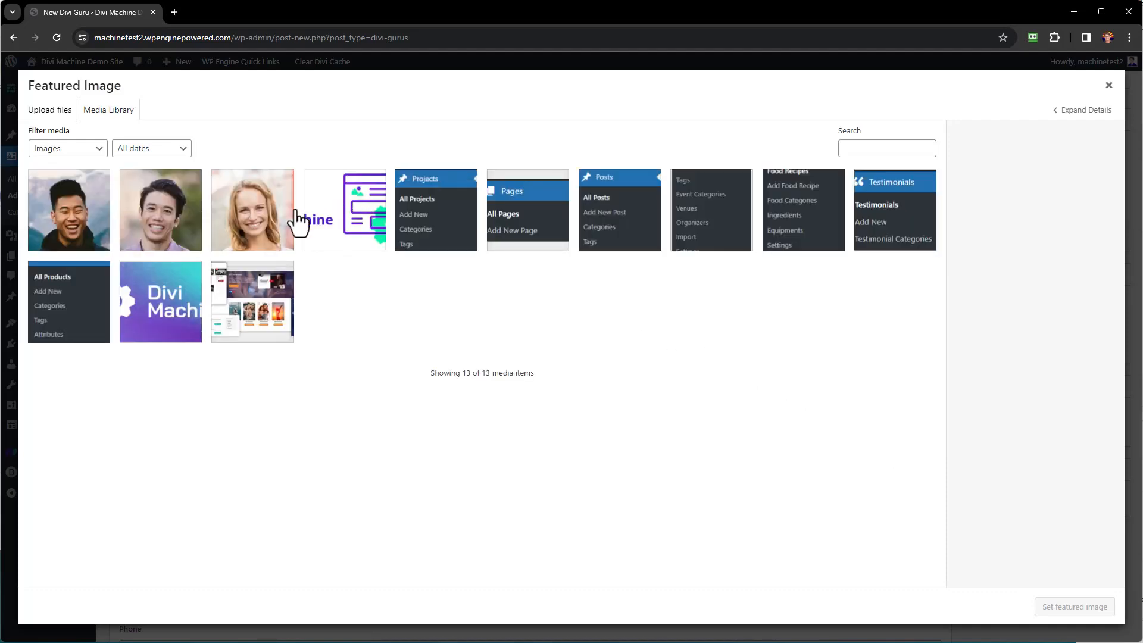
click(256, 225)
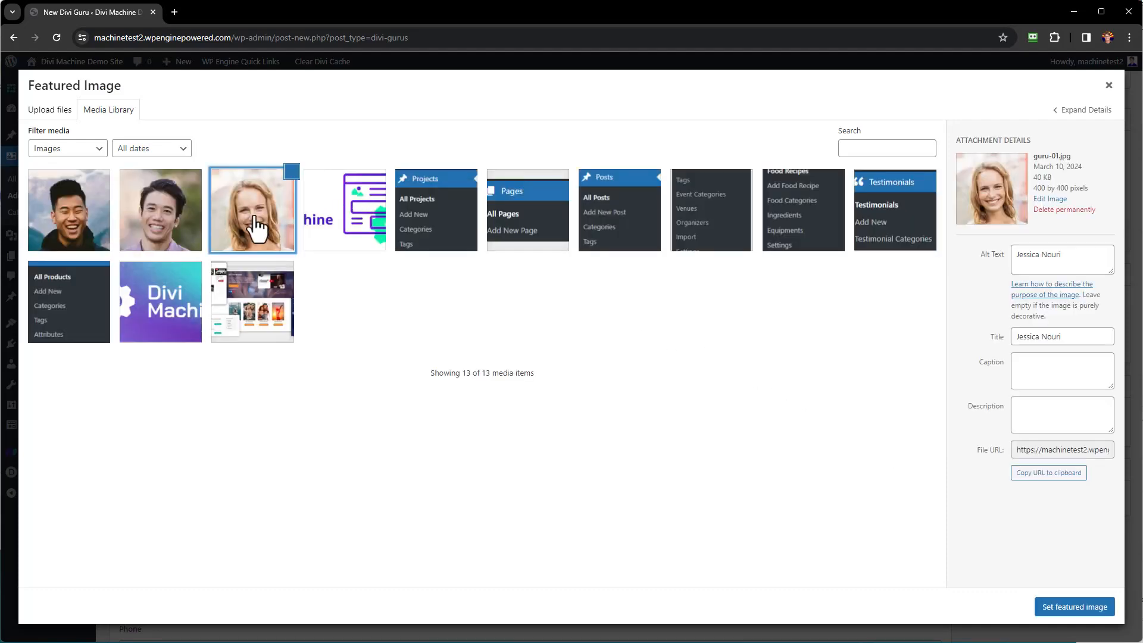
click(1074, 607)
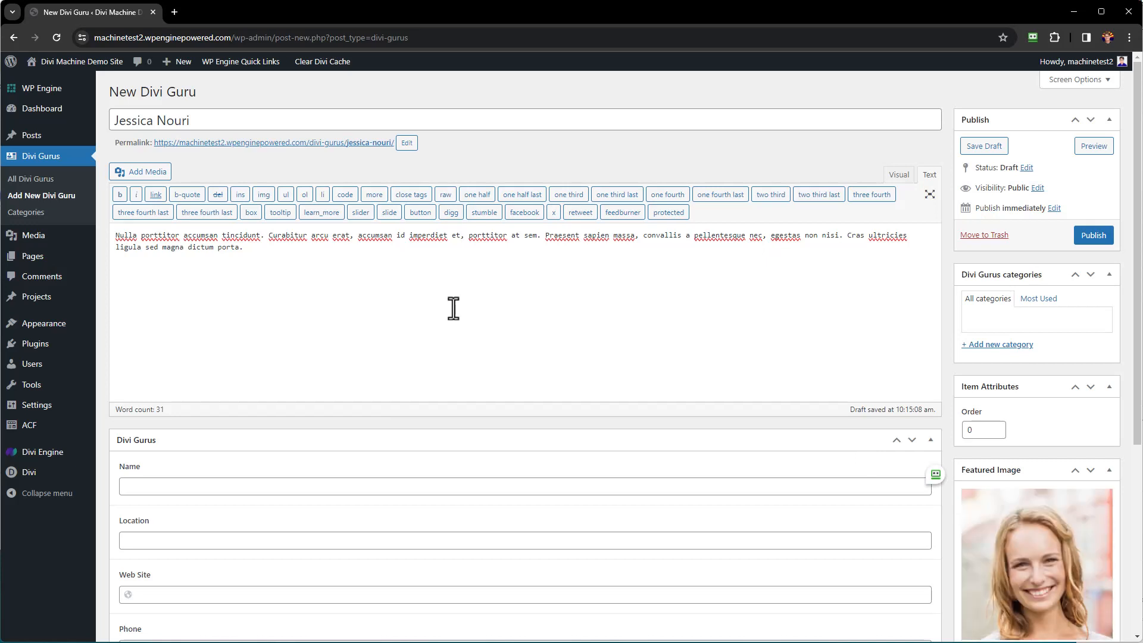
scroll(465, 282, down, 3)
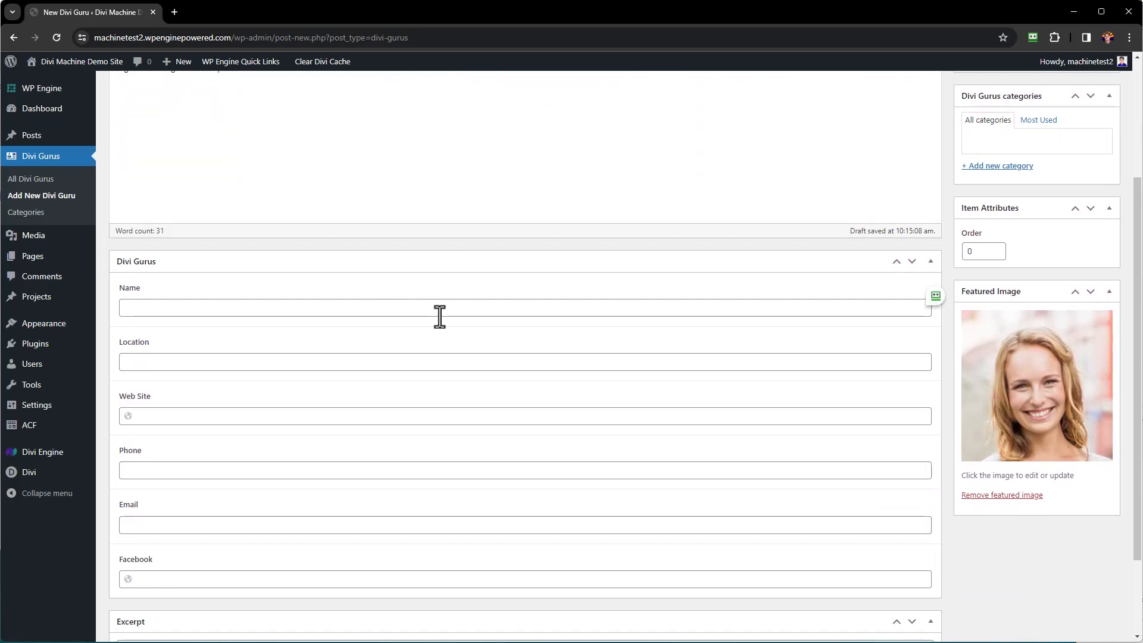
scroll(432, 309, down, 2)
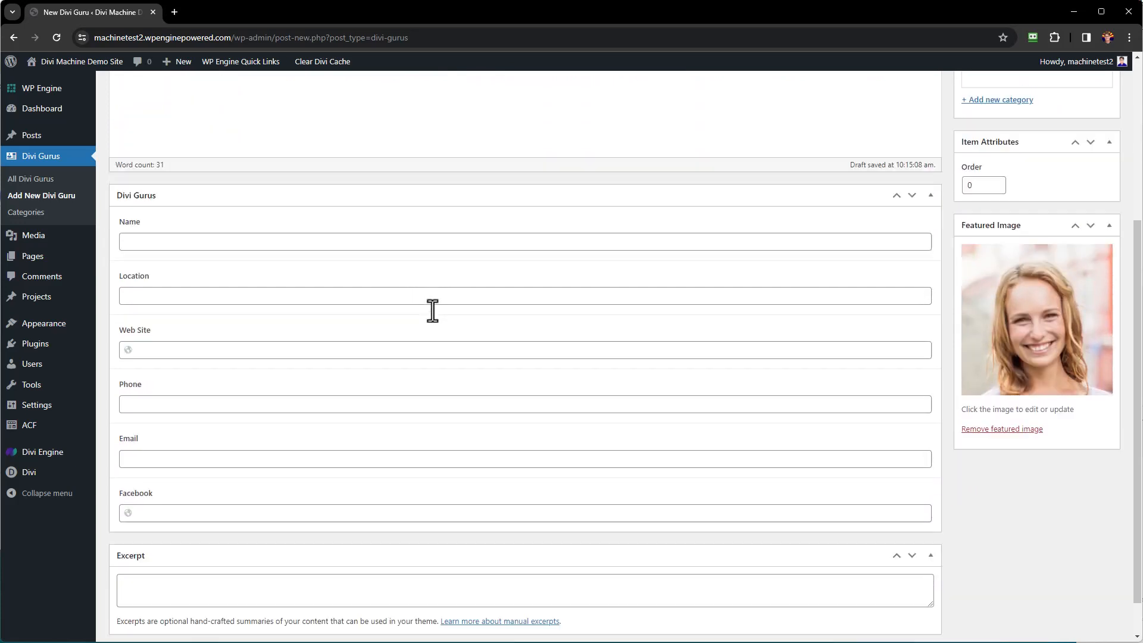
click(432, 197)
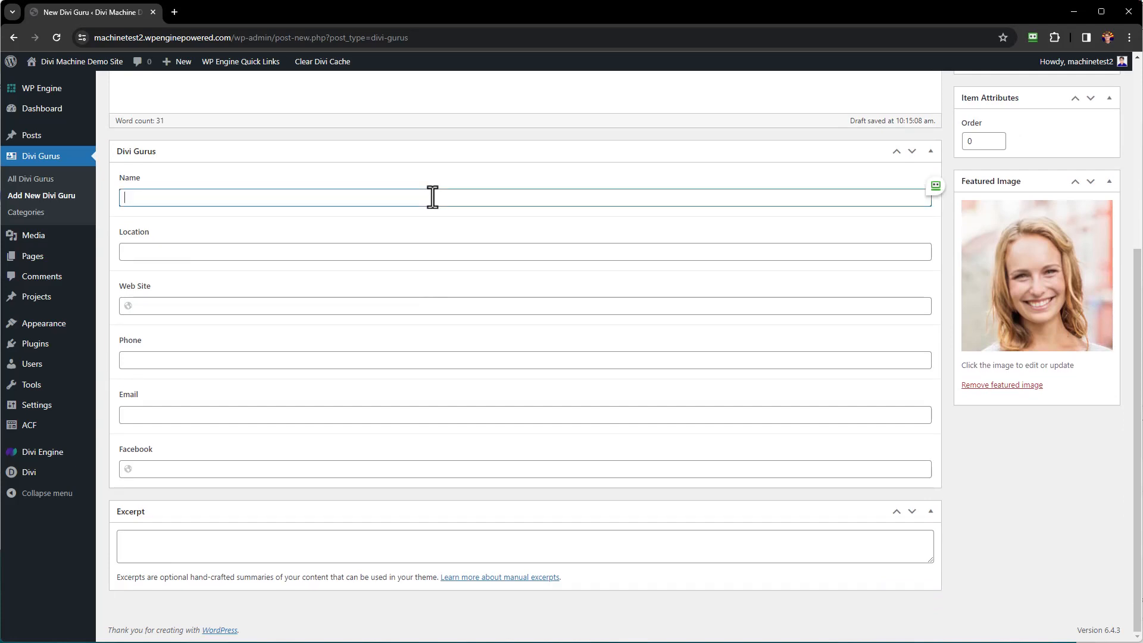
key(Tab)
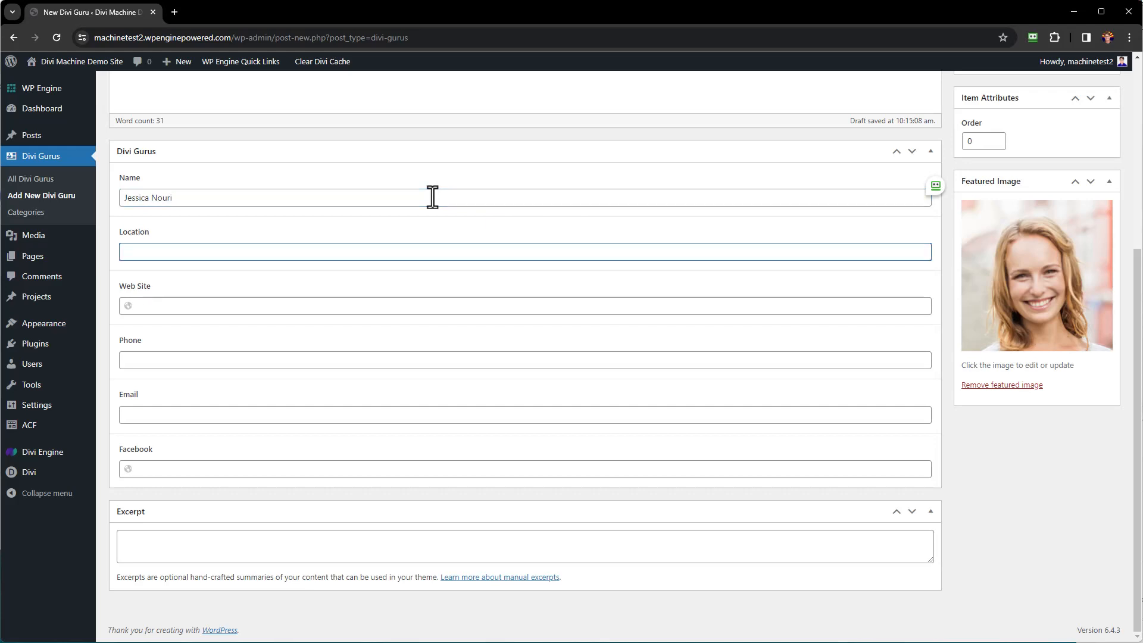
text(Chicago, IL USA)
key(Tab)
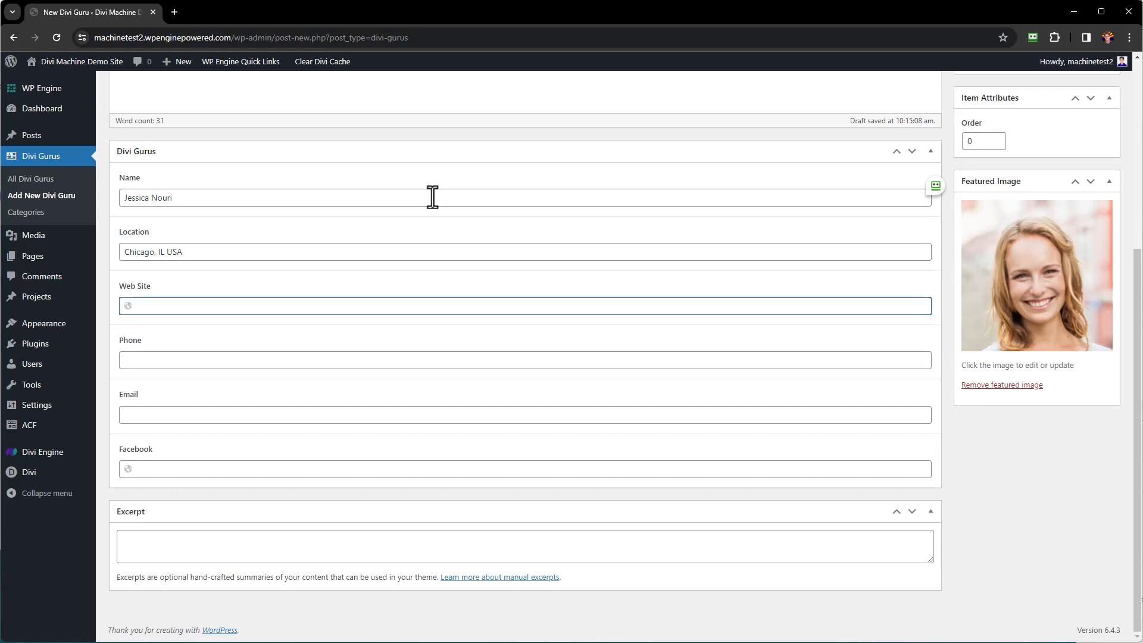
text(https://elegantthemes.com)
Enter the guru's phone number, e-mail address and Facebook profile URL.
key(Tab)
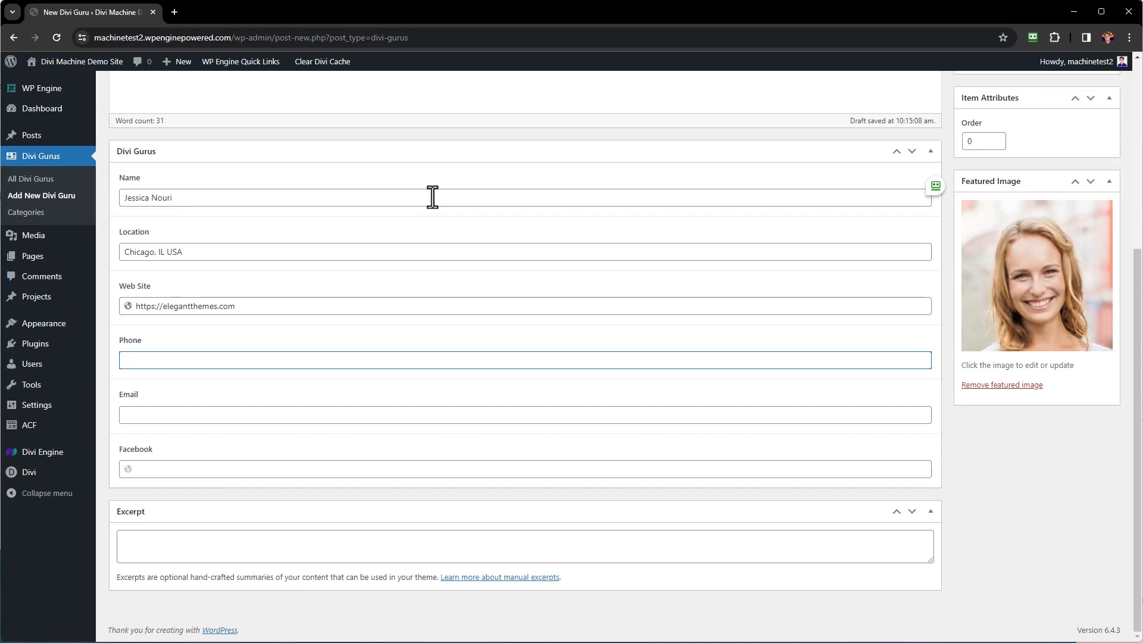
text(312-555-1212)
key(Tab)
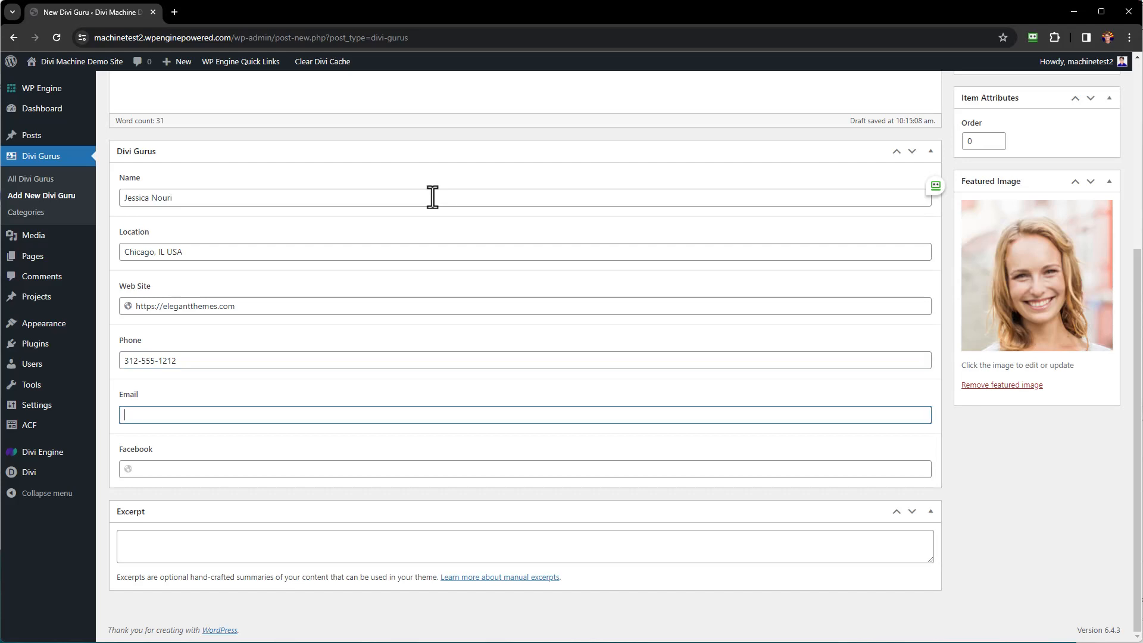
key(Tab)
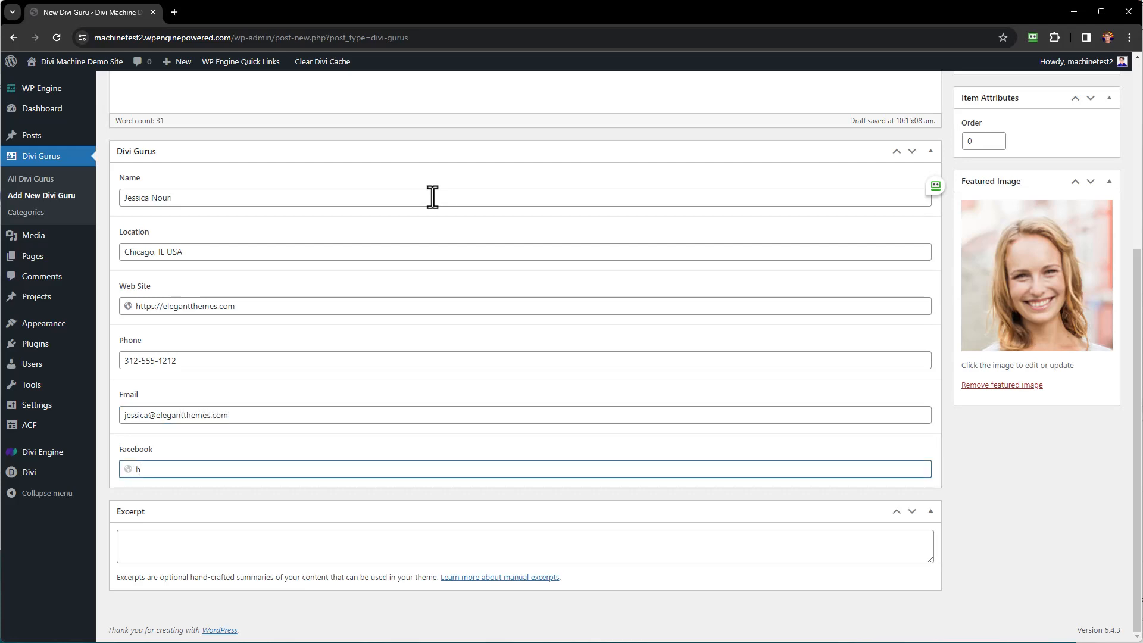
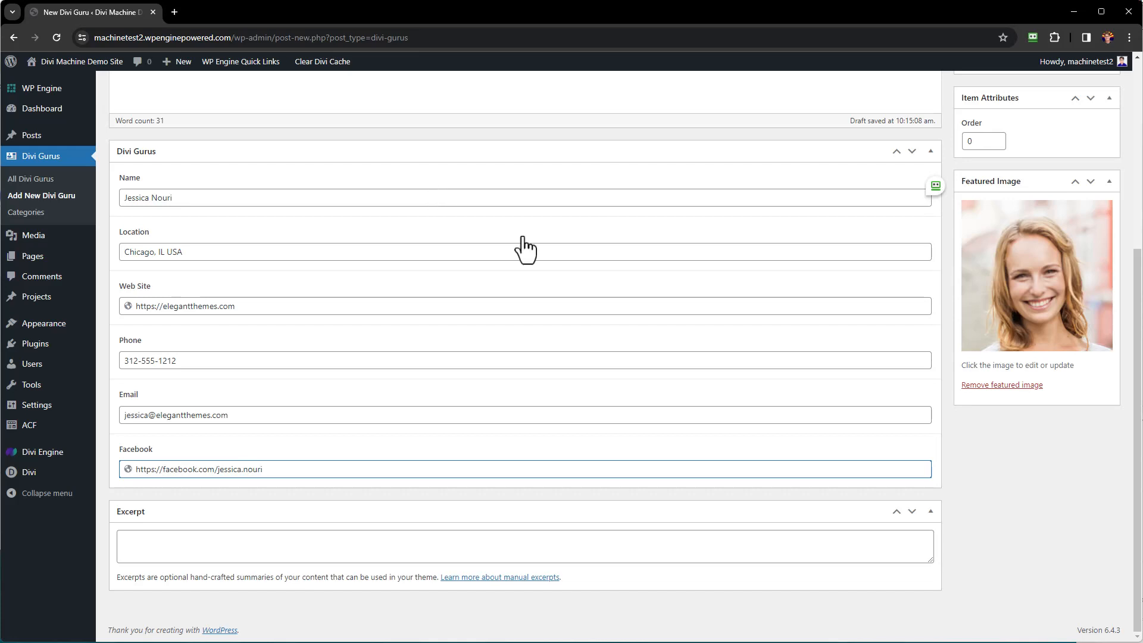
Publish the new guru entry and head to the All Divi Gurus list.
scroll(592, 335, up, 5)
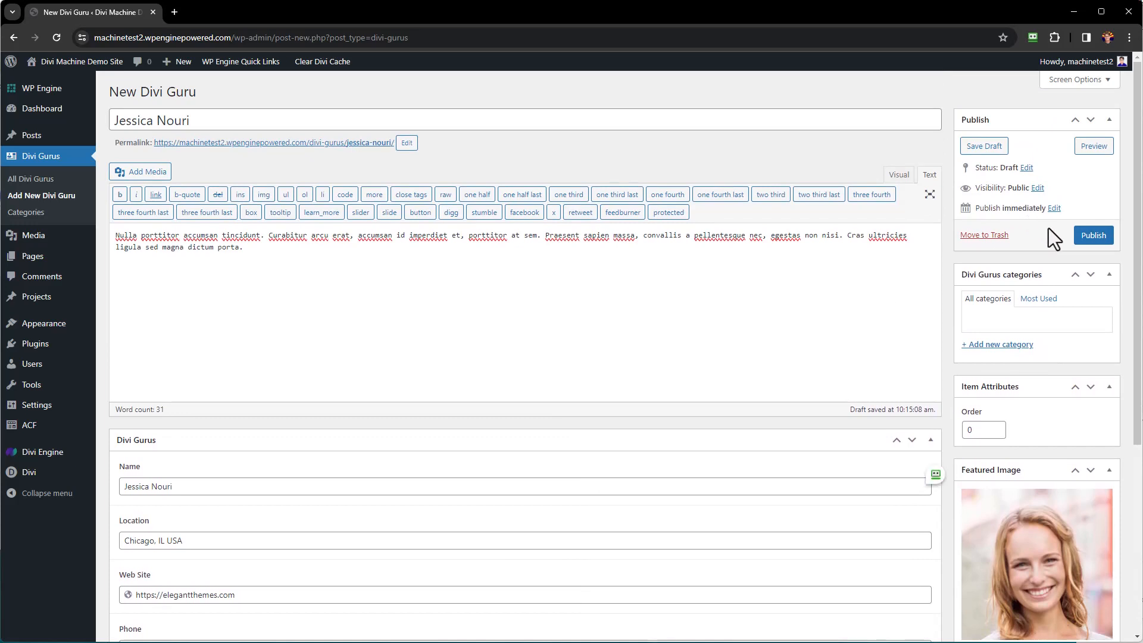
click(1095, 237)
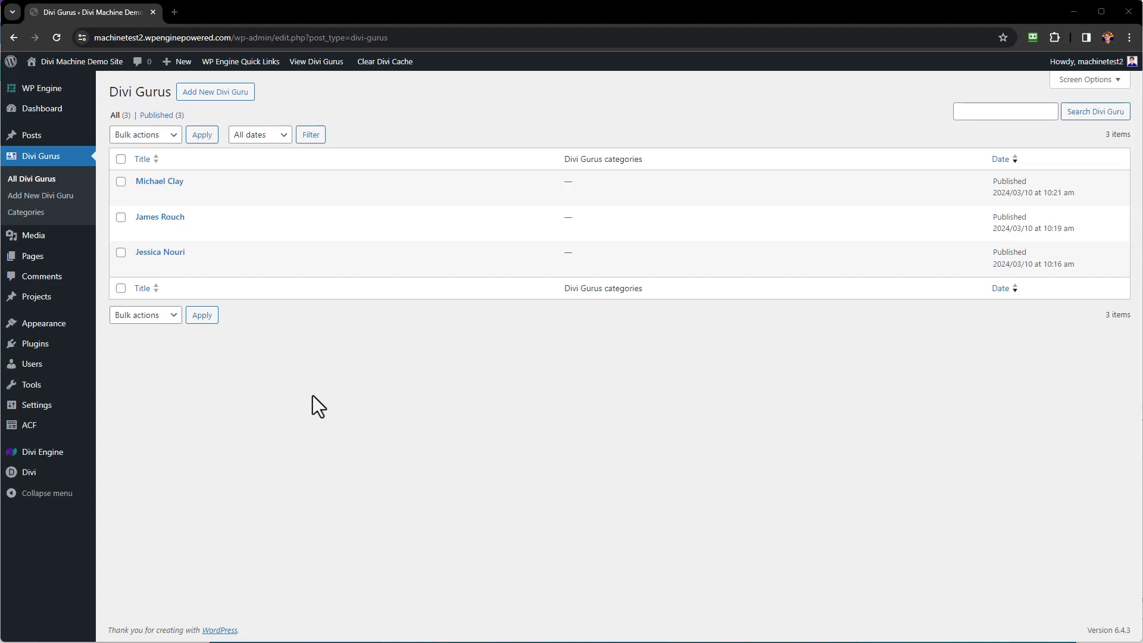
mouse_move(39, 475)
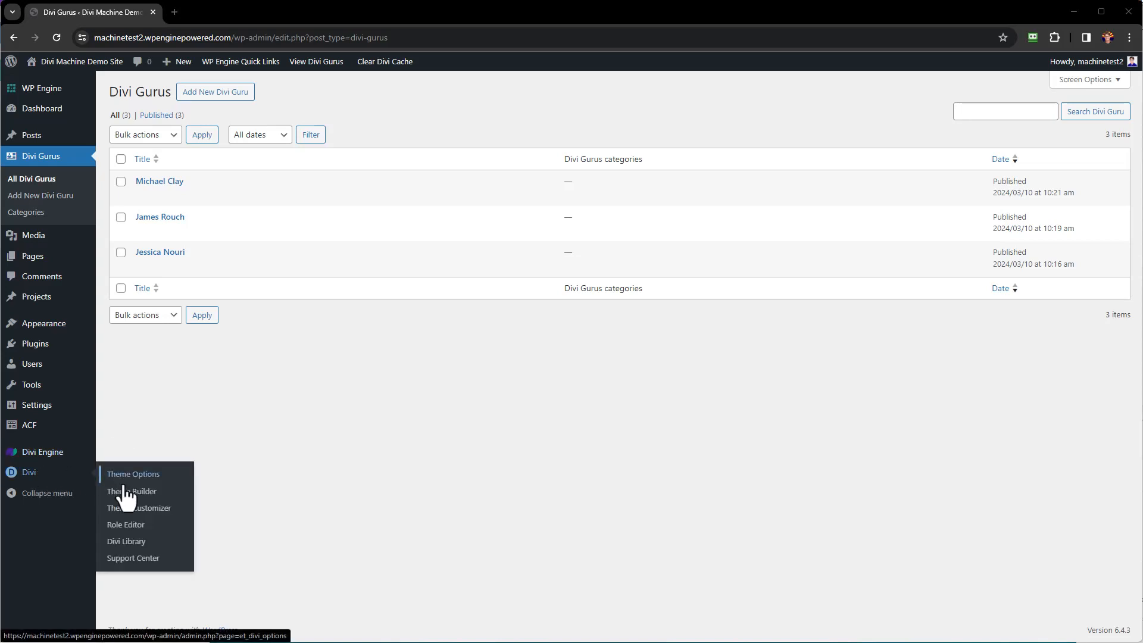
Add a new Divi Library layout named 'Divi Gurus for Divi Machine' with type Layout.
click(140, 543)
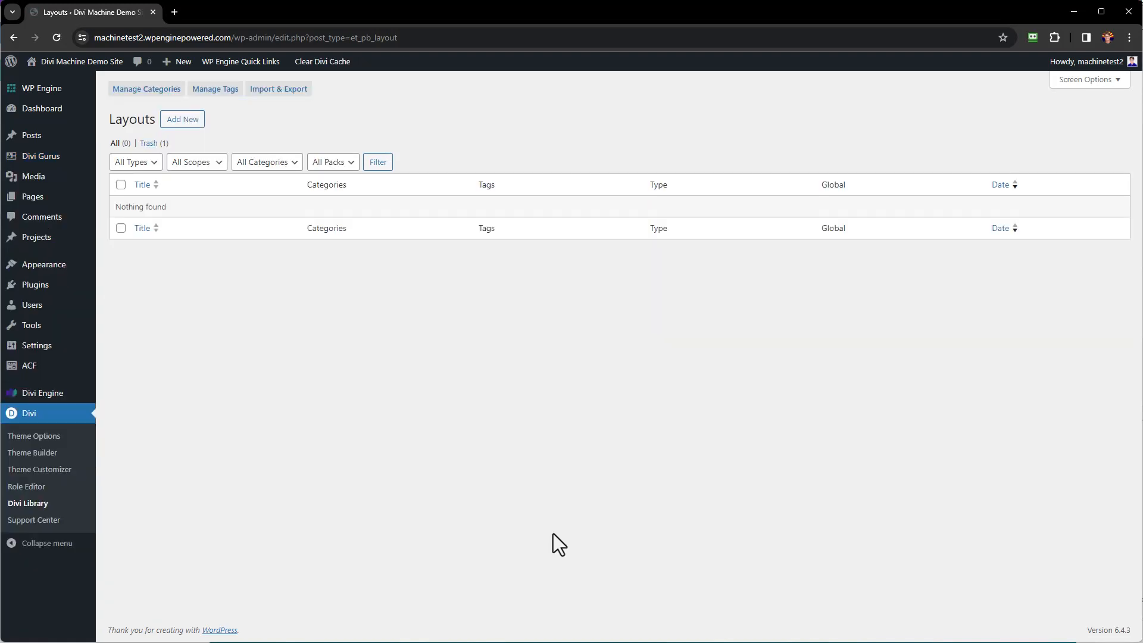
click(185, 121)
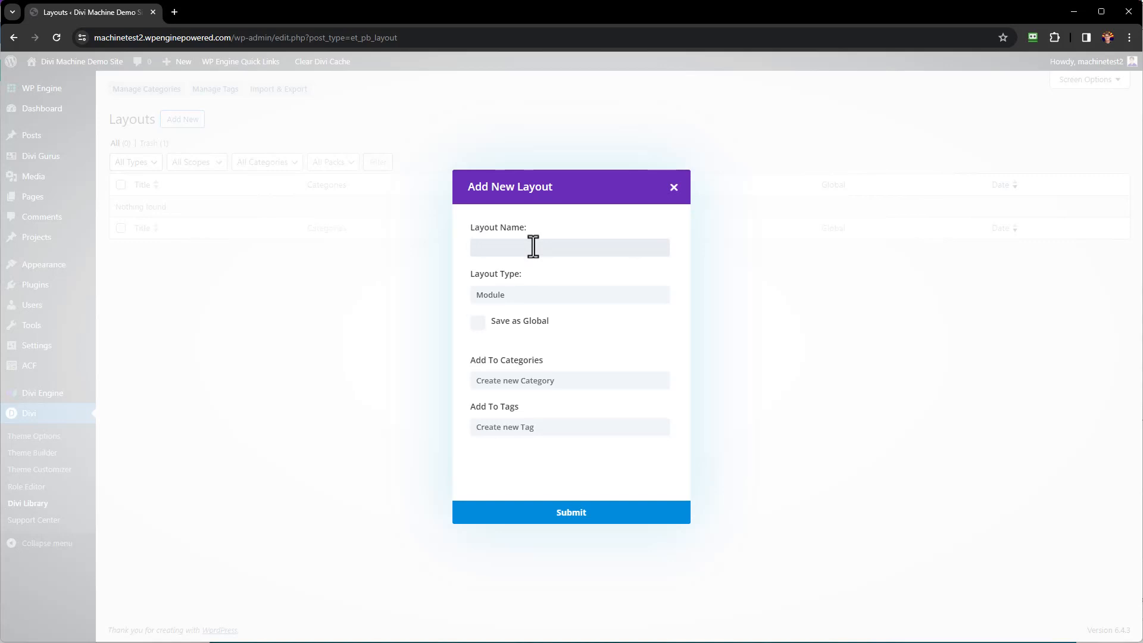
text(Divi Gurus for Divi Machine)
click(534, 297)
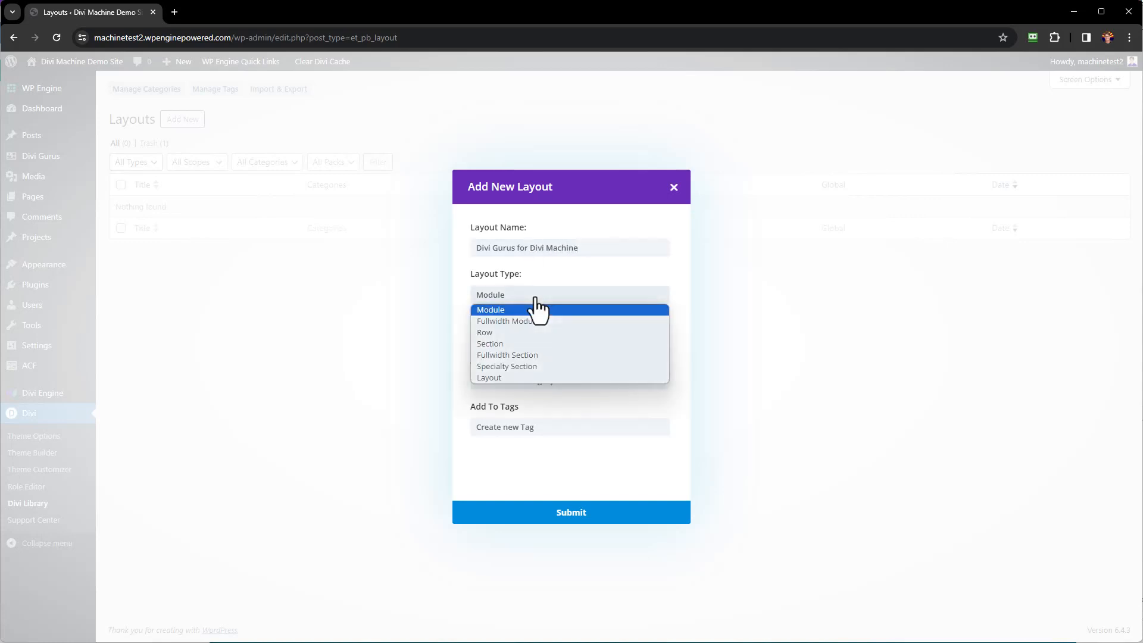
click(526, 378)
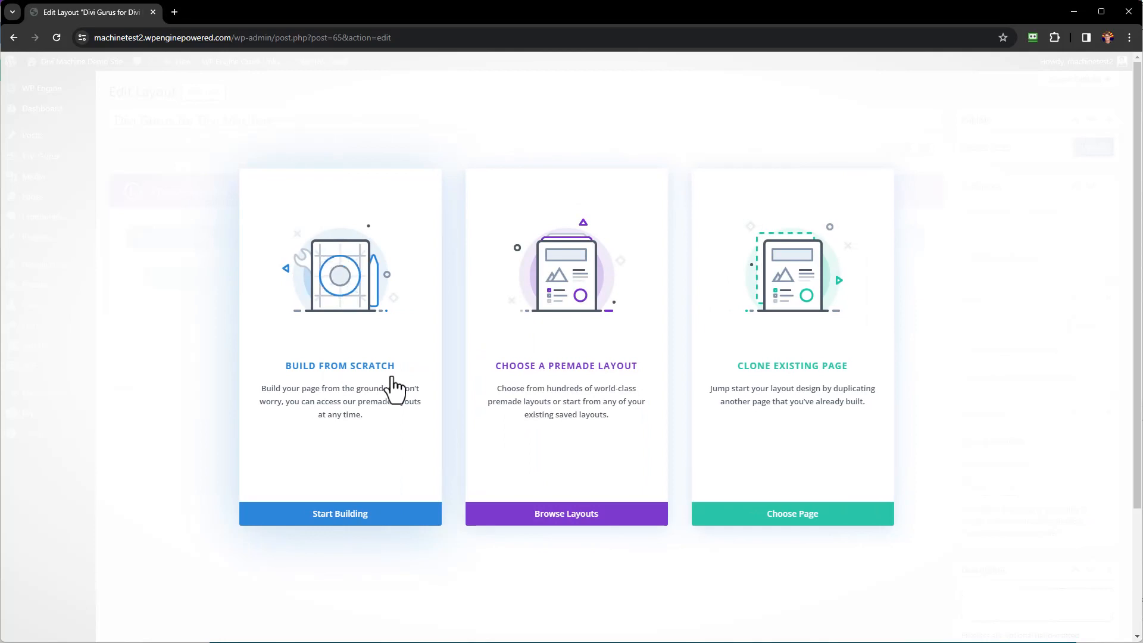
Build the layout from scratch with a single one-column row and no module.
click(395, 321)
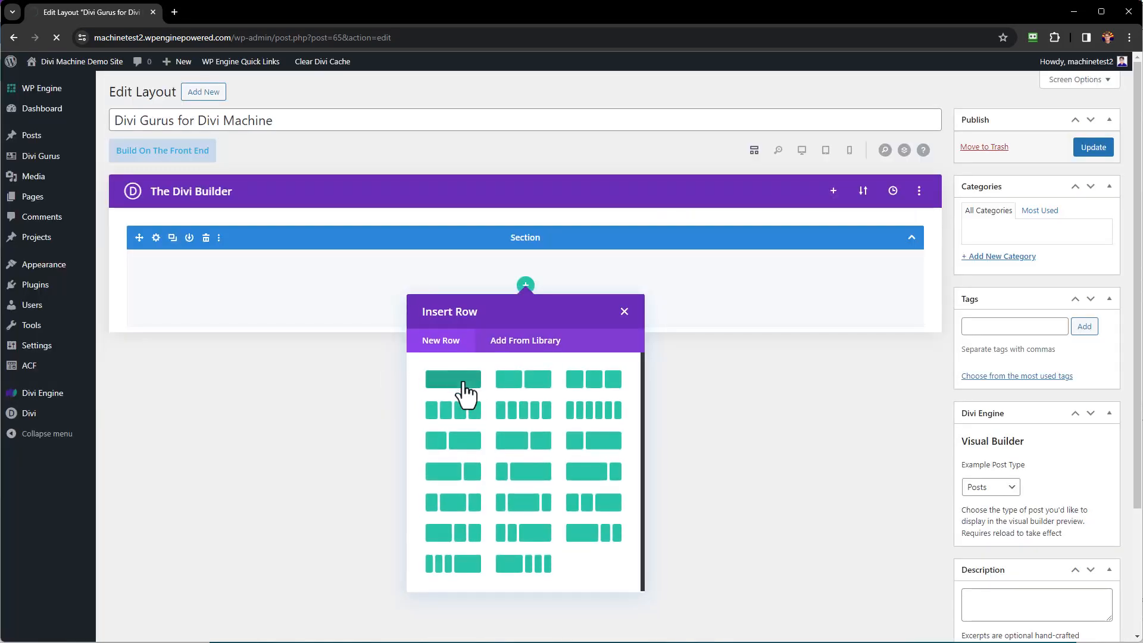
click(463, 387)
click(620, 337)
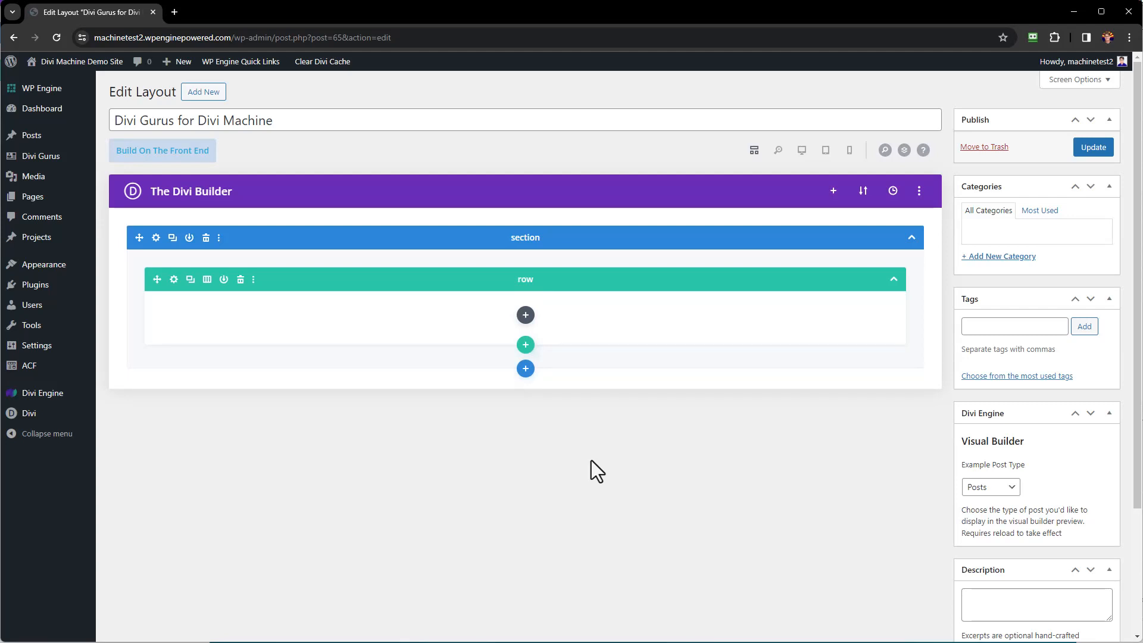
Set the section's top and bottom padding to 0px and save.
click(156, 238)
click(424, 136)
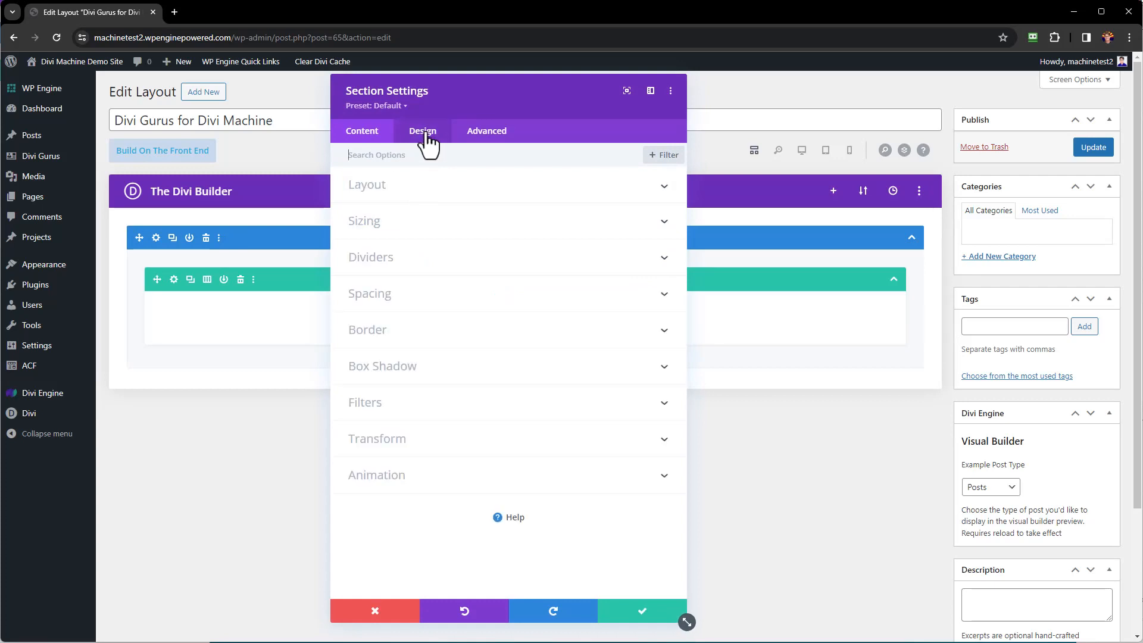
click(416, 294)
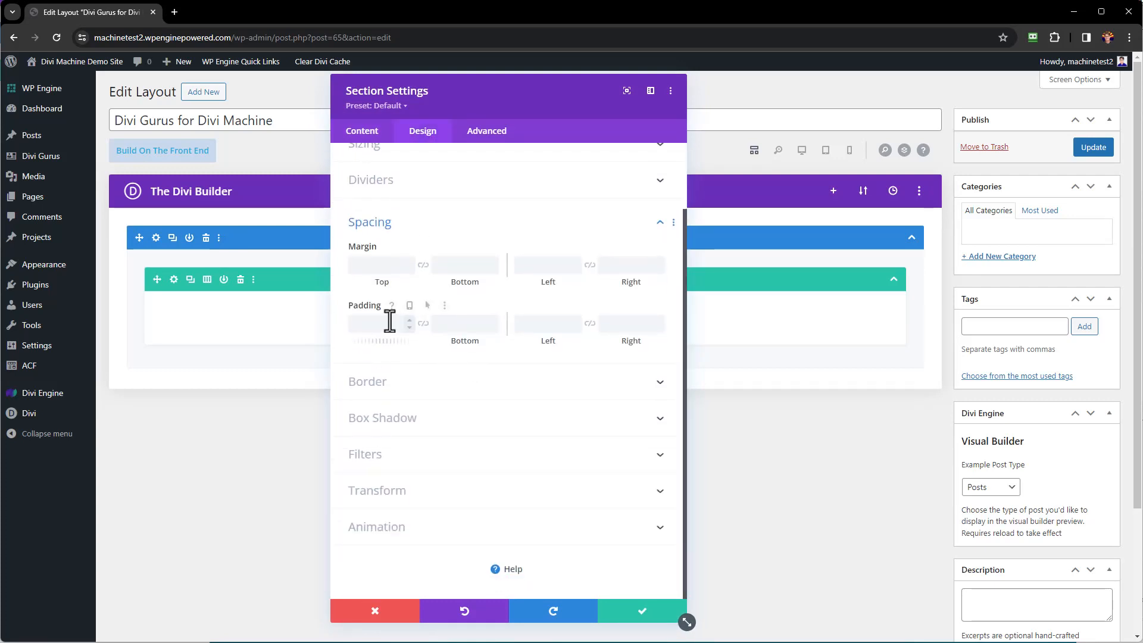
click(390, 323)
text(0)
click(423, 323)
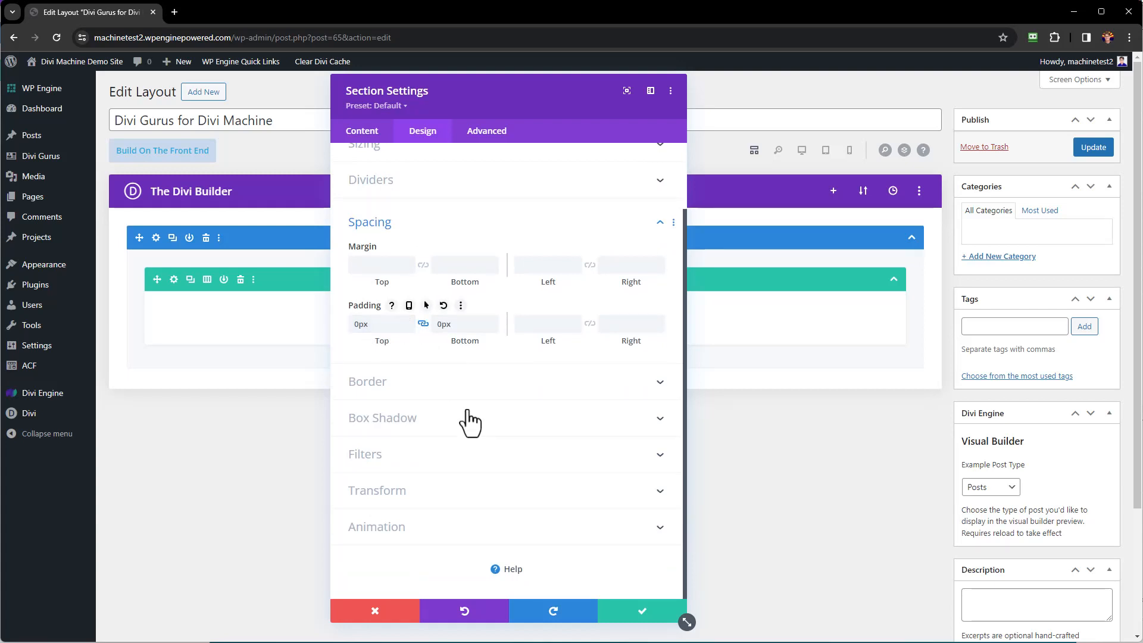
click(637, 610)
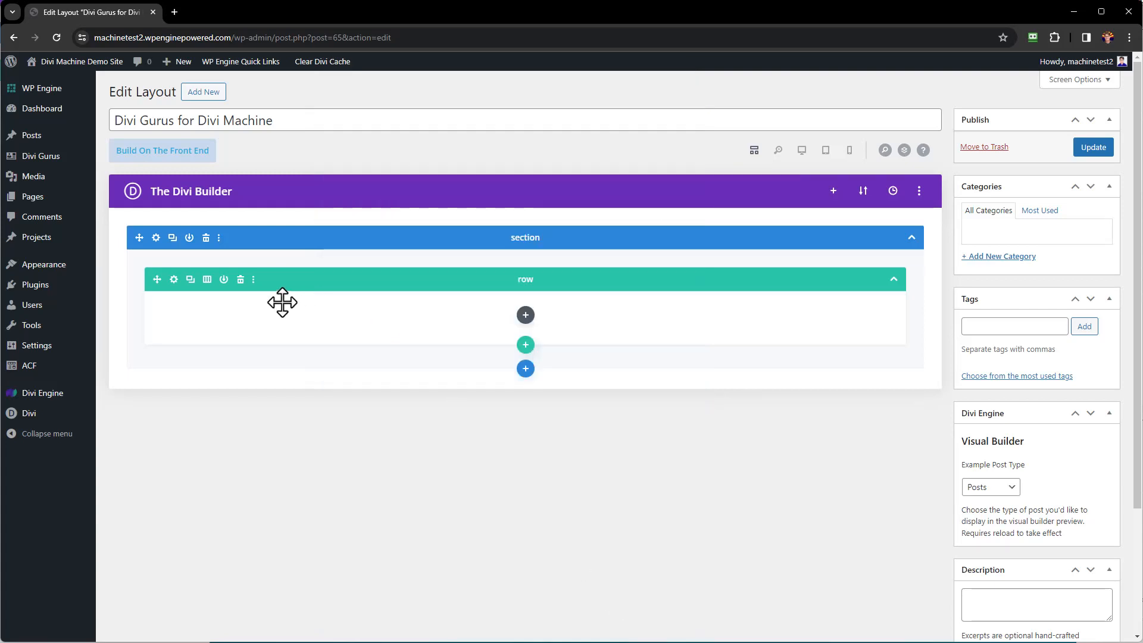
Change the row width from 80% to 100%.
click(174, 279)
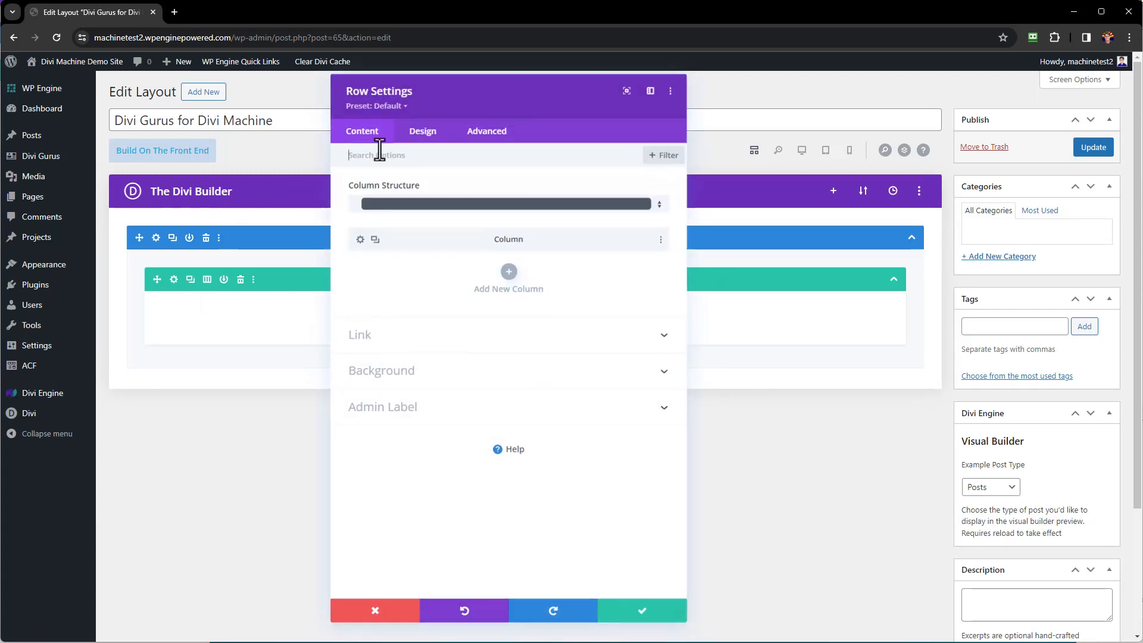
click(422, 134)
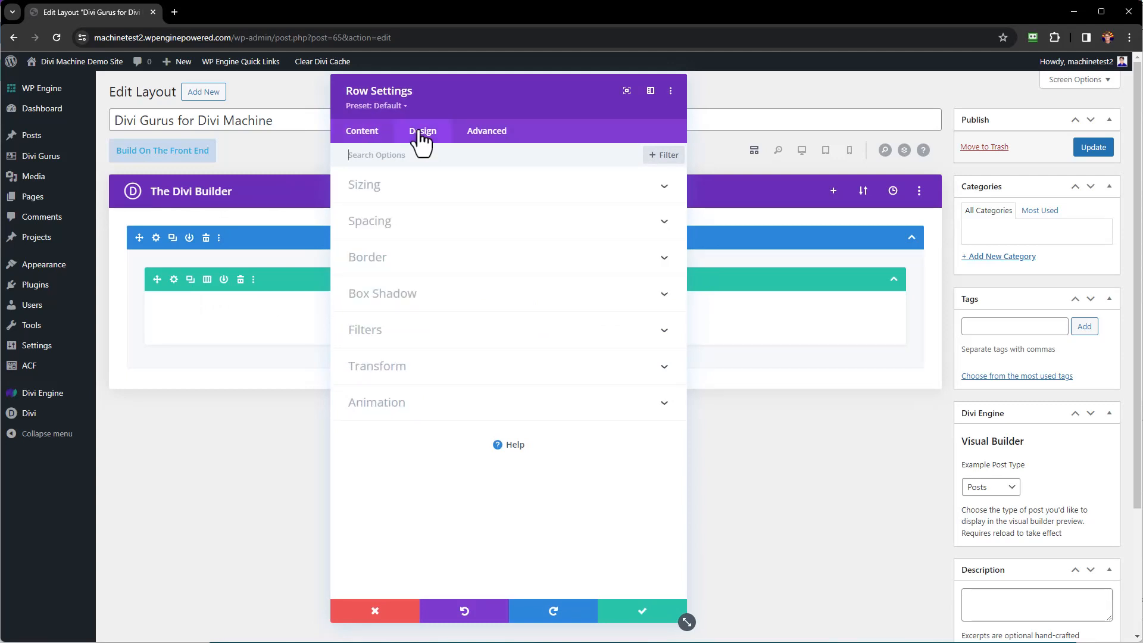
click(417, 193)
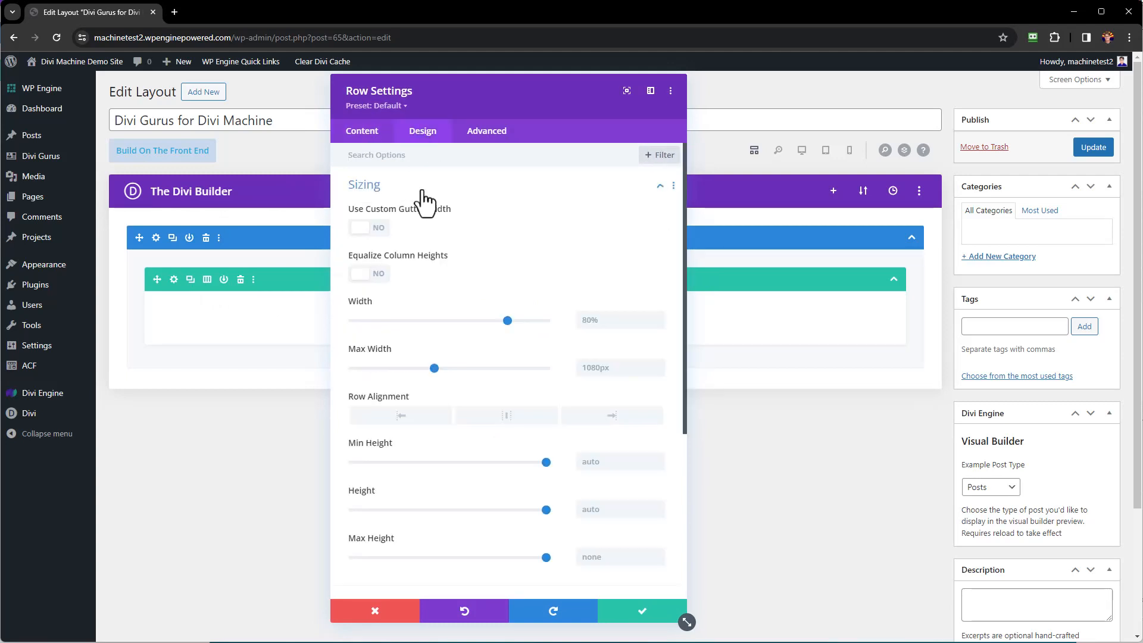
click(610, 322)
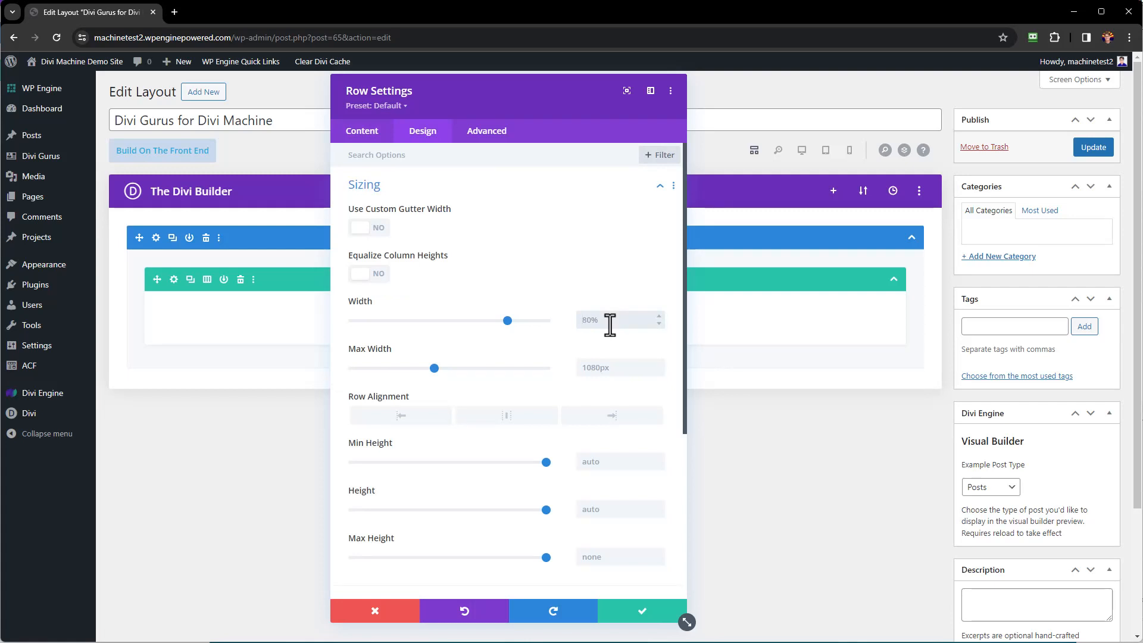
key(BackSpace)
key(BackSpace)
key(BackSpace)
text(100%)
click(482, 197)
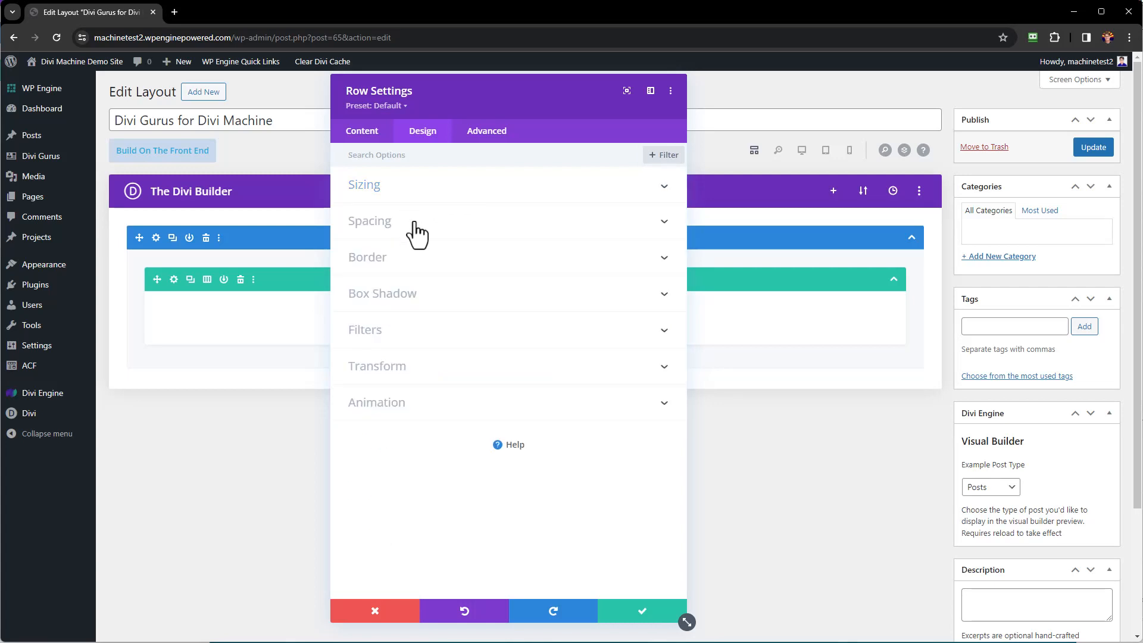
Give the row 0px top and bottom padding and 5px rounded corners.
click(409, 226)
click(390, 323)
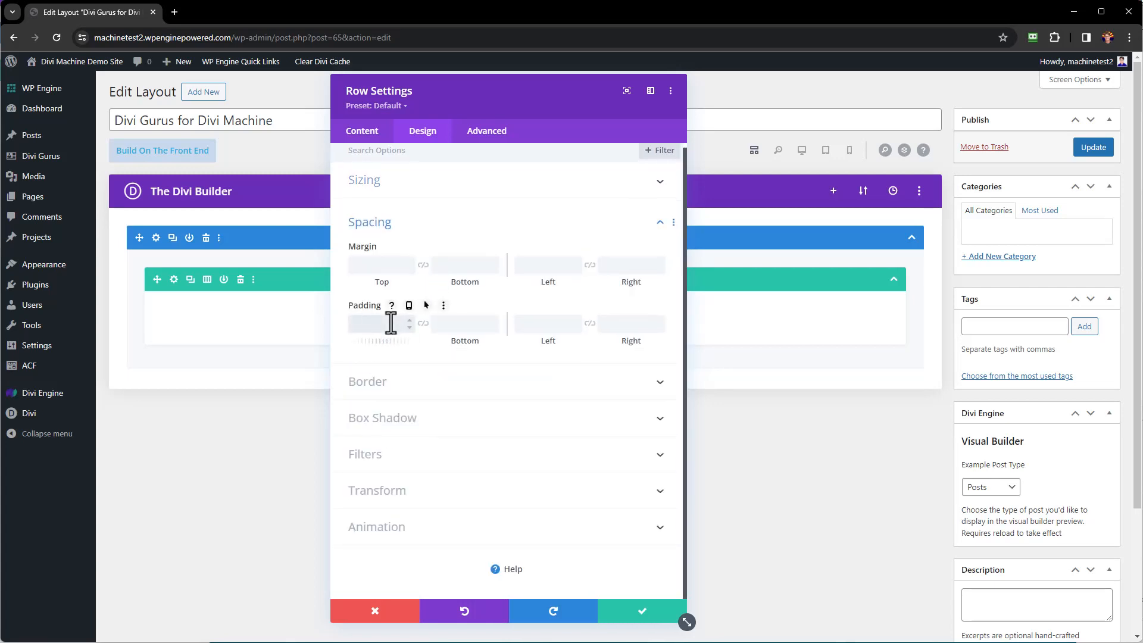
text(0)
click(422, 323)
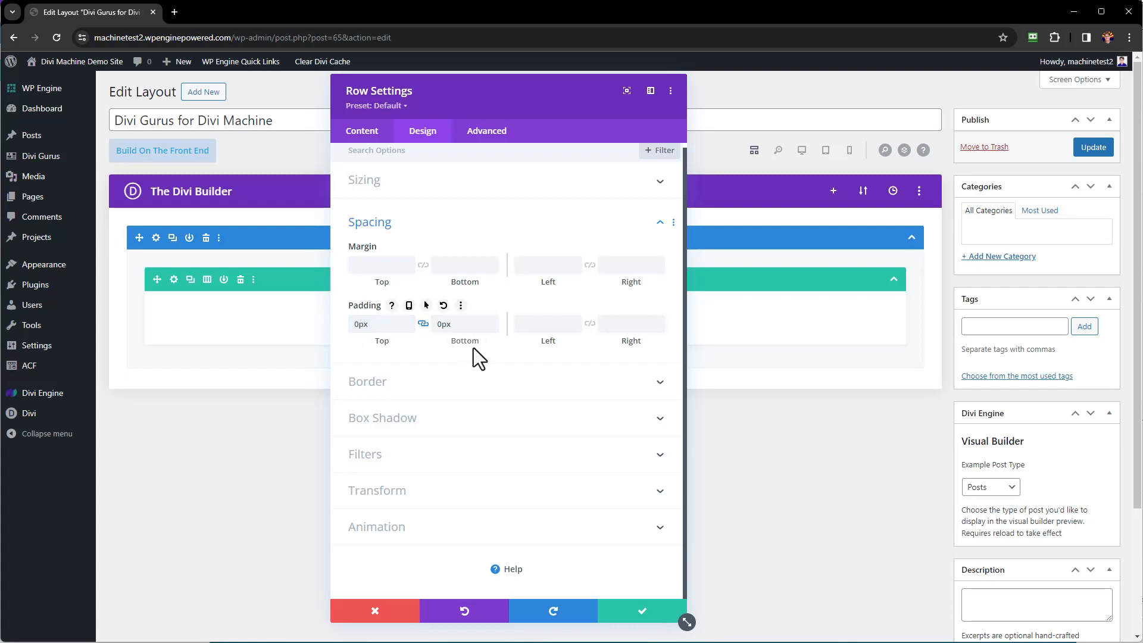
click(499, 392)
click(376, 216)
text(5)
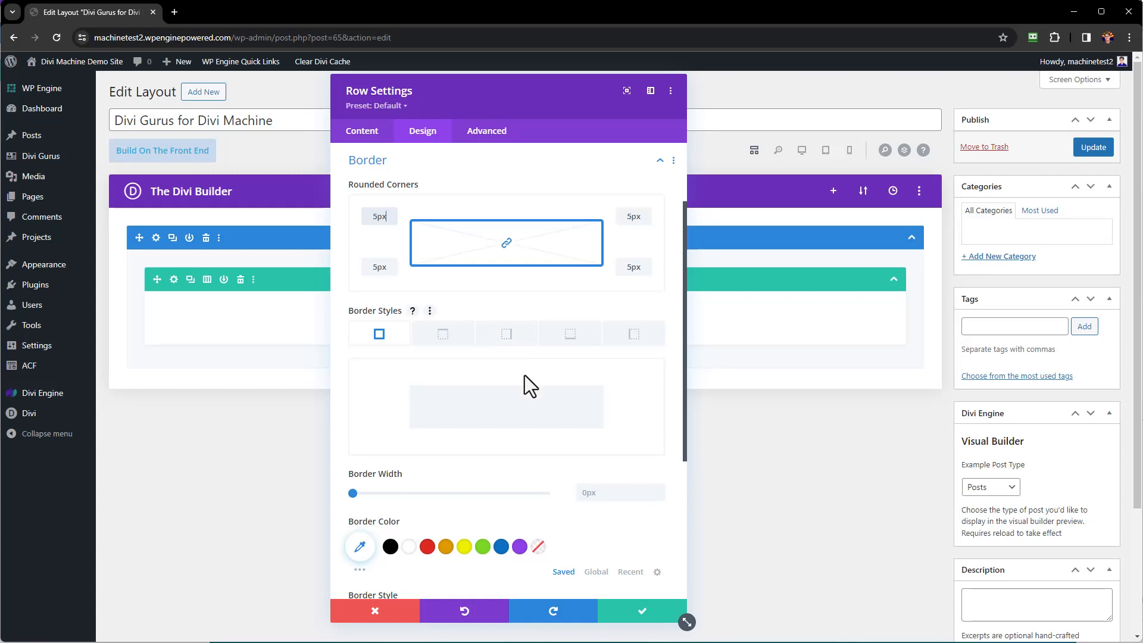
click(425, 162)
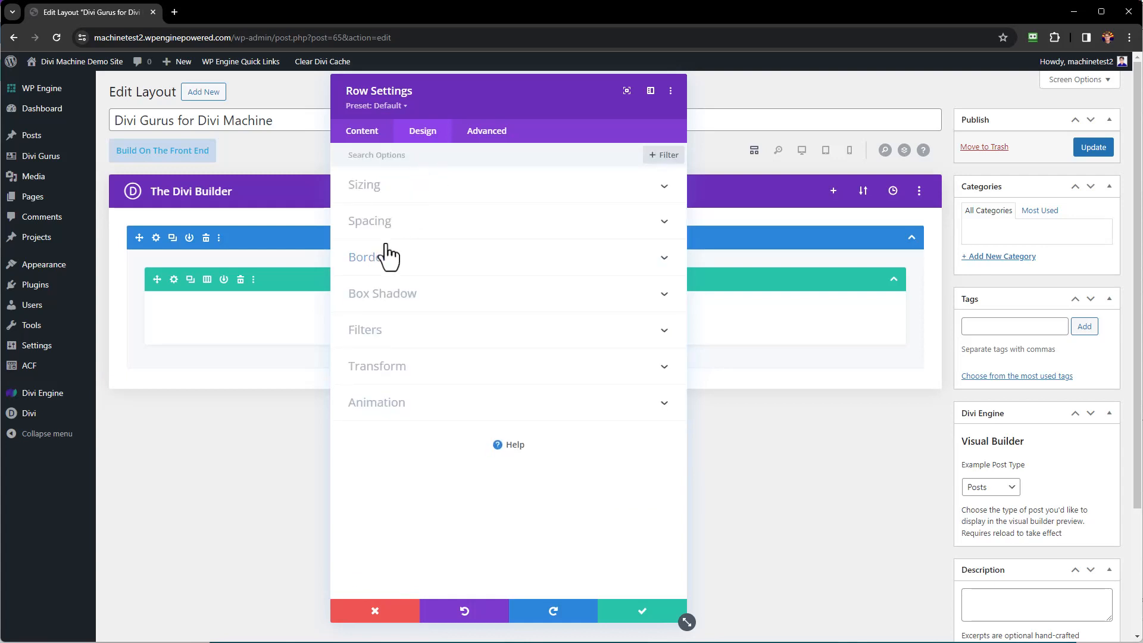
Add a box shadow with 0px vertical offset, 8px blur and 50%-transparent purple, then save.
click(415, 308)
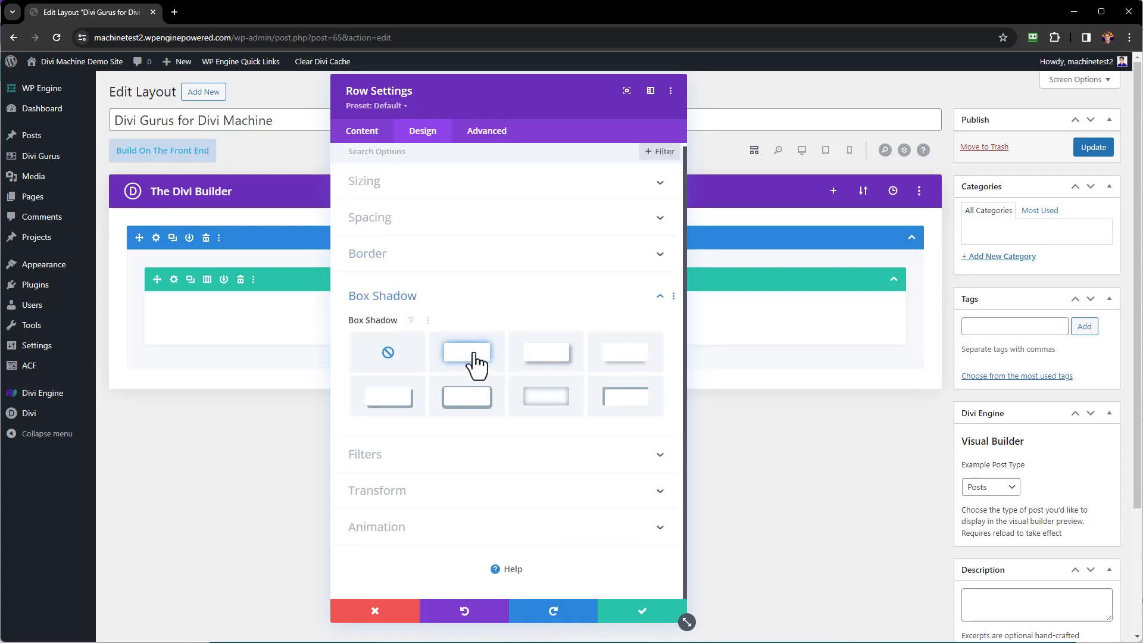
click(472, 363)
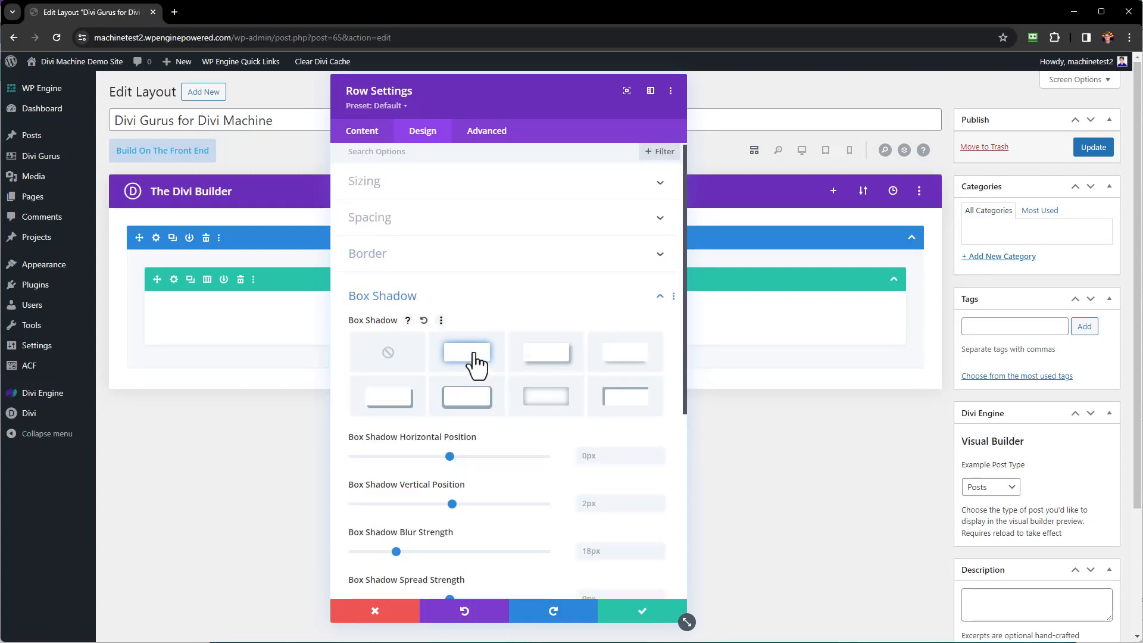
click(614, 511)
text(0)
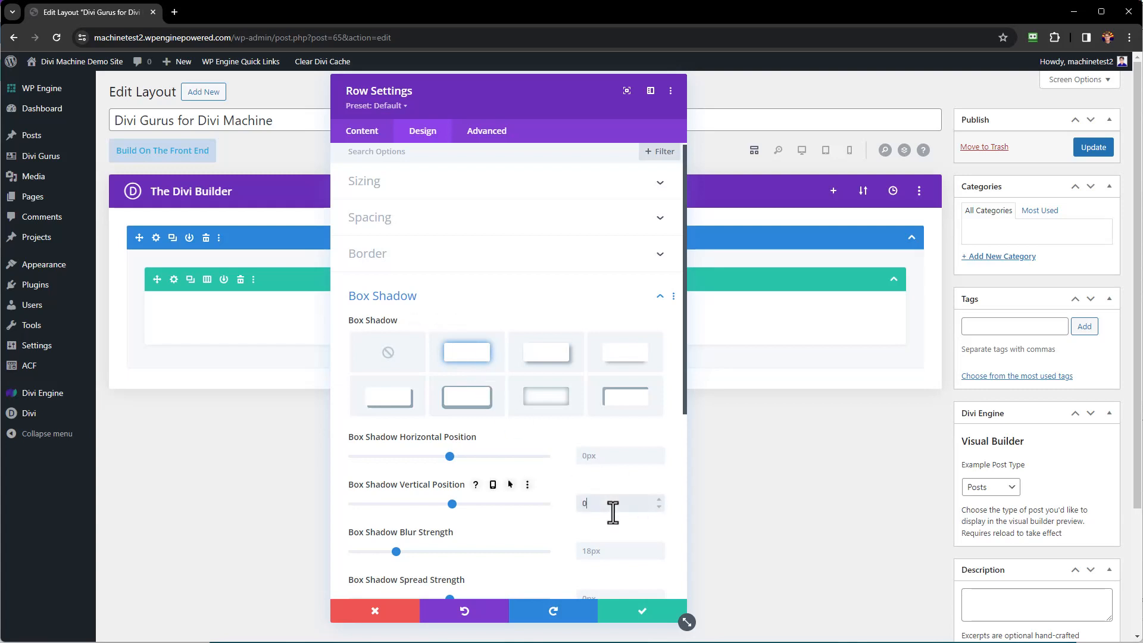
scroll(614, 511, down, 2)
click(596, 433)
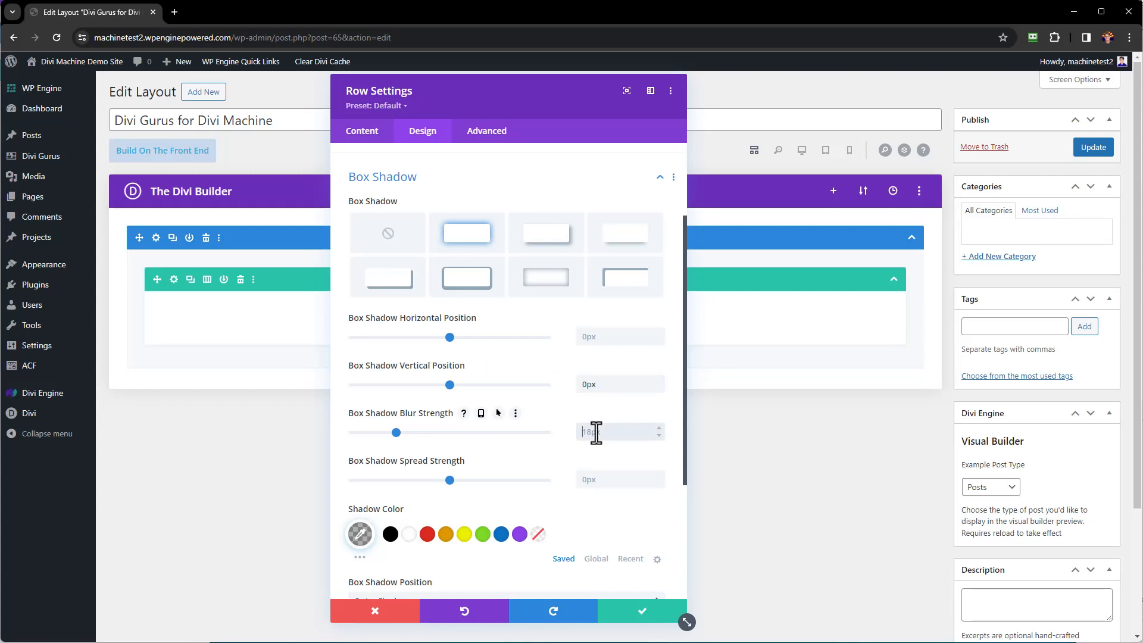
text(8)
scroll(491, 347, down, 1)
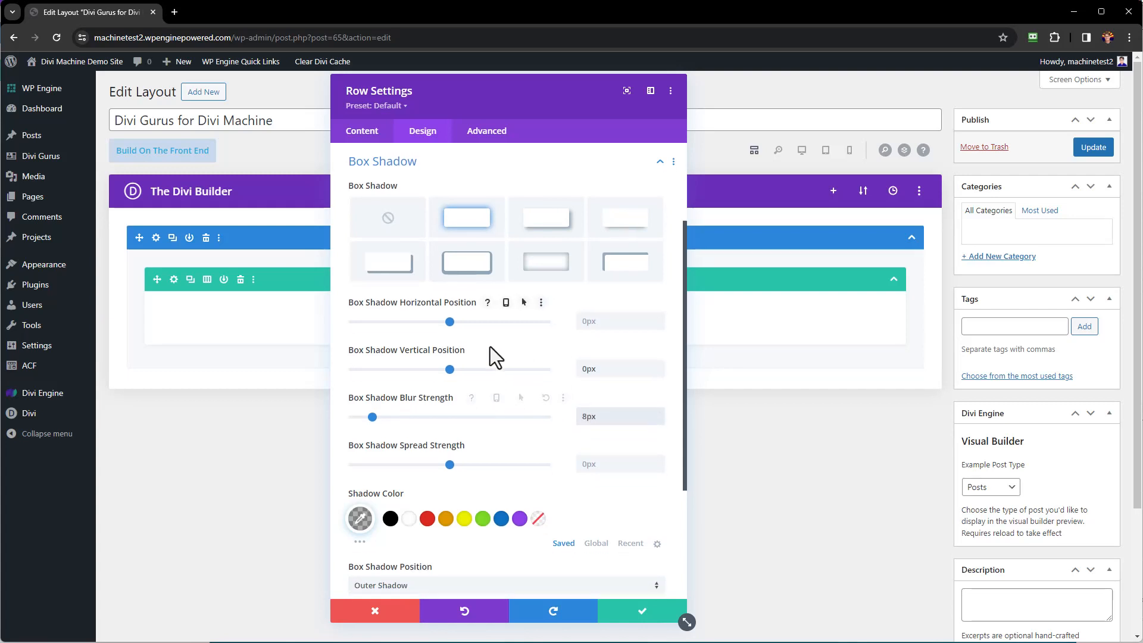
click(520, 415)
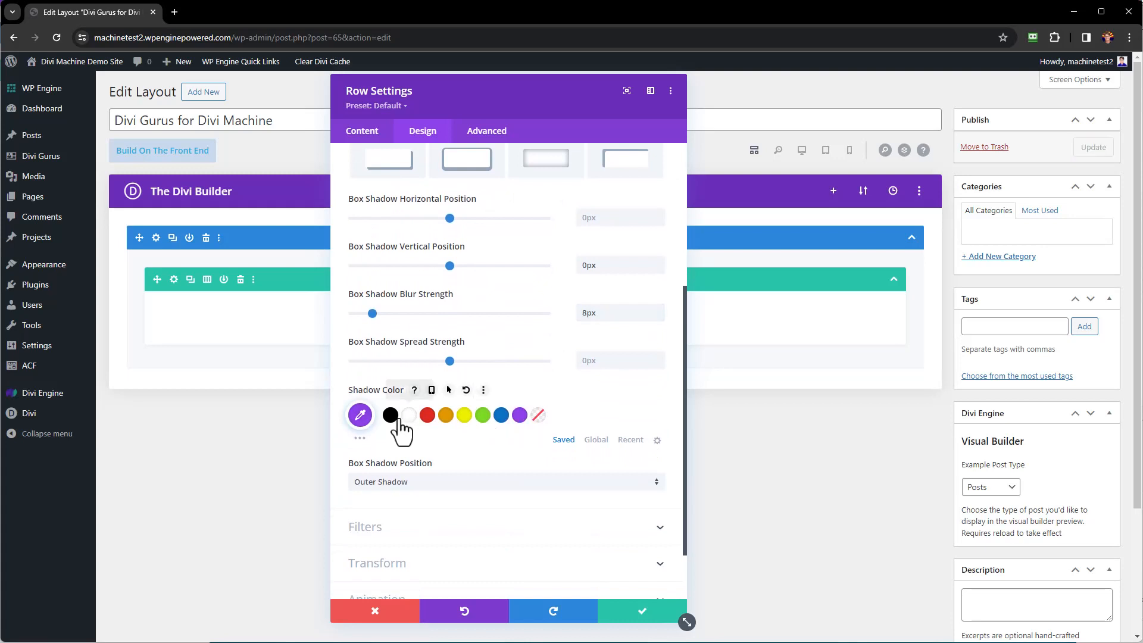
click(360, 415)
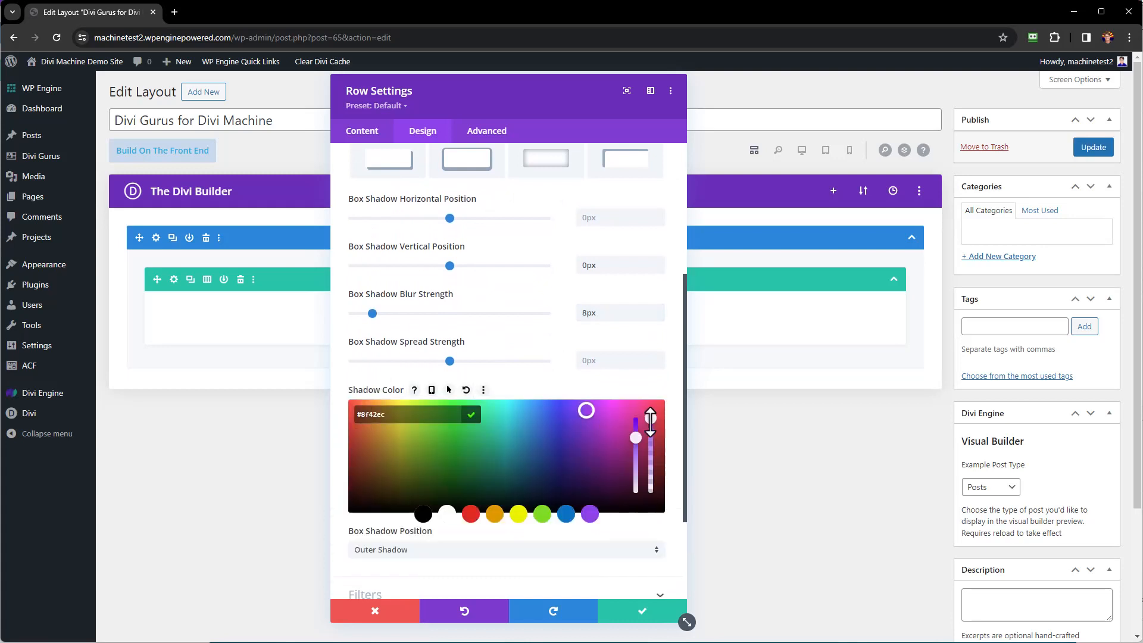
drag(651, 420, 651, 453)
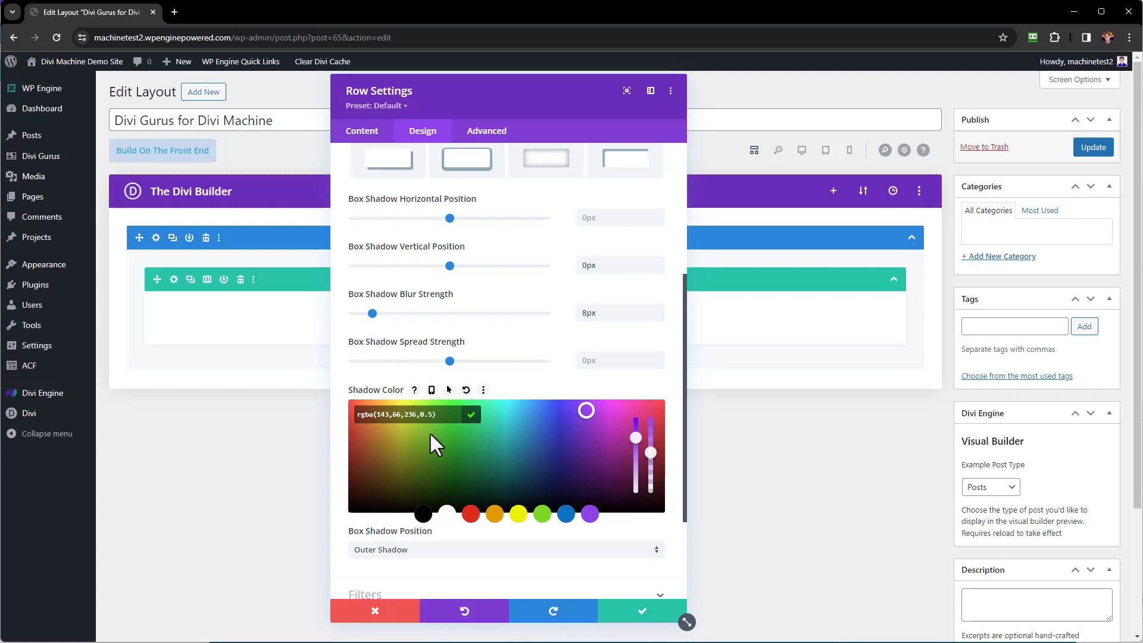
click(636, 613)
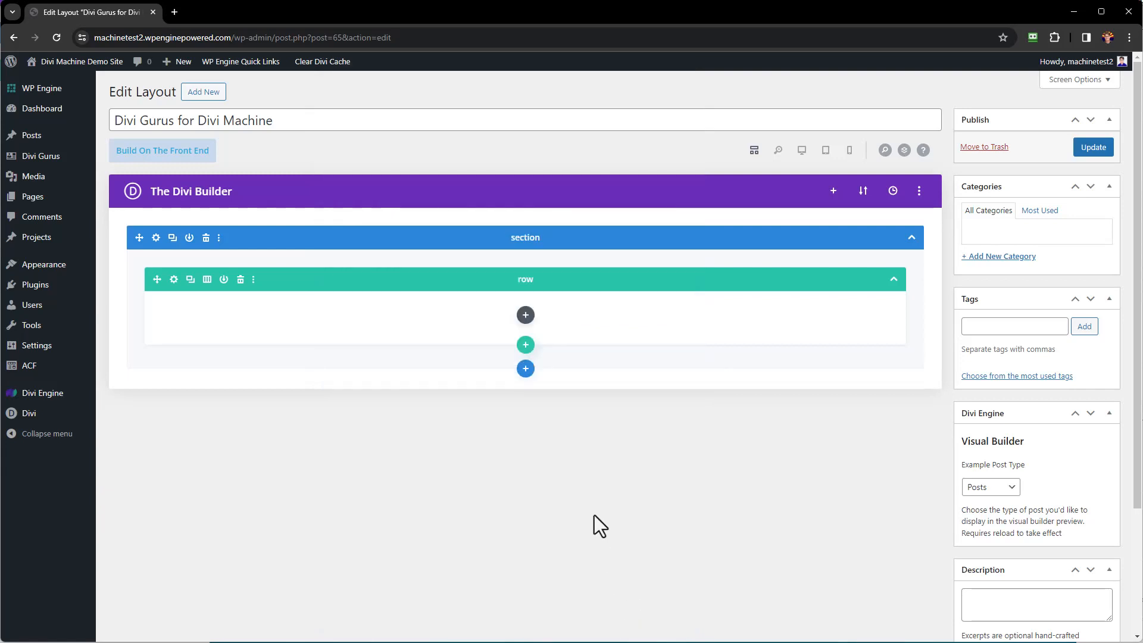
Insert a Thumbnail - Divi Machine module into the empty row.
click(525, 315)
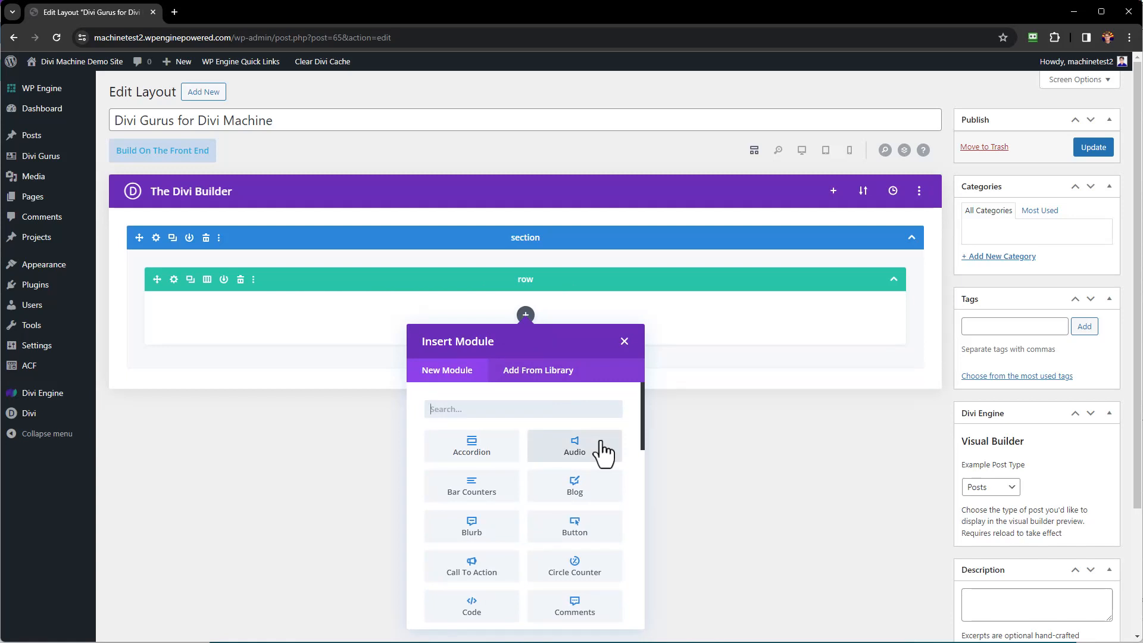
scroll(603, 452, down, 10)
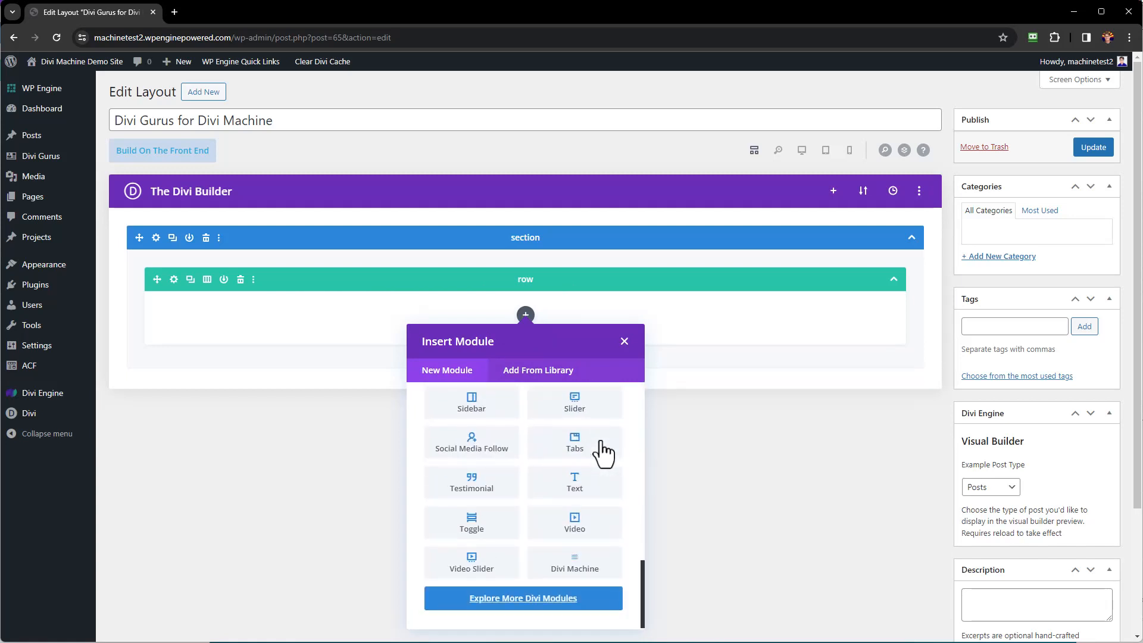
click(581, 571)
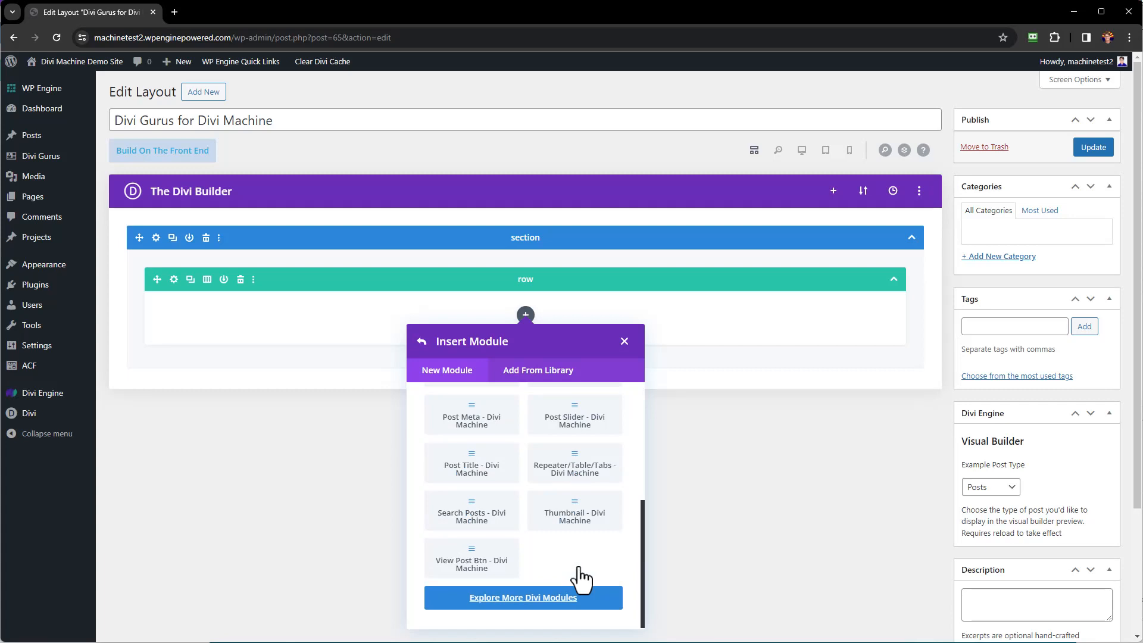
click(587, 524)
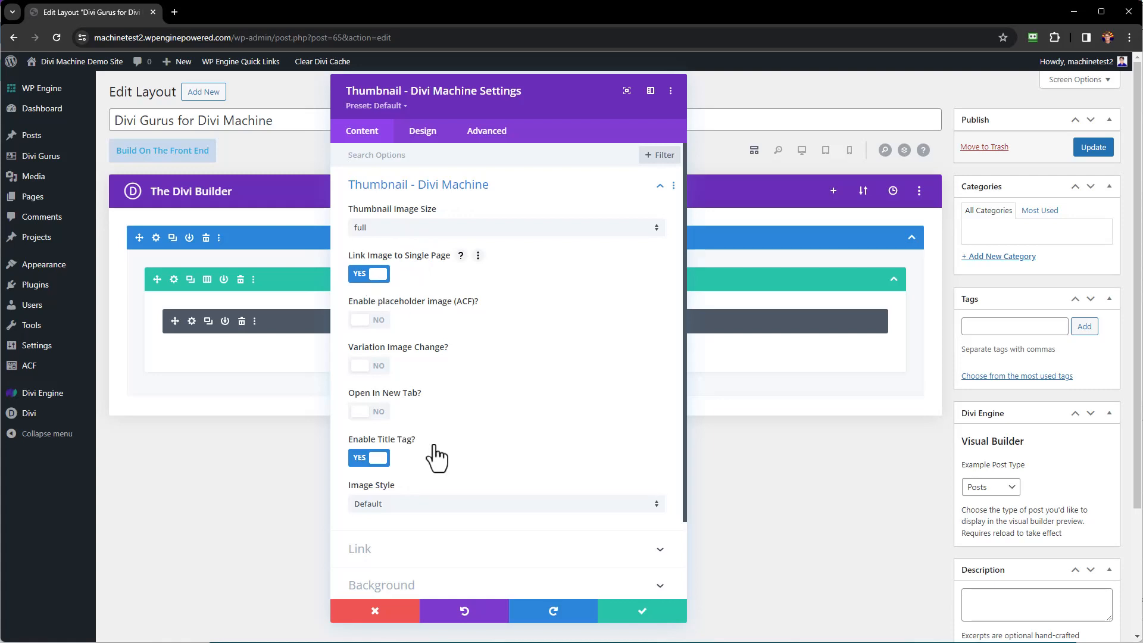
Disable the thumbnail's title tag, check its sizing options and save the module.
click(361, 465)
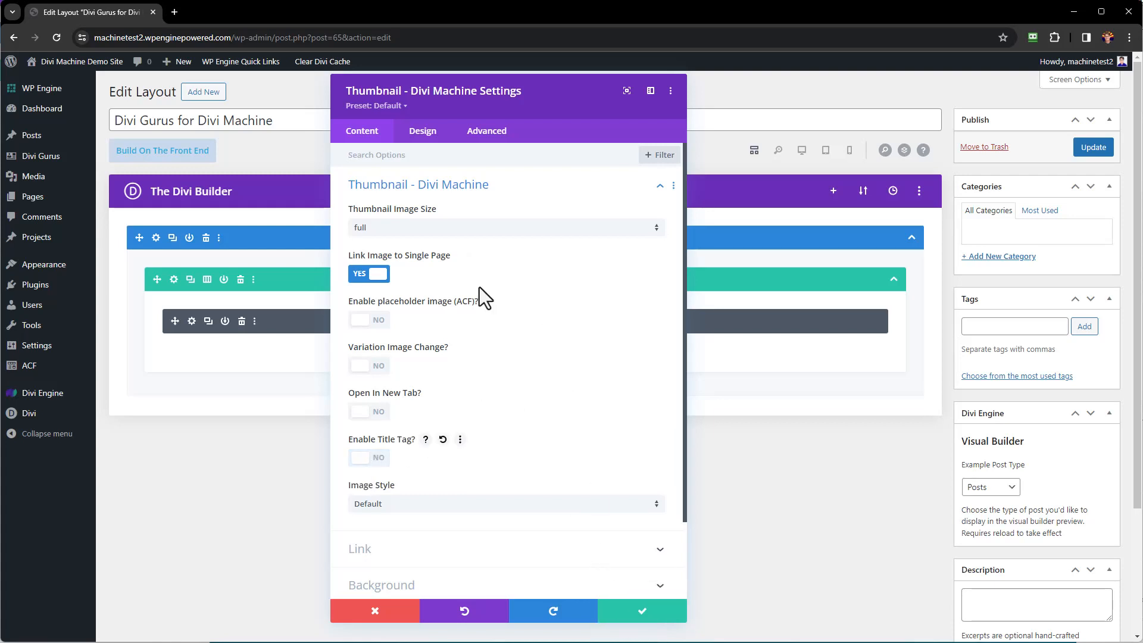
click(425, 132)
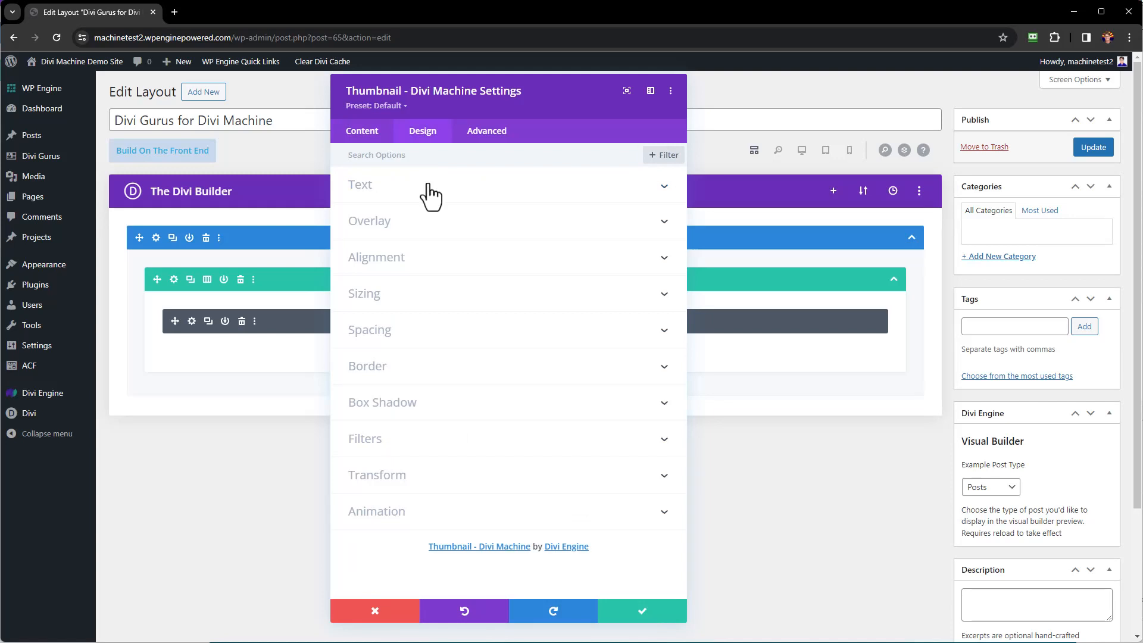
click(418, 296)
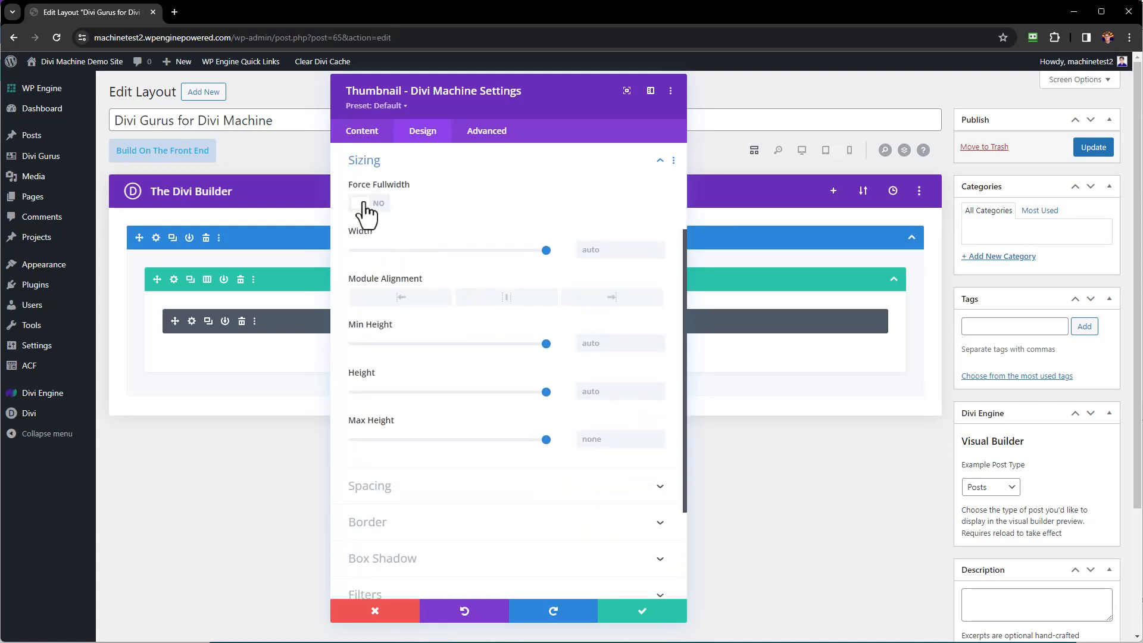
click(644, 613)
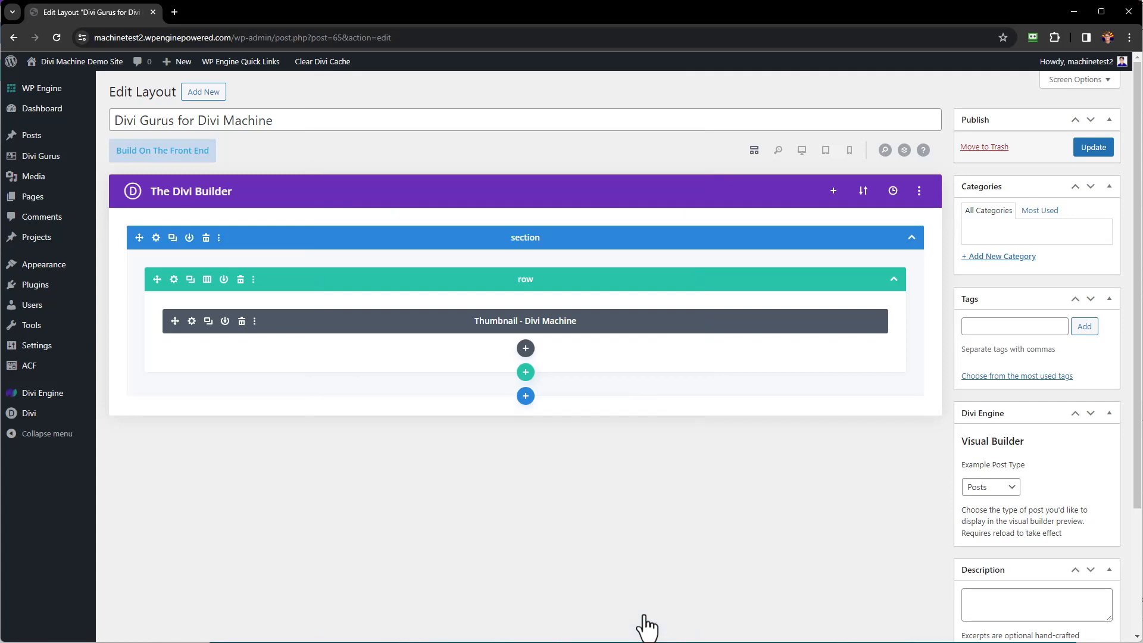
Insert a Post Title - Divi Machine module below the thumbnail.
click(525, 350)
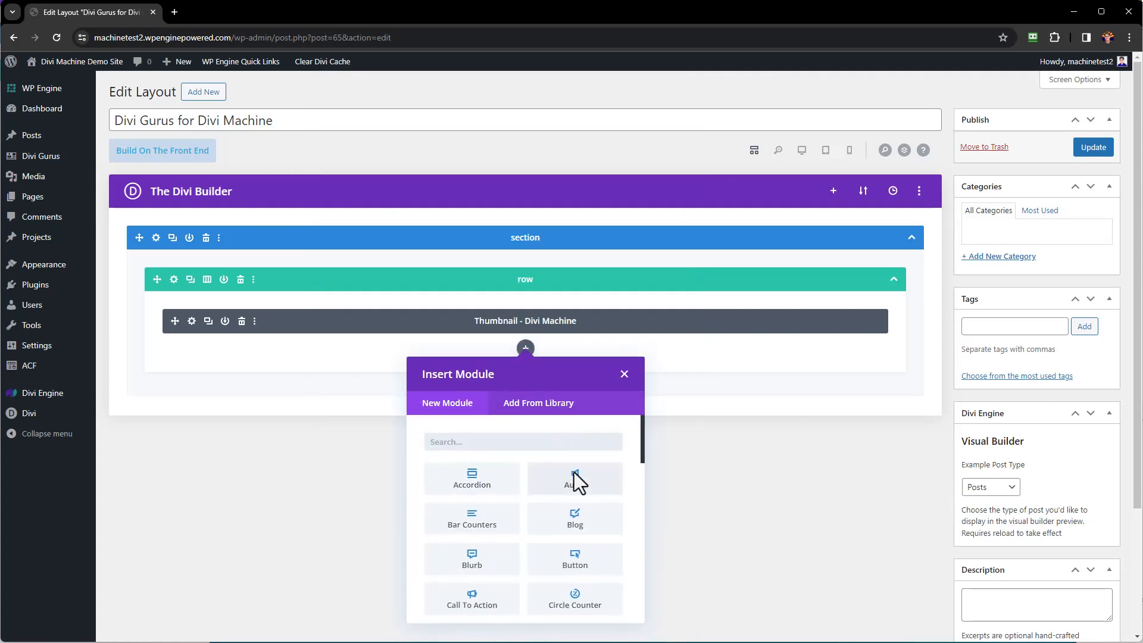
scroll(574, 484, down, 12)
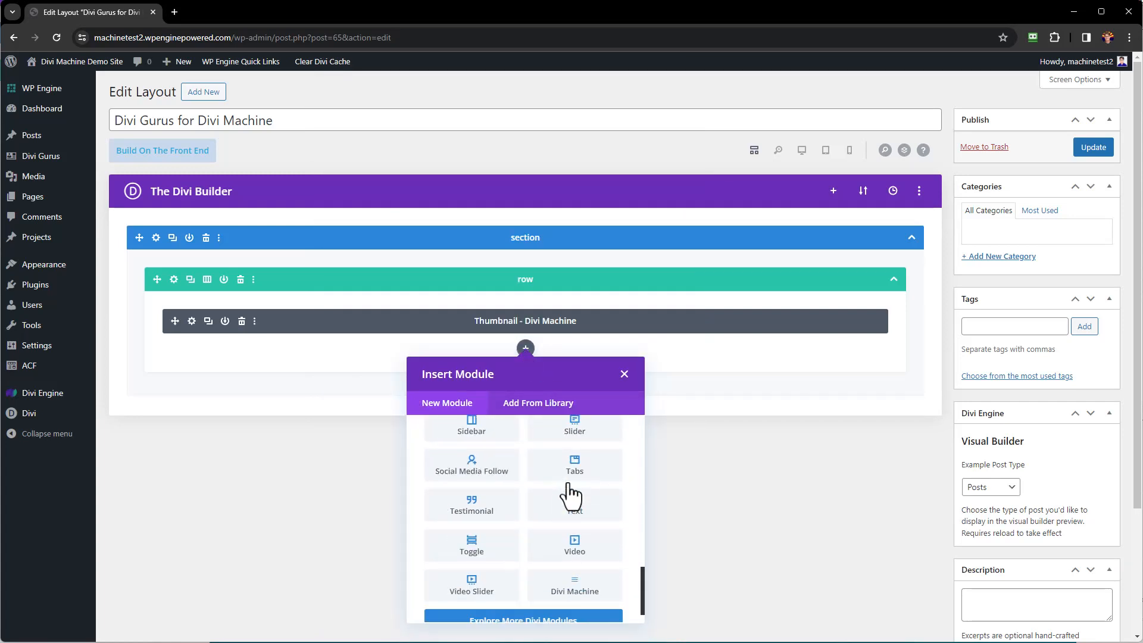
click(574, 571)
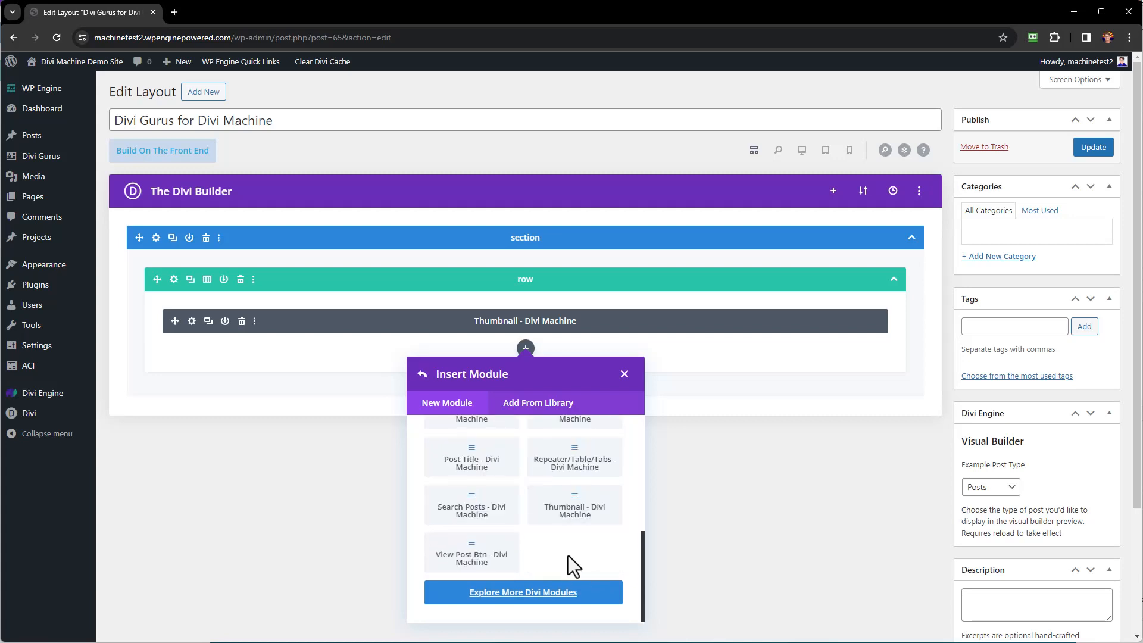
click(473, 468)
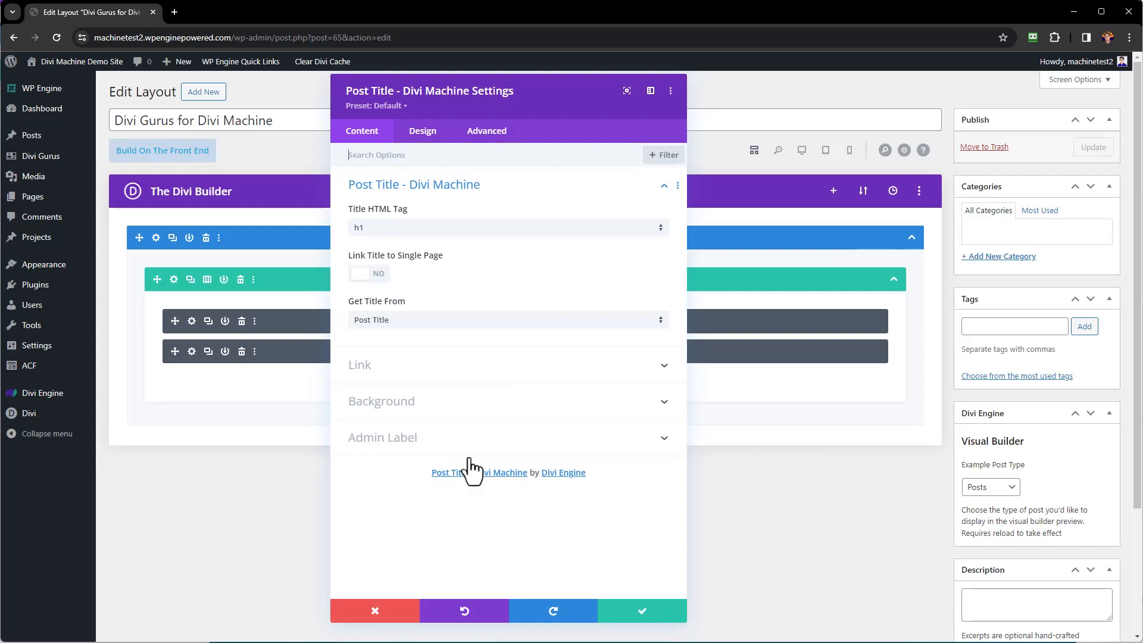
Set the title's HTML tag to h3, link it to the single page and save.
click(384, 229)
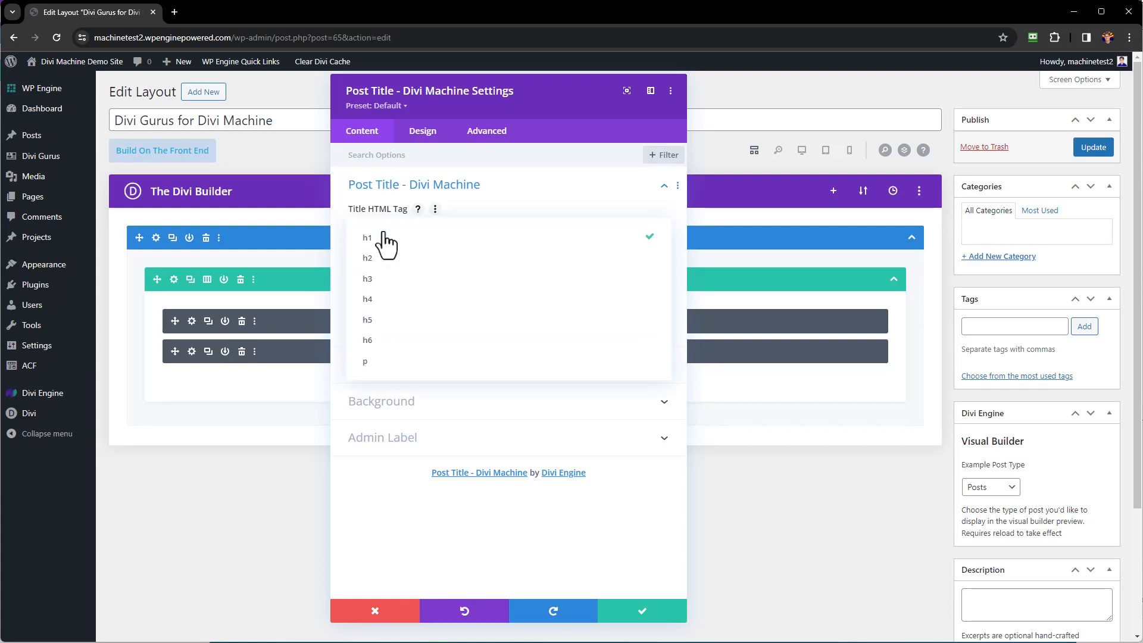
click(371, 278)
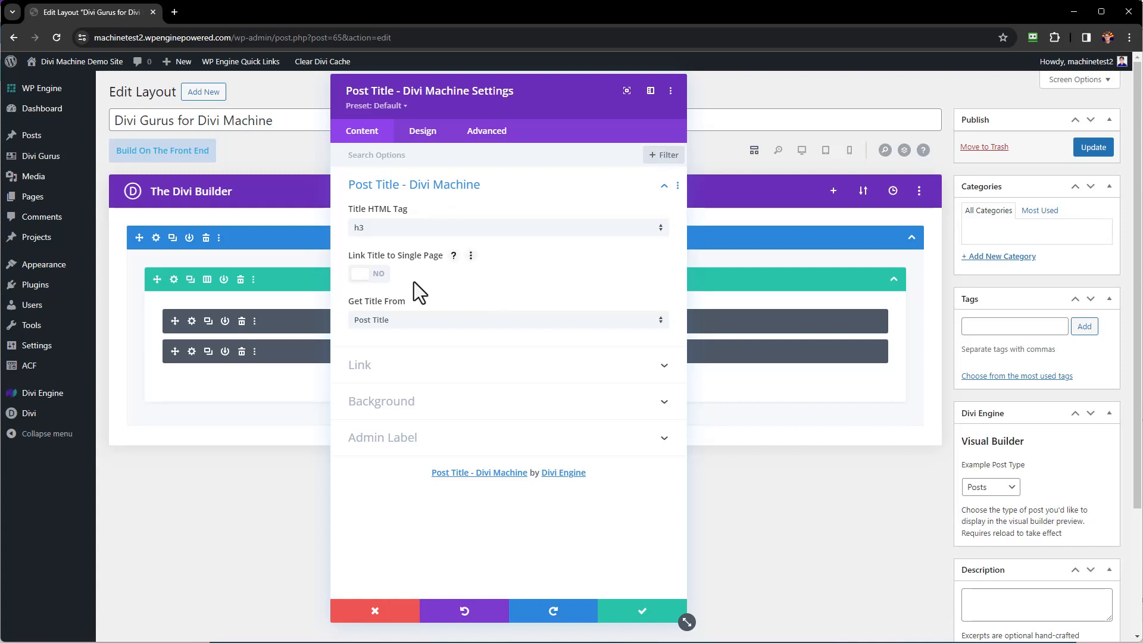
click(365, 275)
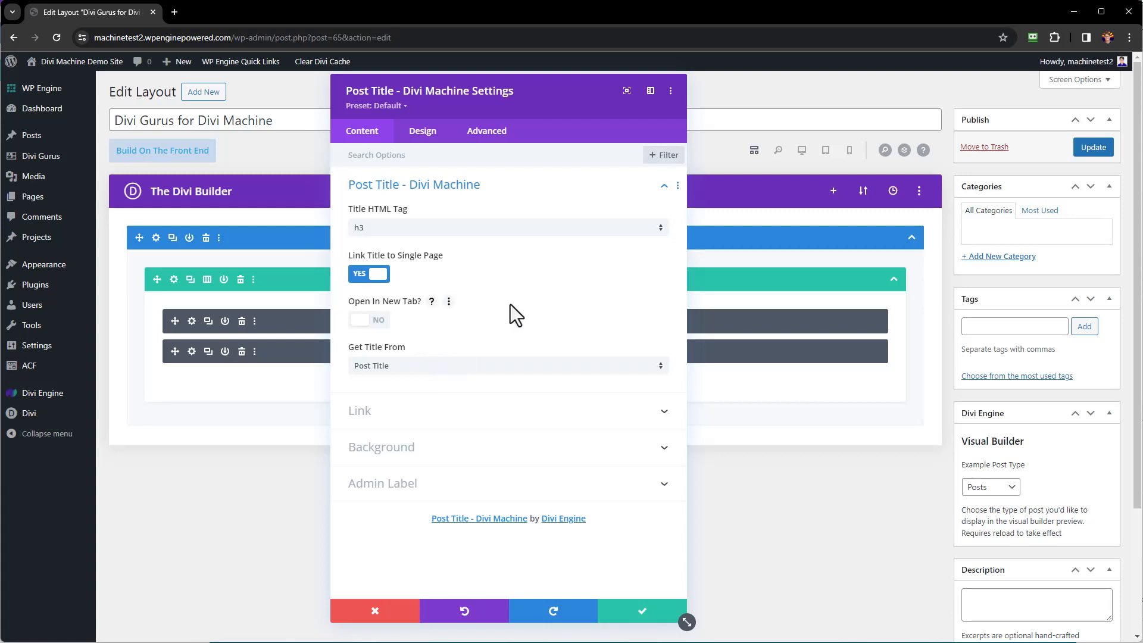
click(643, 612)
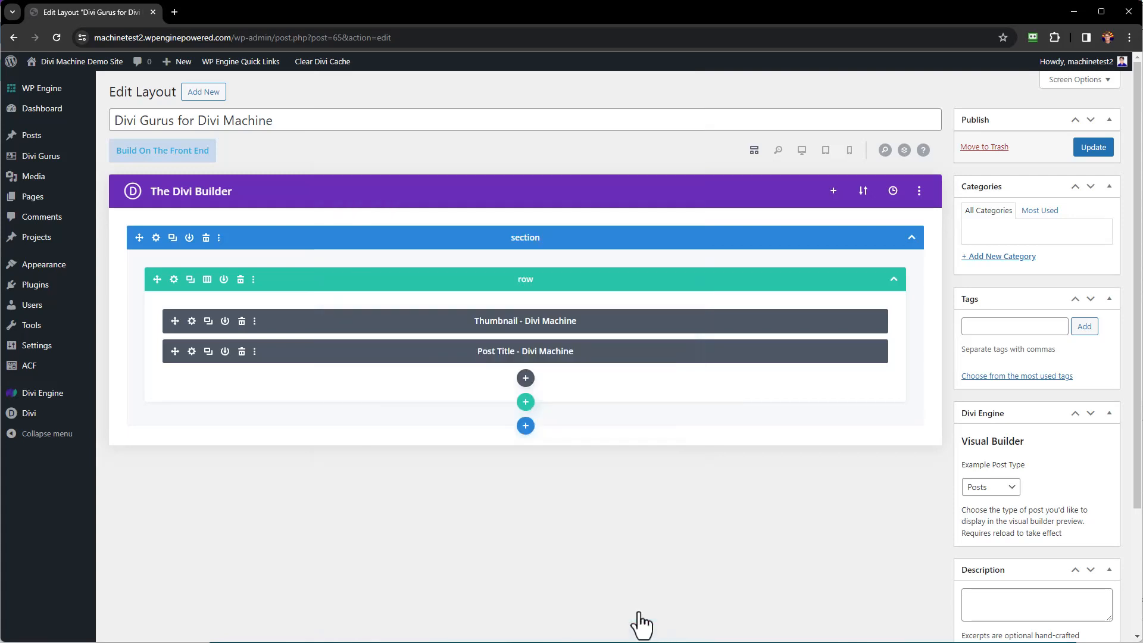
Insert a Divi Machine ACF Item module set to the Location field and save it.
click(525, 380)
scroll(592, 511, down, 5)
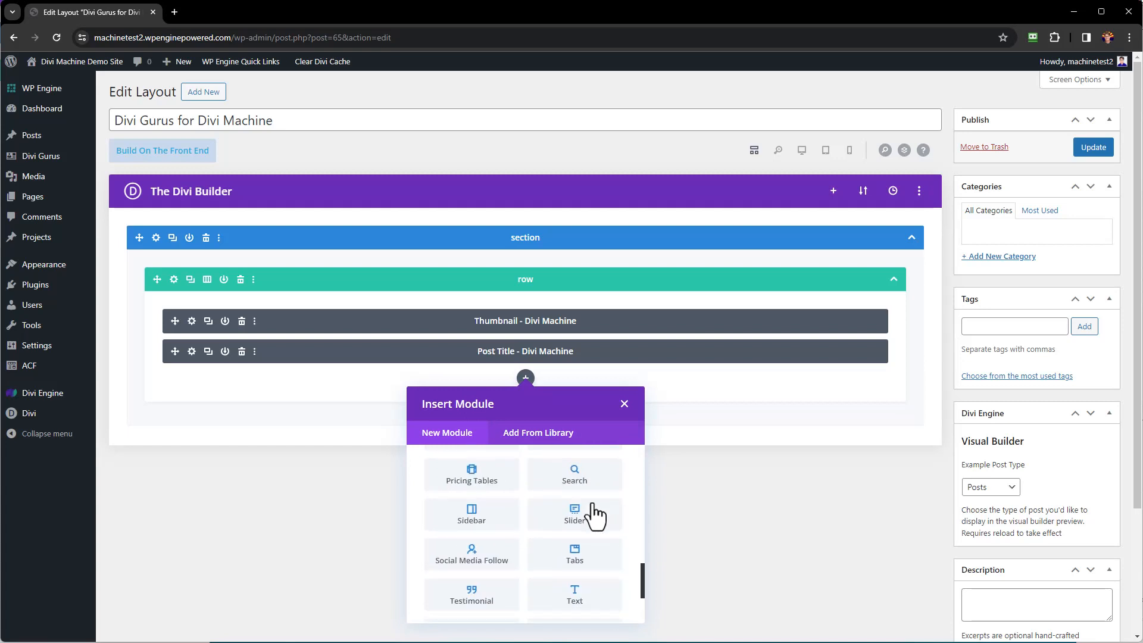
scroll(593, 516, down, 2)
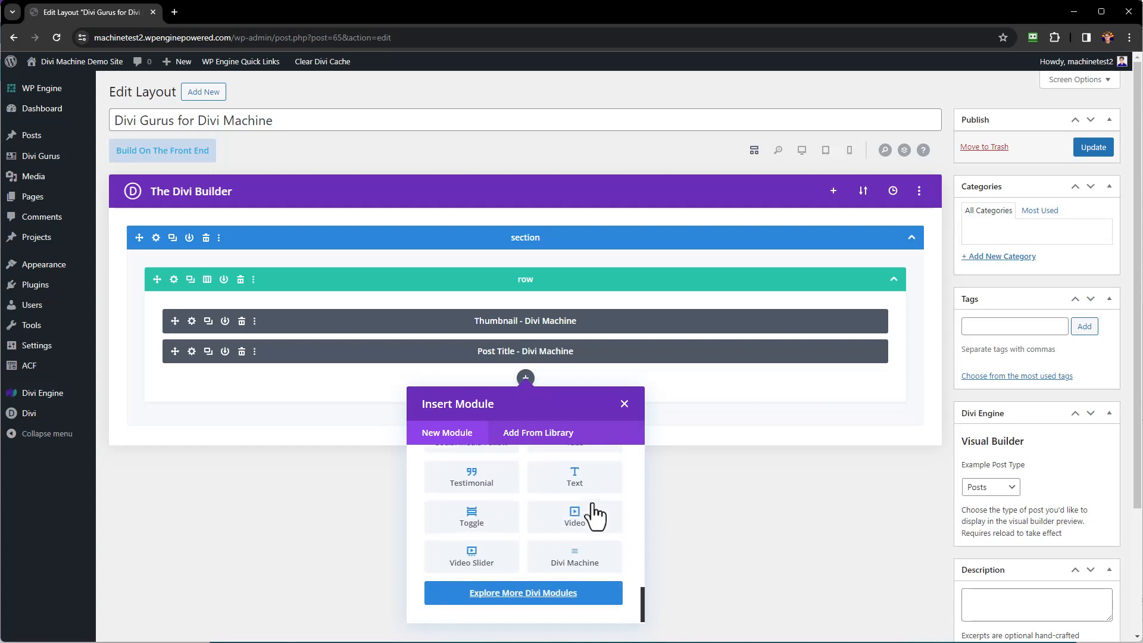
click(574, 562)
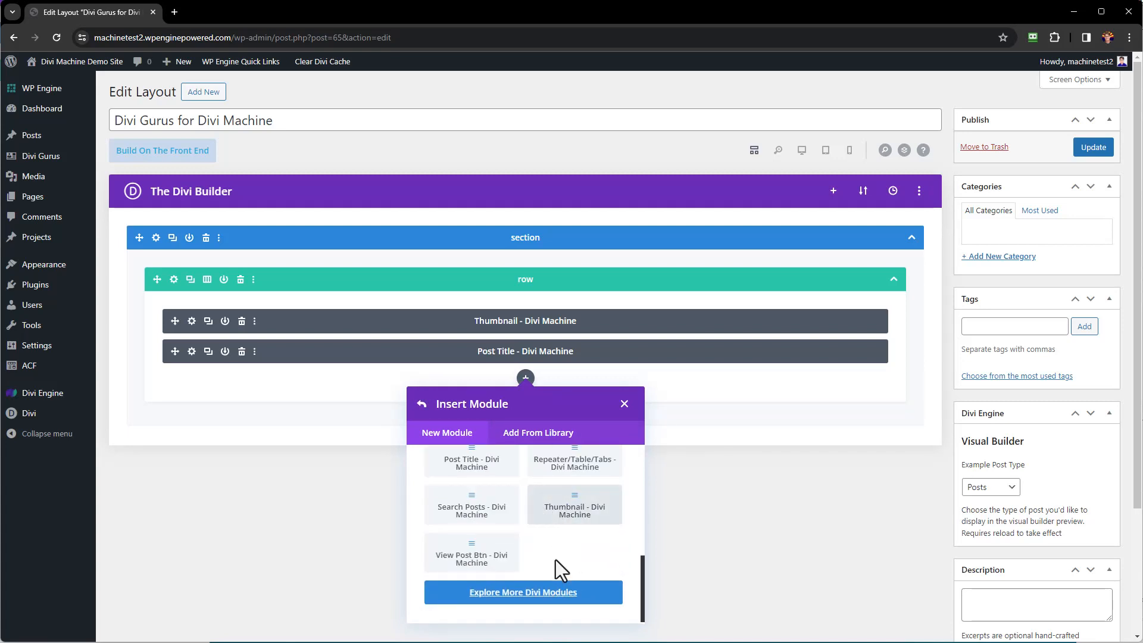
scroll(556, 559, up, 3)
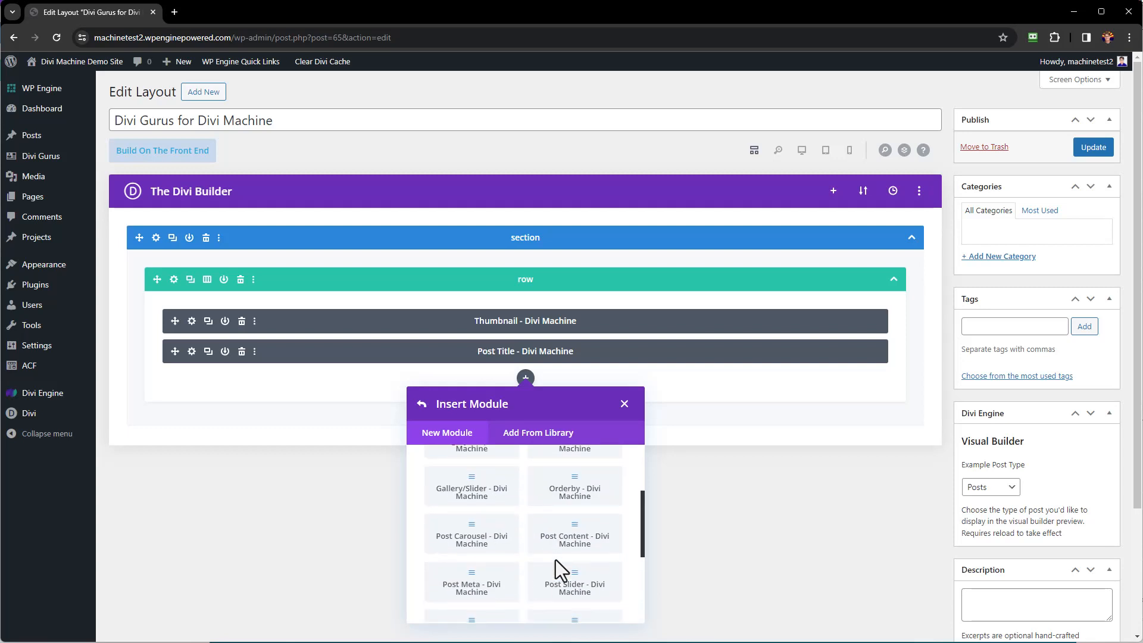
scroll(555, 566, up, 3)
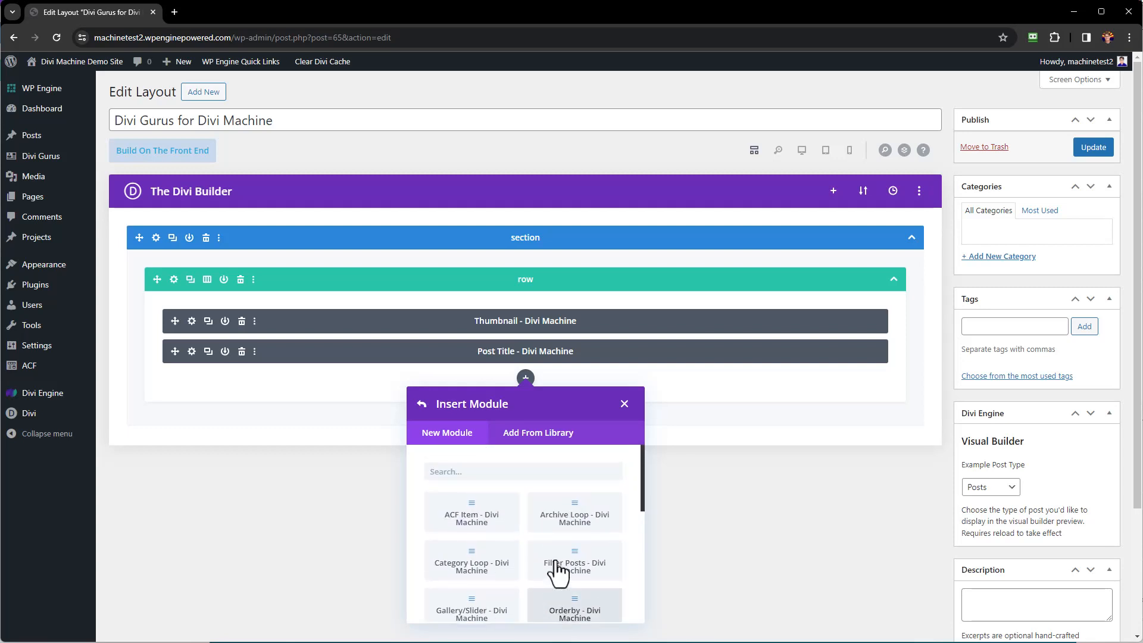
click(464, 524)
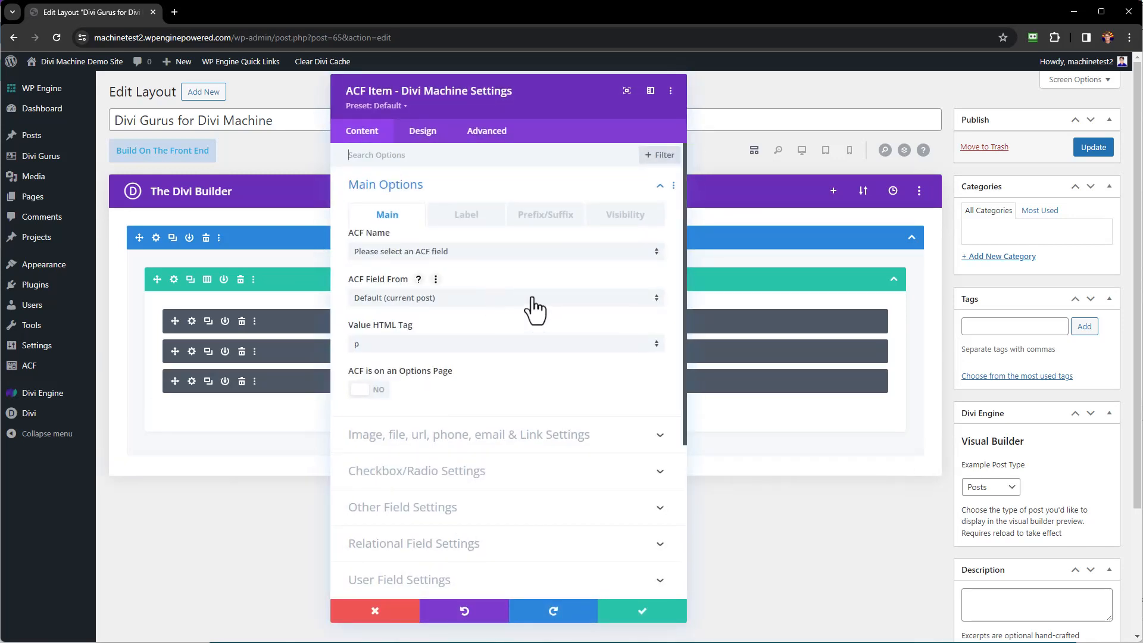
click(459, 252)
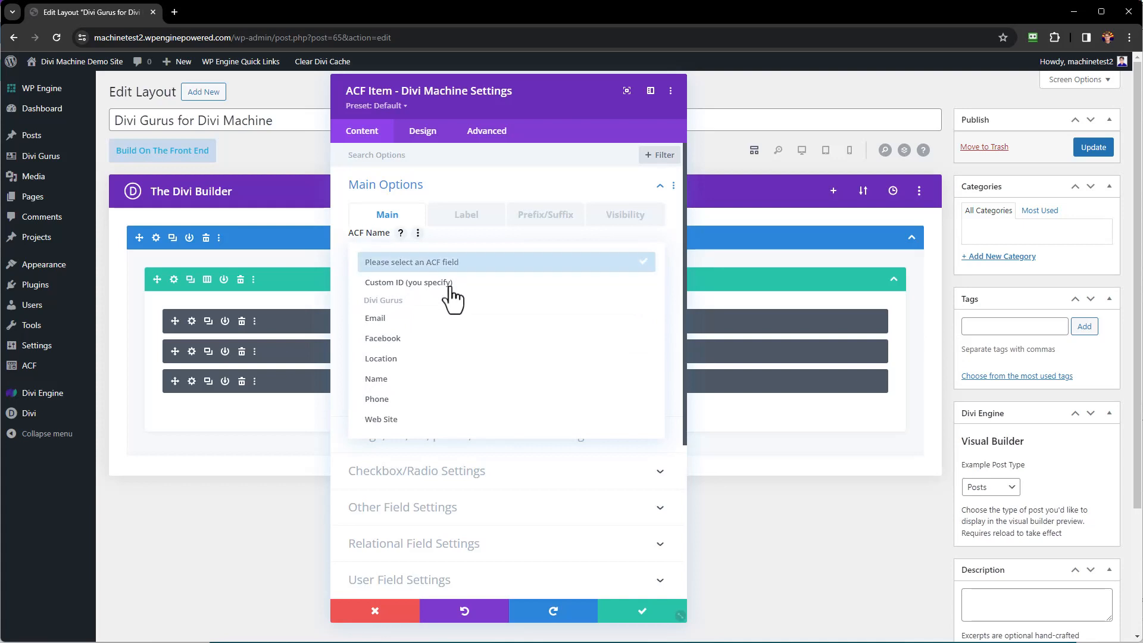
click(398, 361)
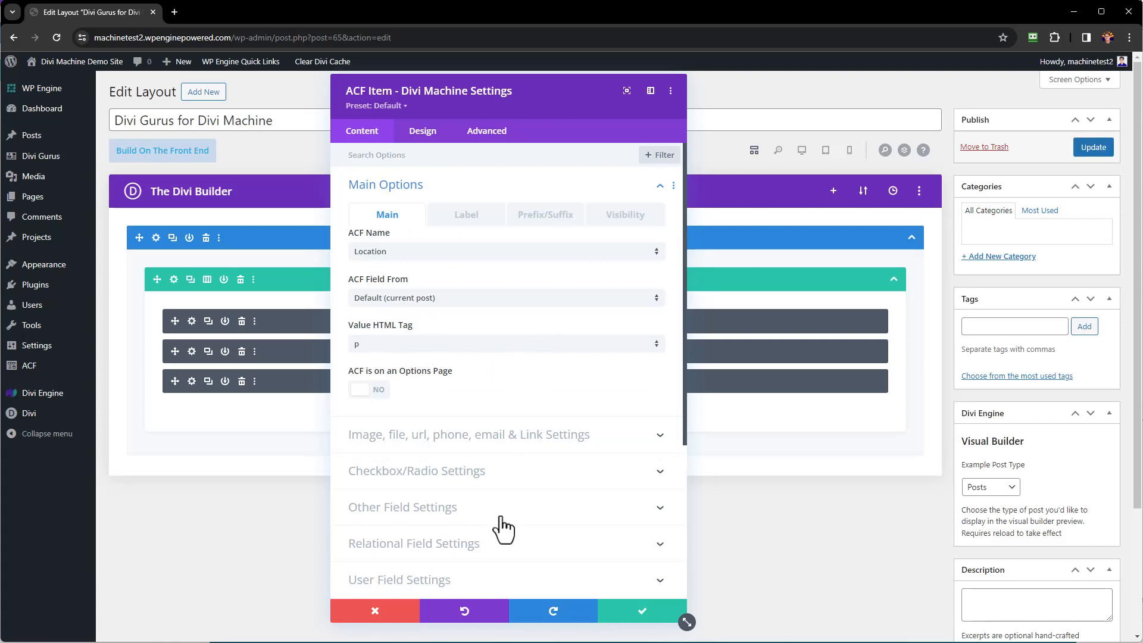
scroll(502, 528, down, 1)
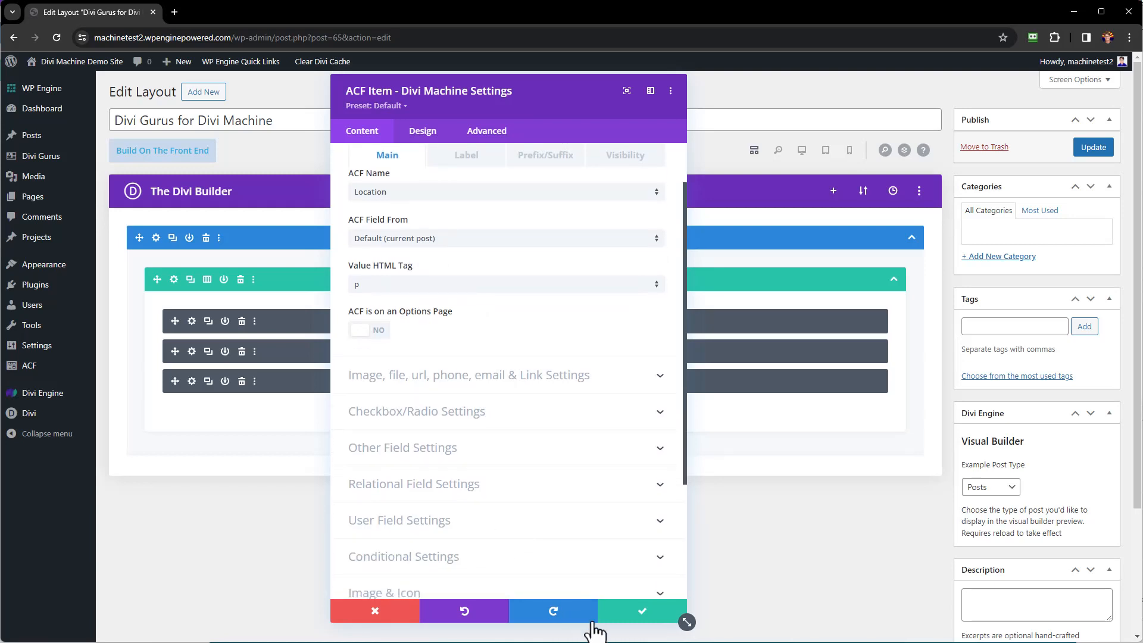
click(636, 613)
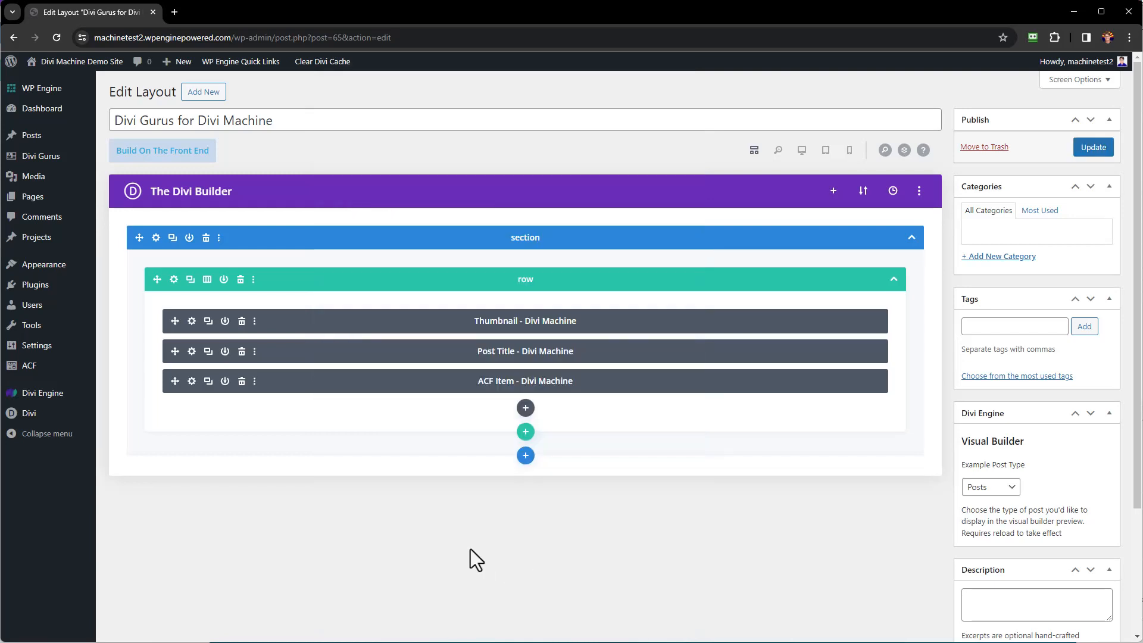
Insert a Divi Machine View Post Btn module with the button text 'View Guru'.
click(525, 409)
scroll(565, 306, down, 1)
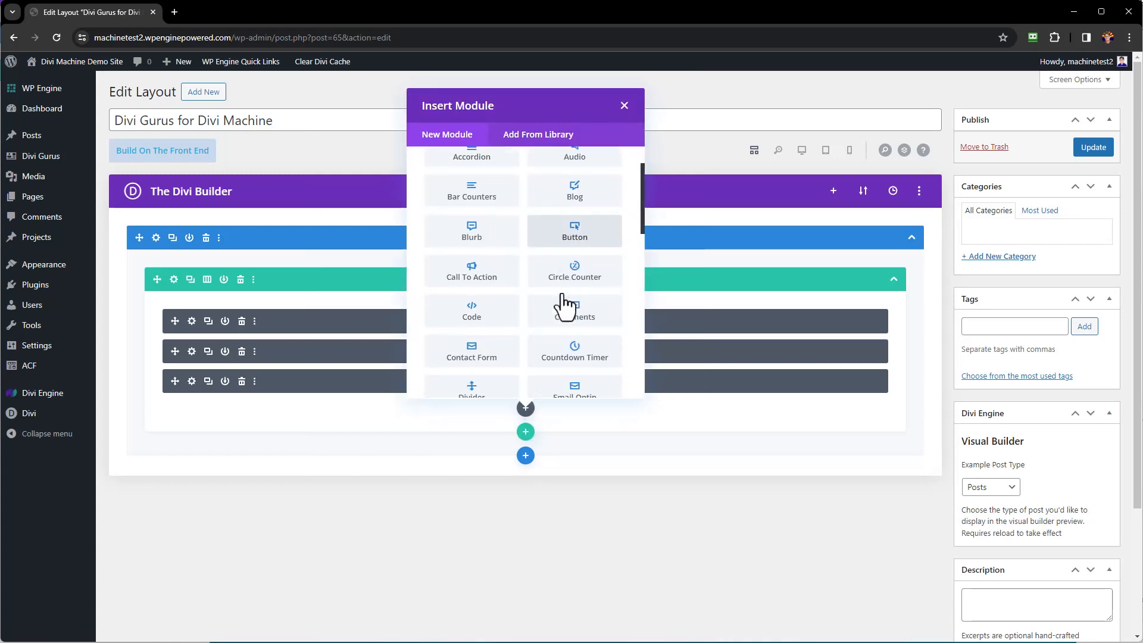
scroll(566, 306, down, 10)
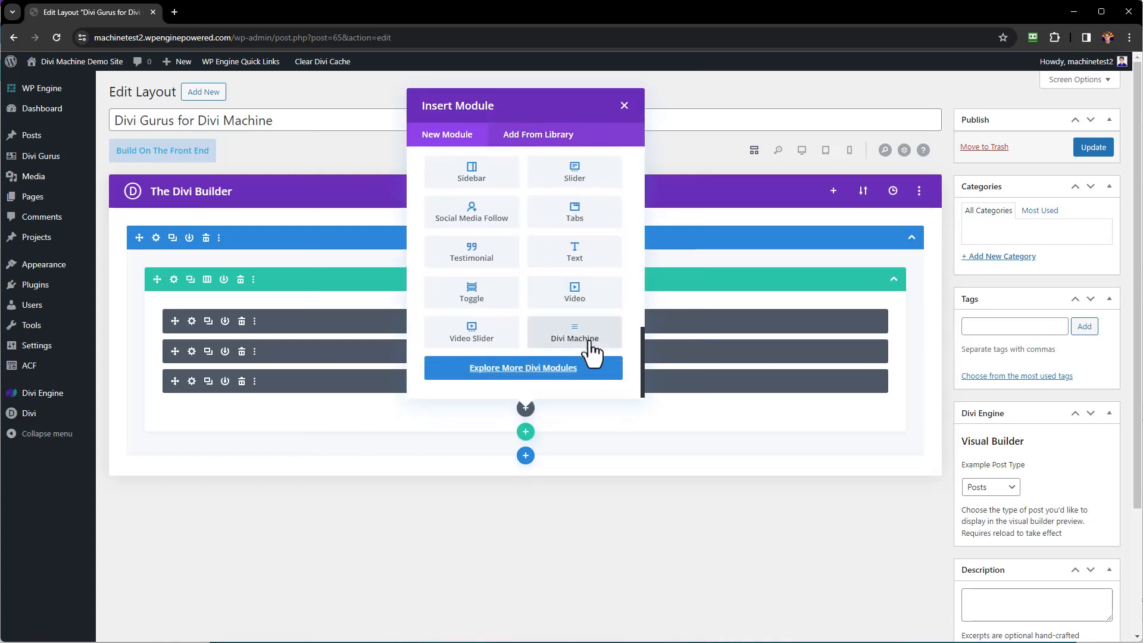
click(589, 344)
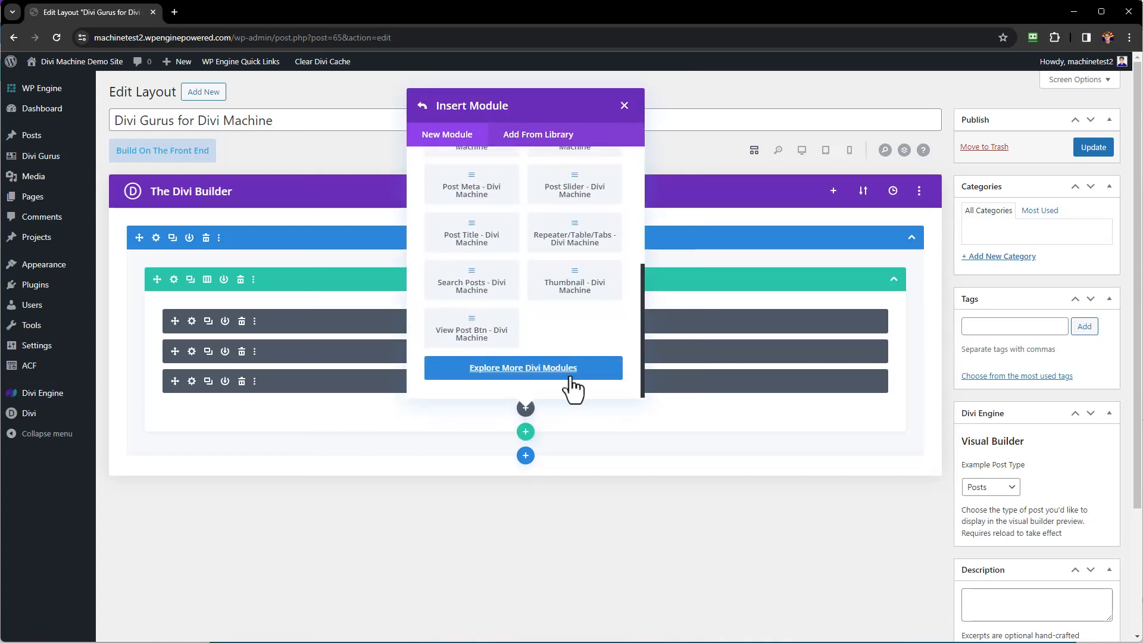
click(472, 333)
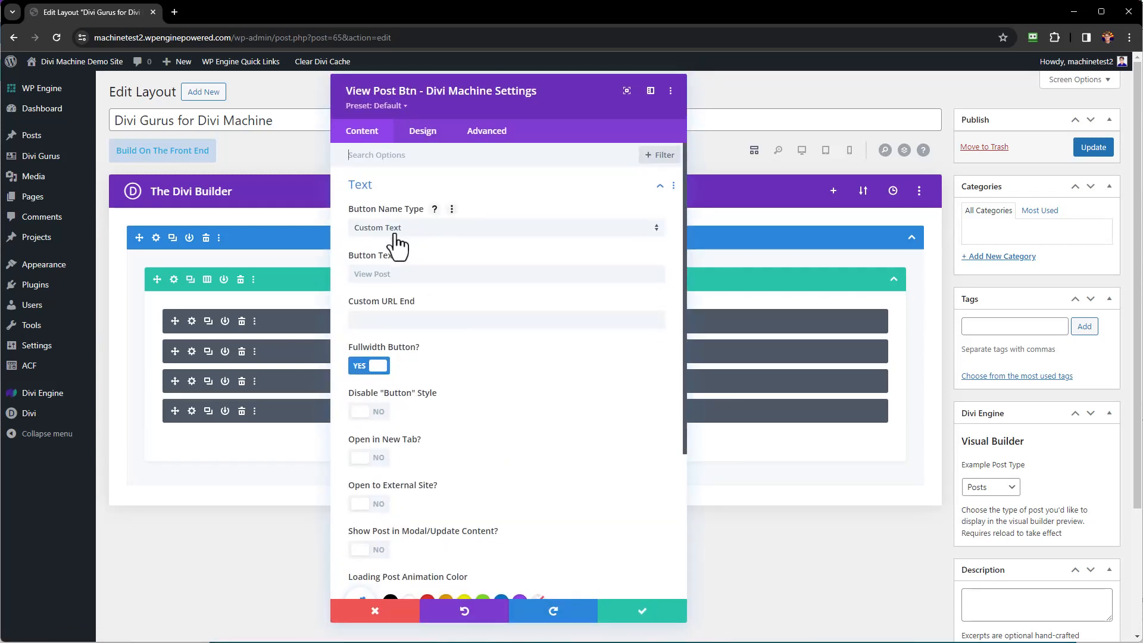
click(395, 274)
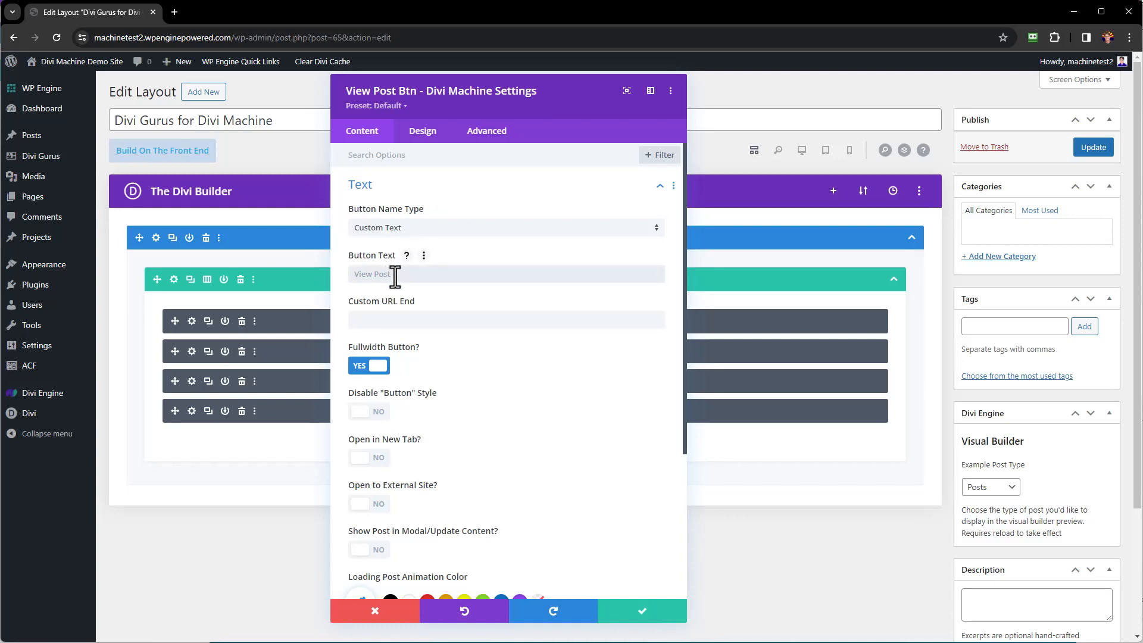
text(View Guru)
scroll(433, 283, down, 2)
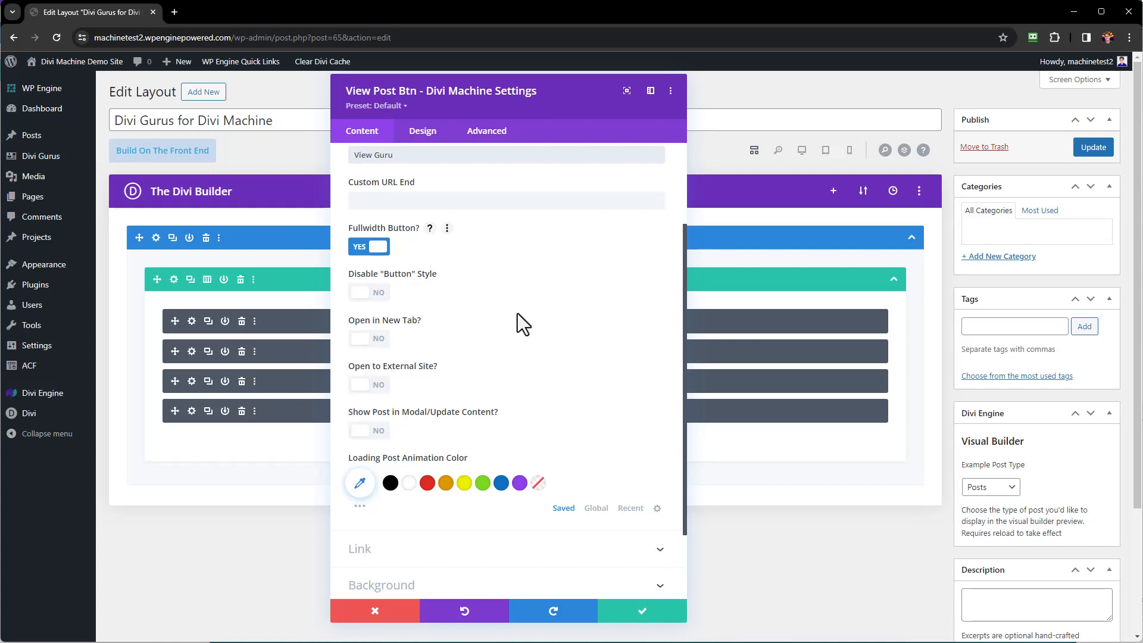
scroll(517, 313, down, 2)
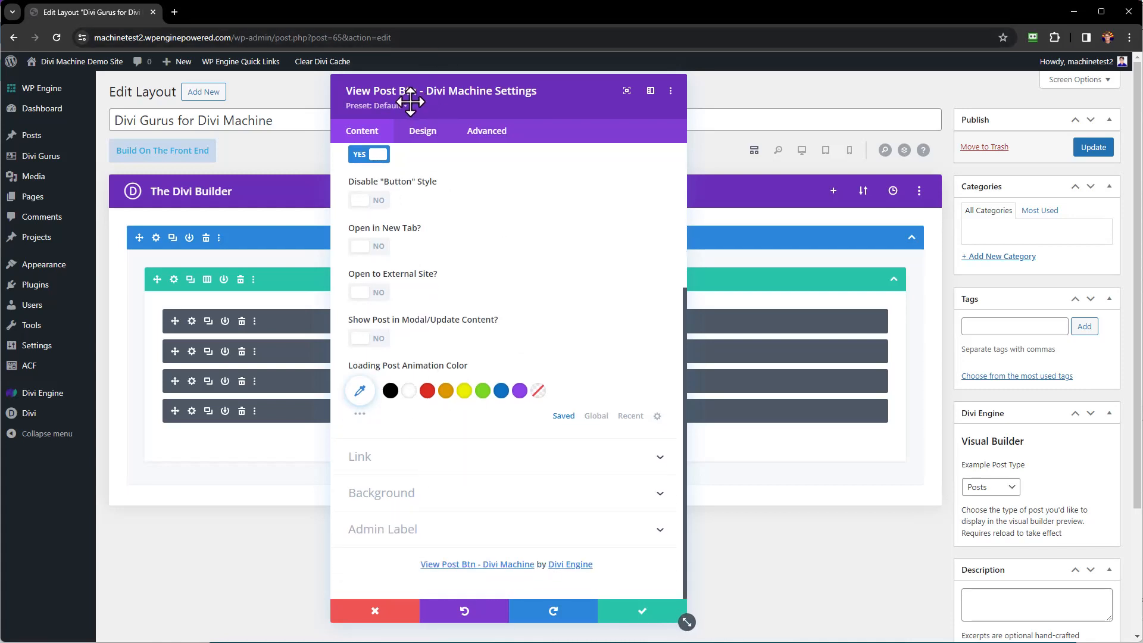
click(428, 133)
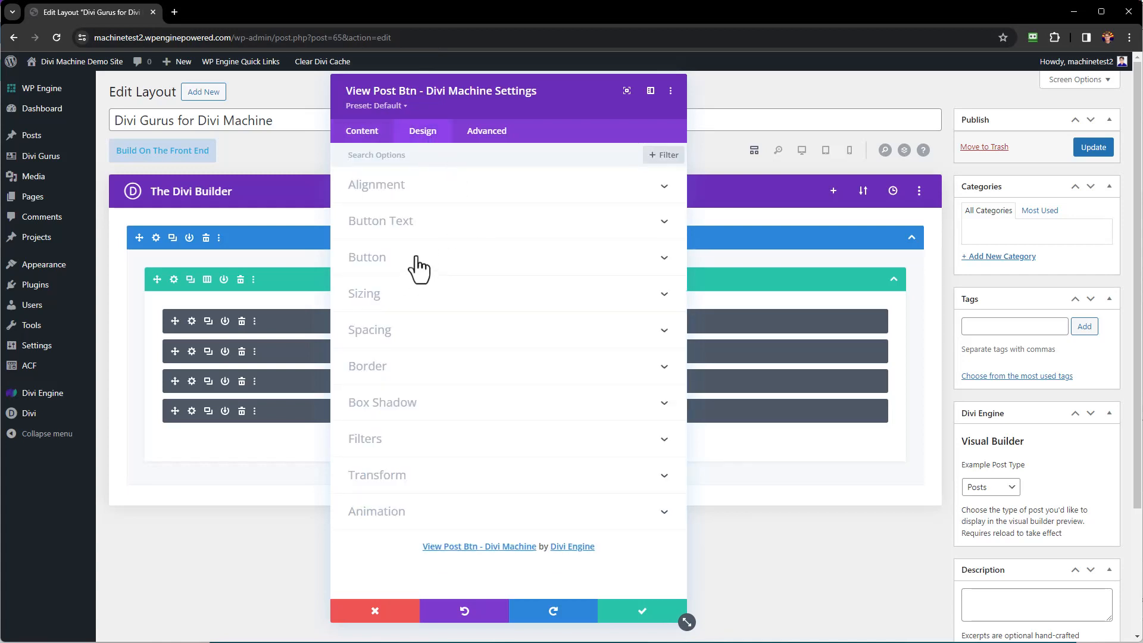
Turn on custom button styles with white Bold text on a purple background.
click(421, 236)
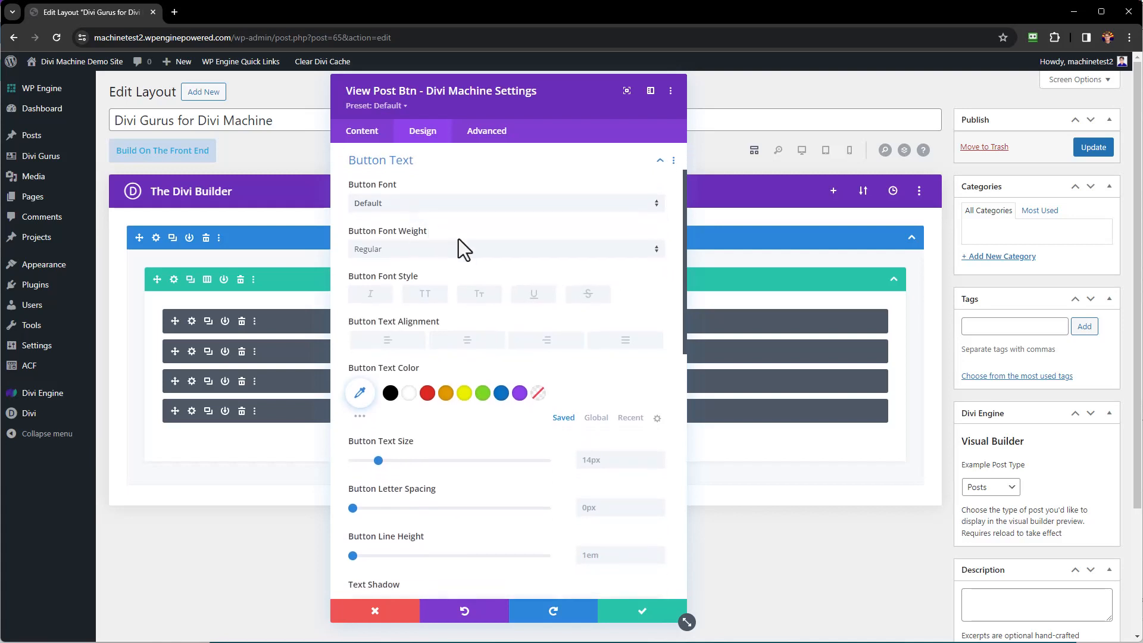
click(406, 396)
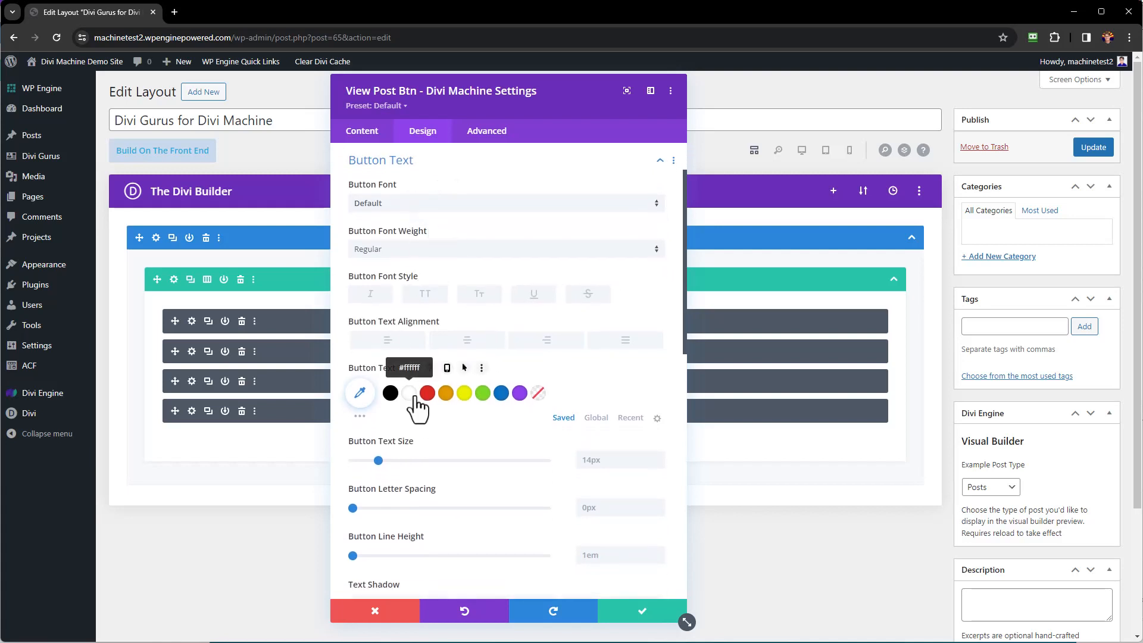
click(417, 253)
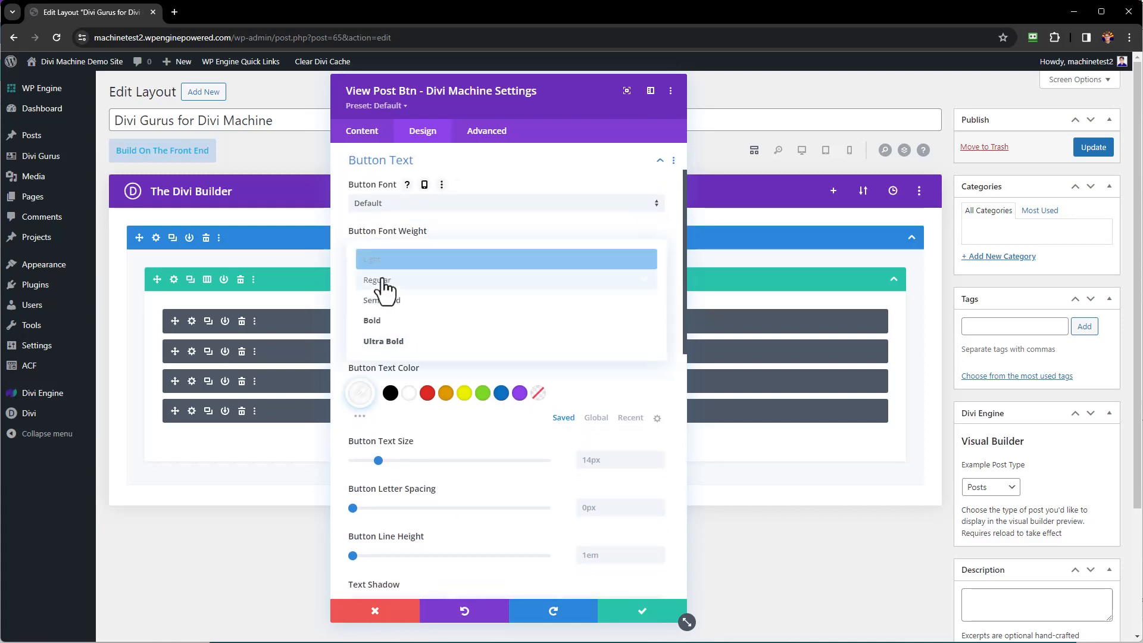
click(375, 319)
scroll(443, 303, down, 7)
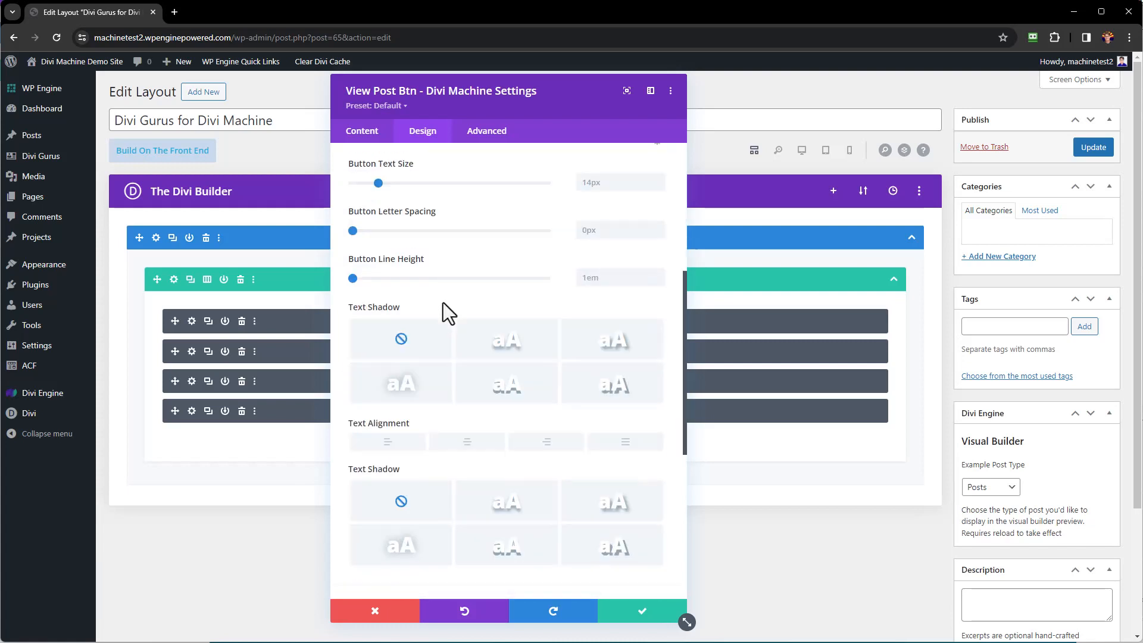
click(443, 297)
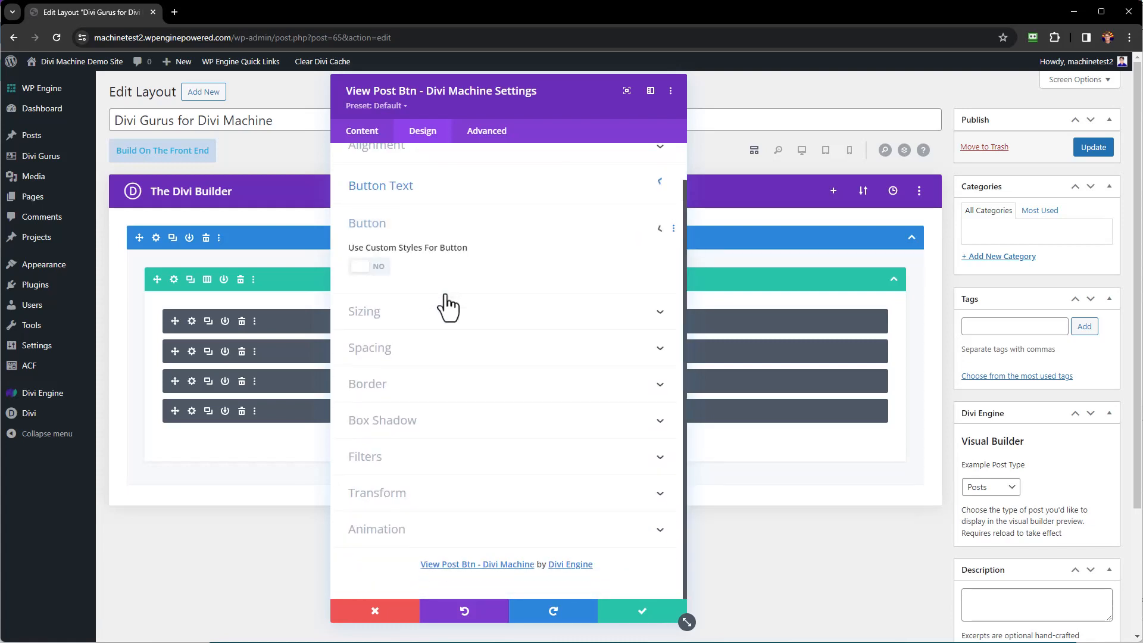
click(372, 267)
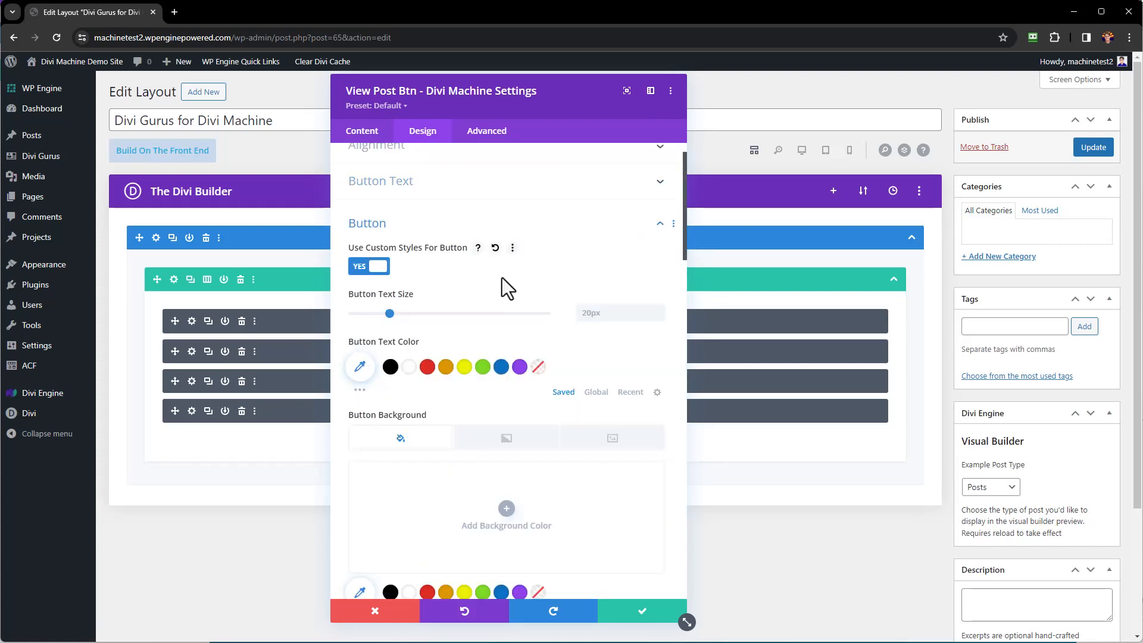
click(408, 367)
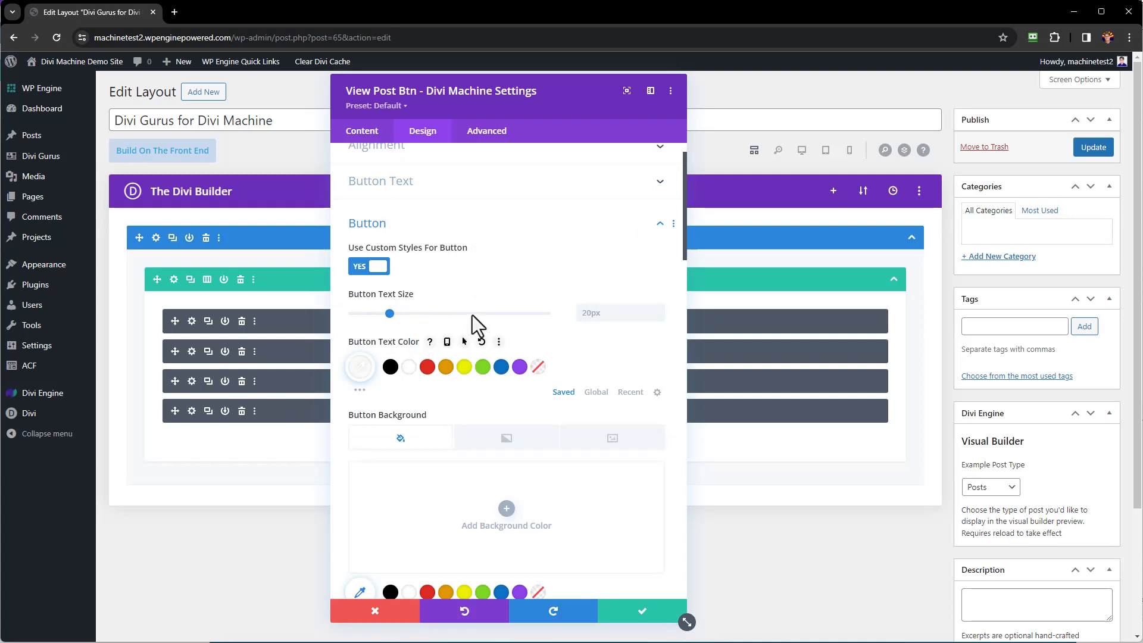
scroll(477, 306, down, 3)
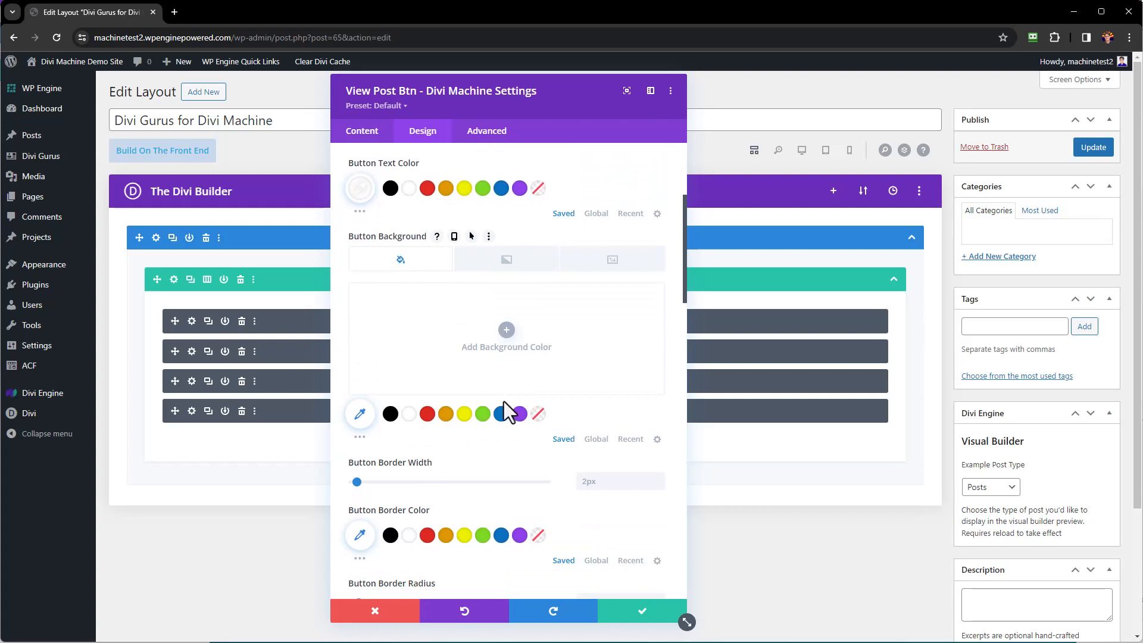
click(520, 415)
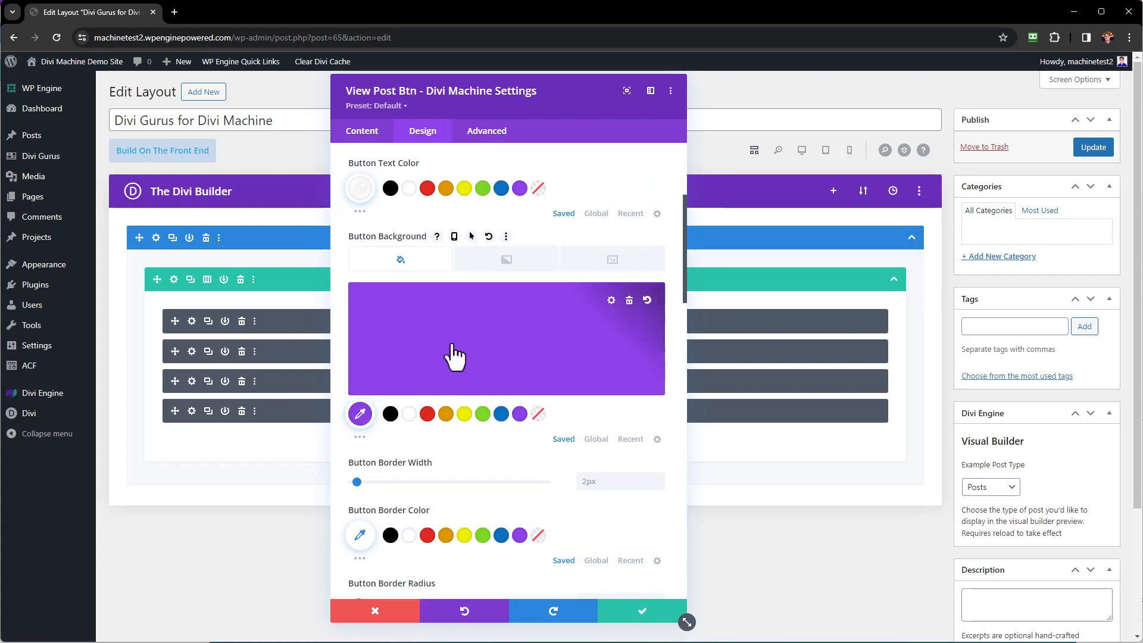
Set the button border width and corner radius to 0px, weight Bold, and save.
scroll(454, 356, down, 3)
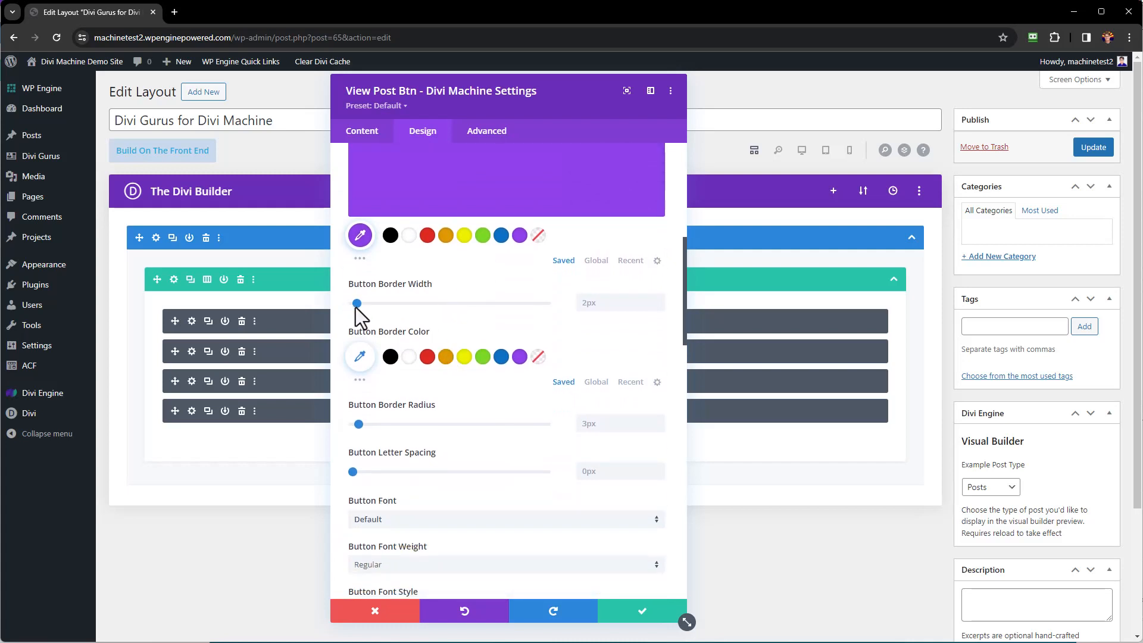
drag(356, 307, 331, 306)
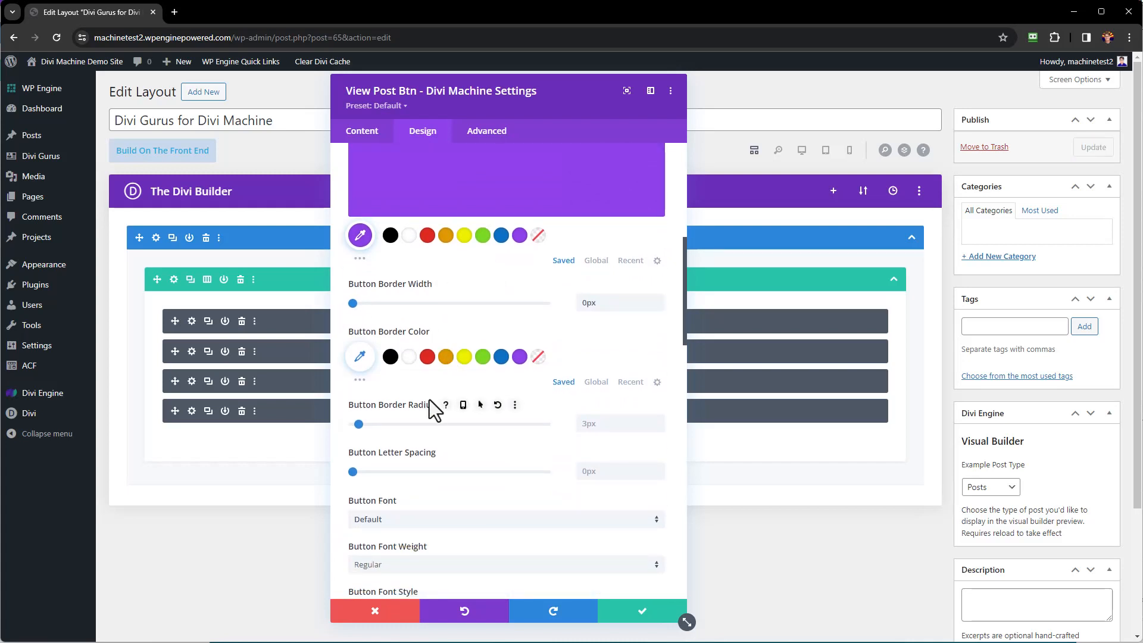
scroll(430, 399, down, 2)
click(614, 303)
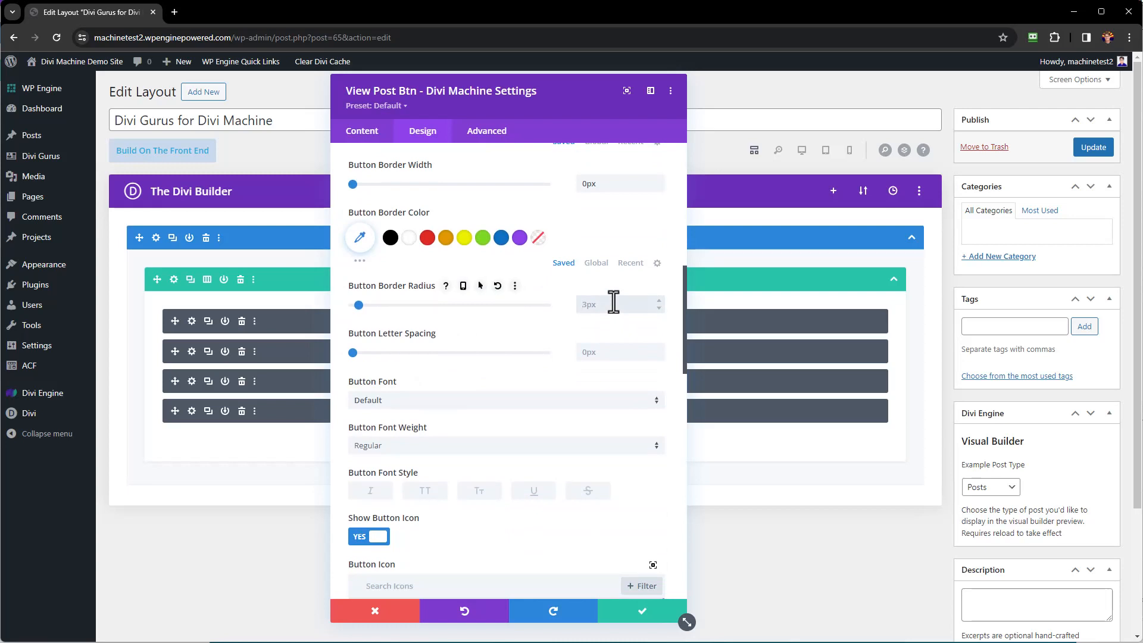
text(0)
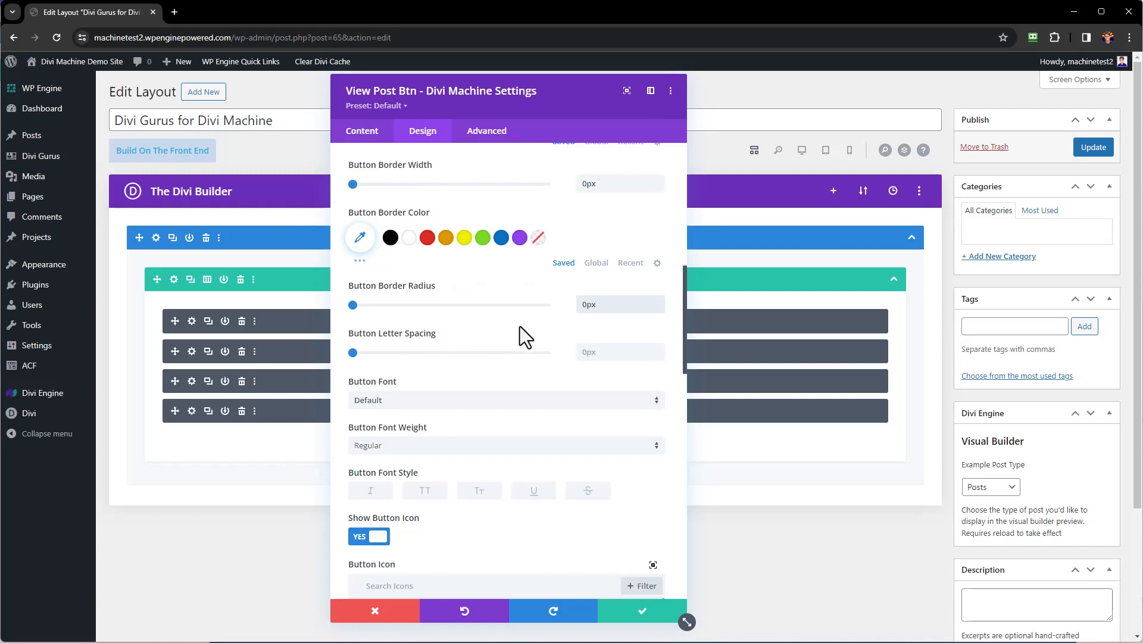
click(416, 447)
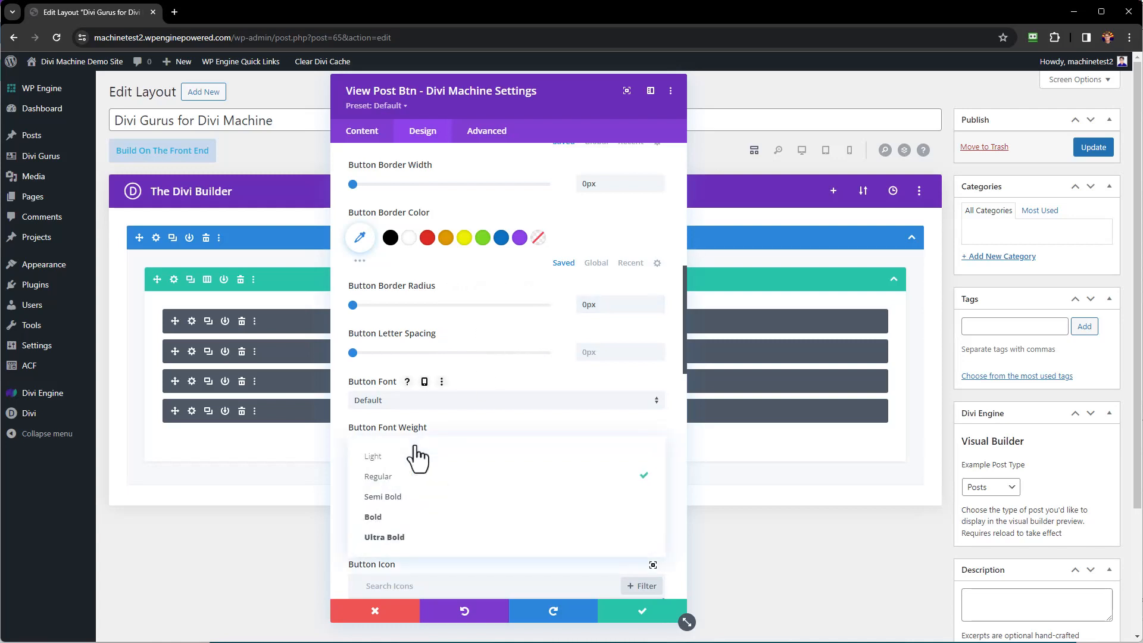
click(416, 516)
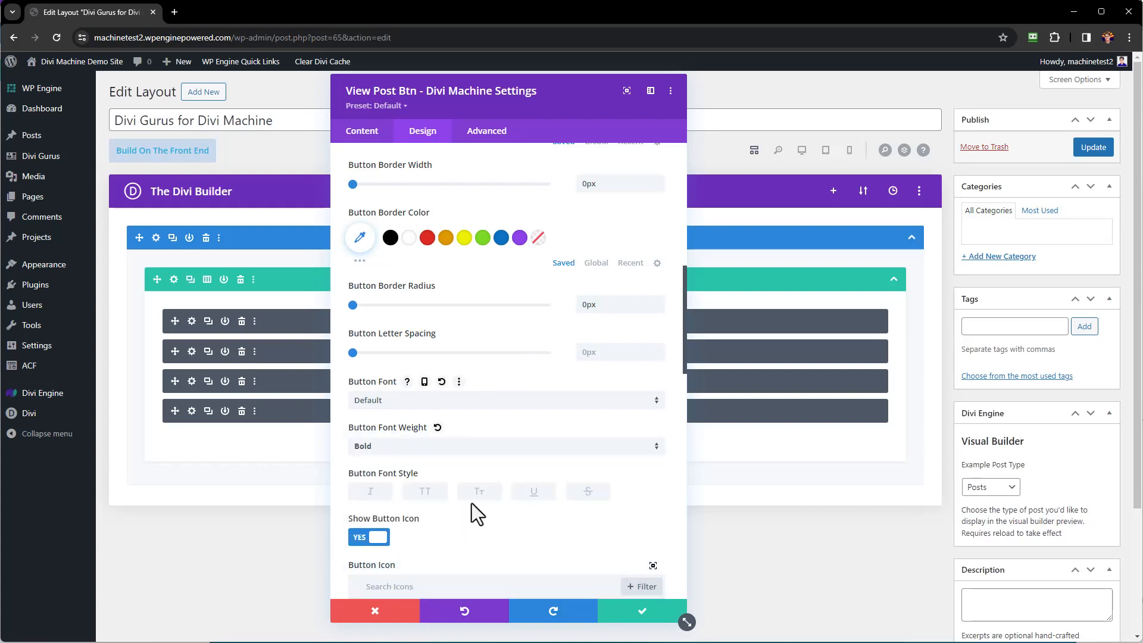
click(649, 615)
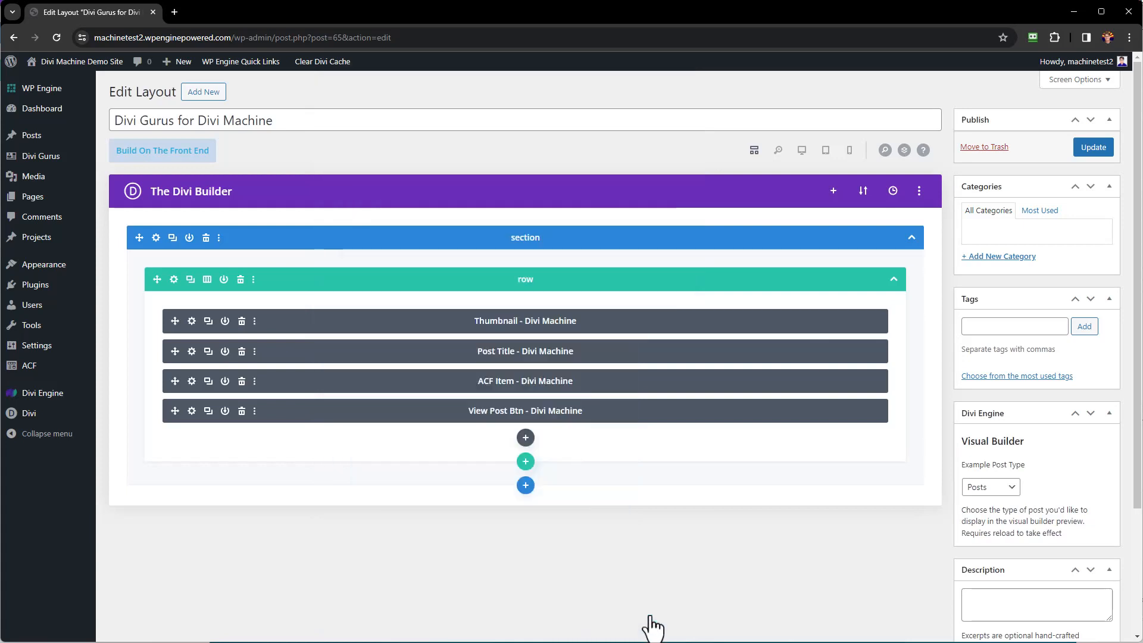
Switch the builder to Desktop View to see the purple View Guru button.
click(802, 151)
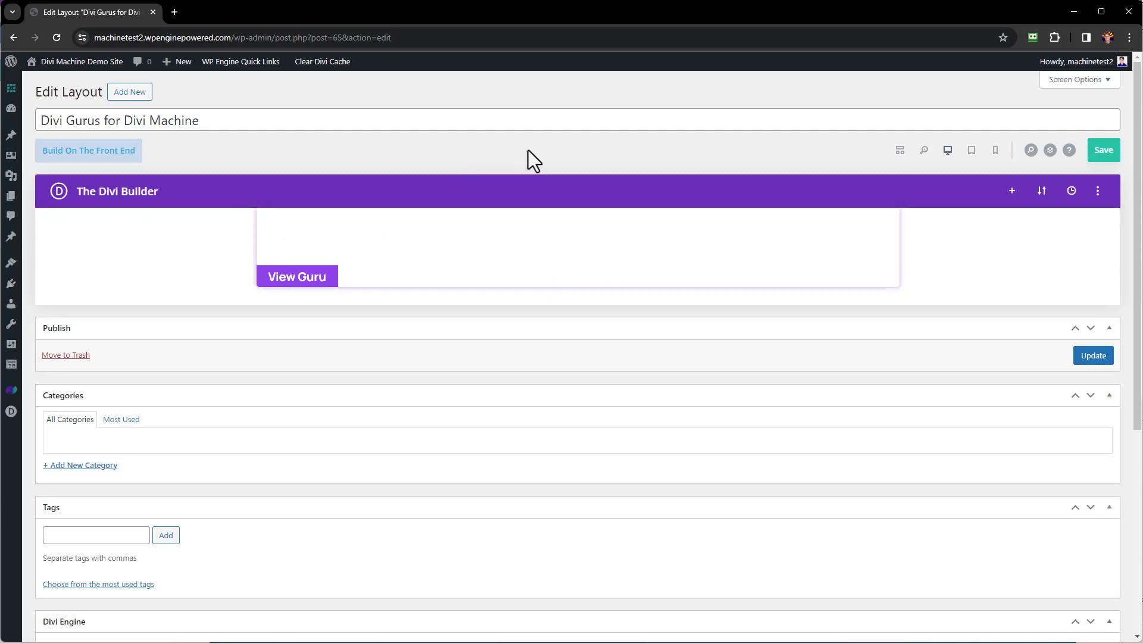
Return to Wireframe View, update the Divi Gurus layout, and go to the Pages list.
click(899, 150)
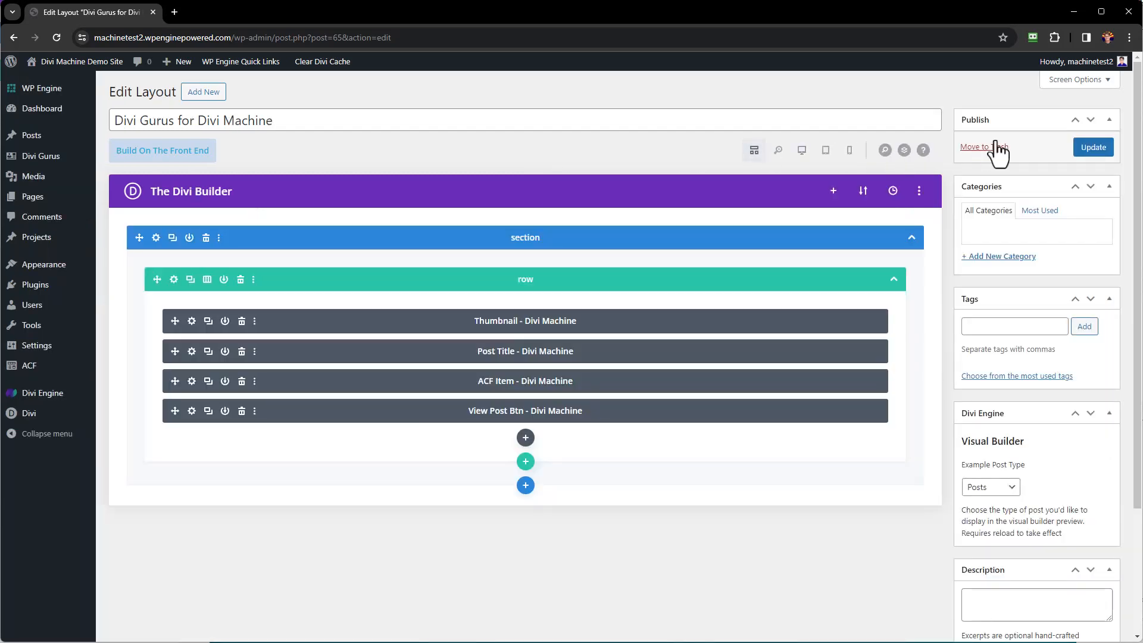
click(1091, 150)
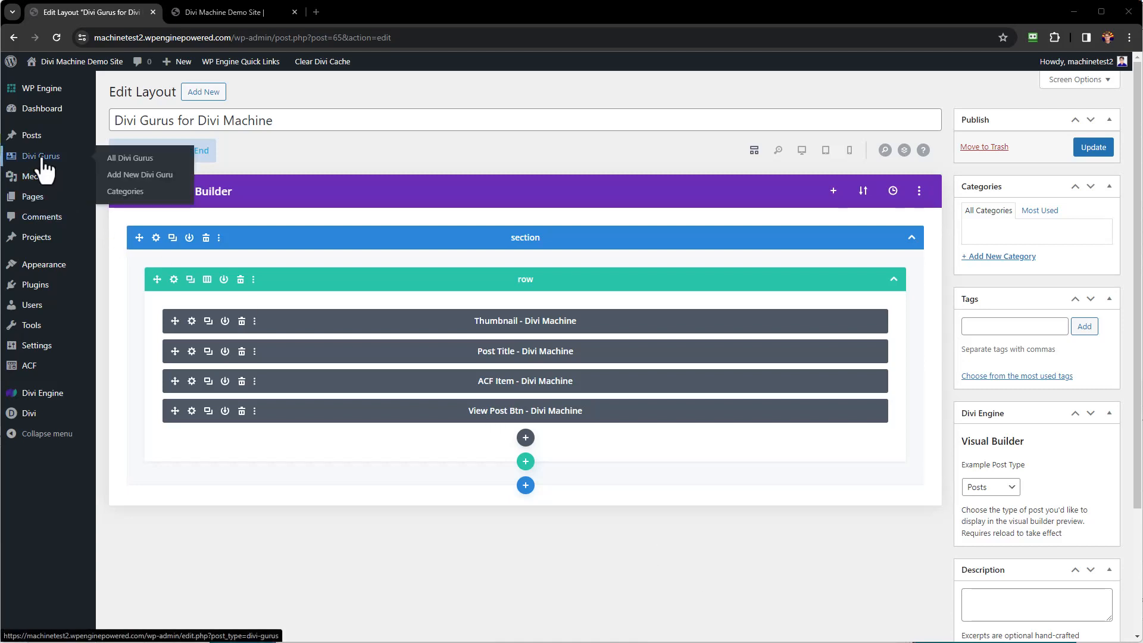
click(28, 201)
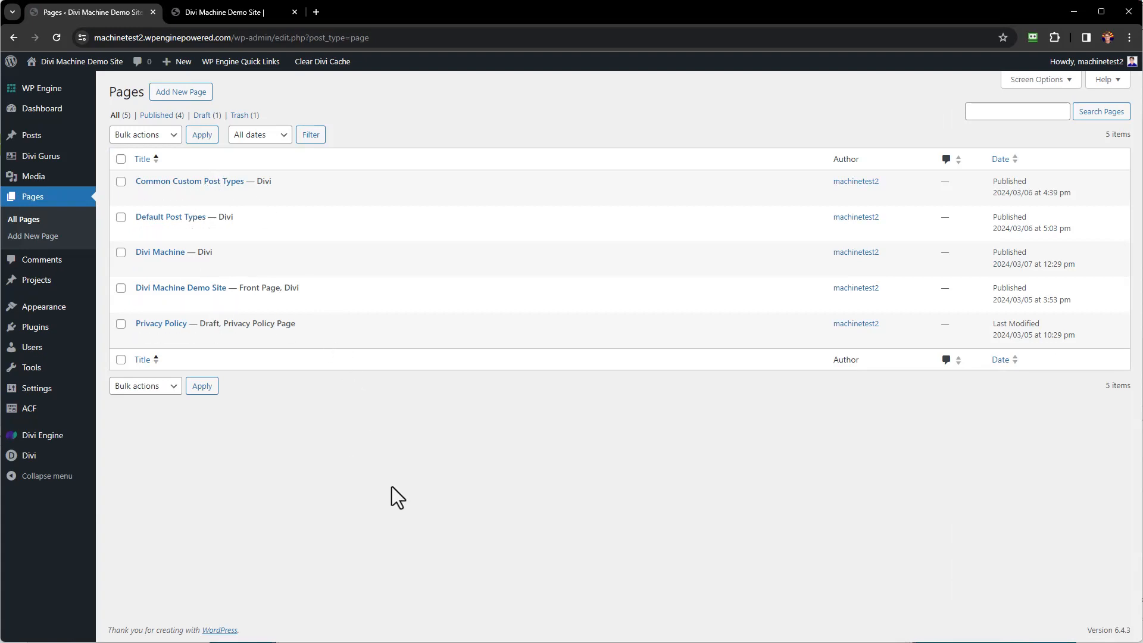
Edit the Divi Machine Demo Site page in the Divi Builder.
mouse_move(144, 315)
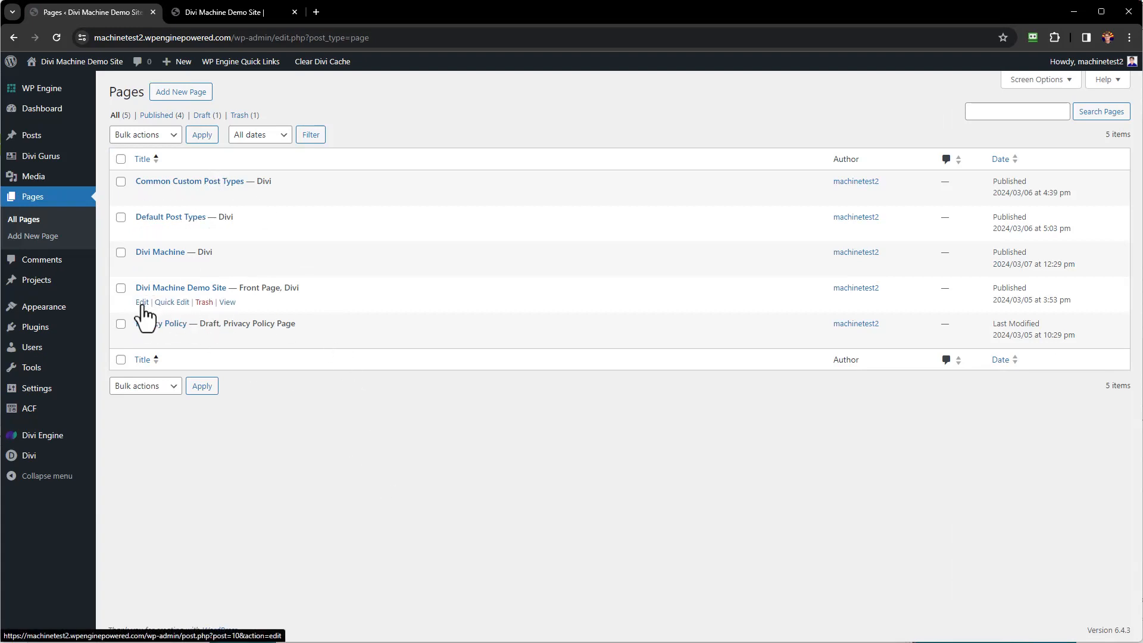
click(143, 305)
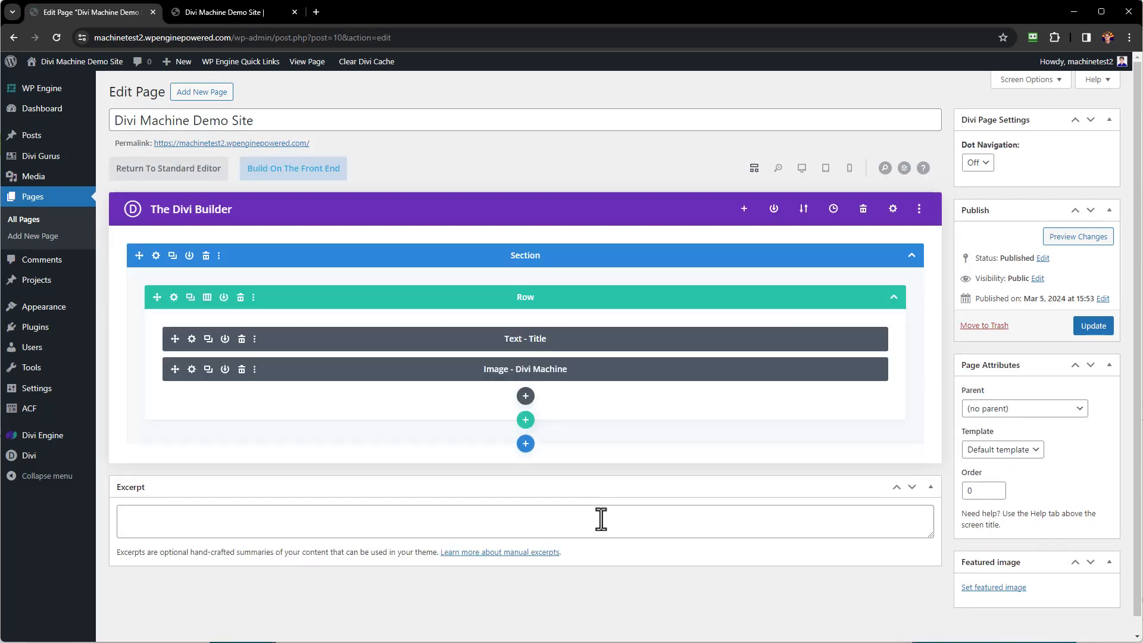
Add a regular section with a row holding a Divi Machine Archive Loop module.
click(526, 446)
click(459, 405)
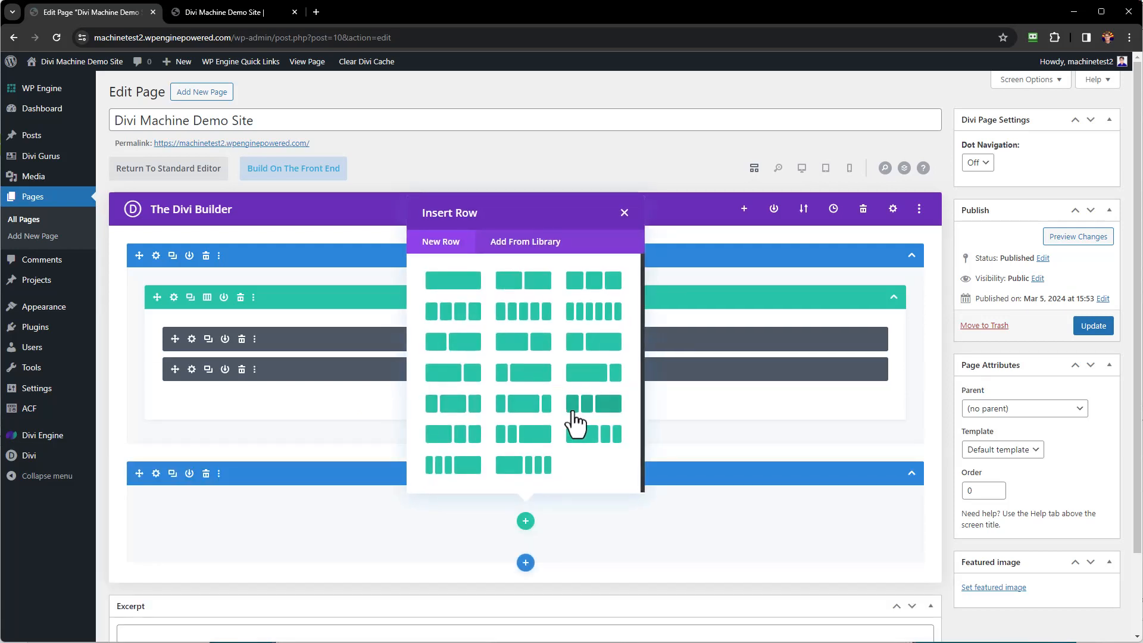
click(457, 285)
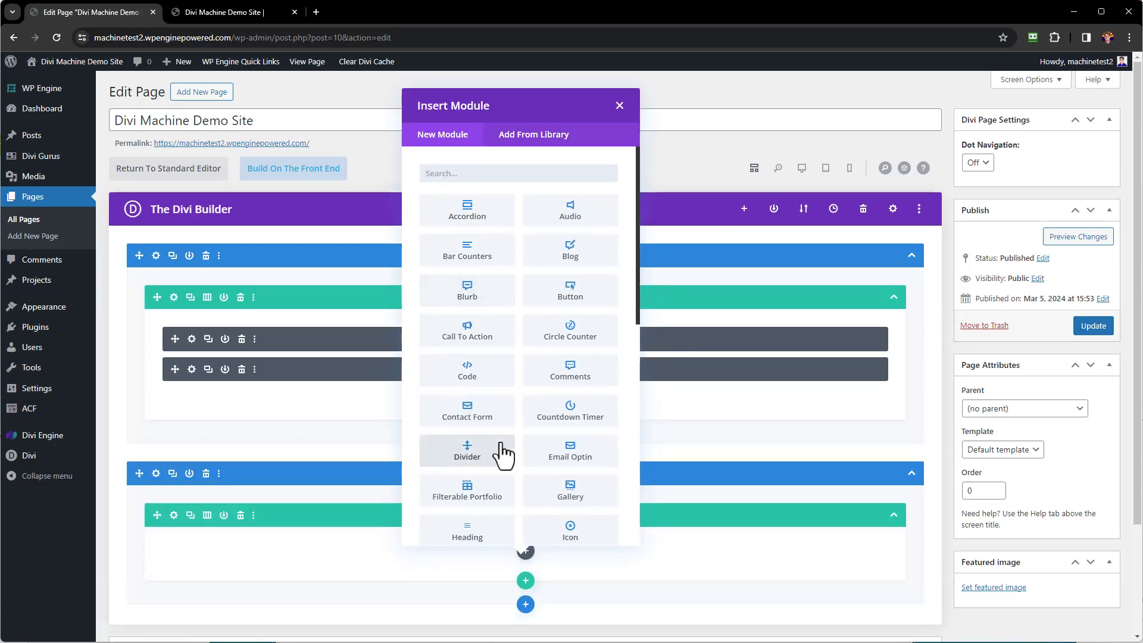
scroll(543, 351, down, 8)
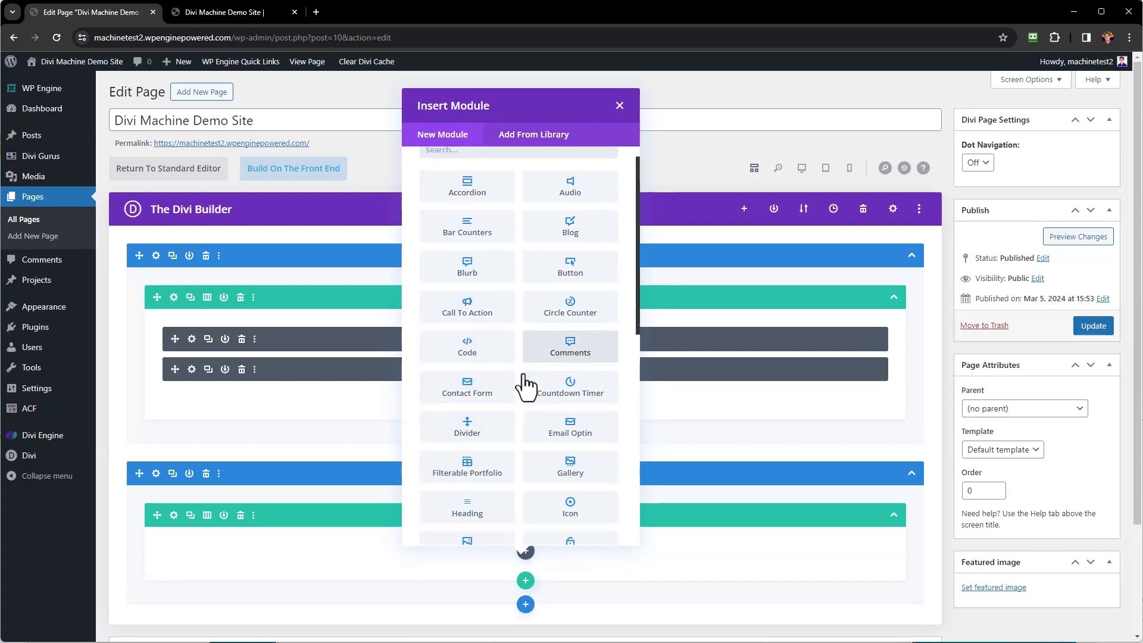
scroll(555, 376, down, 2)
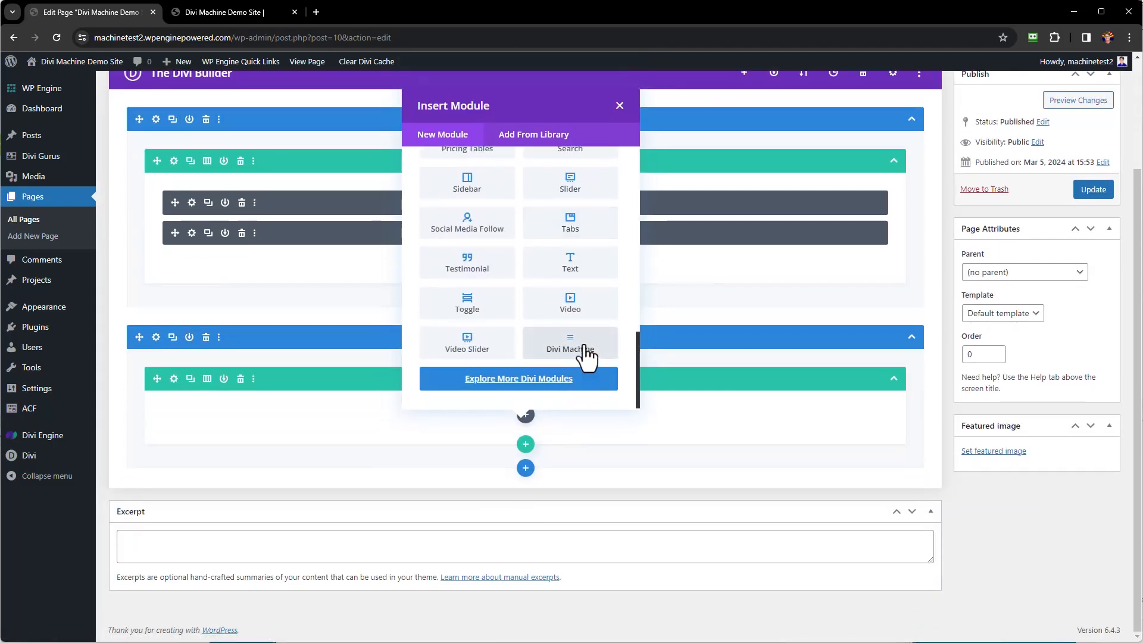
click(589, 356)
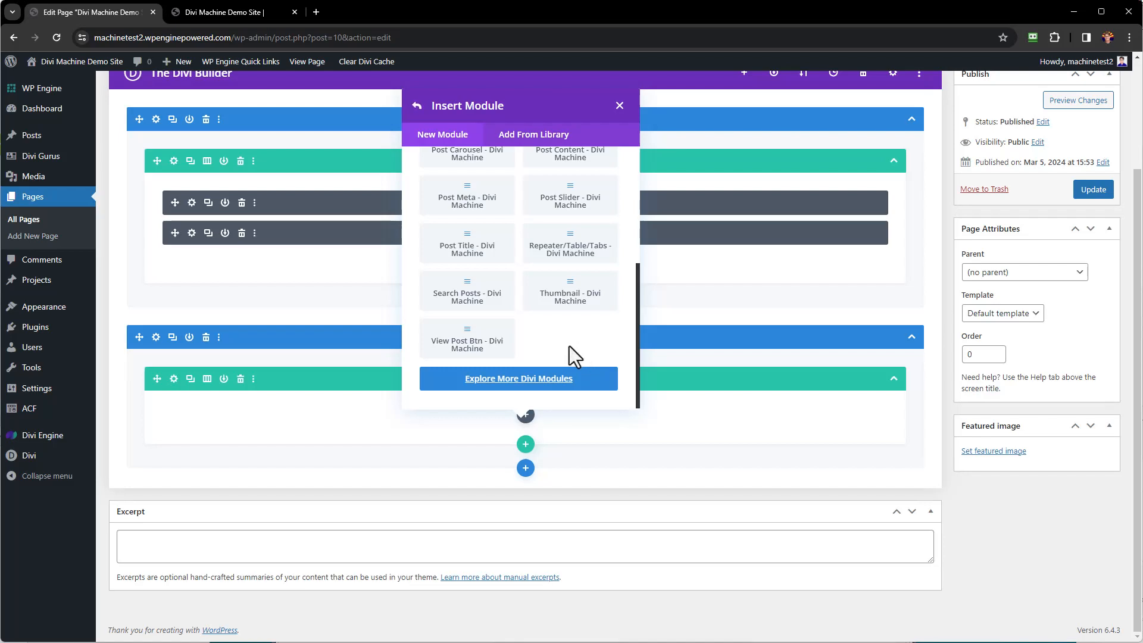
scroll(569, 346, up, 3)
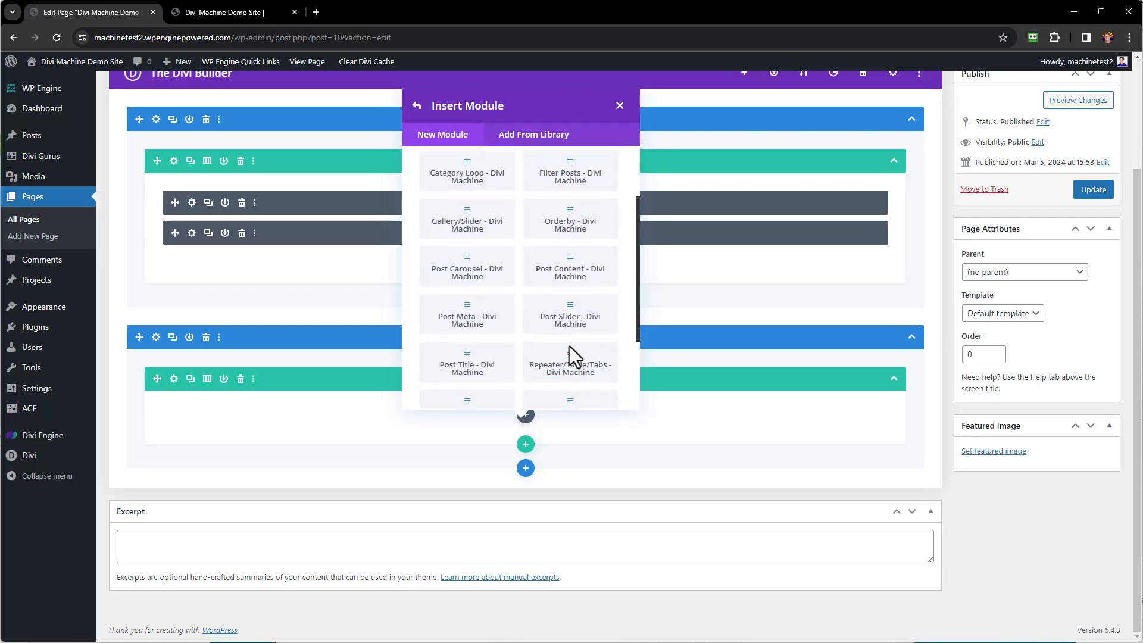
scroll(572, 357, up, 1)
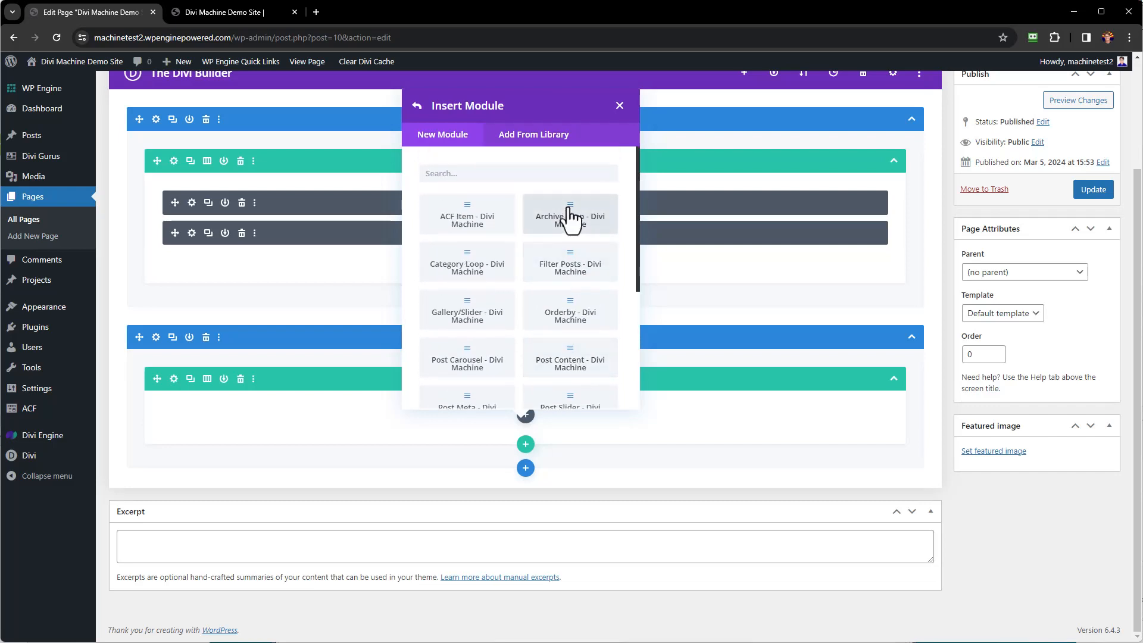
click(571, 220)
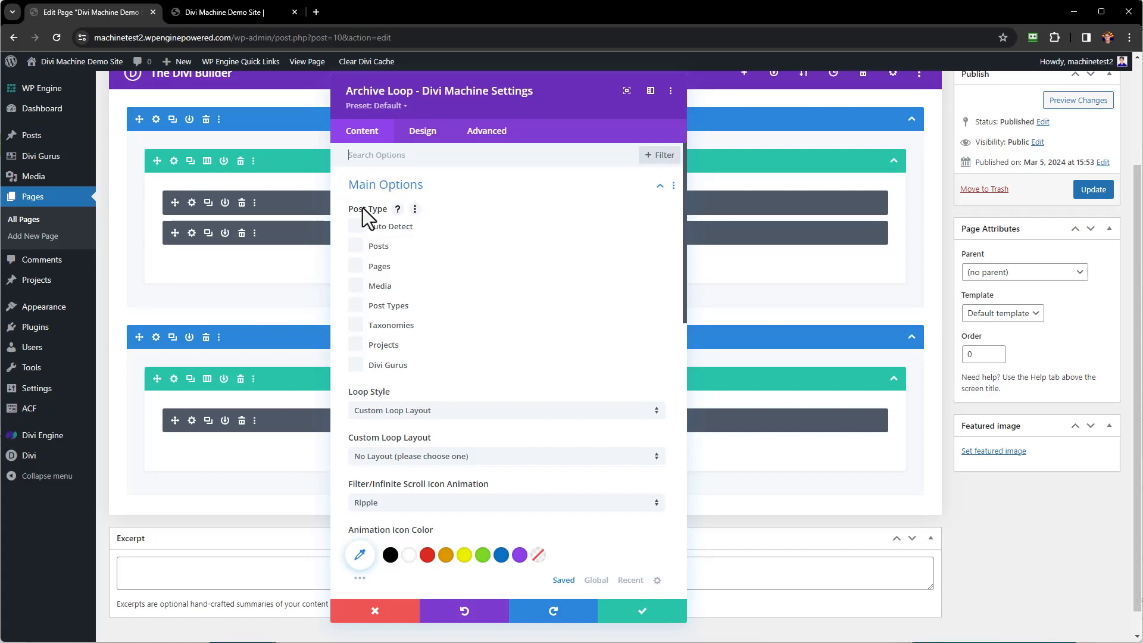
Loop Divi Gurus posts, using the Divi Gurus for Divi Machine layout for both custom and no-posts layouts.
click(356, 366)
click(446, 457)
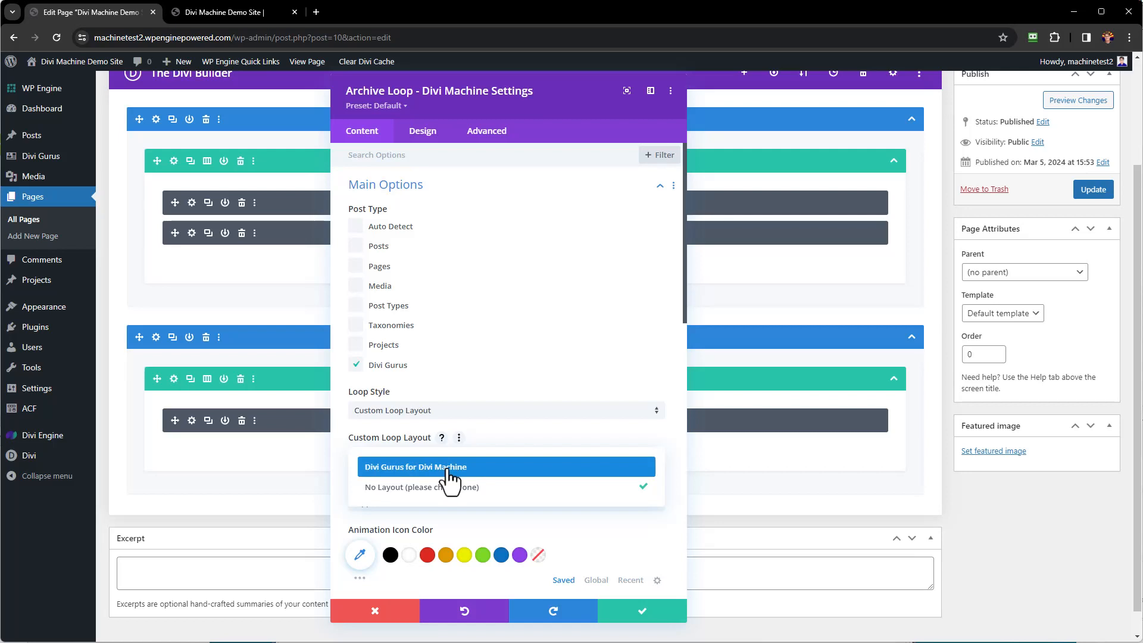
click(449, 466)
scroll(563, 282, down, 1)
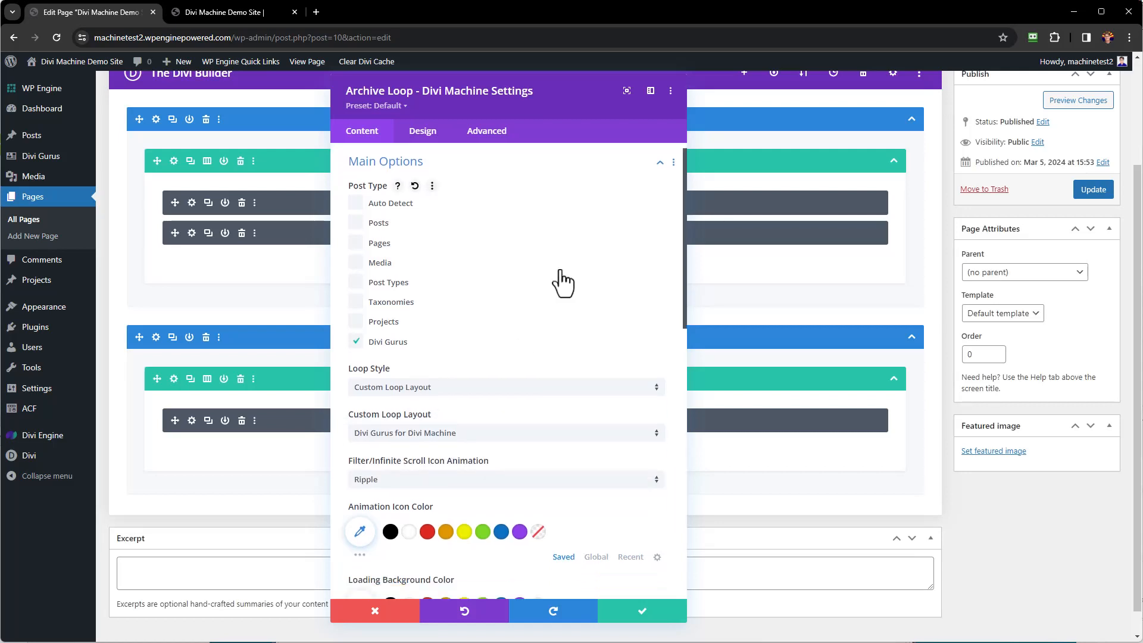
scroll(563, 282, down, 5)
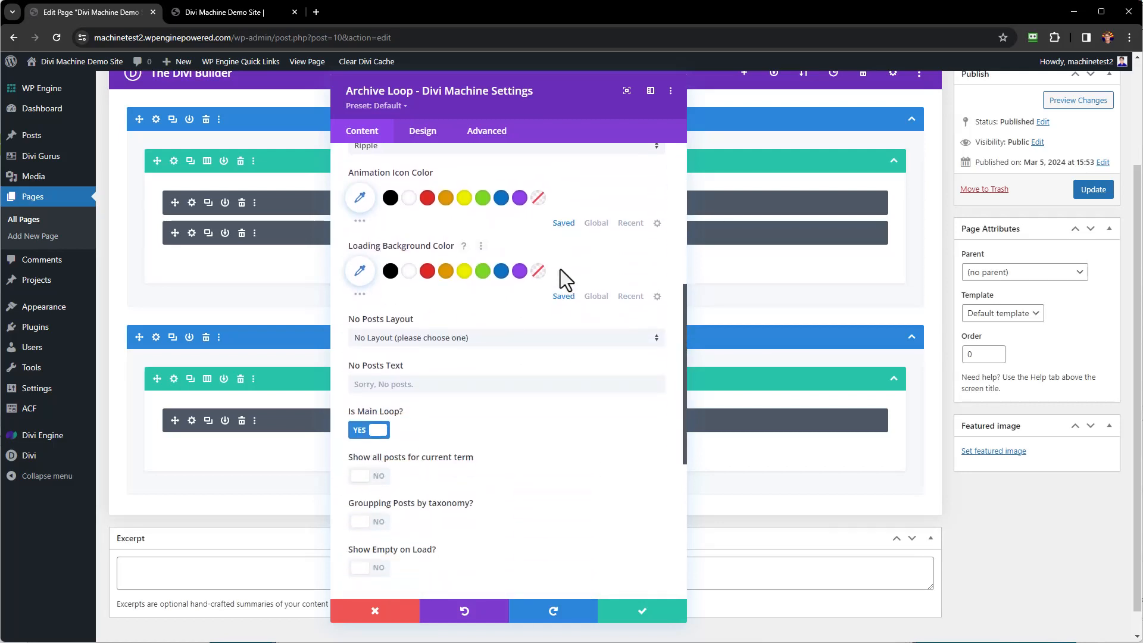
scroll(560, 269, down, 1)
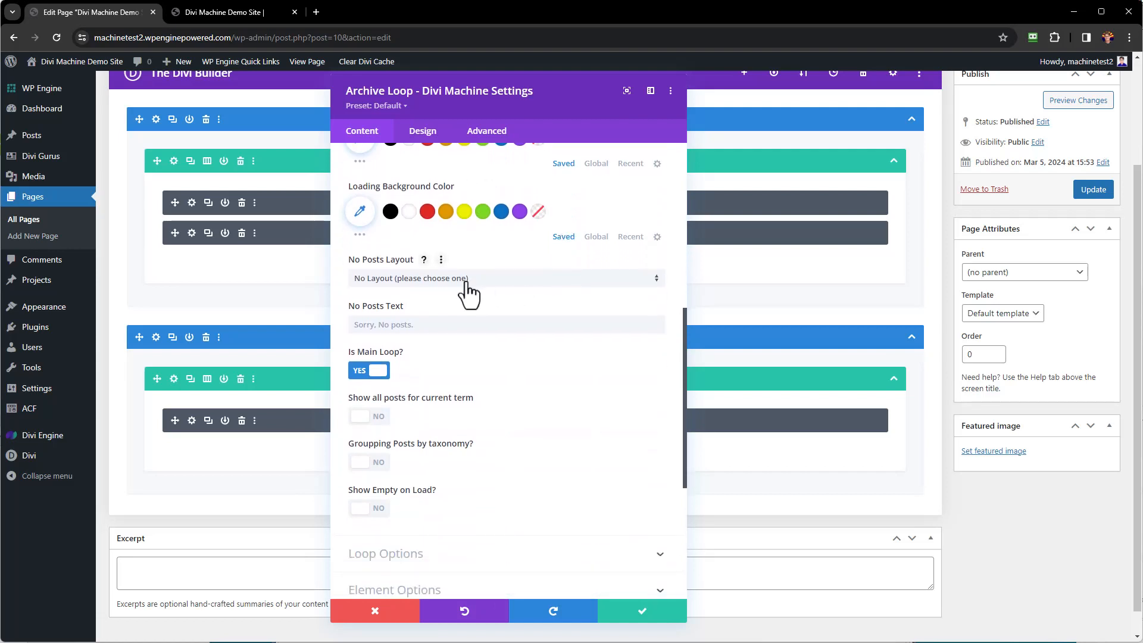
click(467, 284)
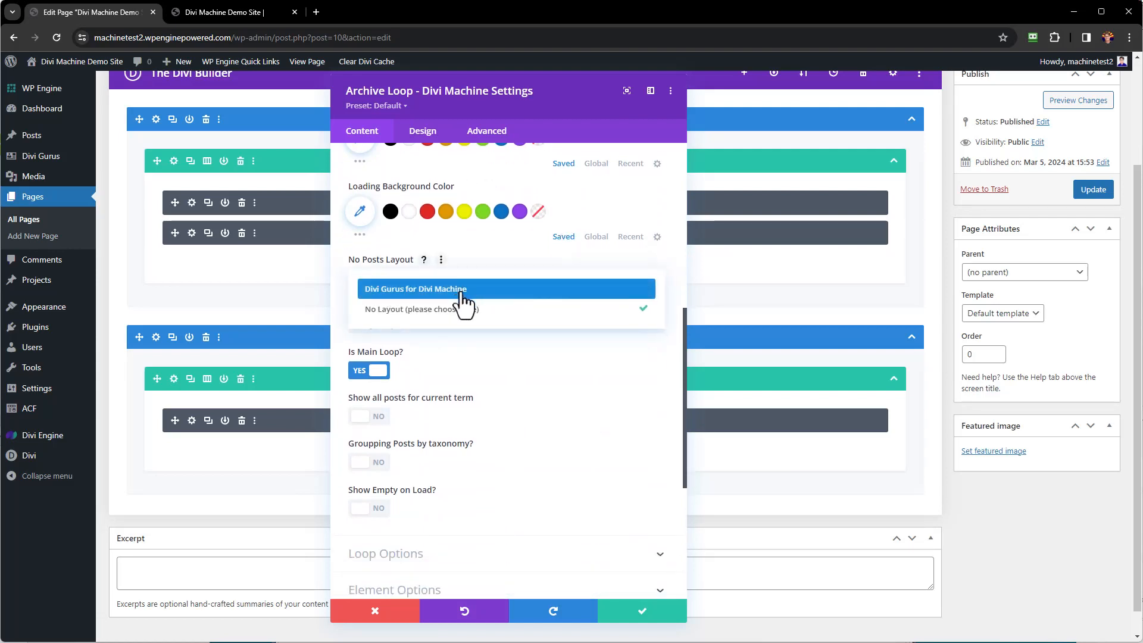
click(466, 290)
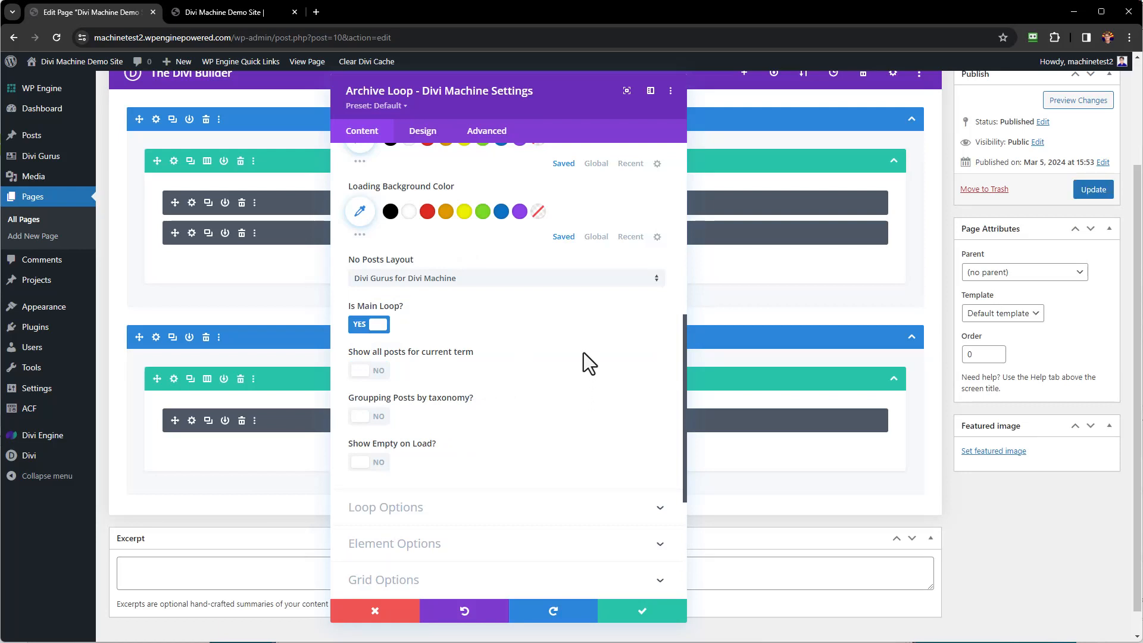
Set the Post Count in Loop Options to 6.
scroll(583, 357, down, 3)
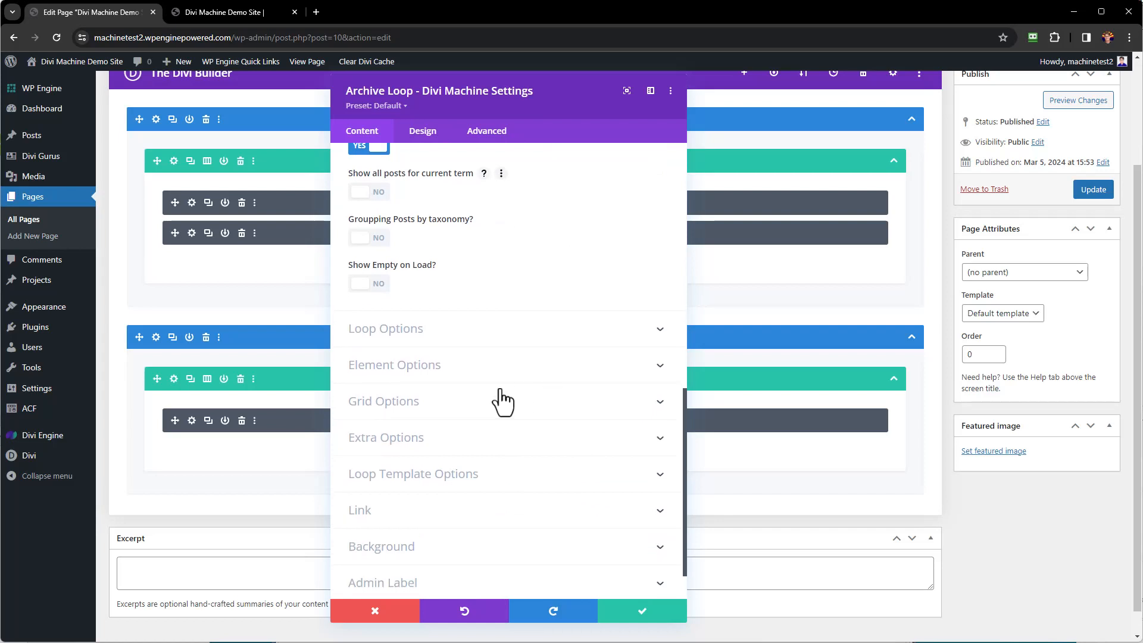
click(476, 343)
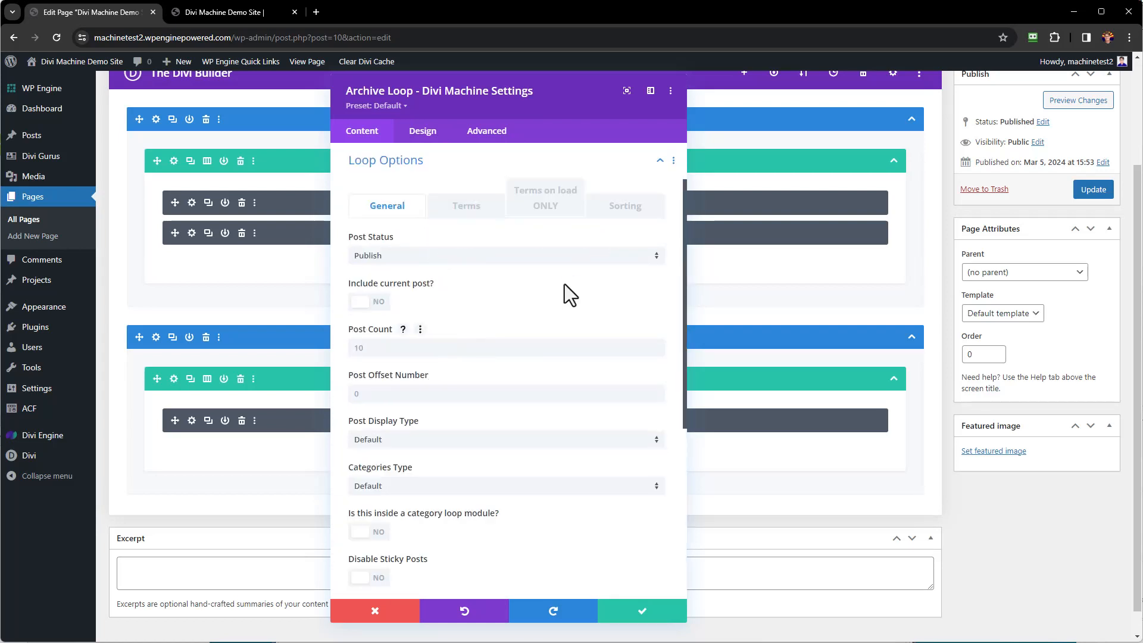
click(382, 349)
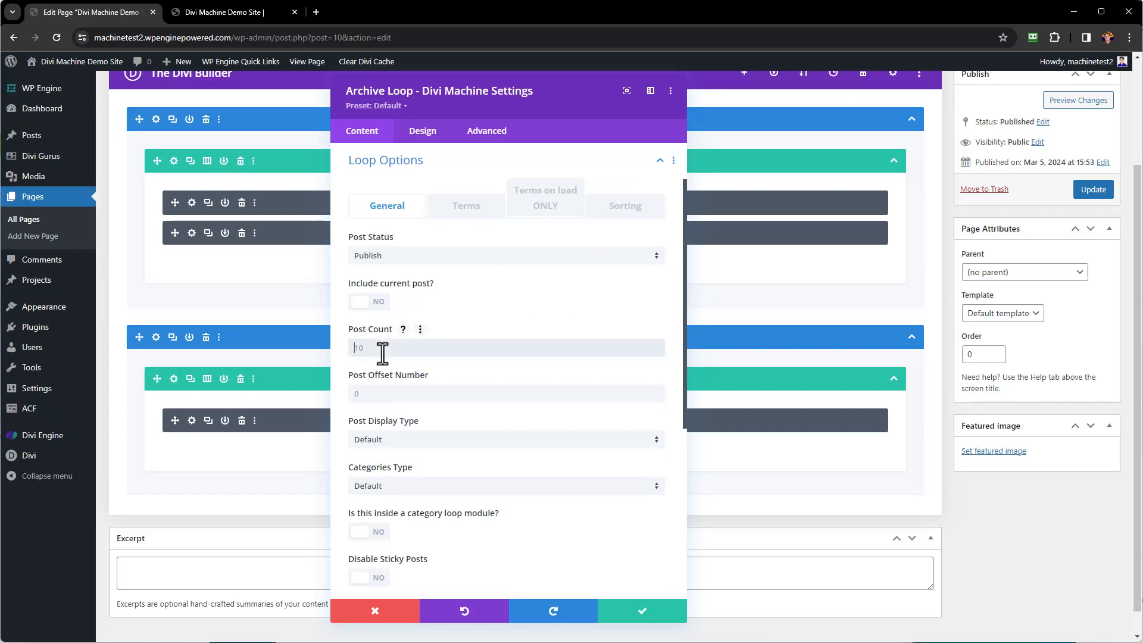
text(6)
scroll(542, 301, down, 5)
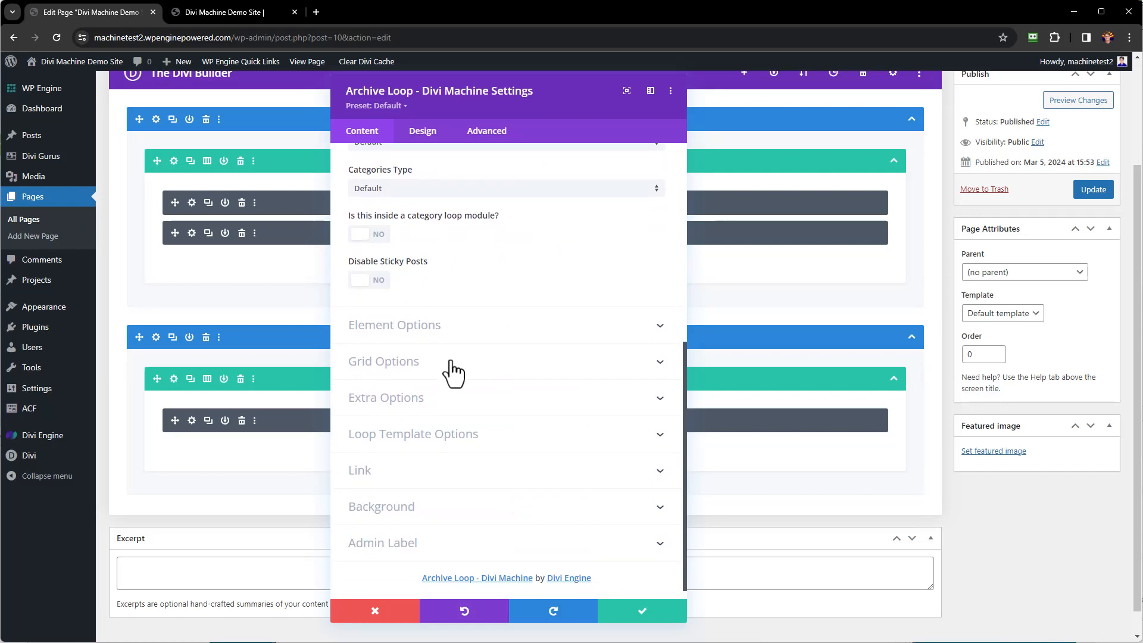
Enable equal-height grid cards, use three columns (two on tablet), and save the Archive Loop.
click(452, 370)
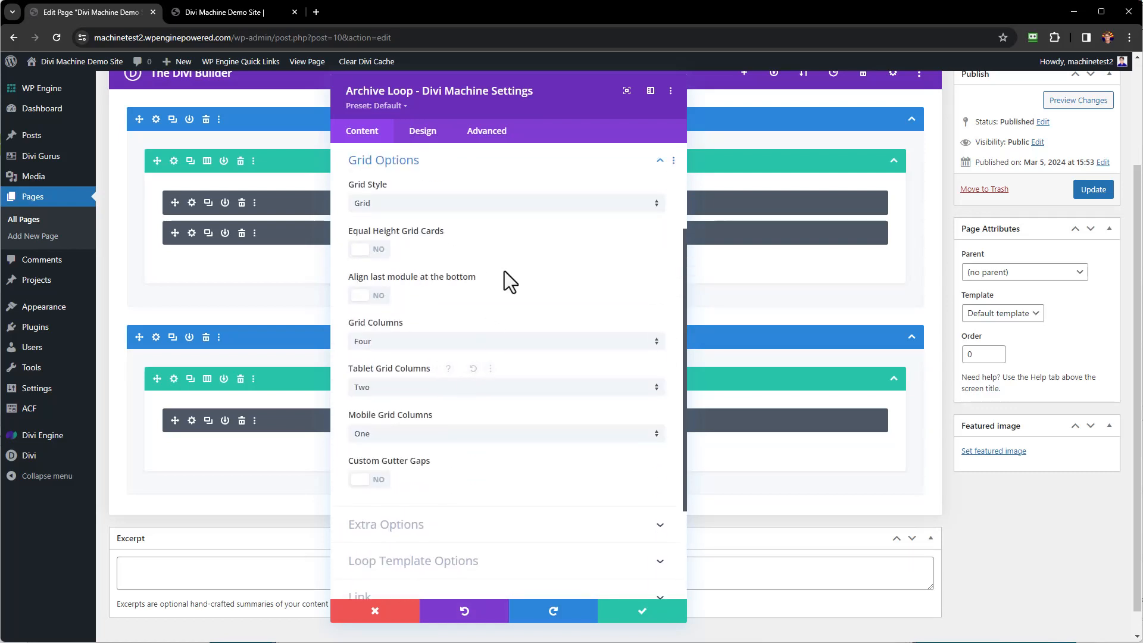
click(358, 250)
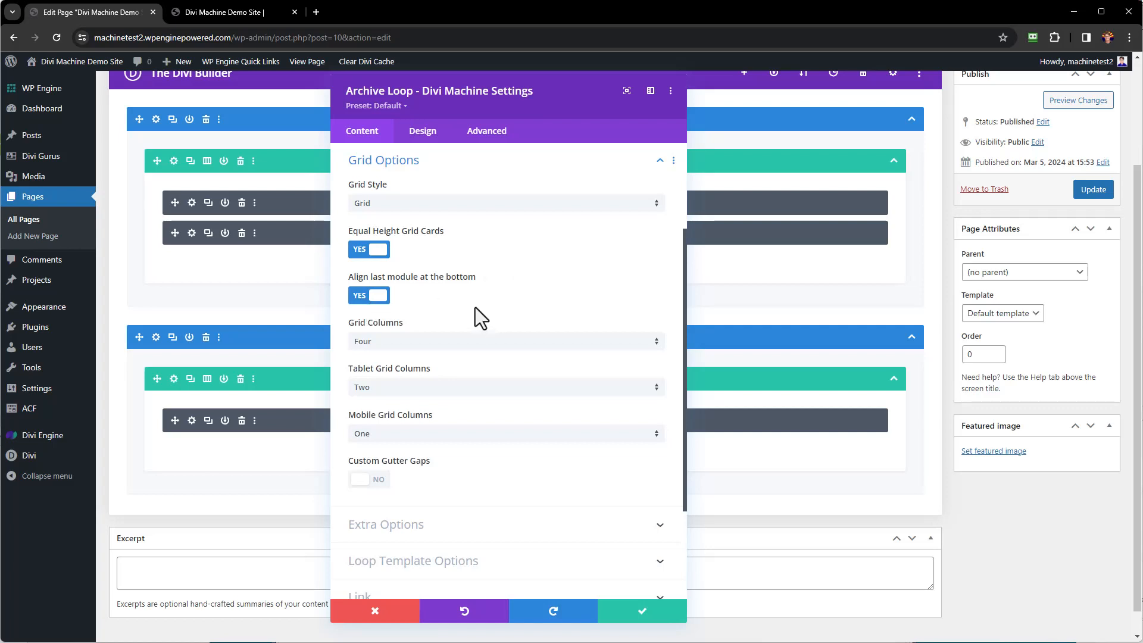
click(419, 342)
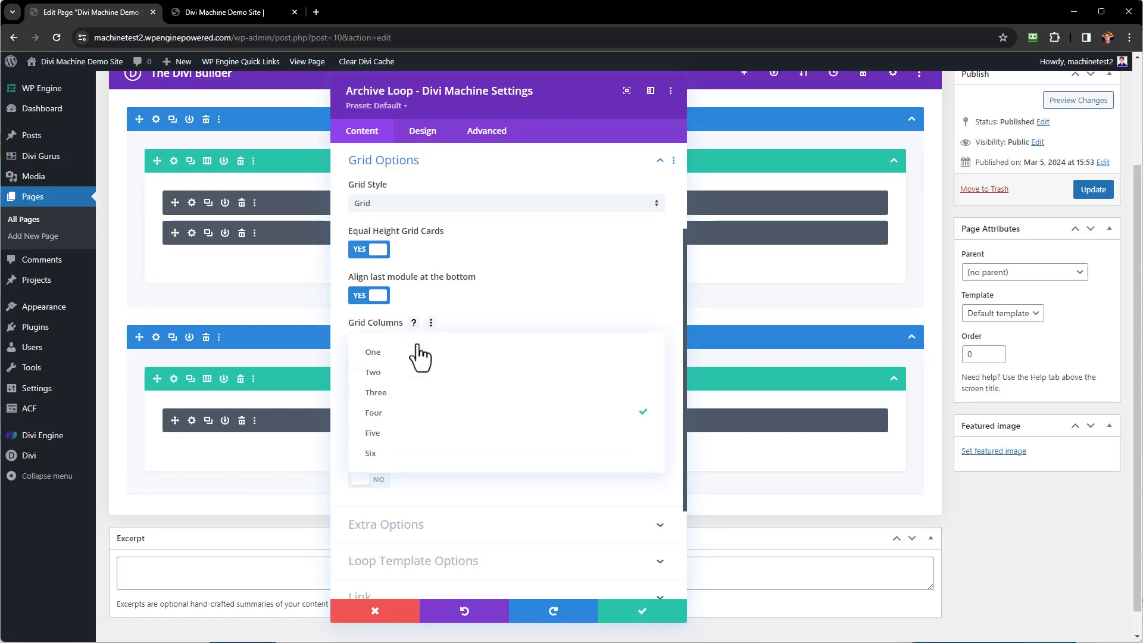
click(391, 391)
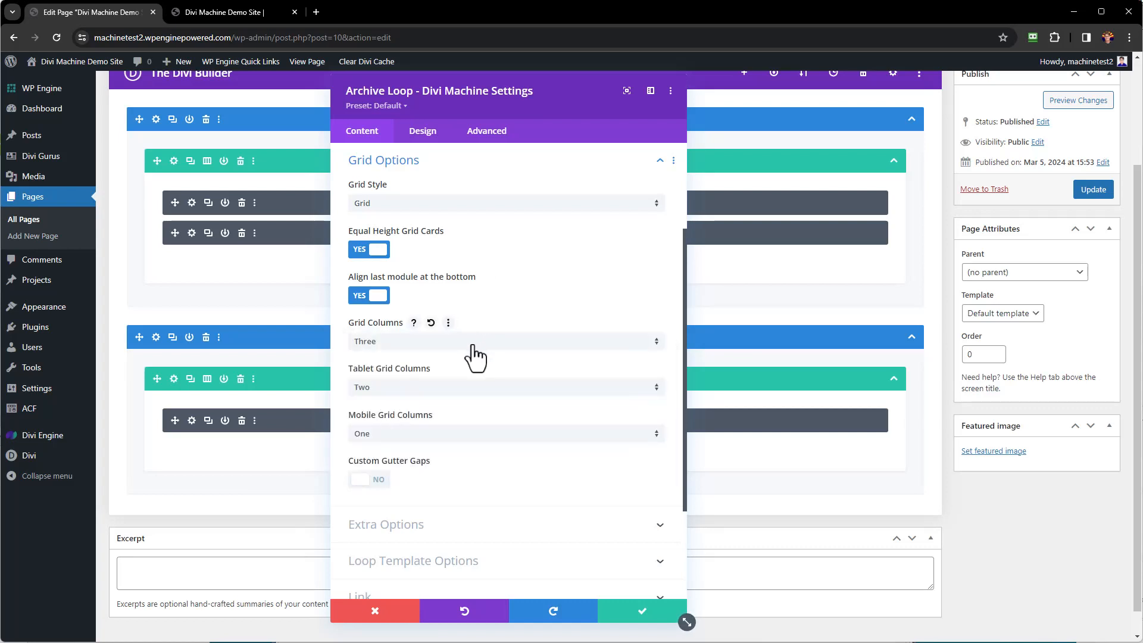
click(439, 393)
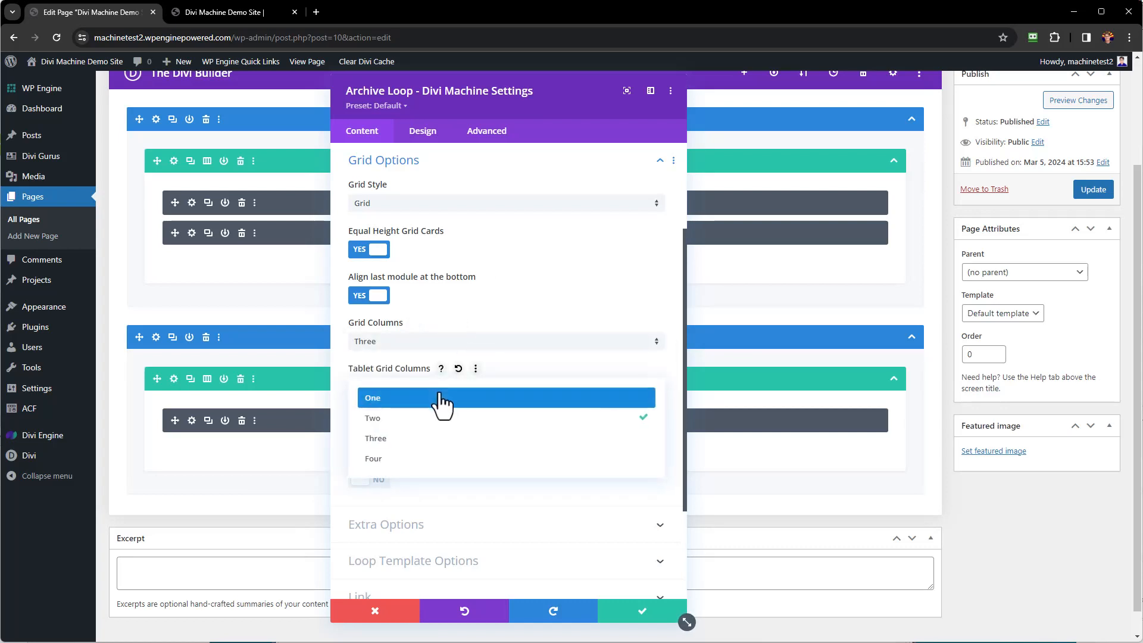
click(541, 295)
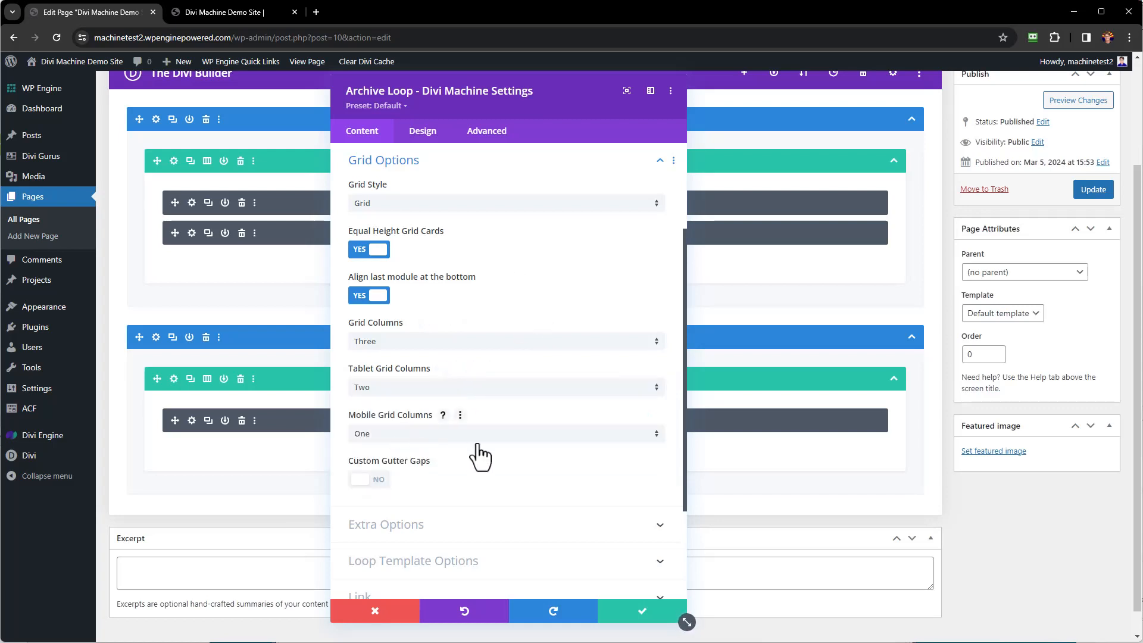
click(645, 613)
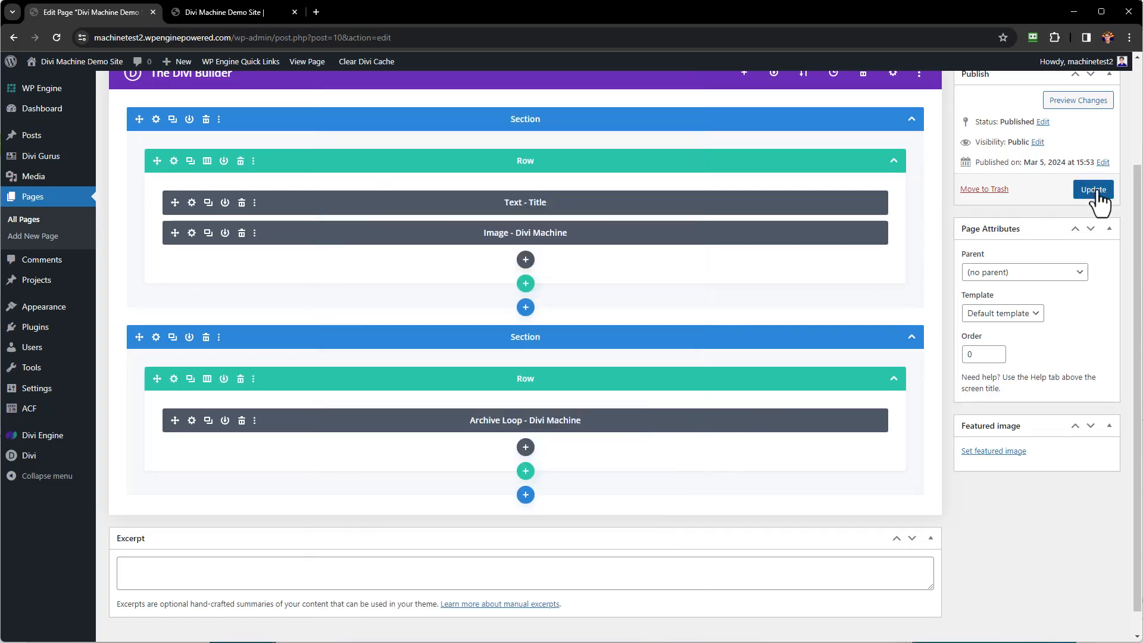
Update the home page and switch to the live site's browser tab.
click(1094, 190)
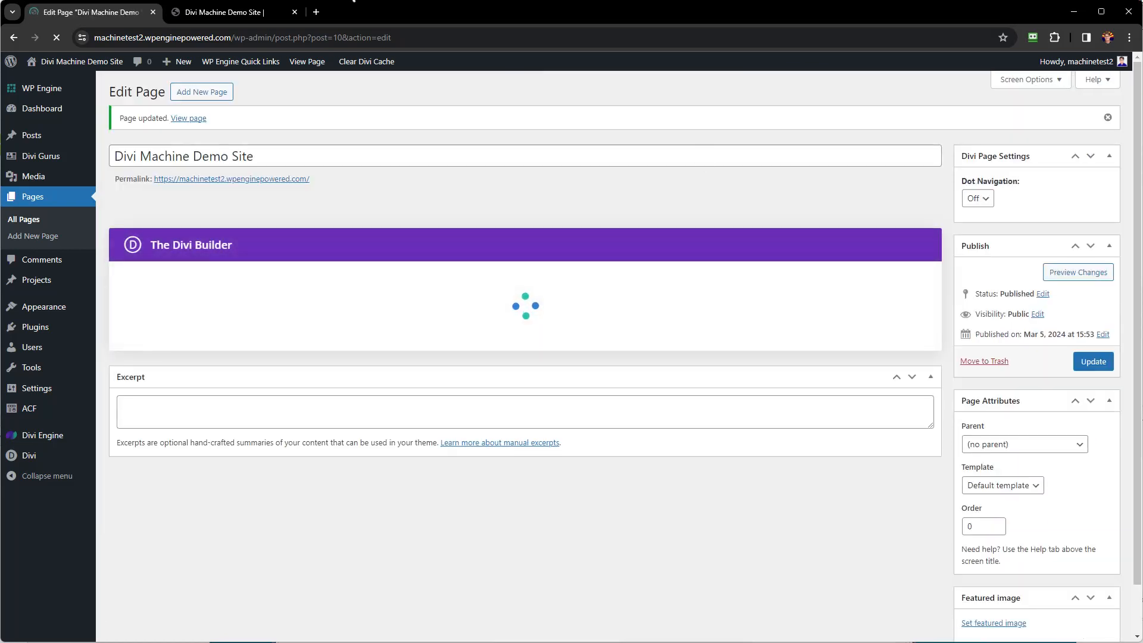
click(225, 10)
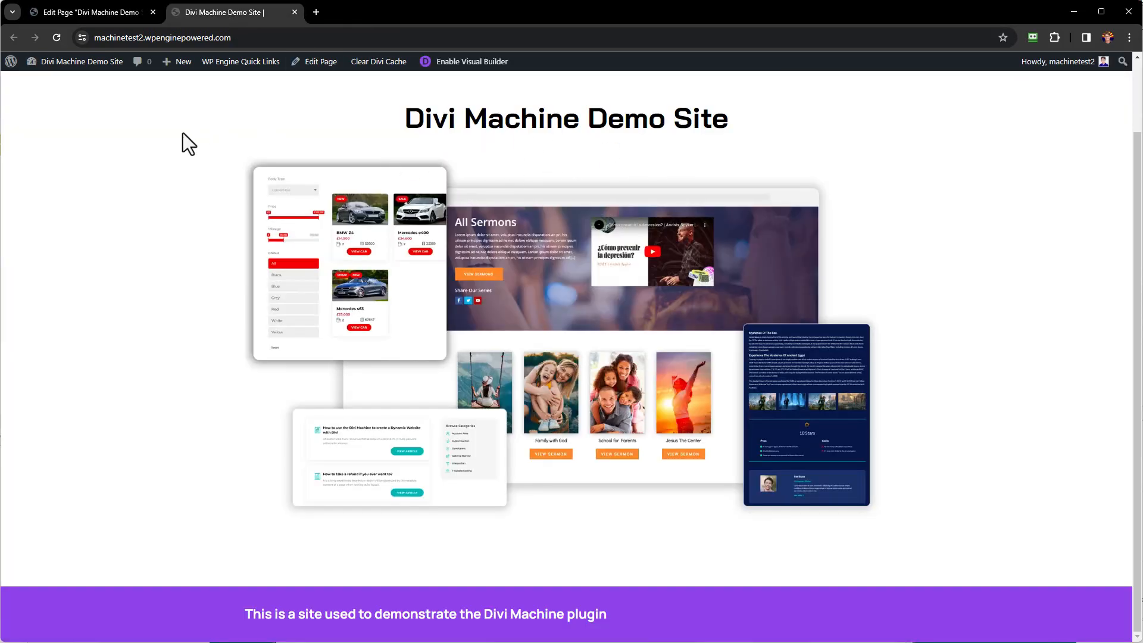
Reload the home page to show the three-column grid of Divi Gurus cards.
click(58, 37)
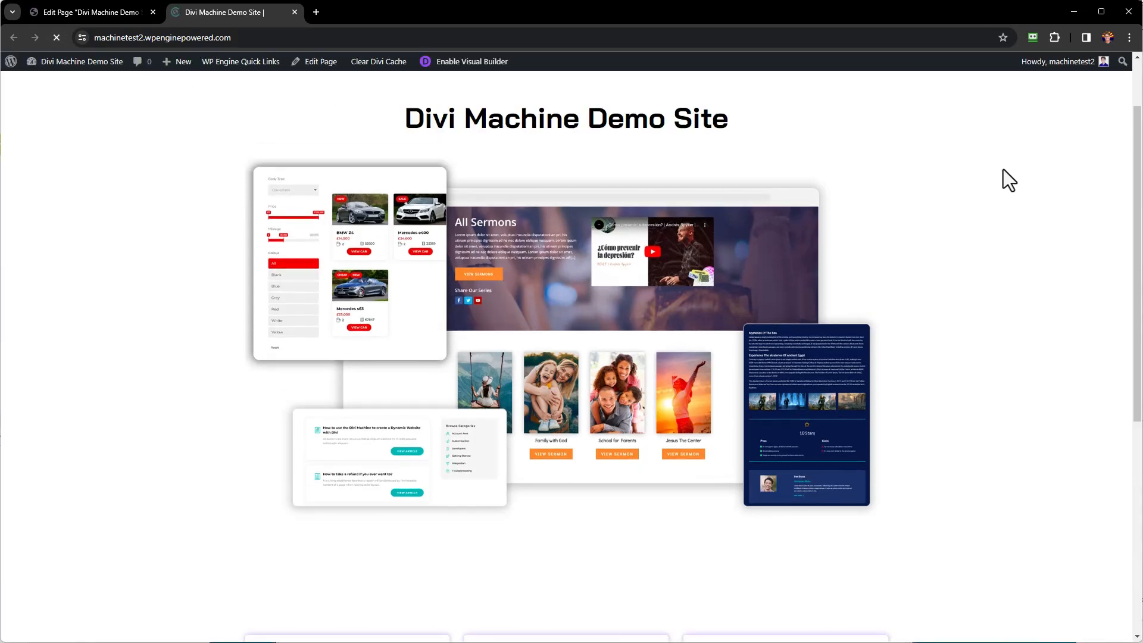
scroll(1002, 169, down, 4)
scroll(1003, 169, down, 3)
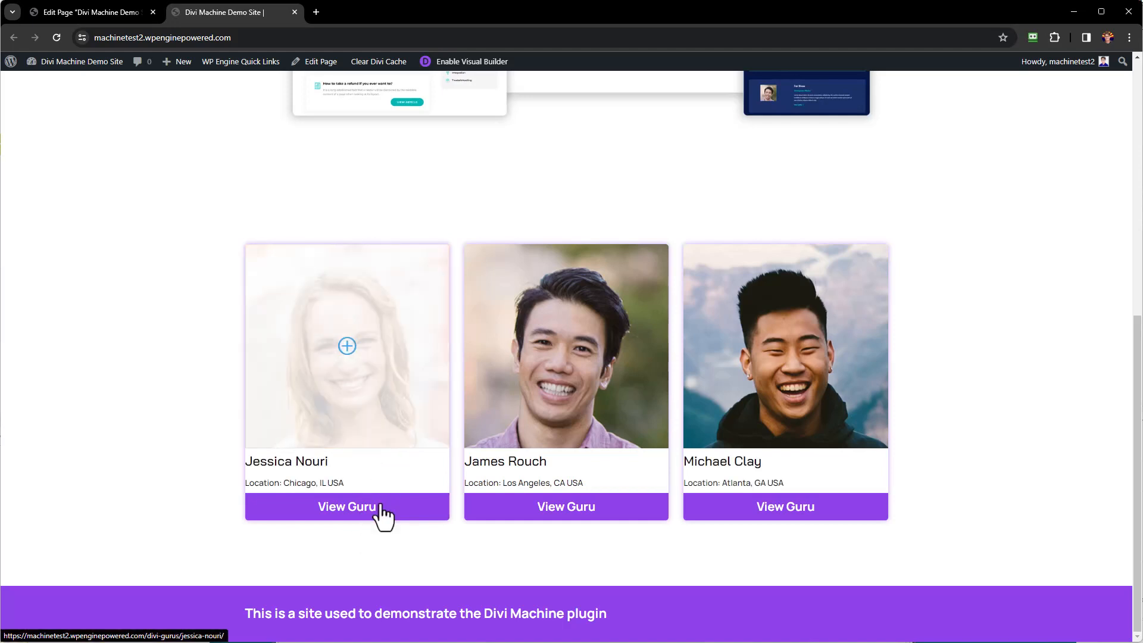
Open the first guru's page via View Guru, then return to the home page.
click(341, 524)
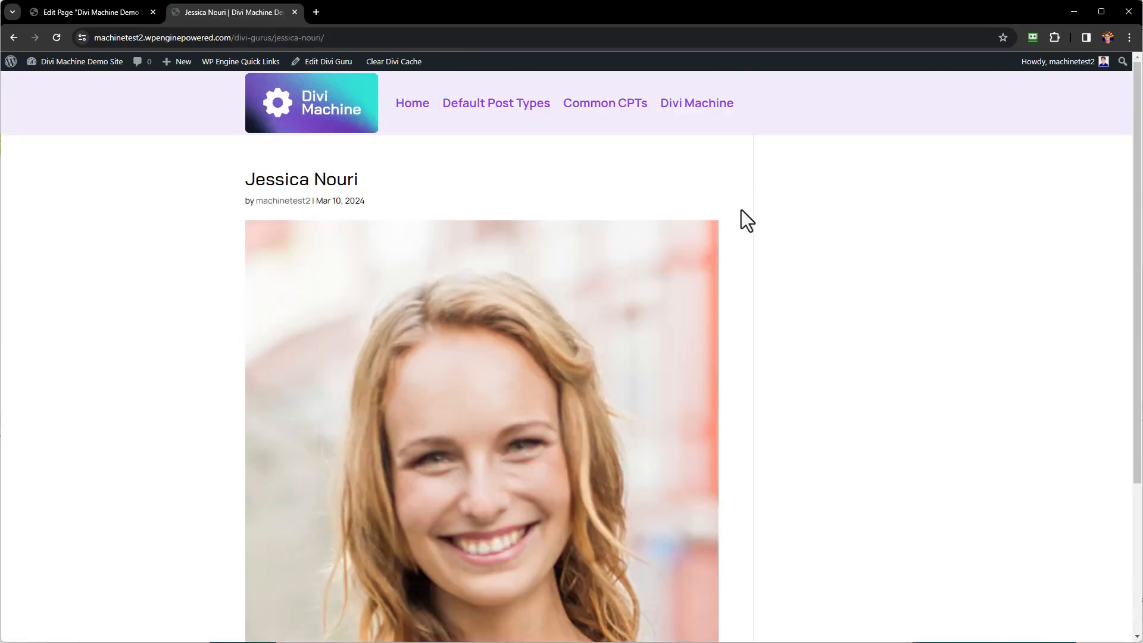
scroll(799, 253, down, 3)
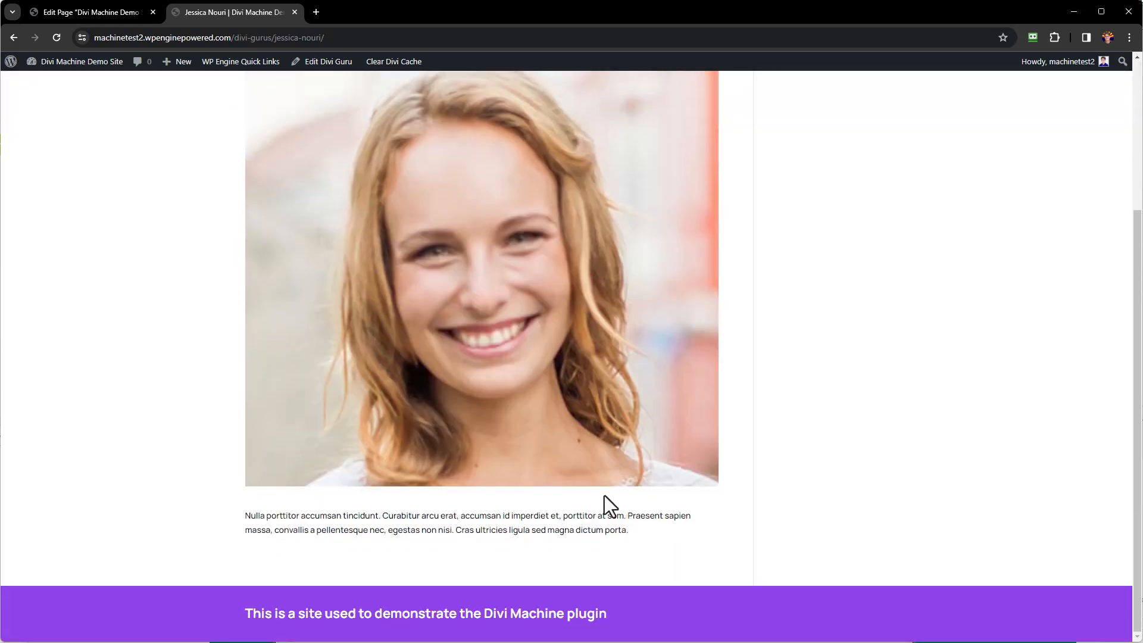
scroll(591, 462, up, 3)
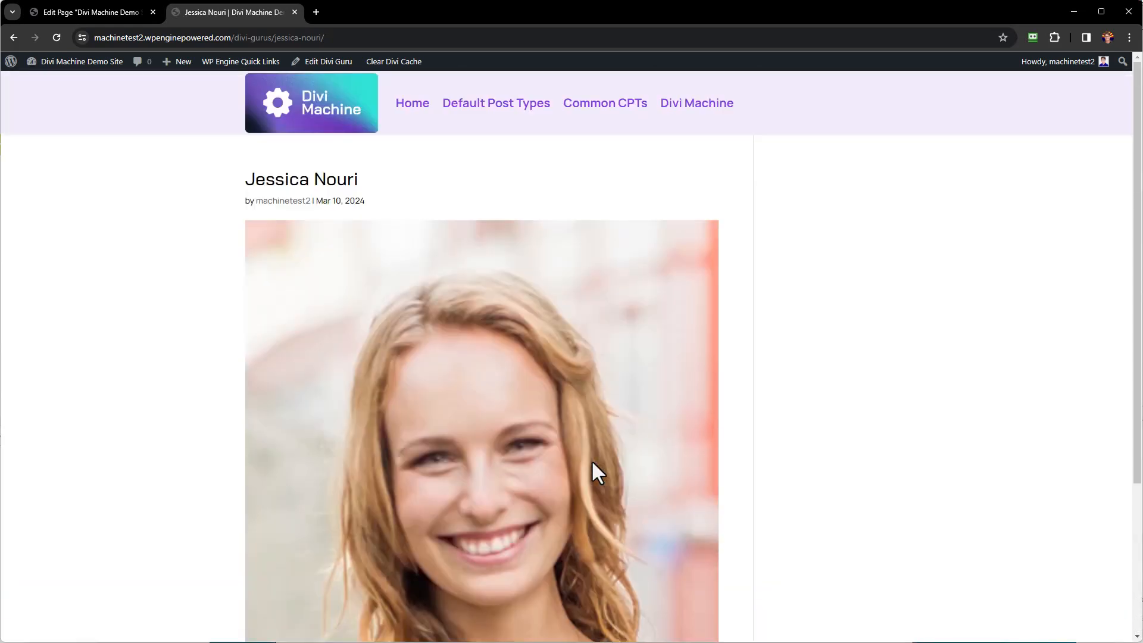
click(13, 37)
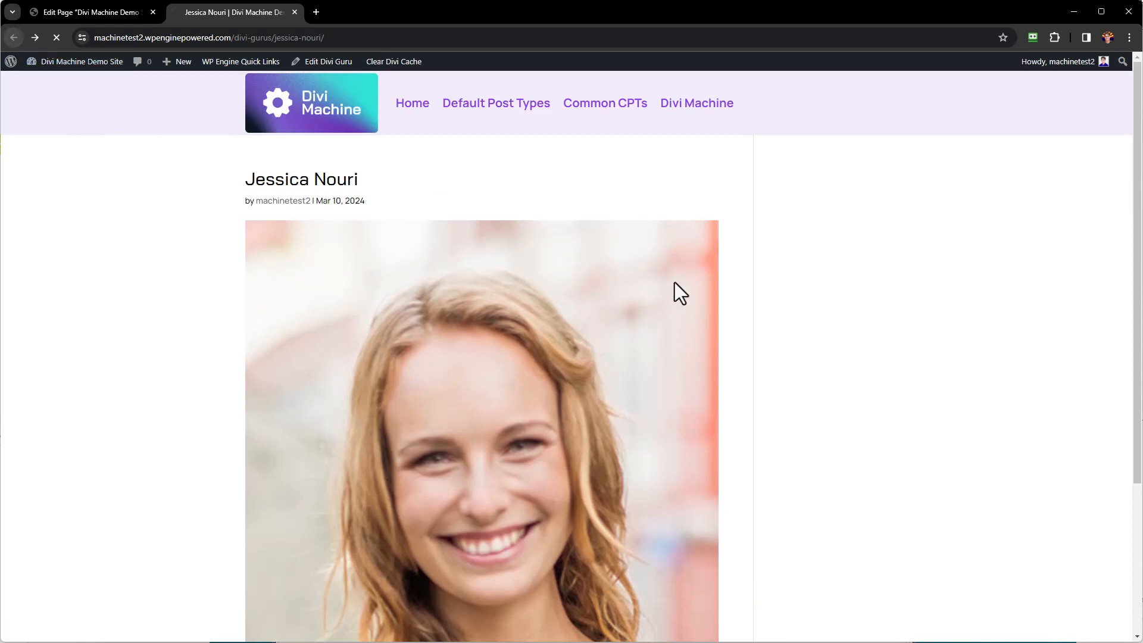
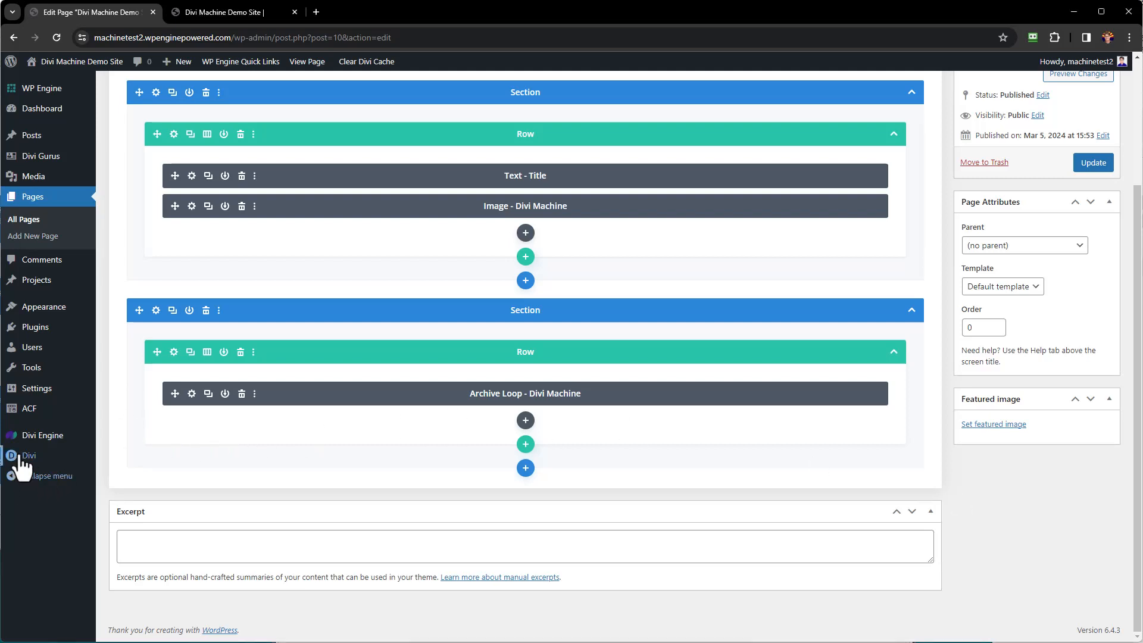
Create a new Theme Builder template from scratch assigned to All Divi Gurus.
mouse_move(20, 458)
click(141, 481)
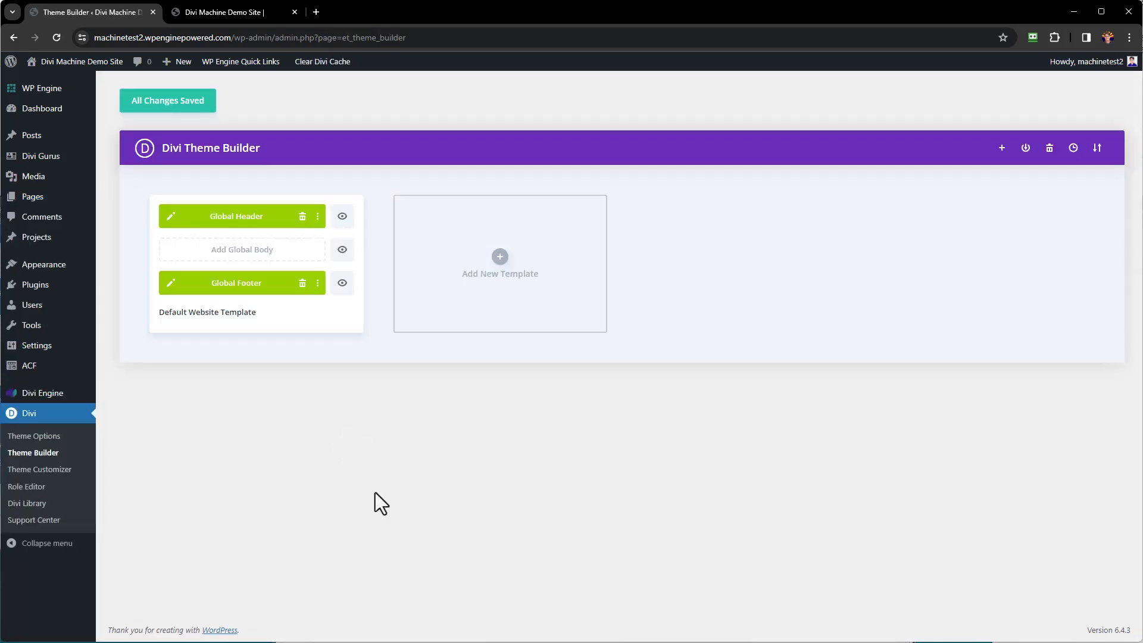
click(500, 261)
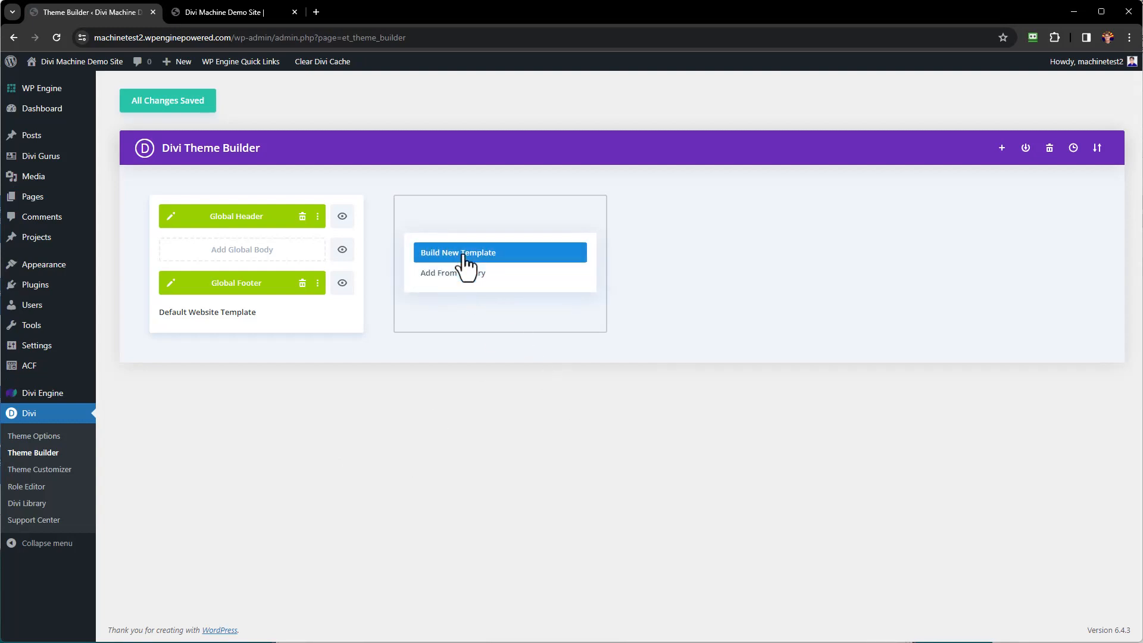
click(465, 257)
click(477, 359)
scroll(478, 363, down, 5)
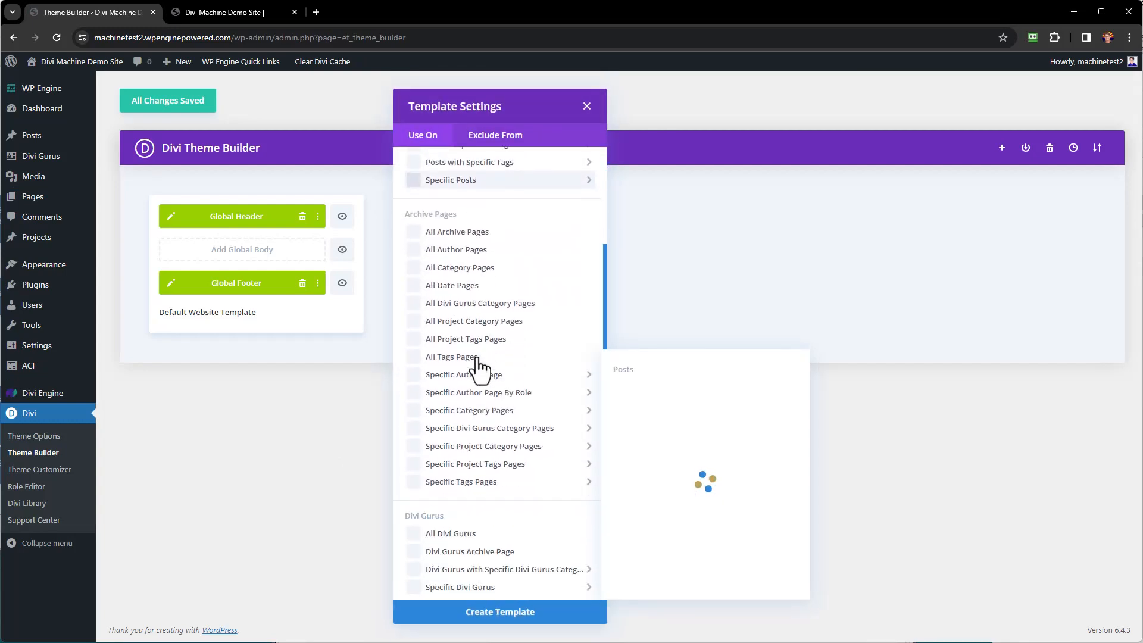
click(414, 415)
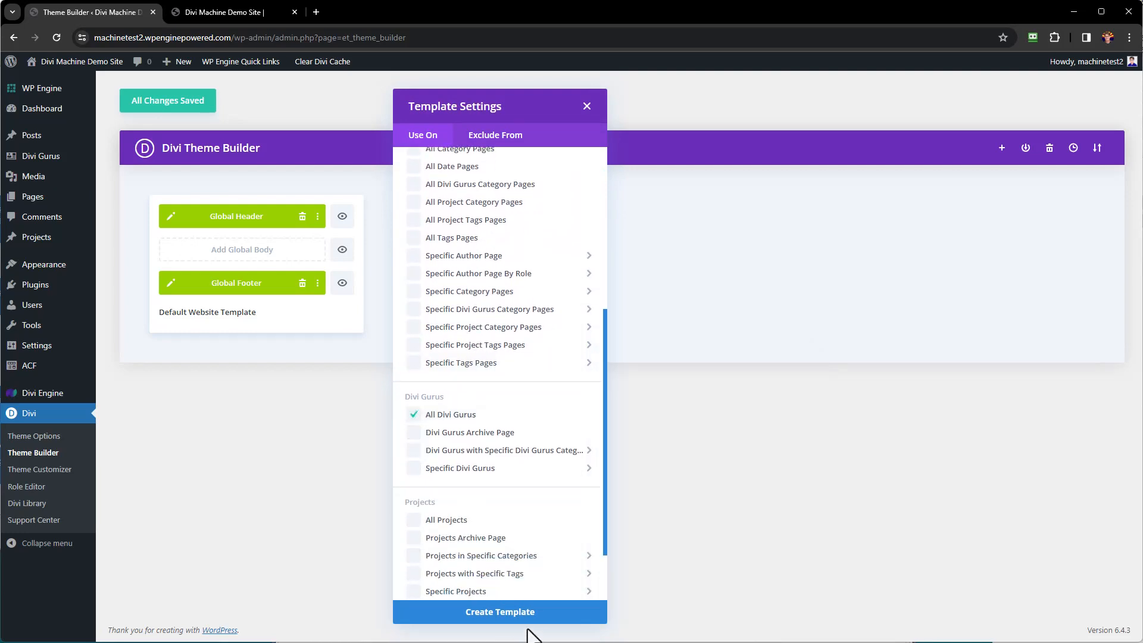
click(519, 613)
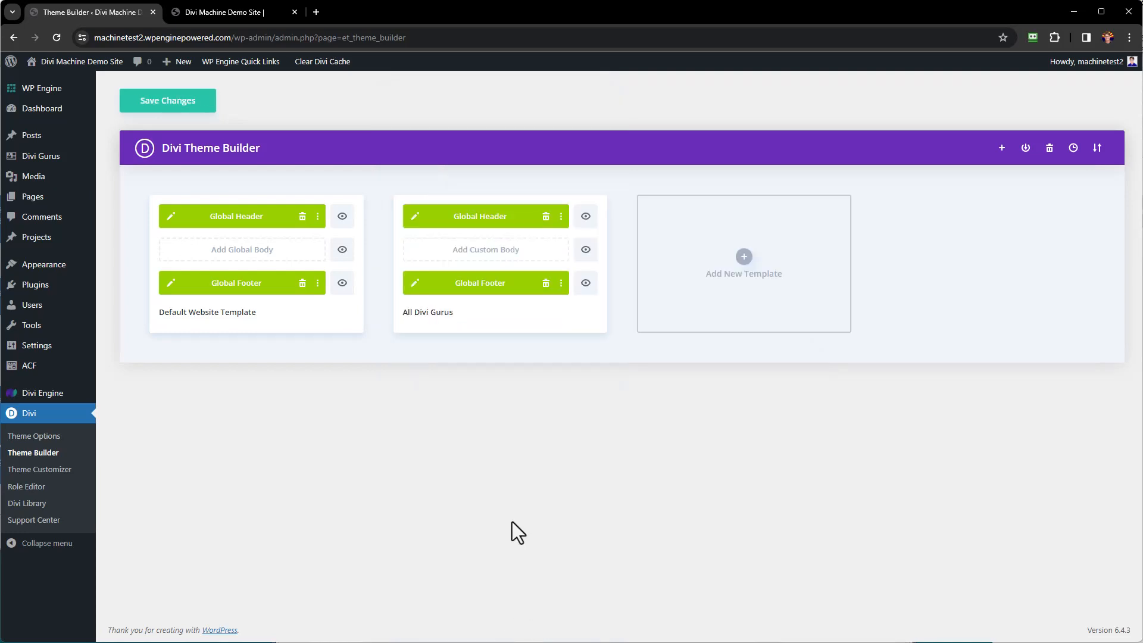
Build a custom body for the template and switch the builder to wireframe view.
click(471, 256)
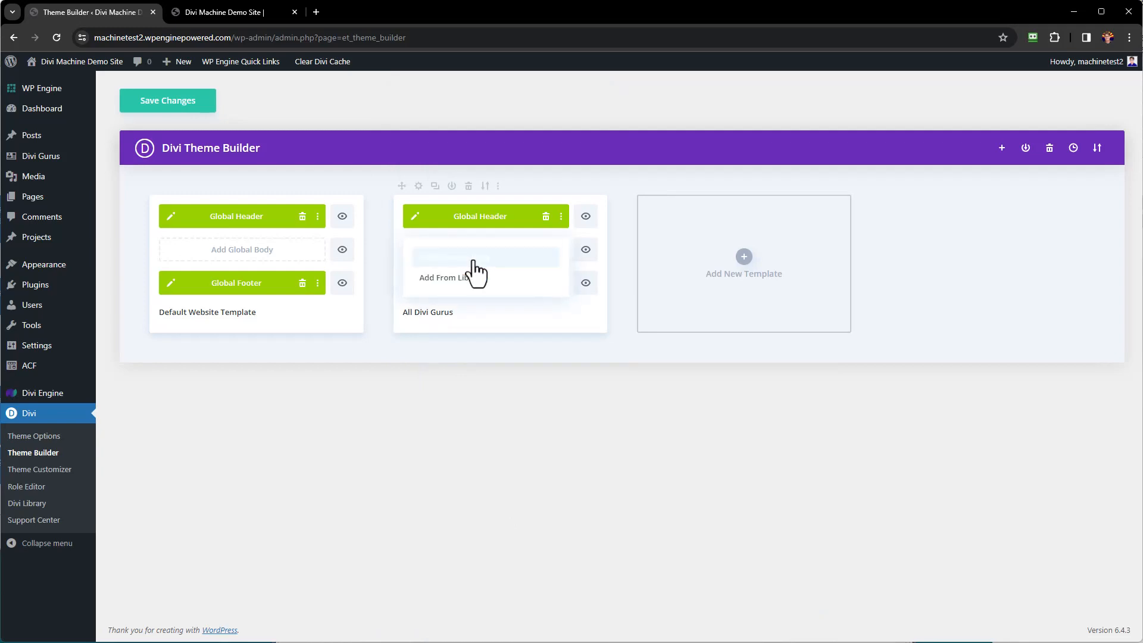
click(476, 262)
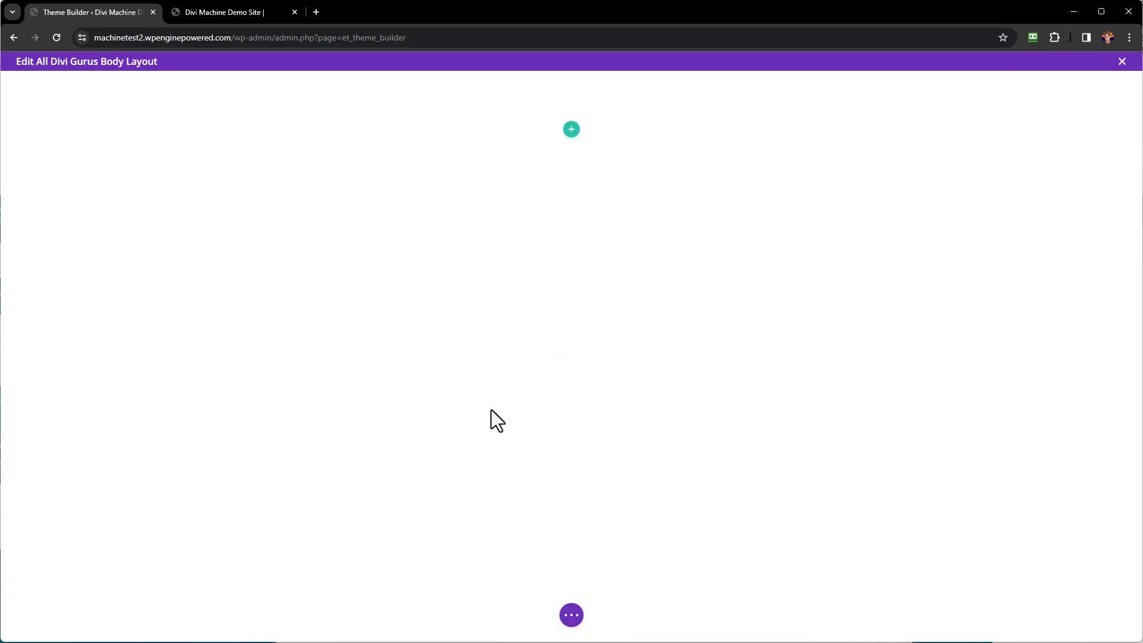
click(570, 620)
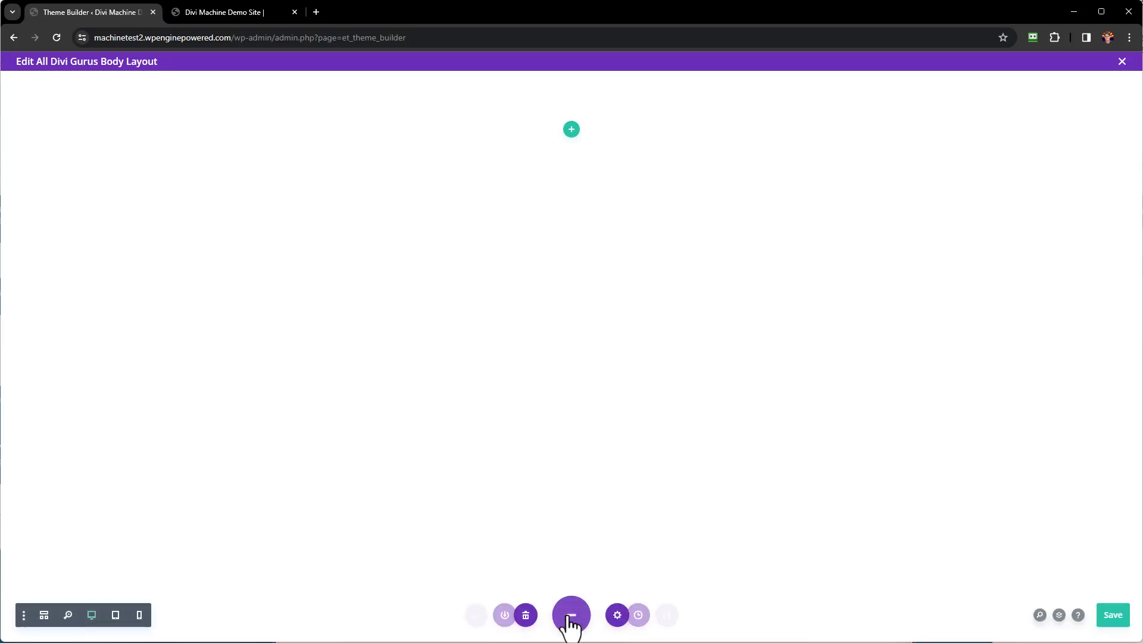
click(47, 616)
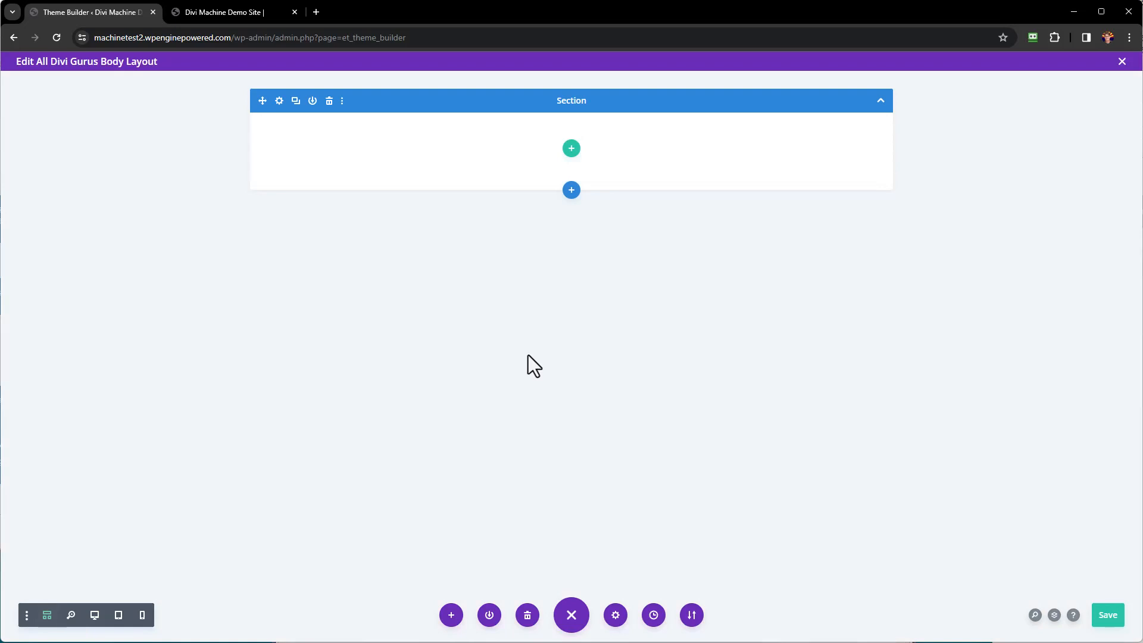
Insert a single-column row and add a Post Title module to it.
click(572, 149)
click(509, 246)
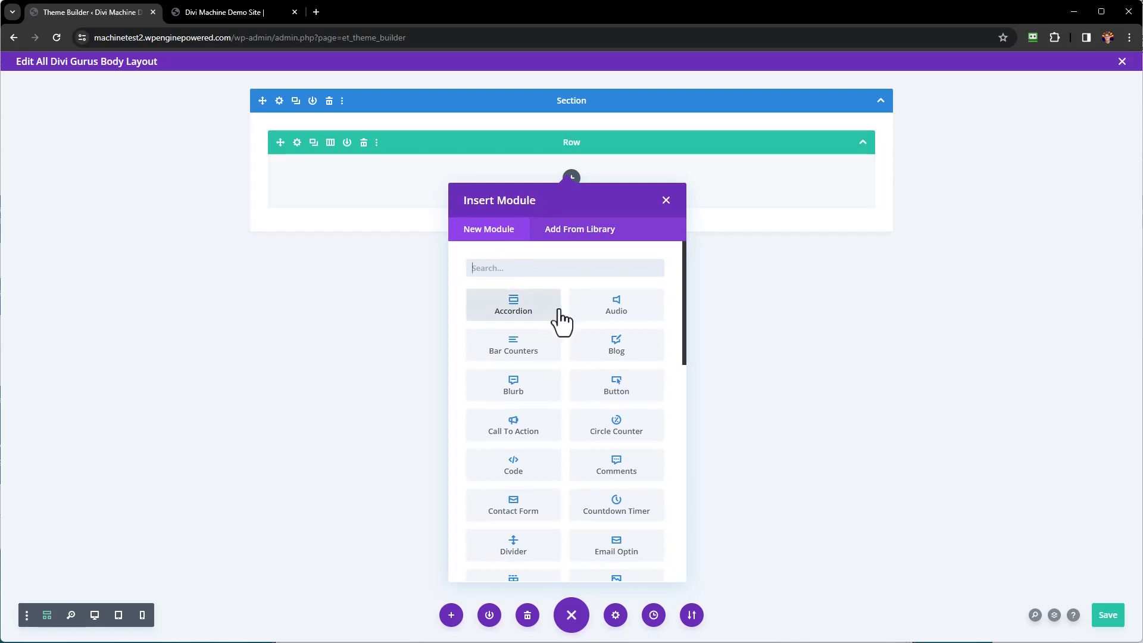
scroll(559, 322, down, 3)
scroll(560, 311, down, 4)
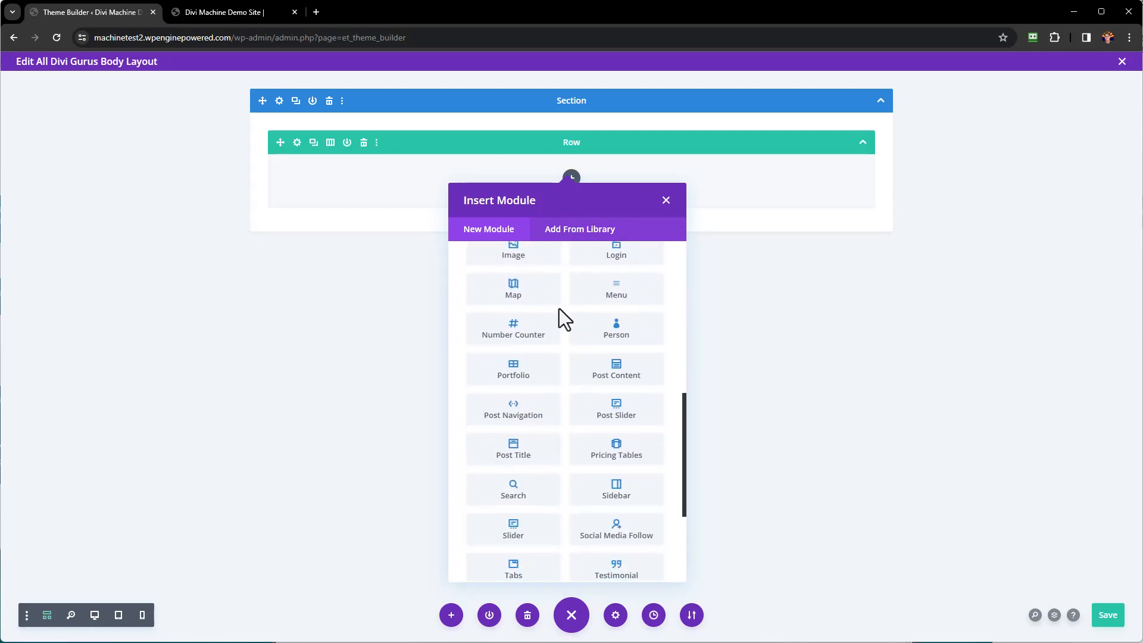
click(522, 460)
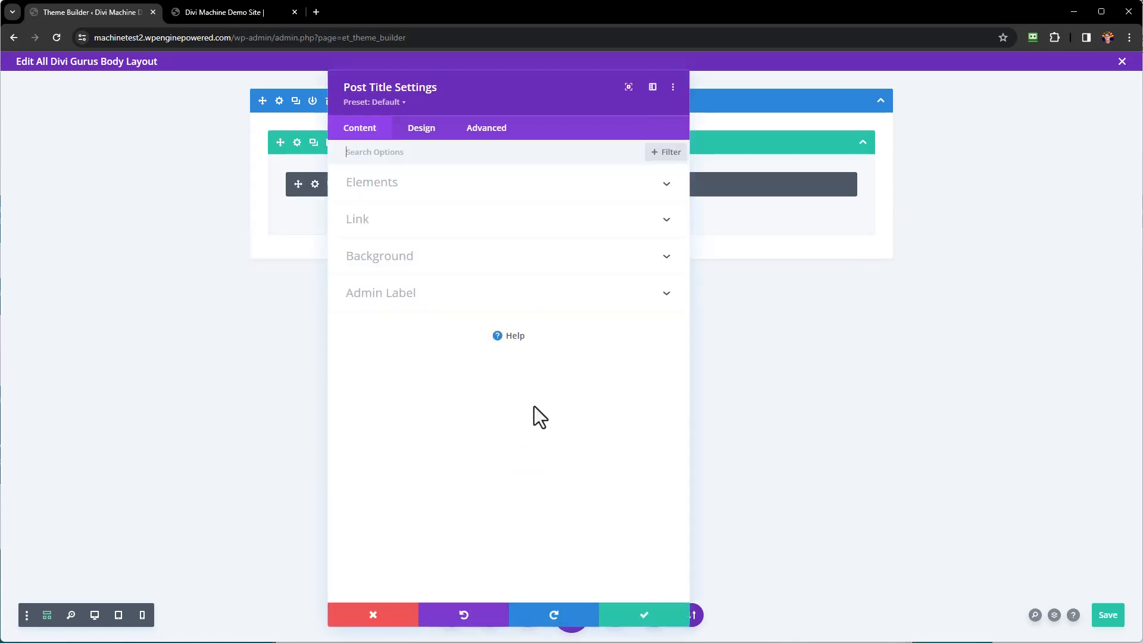
Turn off Show Meta and Show Featured Image for the post title.
click(435, 185)
click(378, 275)
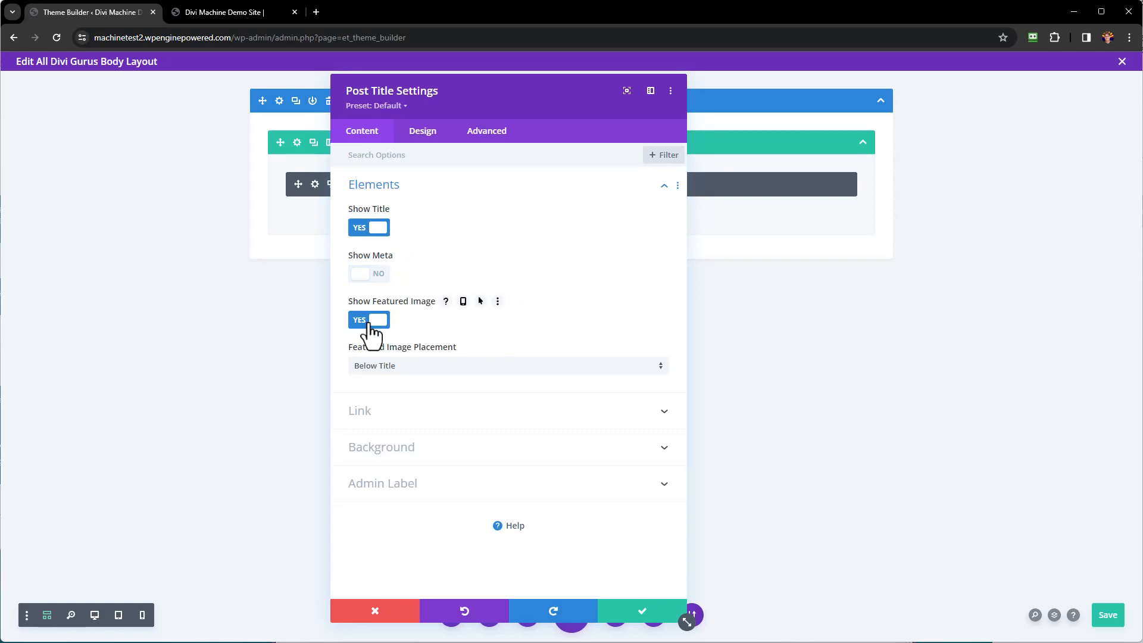
click(369, 321)
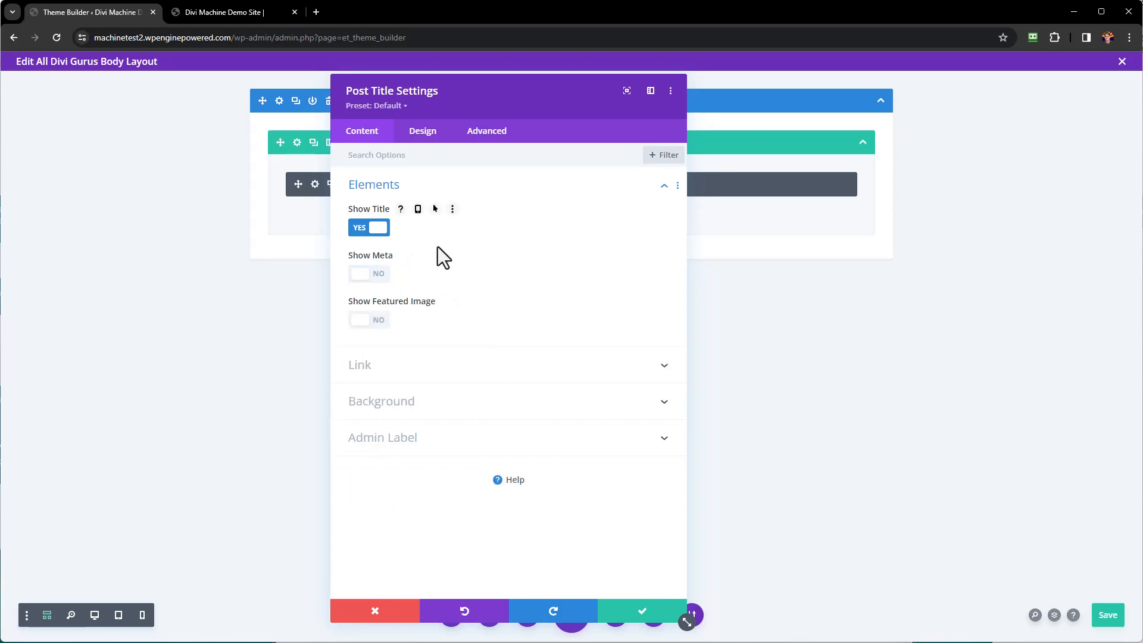
Style the title text bold, centre-aligned and 48px, then save the settings.
click(422, 132)
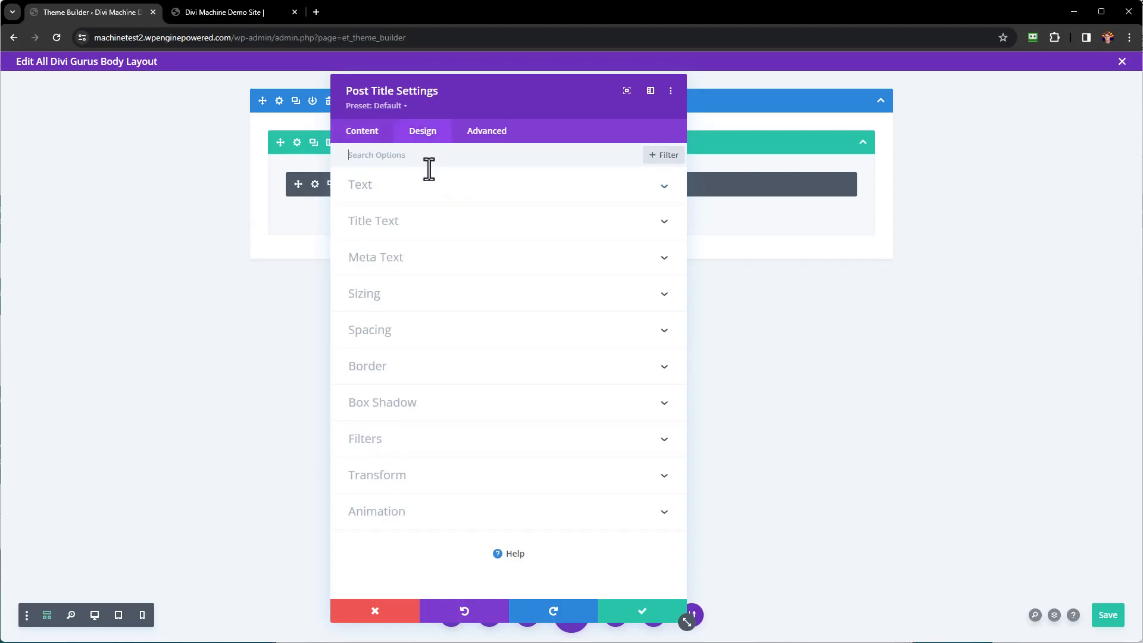
click(442, 227)
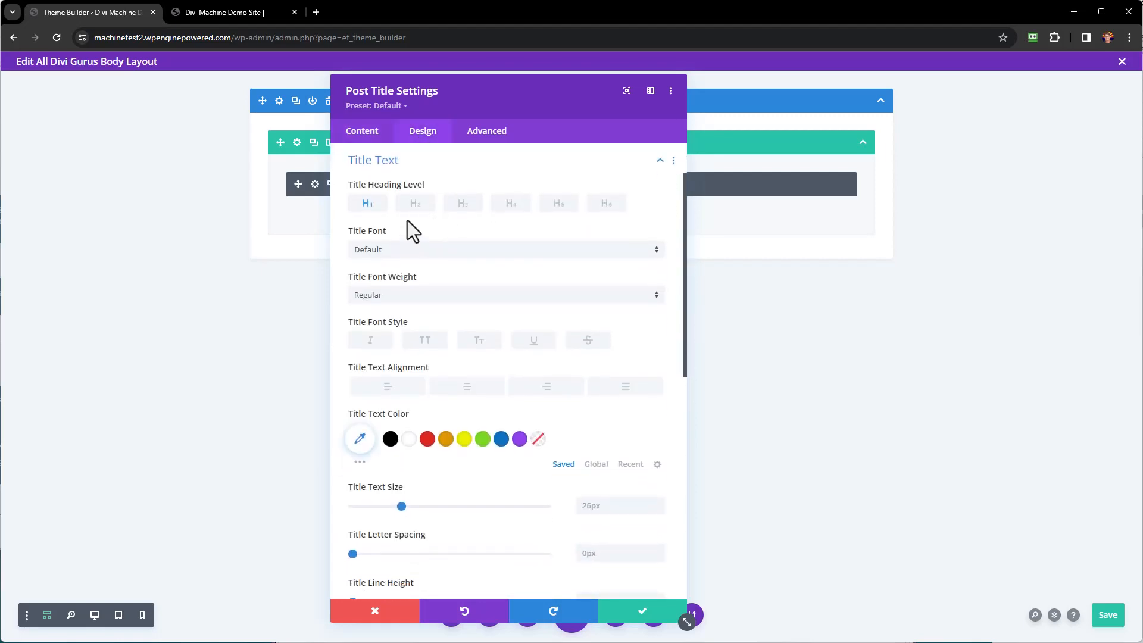
click(395, 295)
click(381, 367)
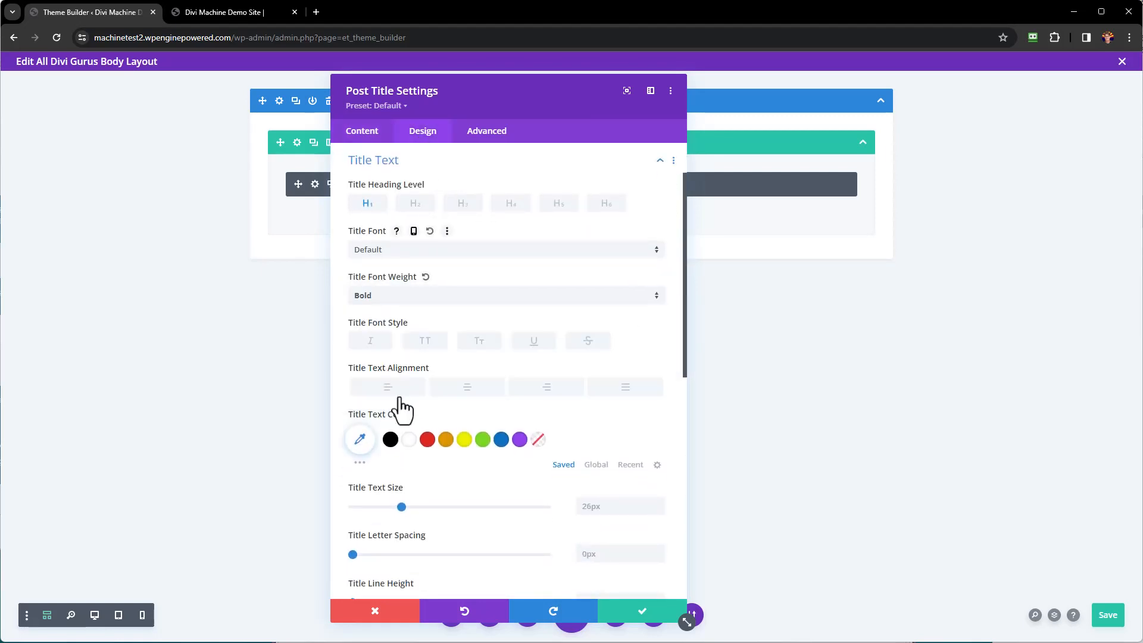
click(476, 398)
click(613, 511)
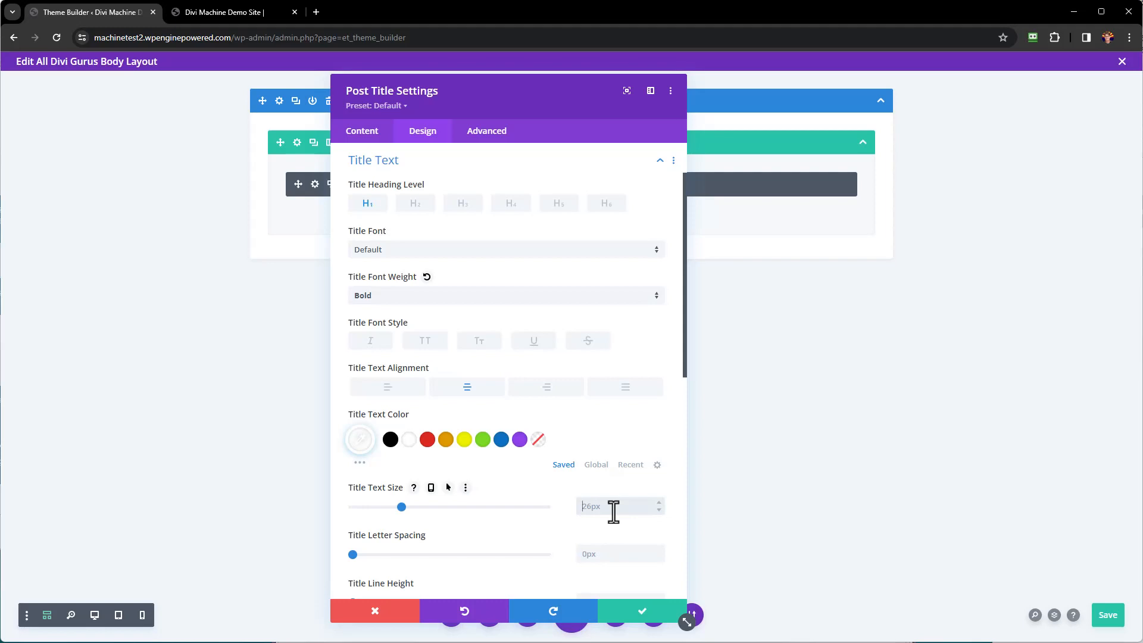
text(48)
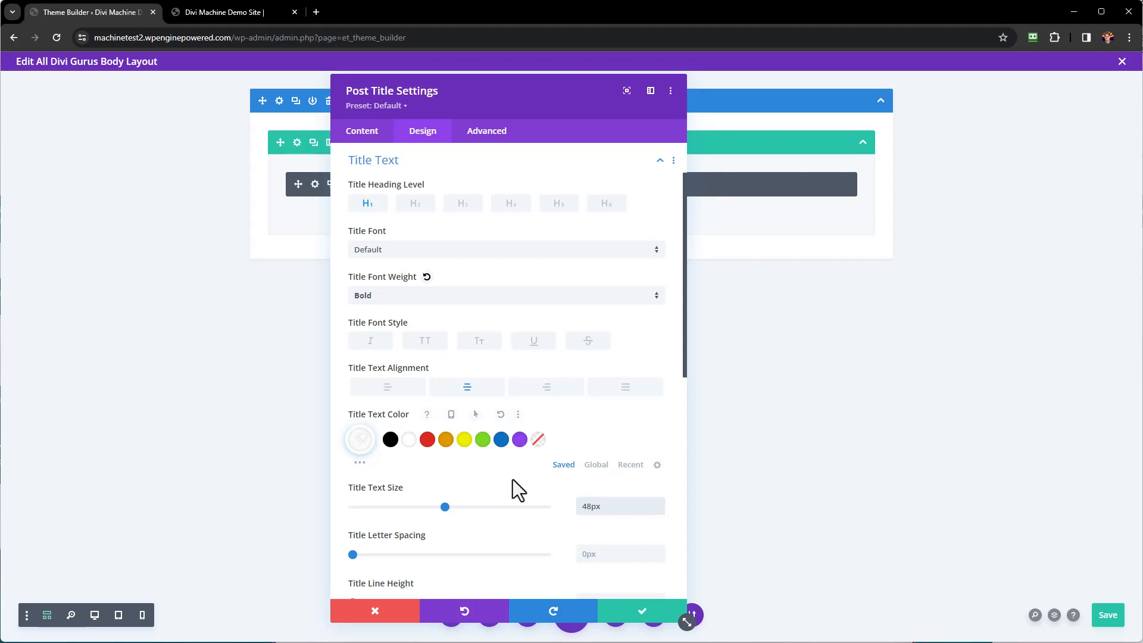
click(657, 616)
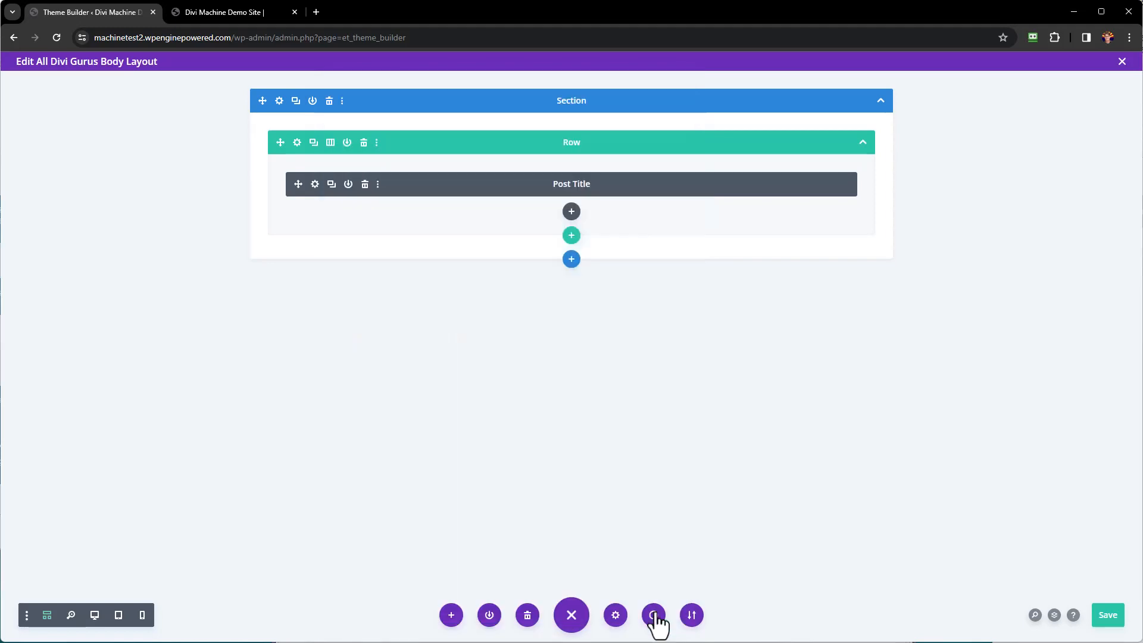
Set the title row's background colour to purple #8f42ec and save.
click(297, 143)
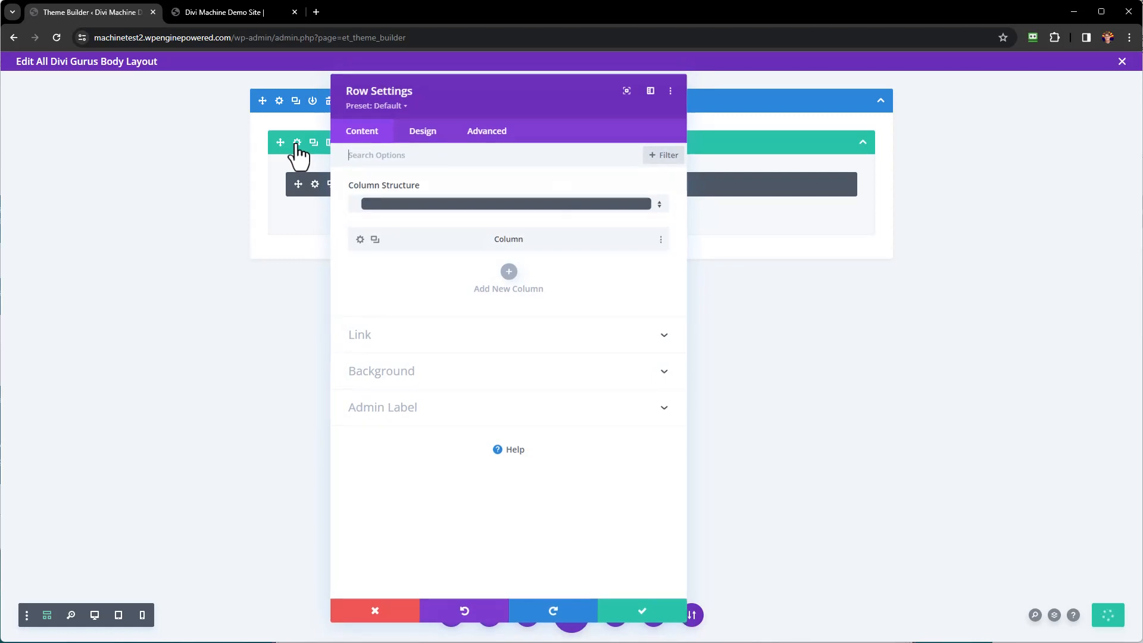
click(399, 371)
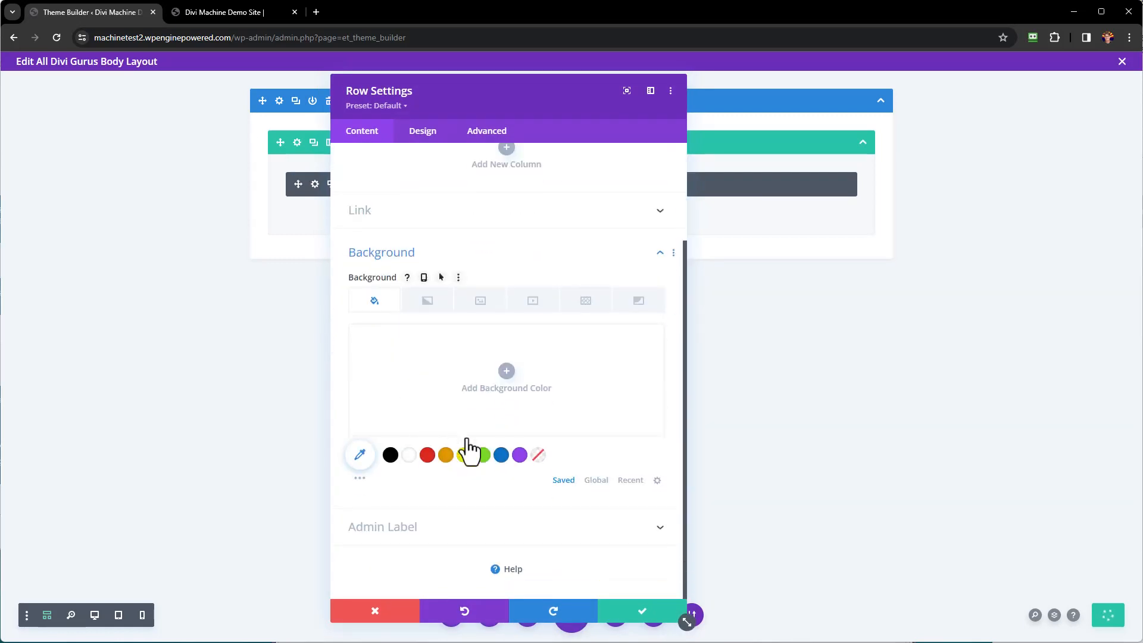
click(520, 455)
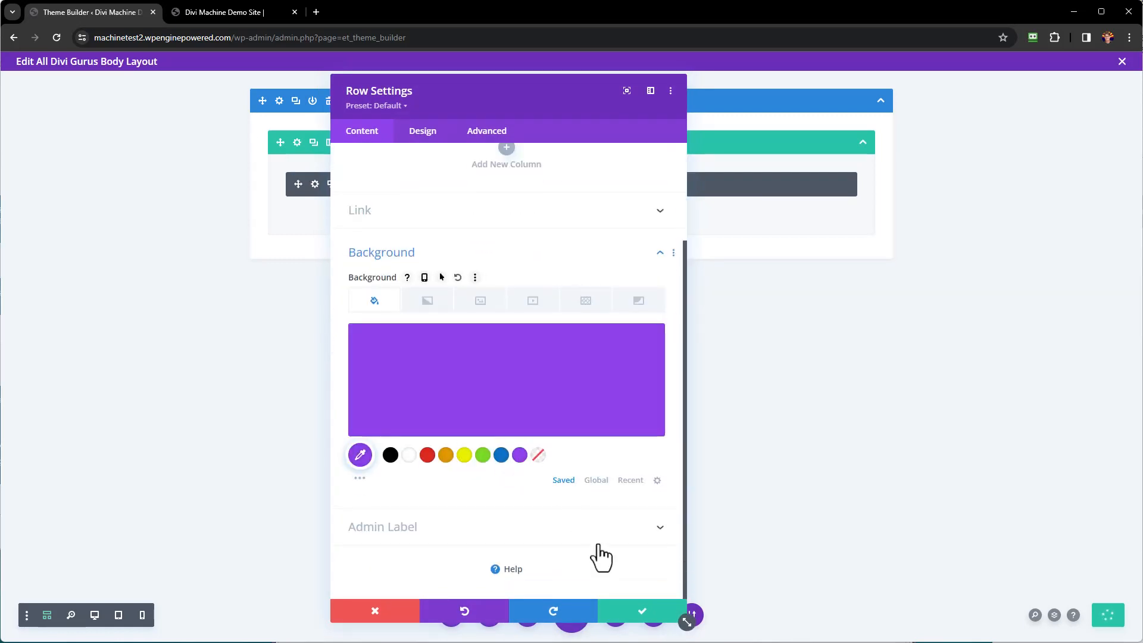
click(643, 614)
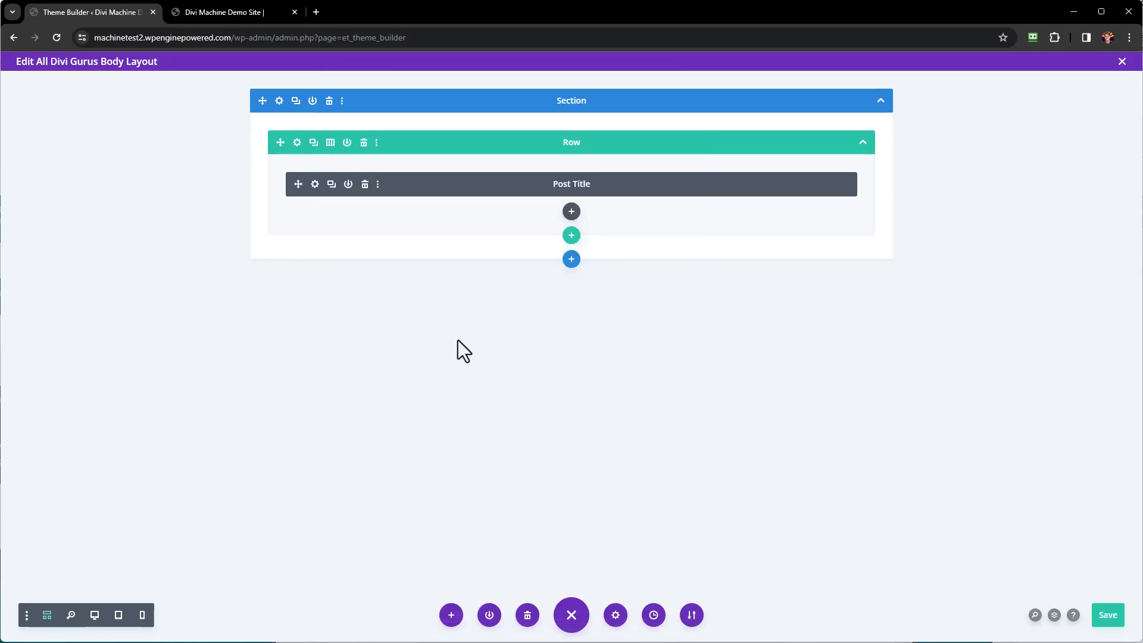
Add a 1/3 + 2/3 row below the title with an Image module in the left column.
click(571, 236)
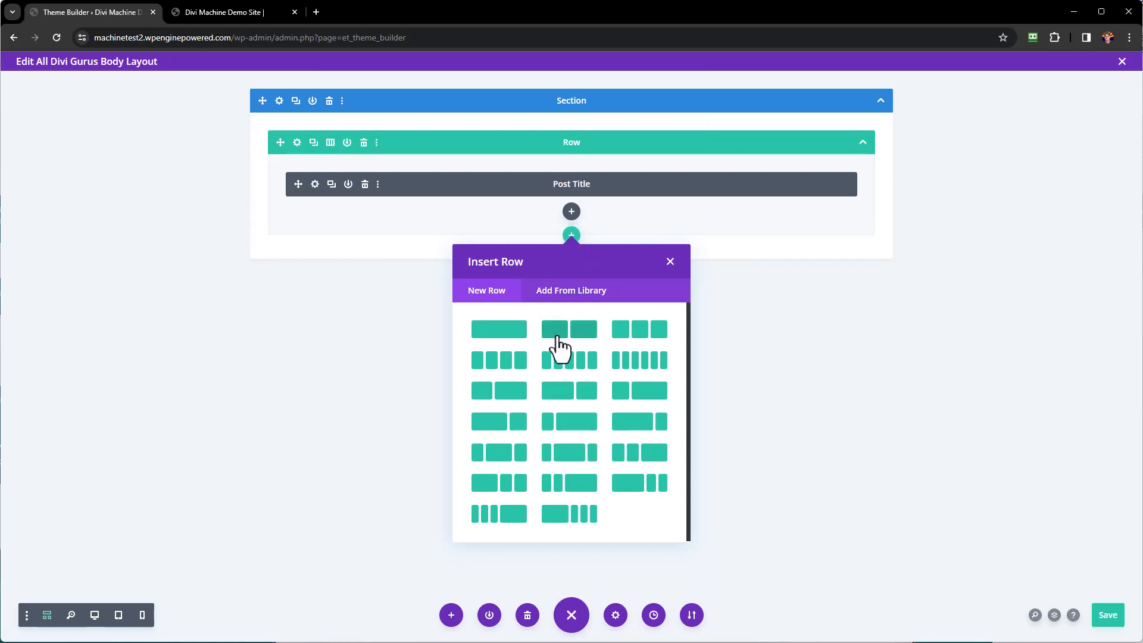
click(490, 393)
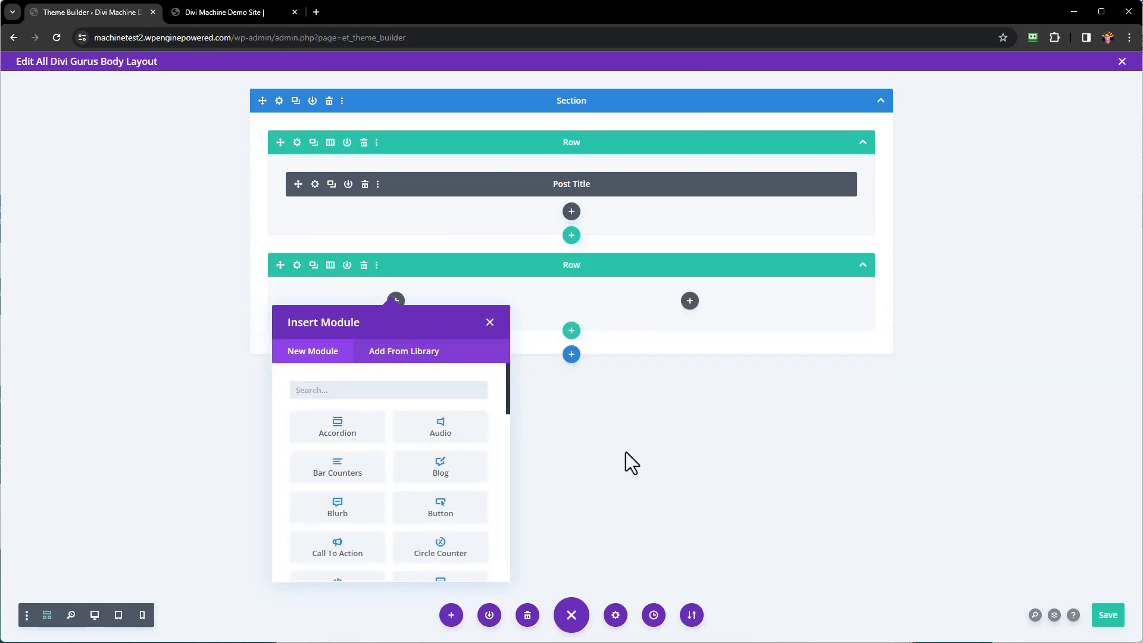
scroll(382, 459, down, 5)
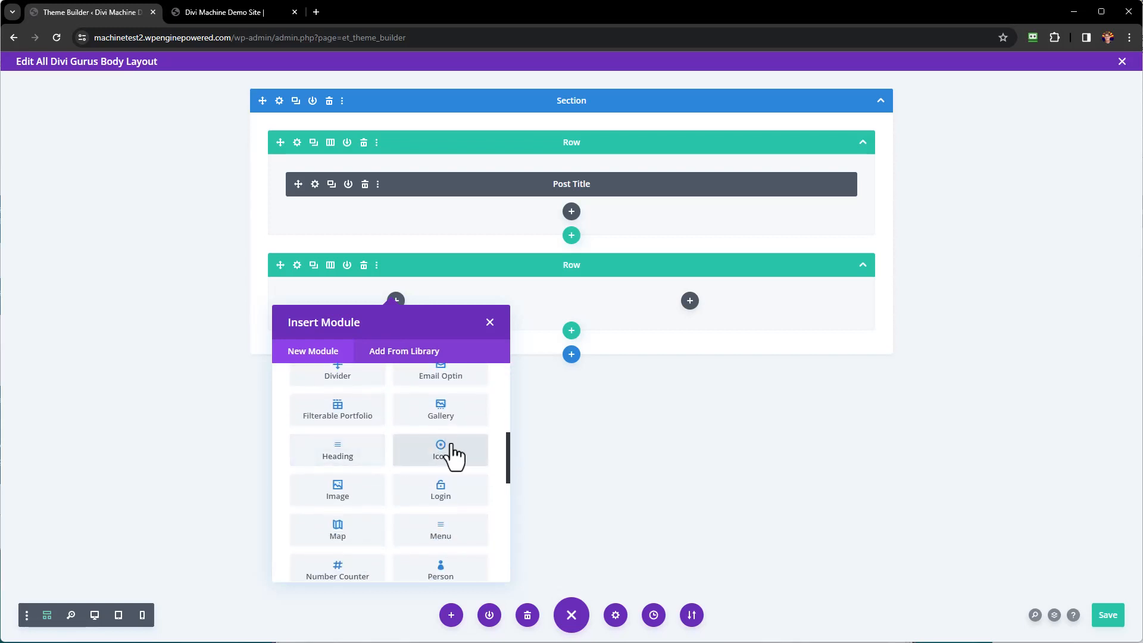
click(365, 503)
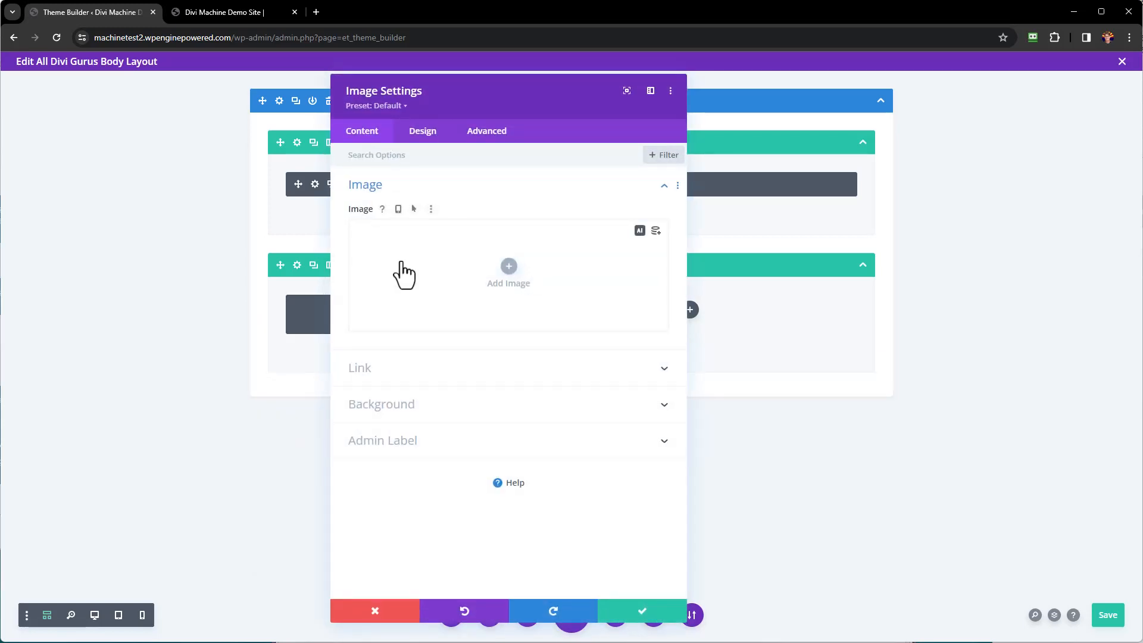
Set the image to the dynamic Featured Image with Force Fullwidth on, and save.
click(656, 232)
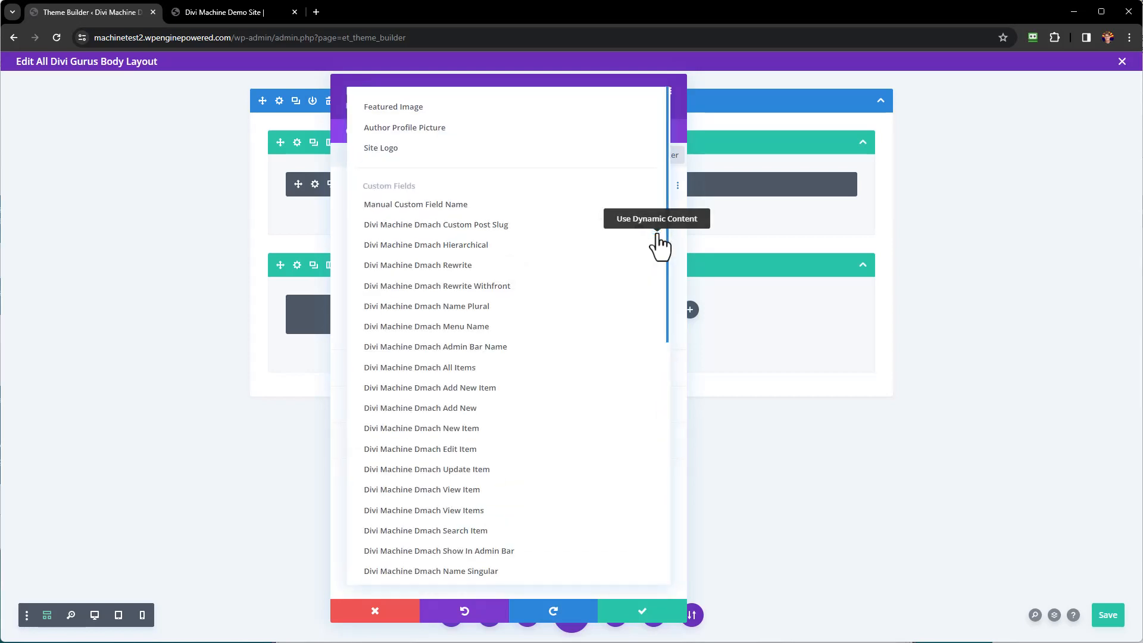
click(437, 110)
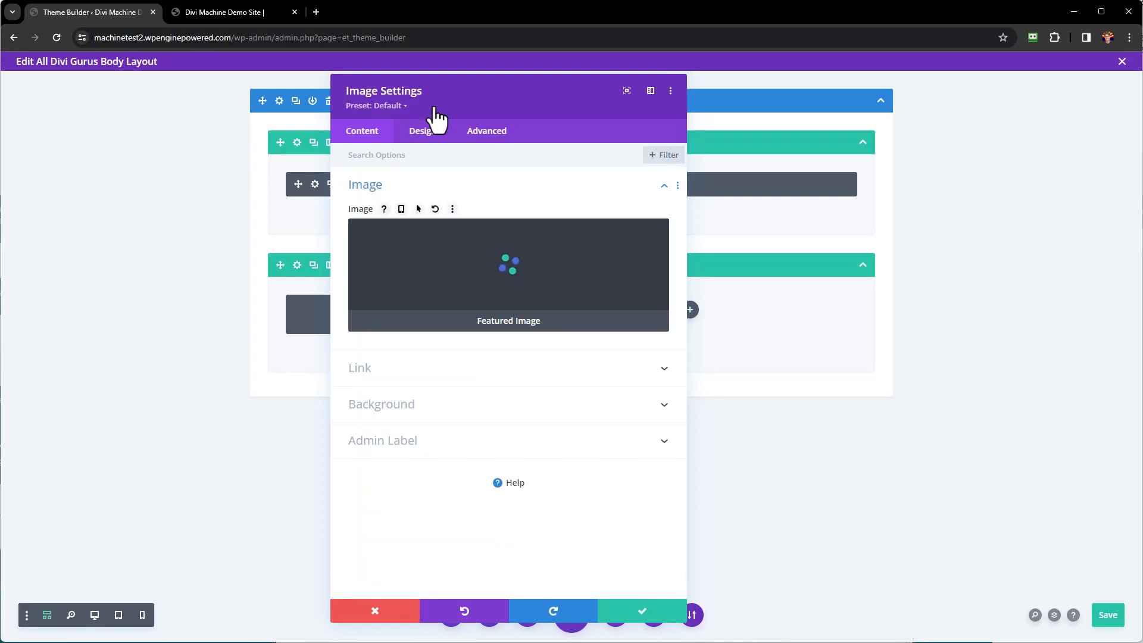
click(423, 134)
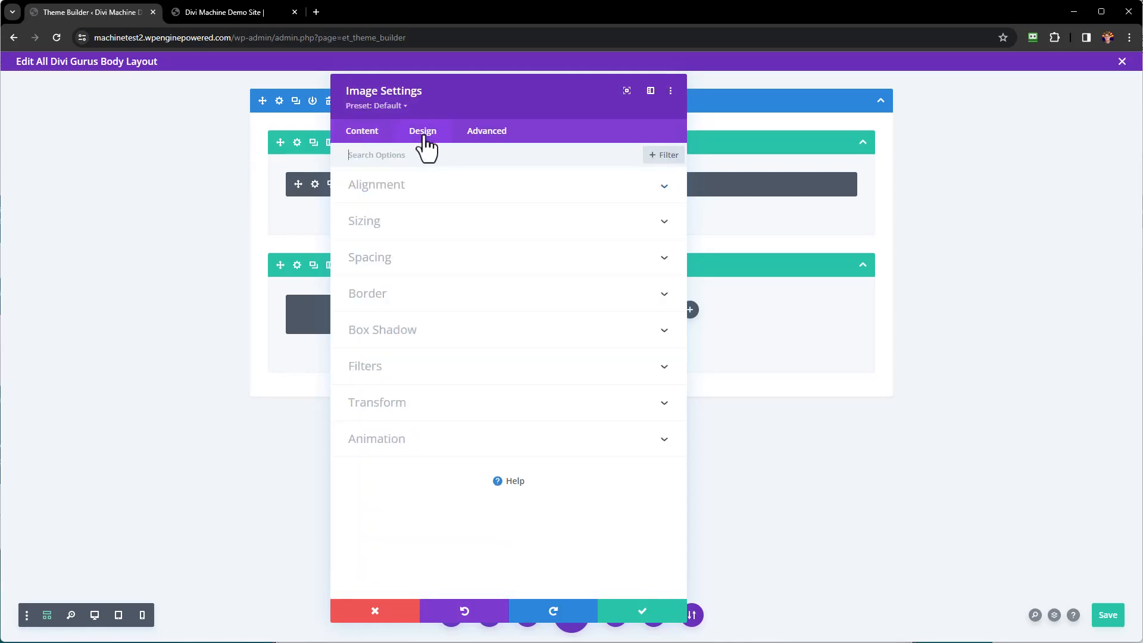
click(396, 221)
click(380, 204)
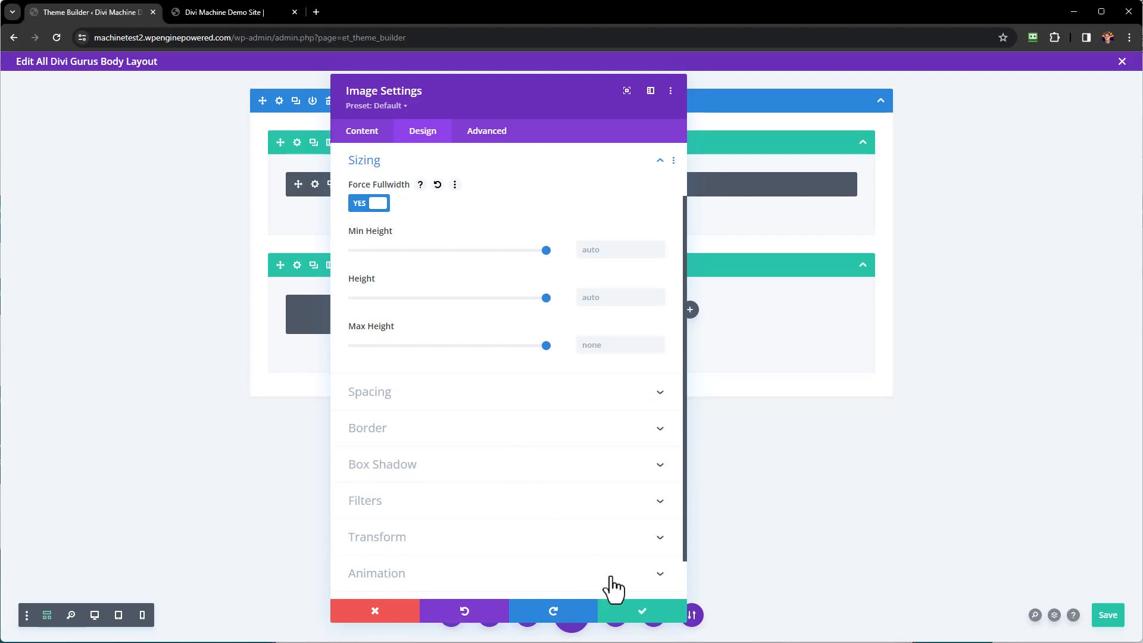
click(639, 613)
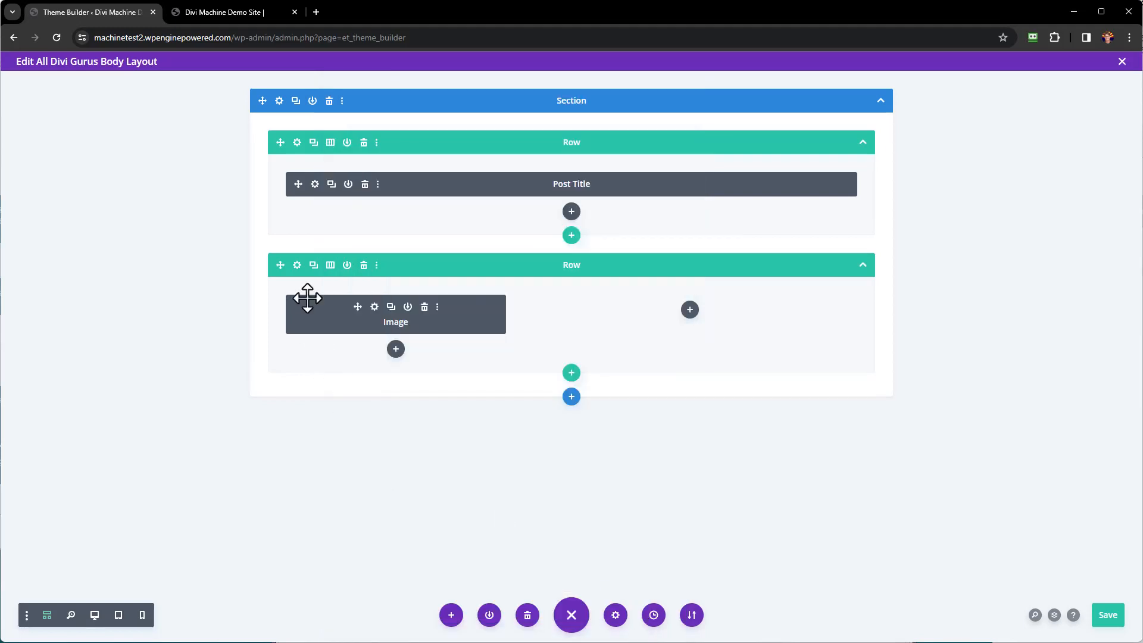
Set the first column's top padding to 0px.
click(298, 266)
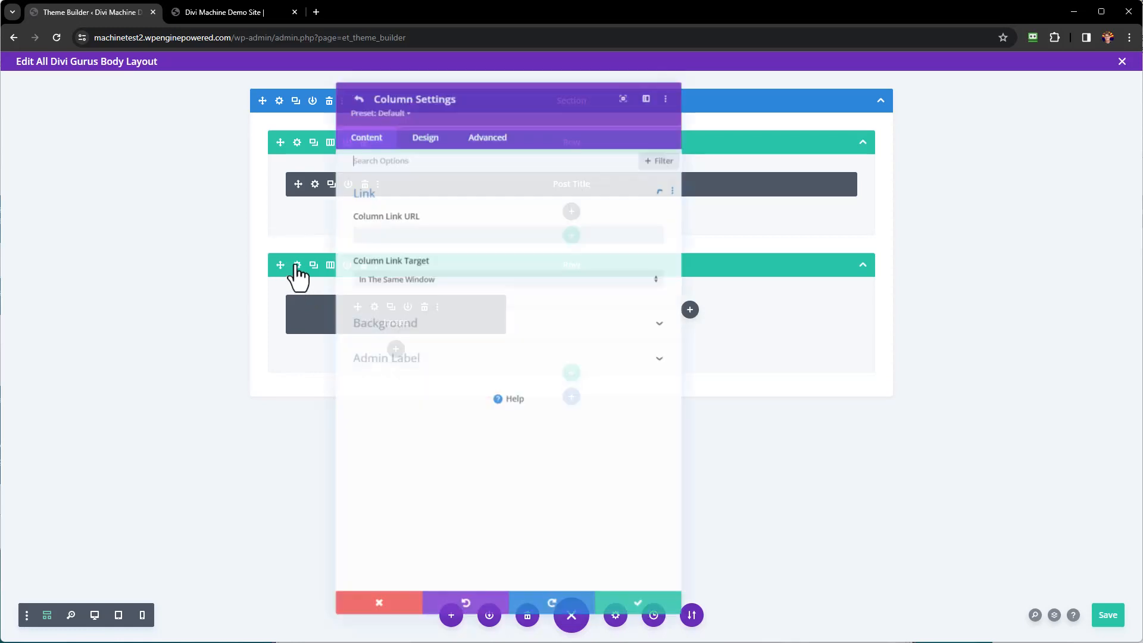
click(426, 134)
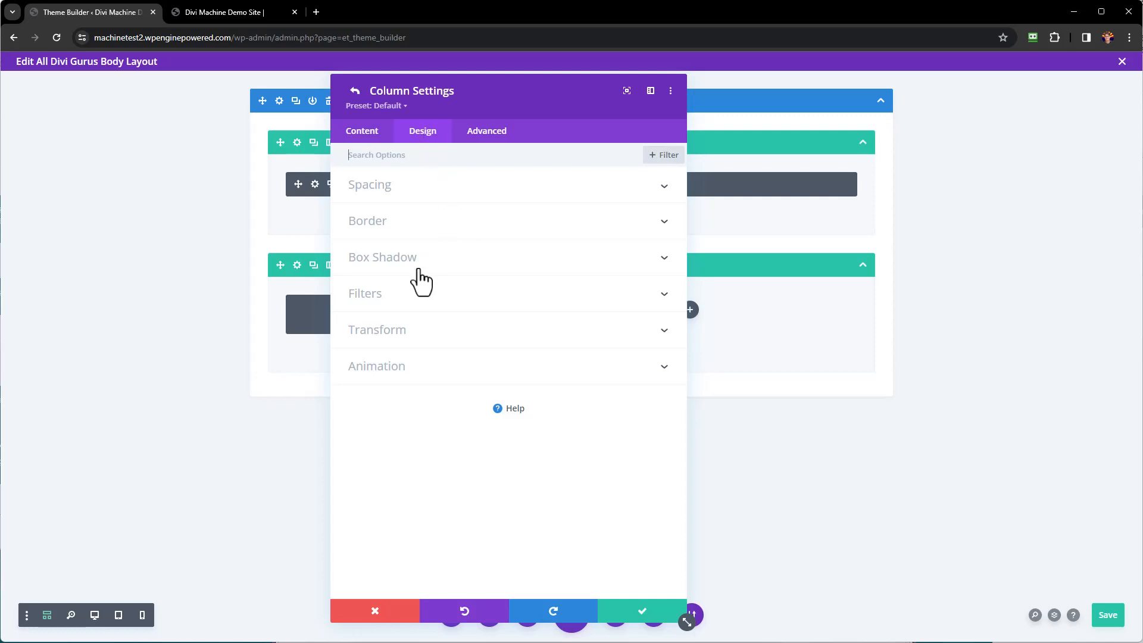
click(395, 196)
click(393, 232)
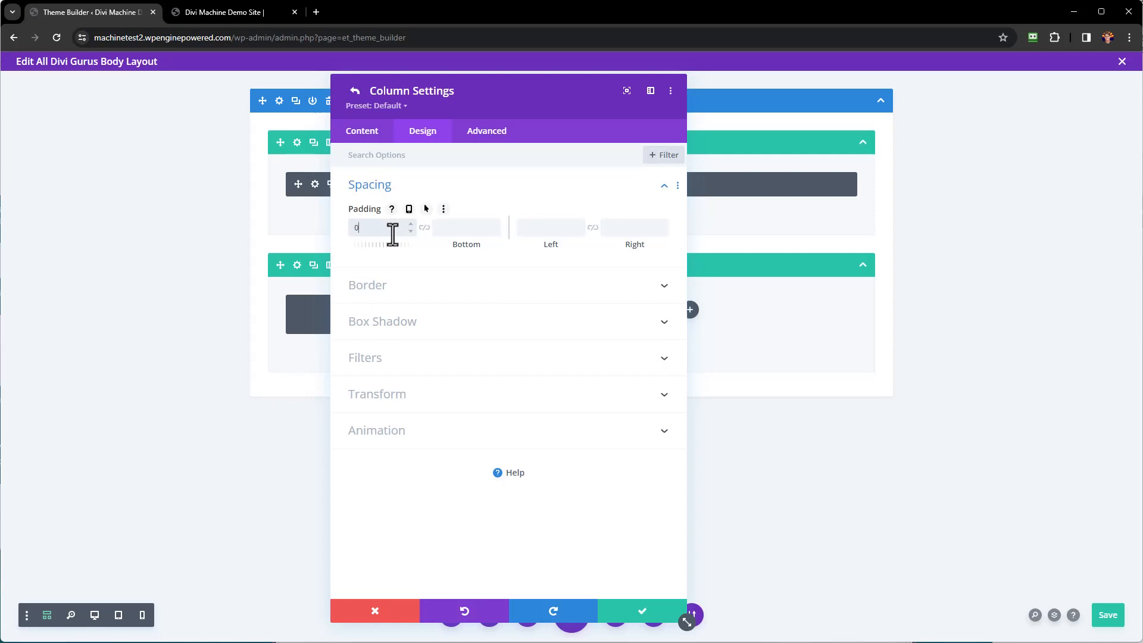
click(635, 618)
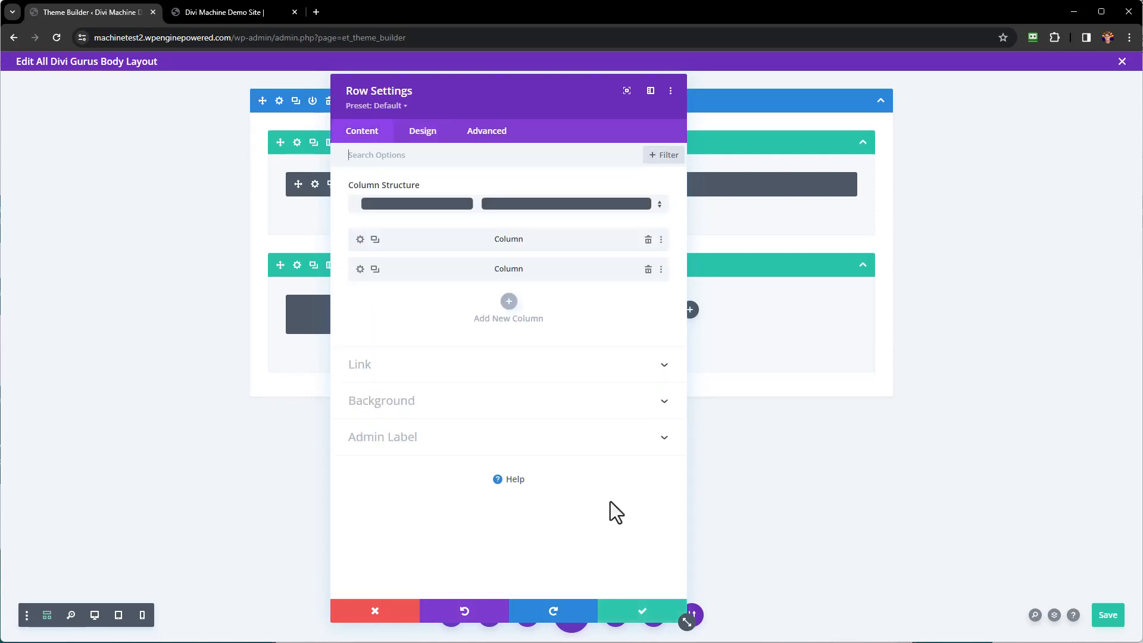
Set the second column's top padding to 5px and save the row settings.
click(360, 269)
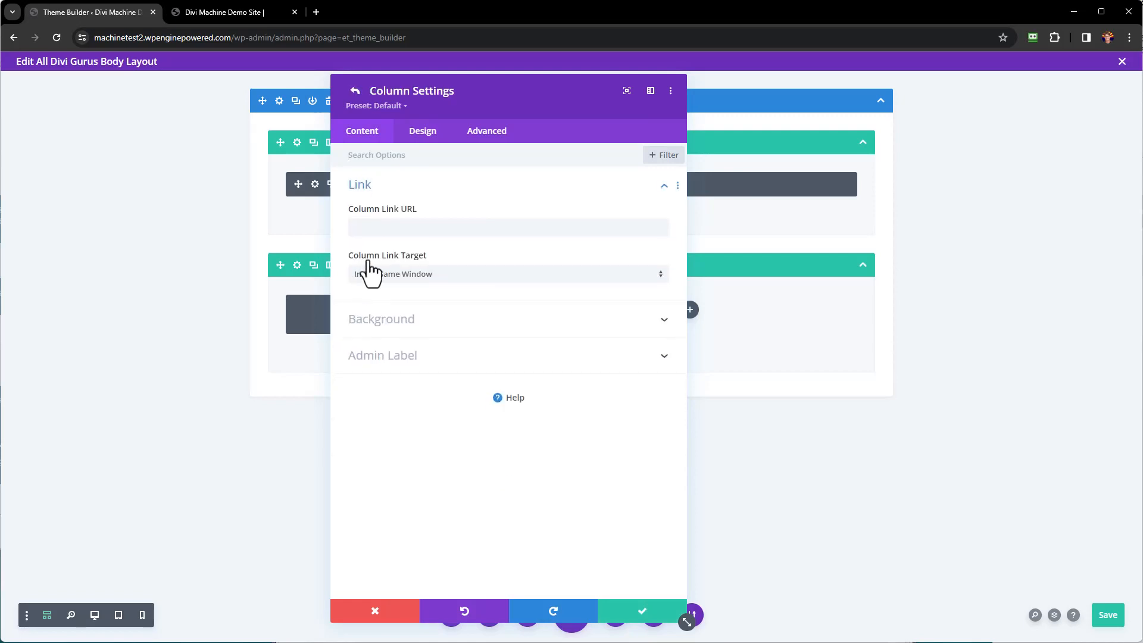
click(425, 135)
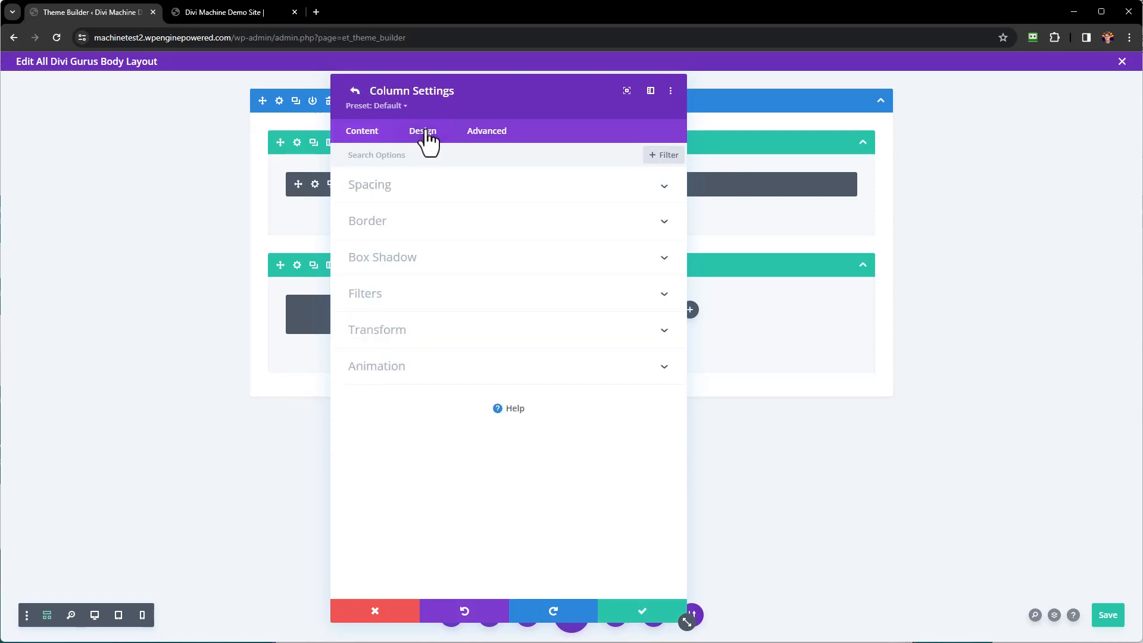
click(396, 191)
drag(383, 227, 350, 227)
text(5px)
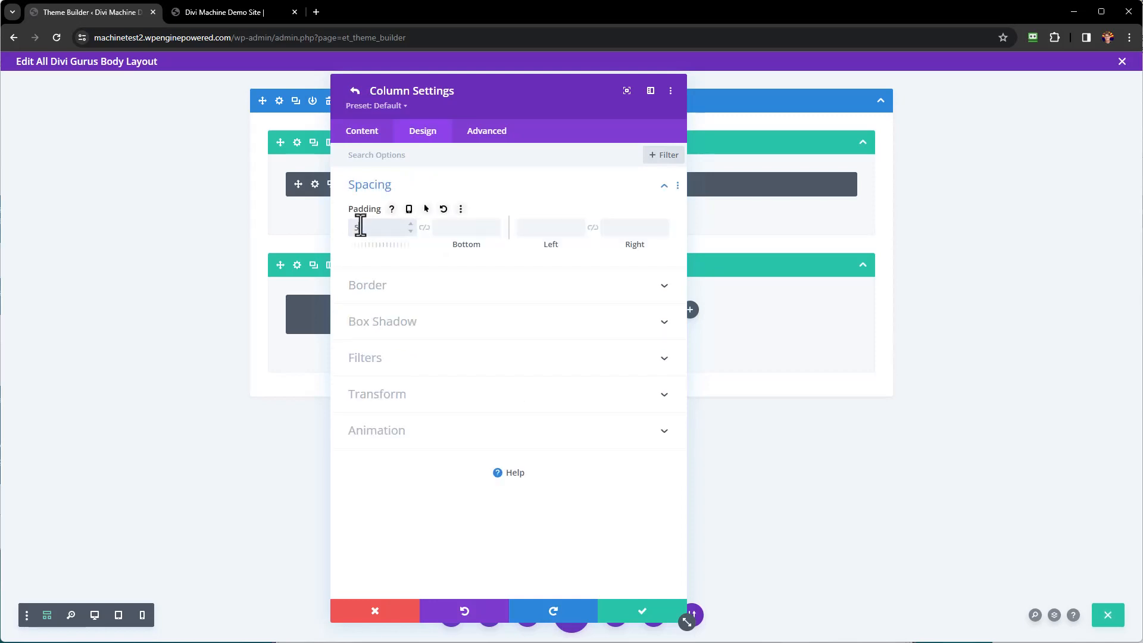
click(641, 613)
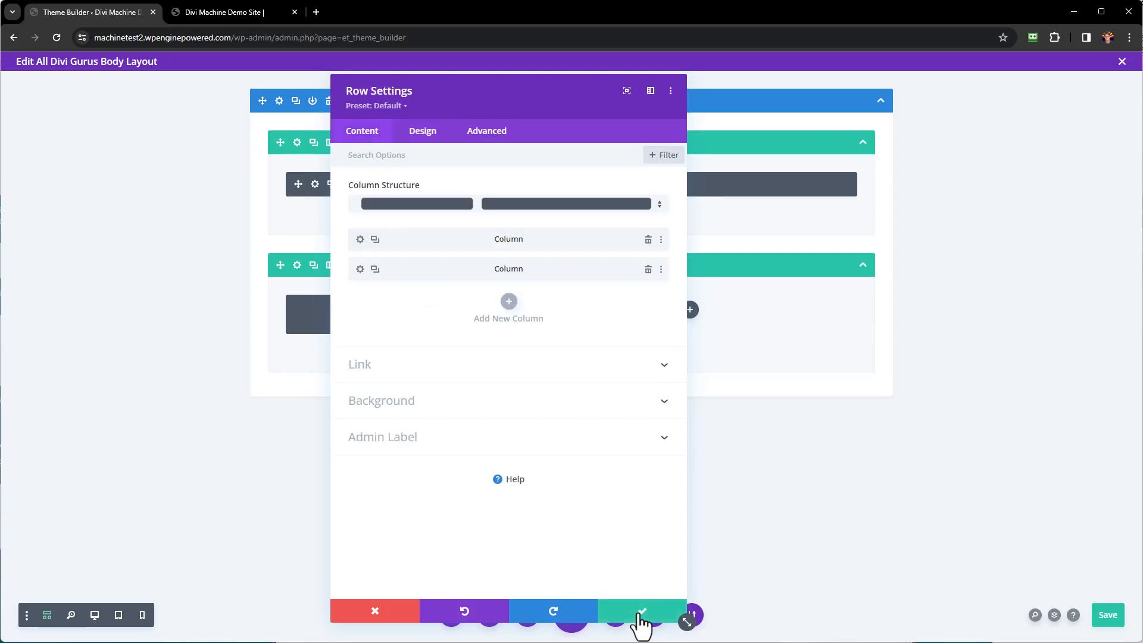
click(641, 613)
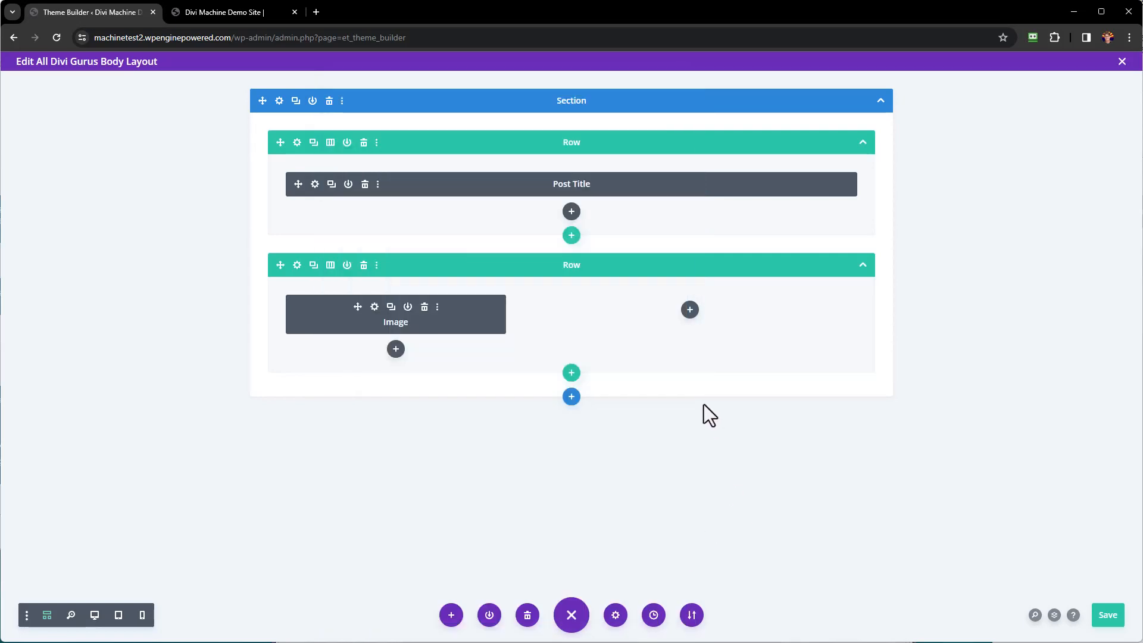
Add a Divi Machine ACF Item module to the right column showing the Location field with a colon label separator.
click(690, 310)
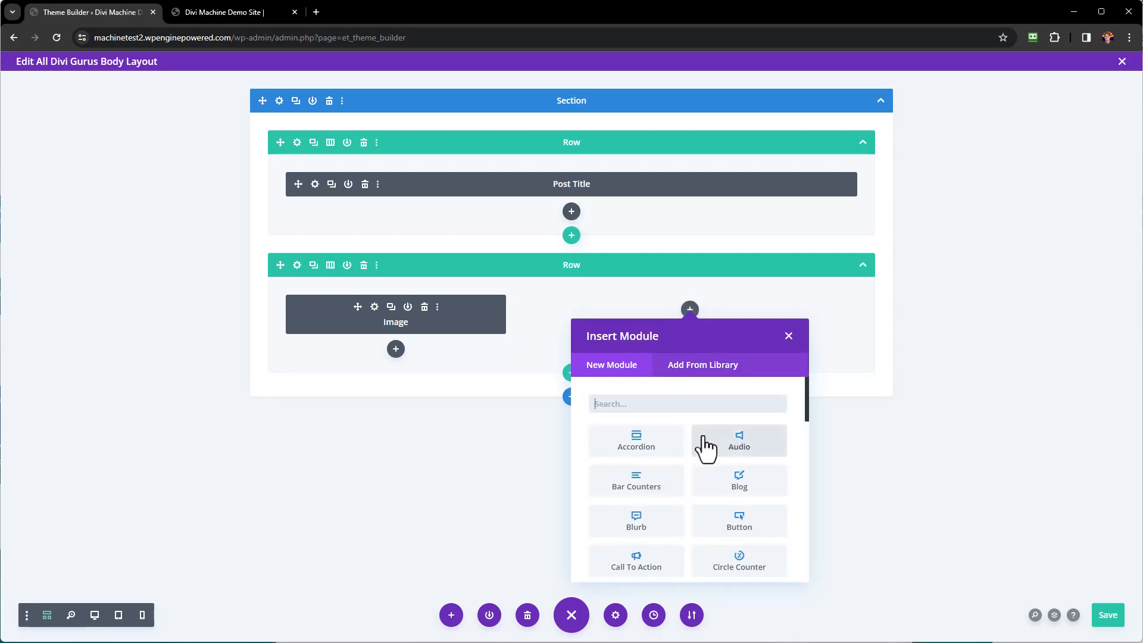
scroll(717, 452, down, 4)
scroll(721, 454, down, 6)
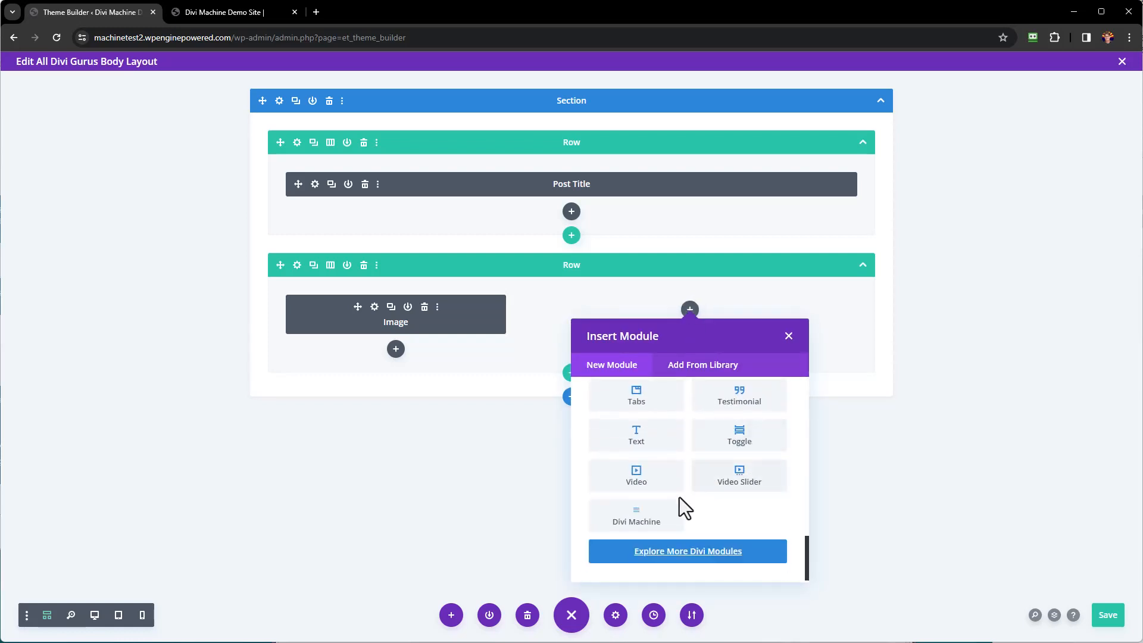
click(634, 523)
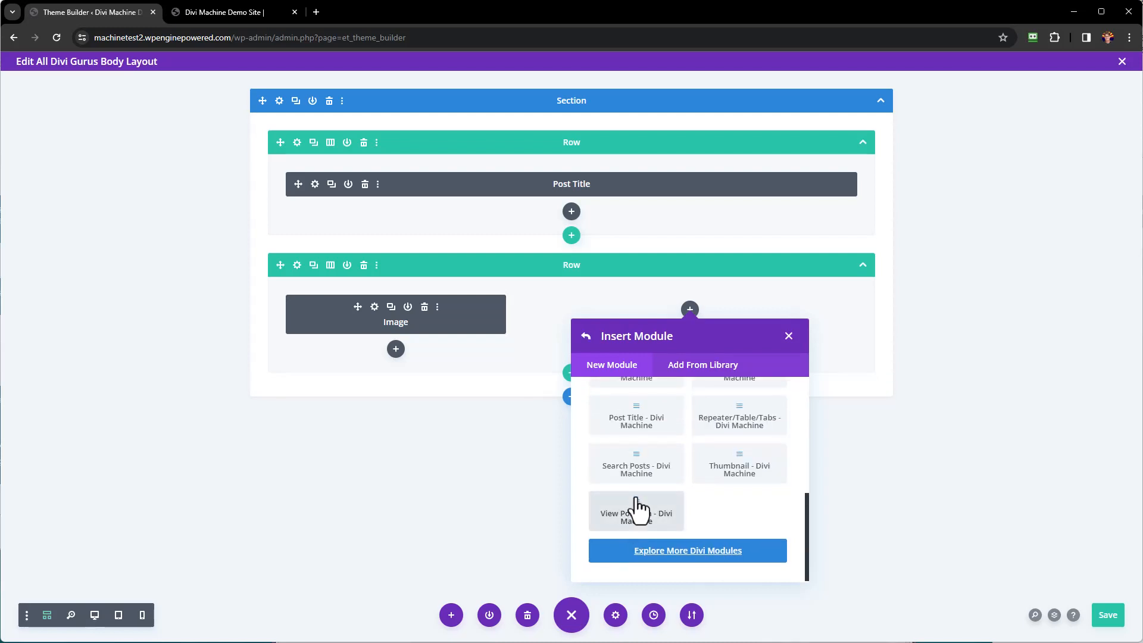
scroll(637, 504, up, 5)
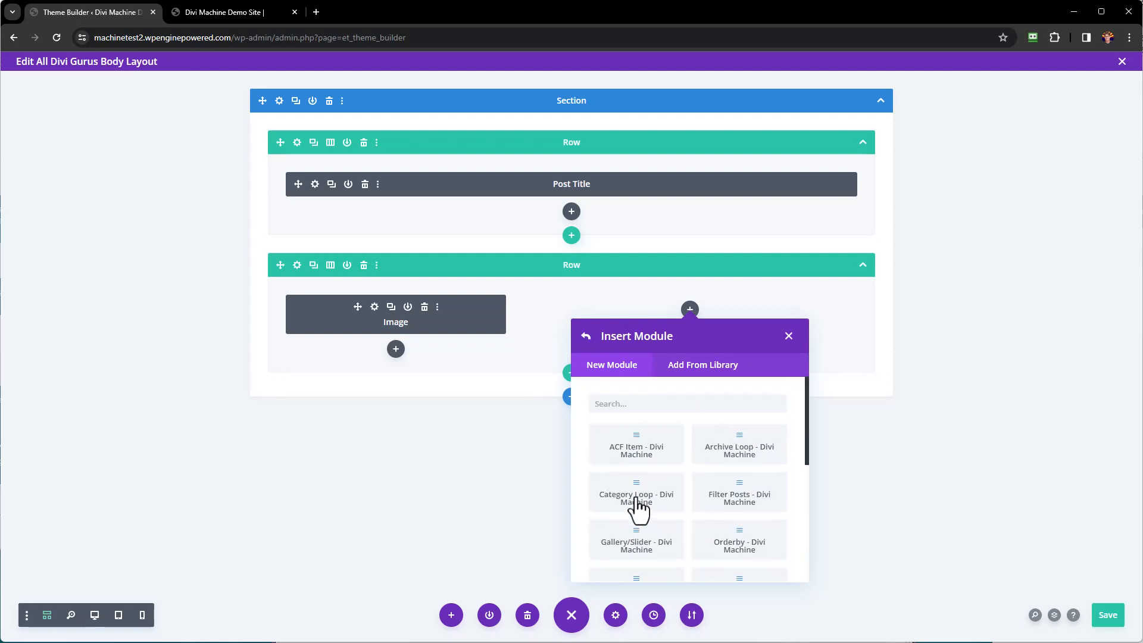
click(639, 452)
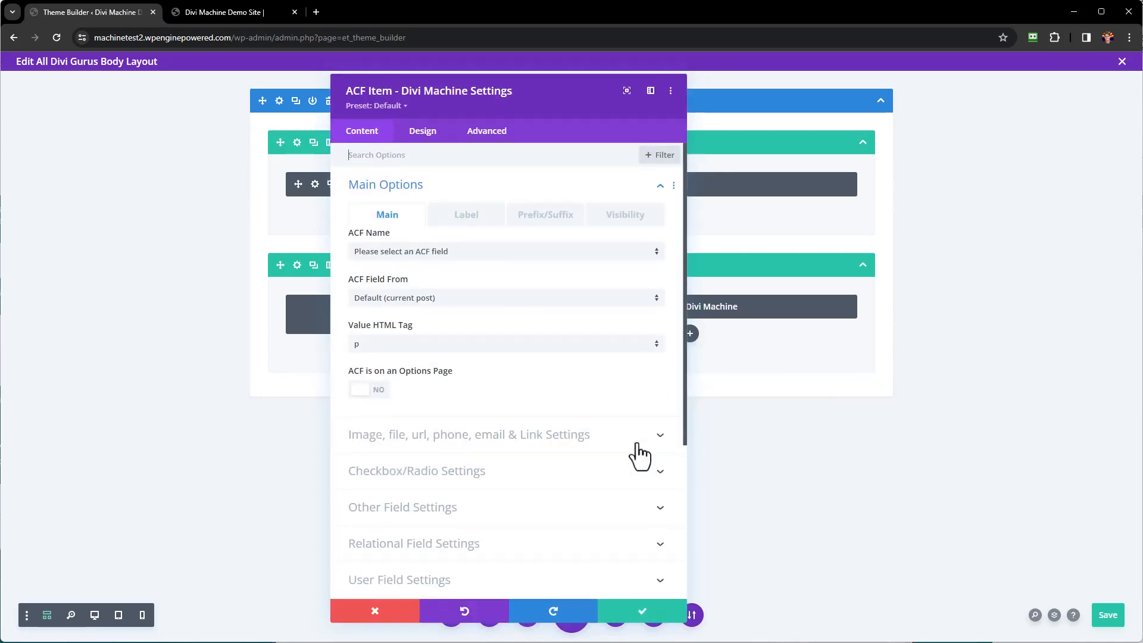
click(465, 267)
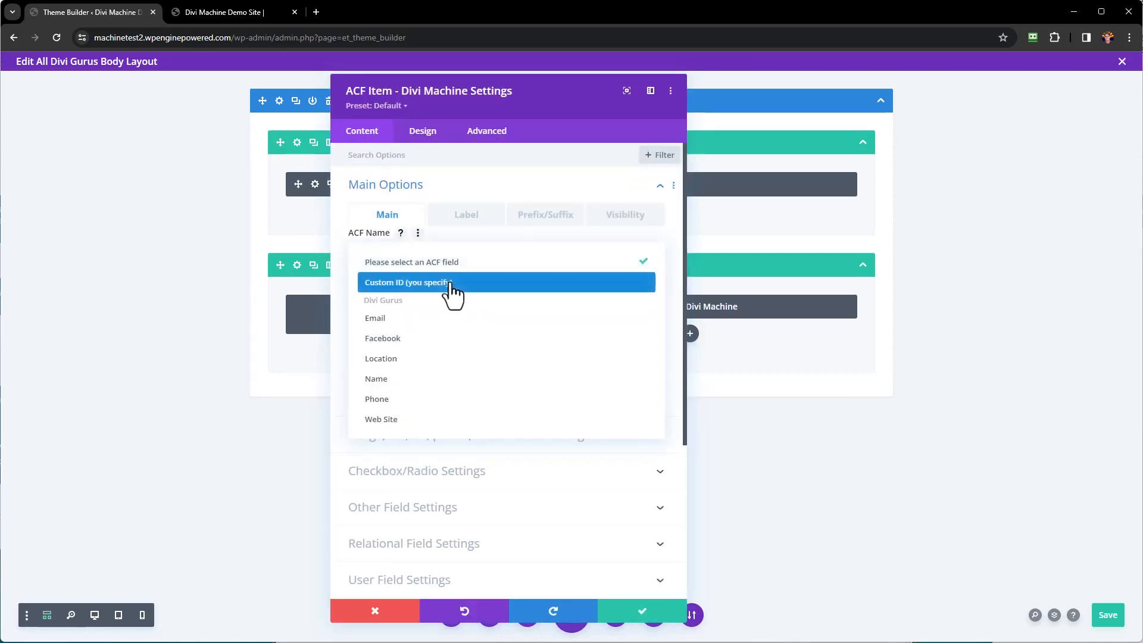
click(426, 359)
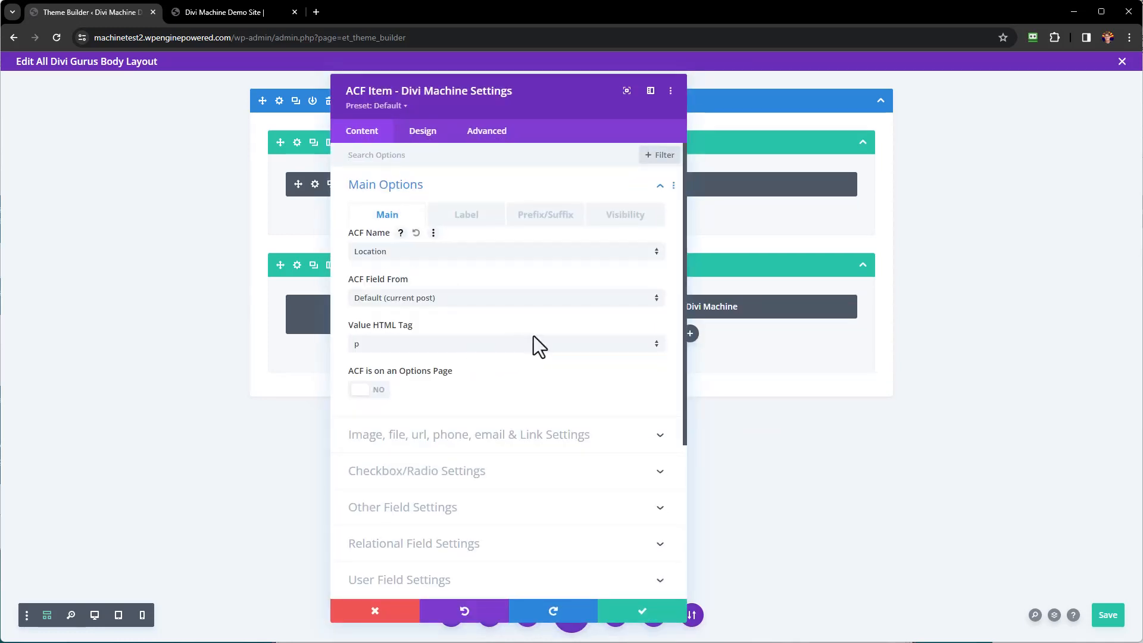
click(467, 223)
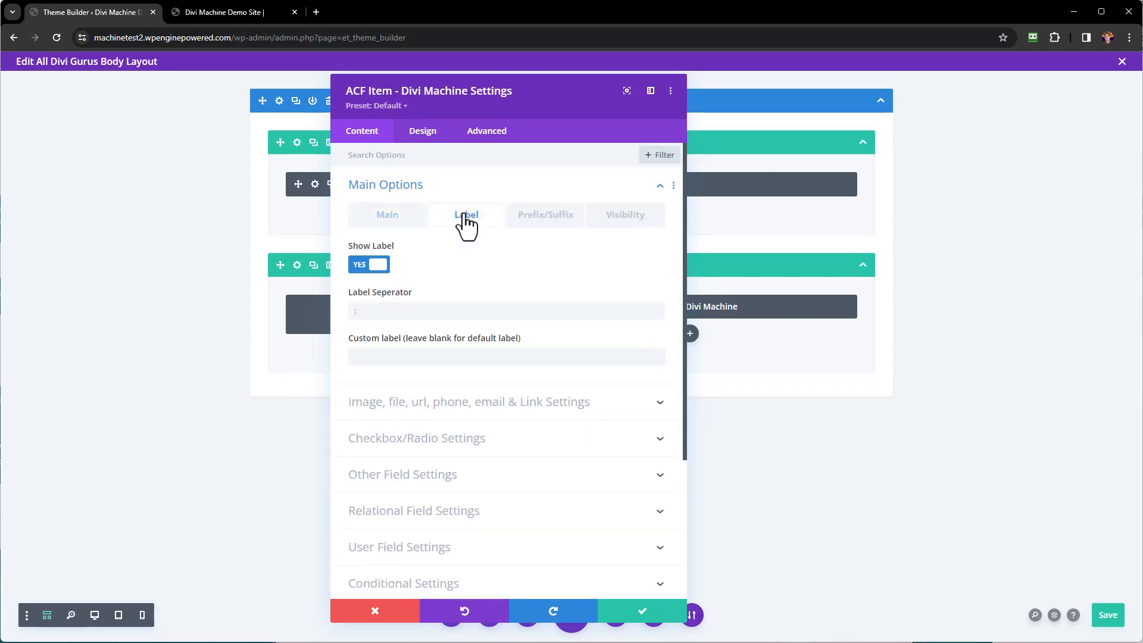
click(384, 318)
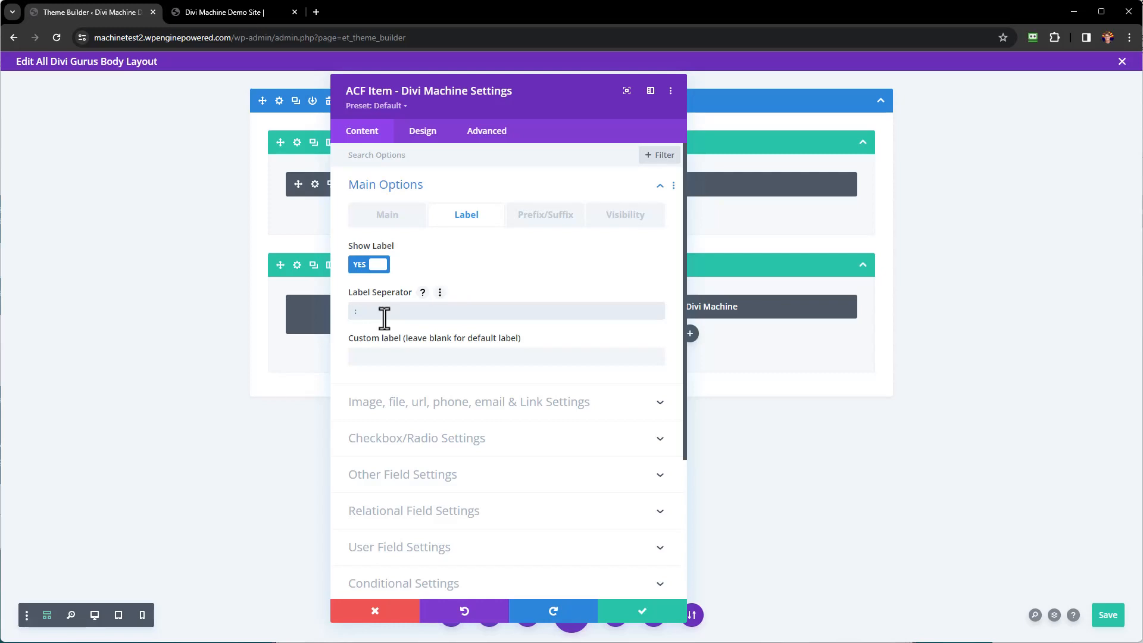
Set the ACF item's label font weight to Bold and save.
click(424, 136)
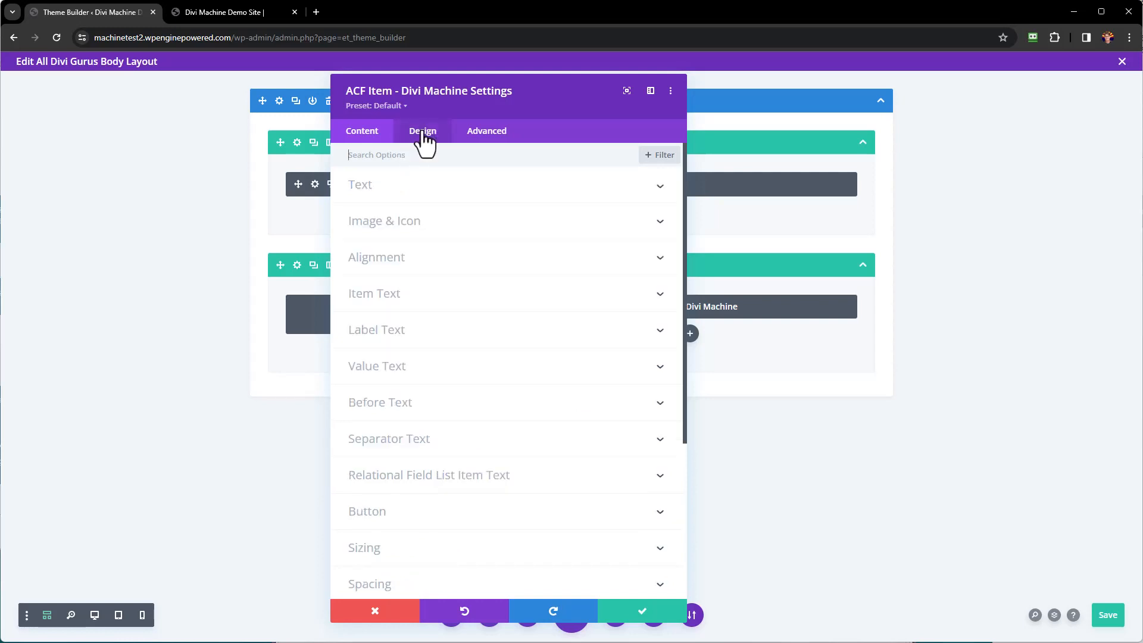
click(393, 334)
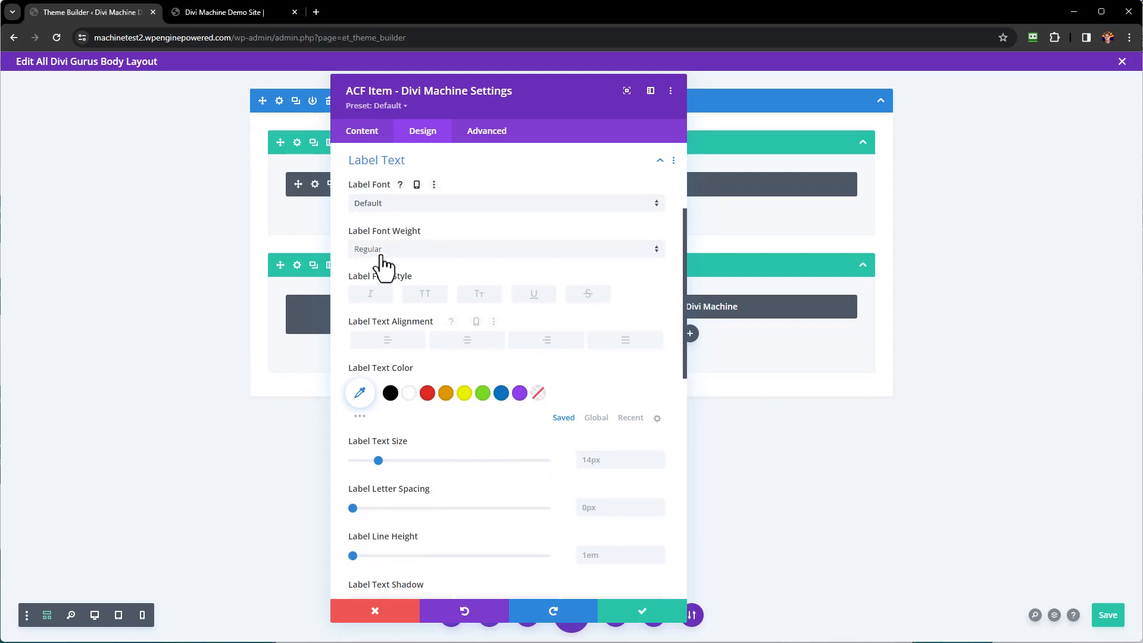
click(384, 253)
click(374, 321)
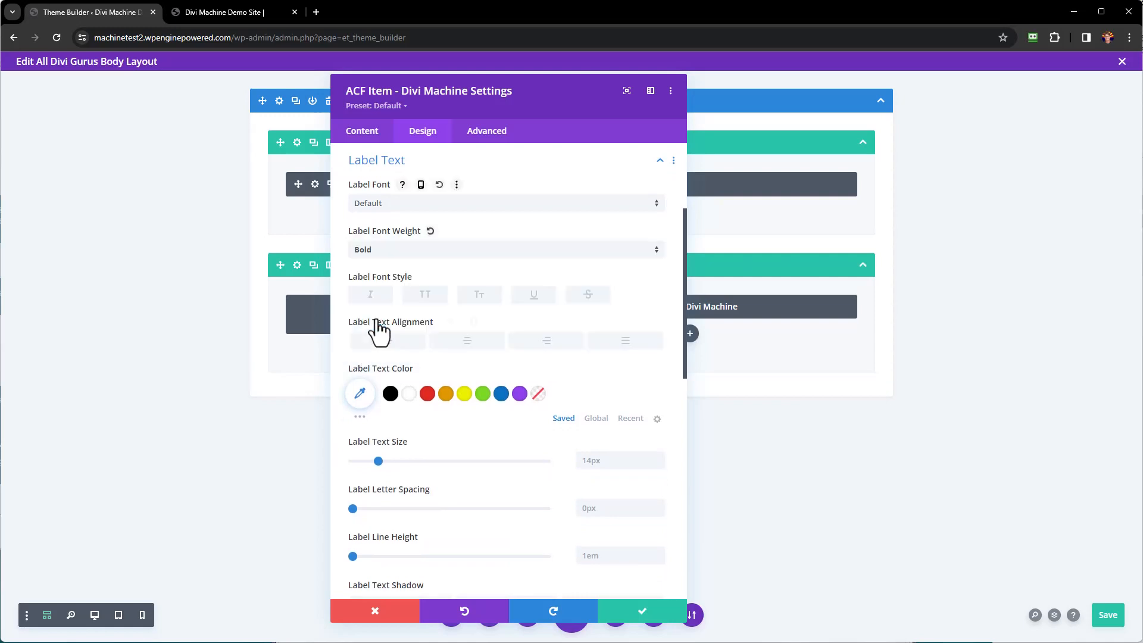
click(641, 611)
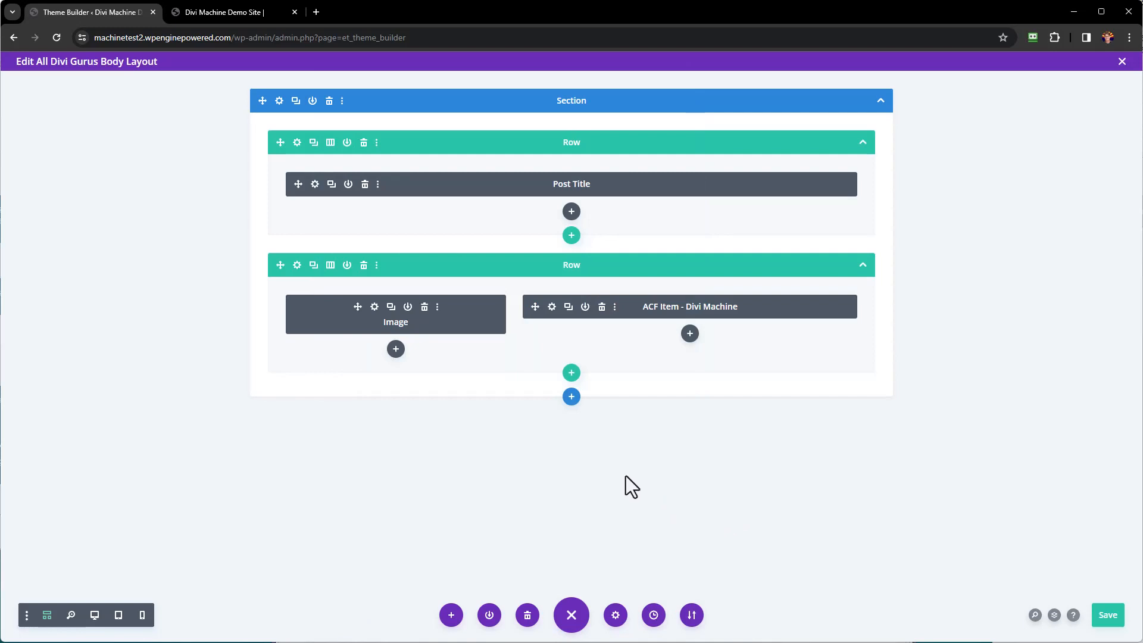
Duplicate the ACF item and change its field to Web Site.
click(569, 307)
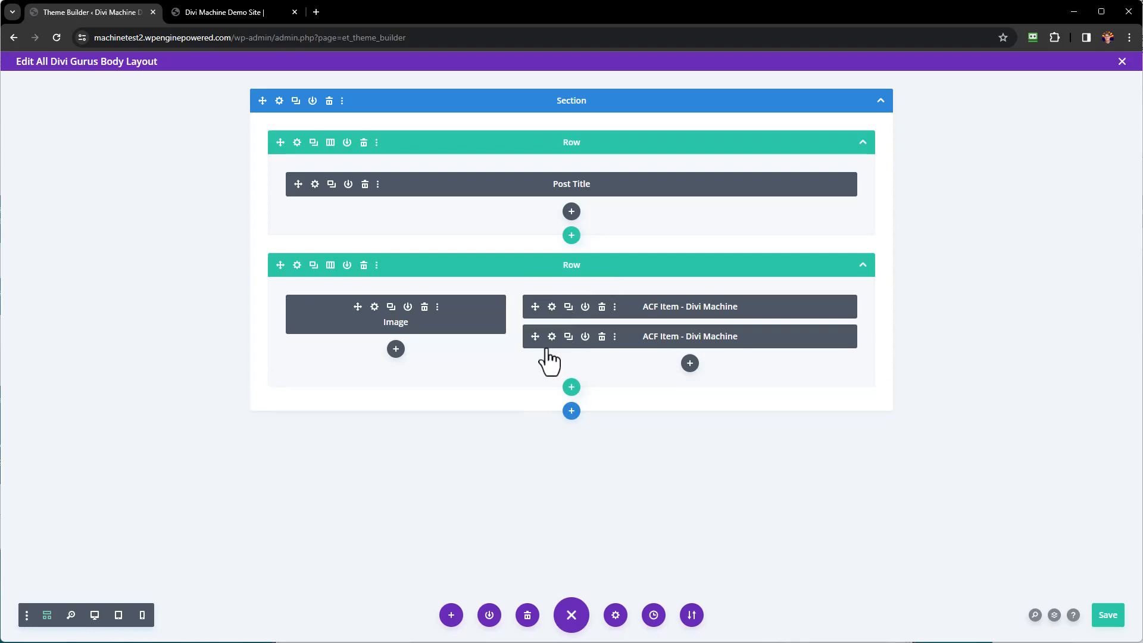
click(552, 336)
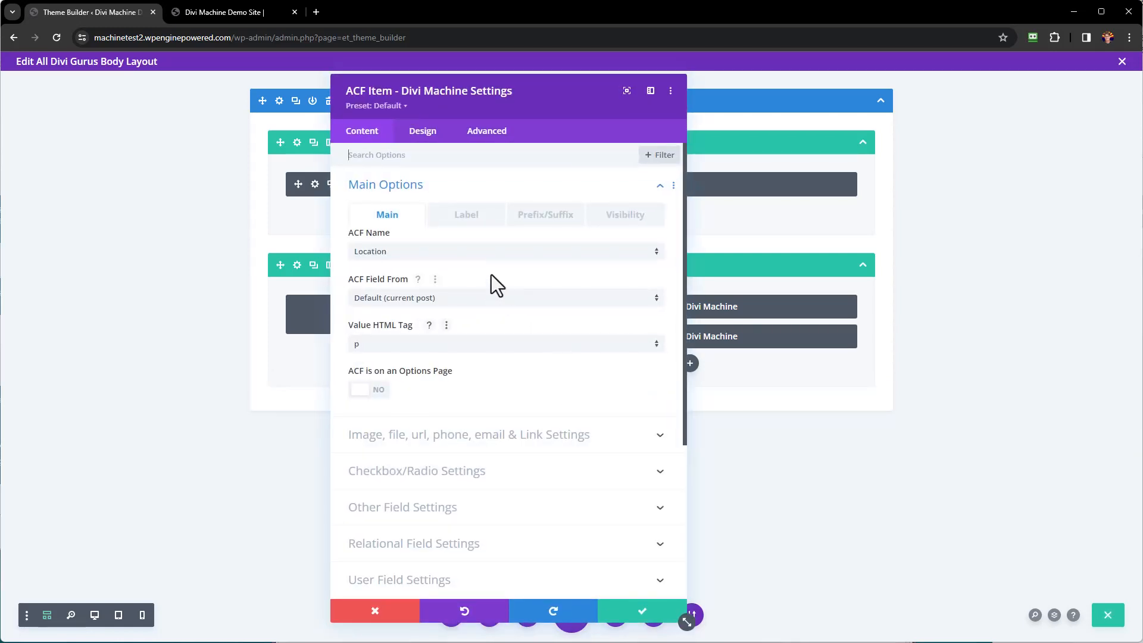
click(473, 252)
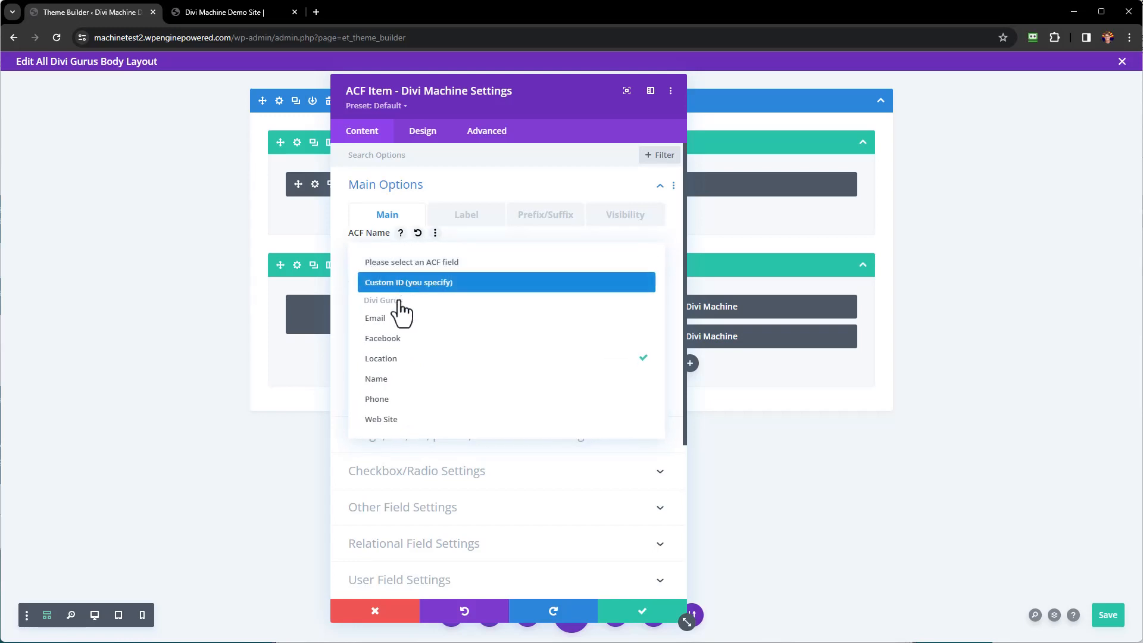
click(400, 424)
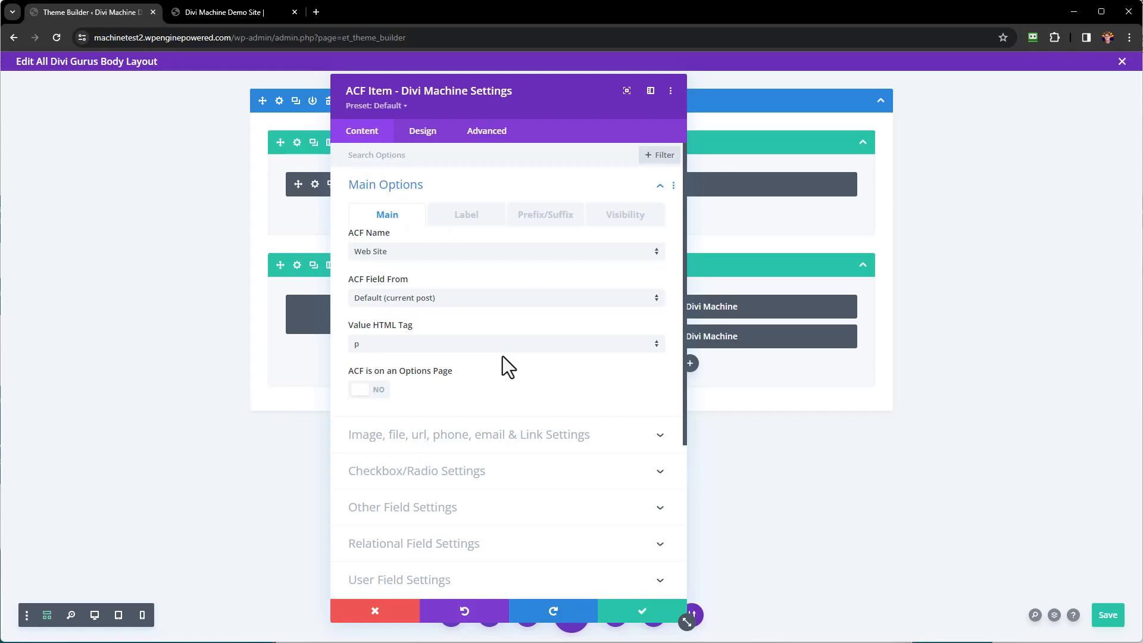
Set the item's link URL to the dynamic Web Site value and save.
scroll(503, 356, down, 4)
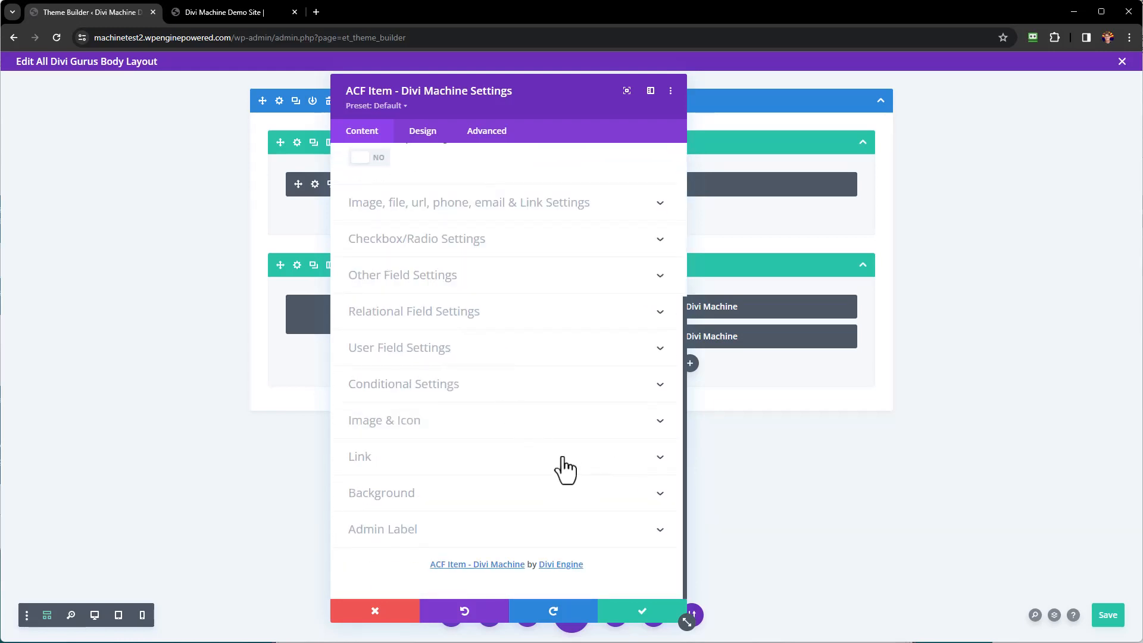
click(484, 464)
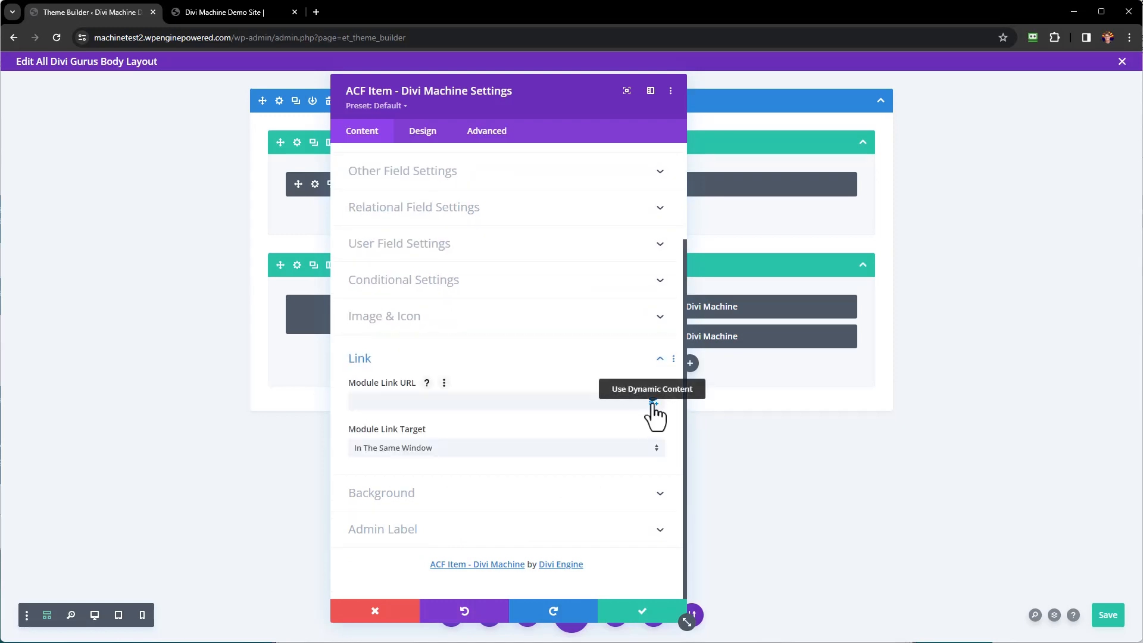
click(654, 402)
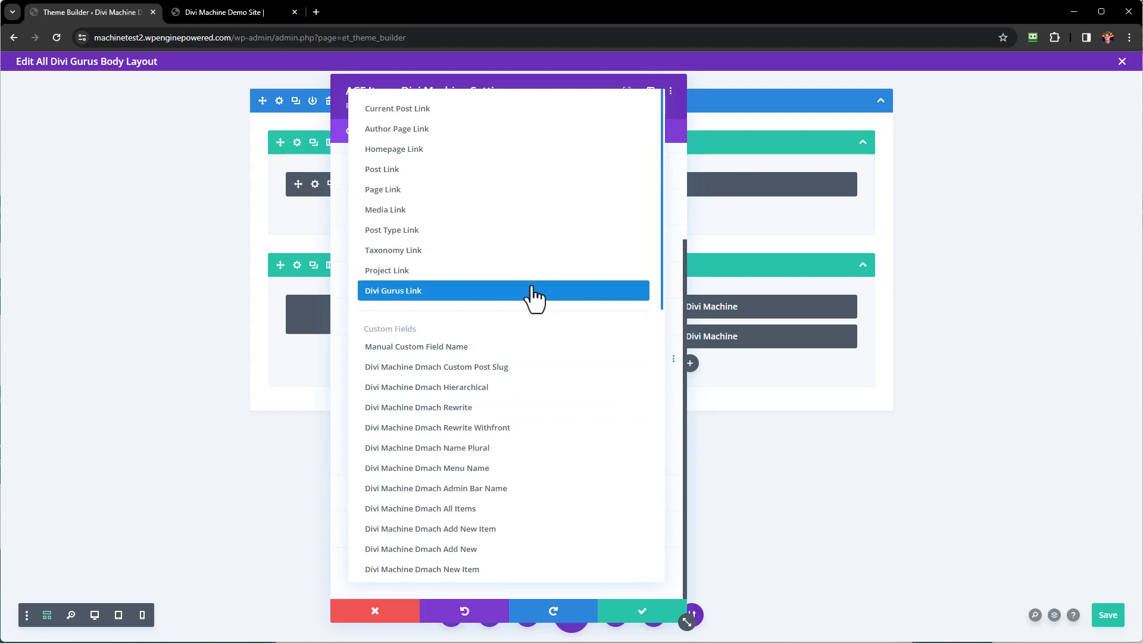
scroll(534, 300, down, 10)
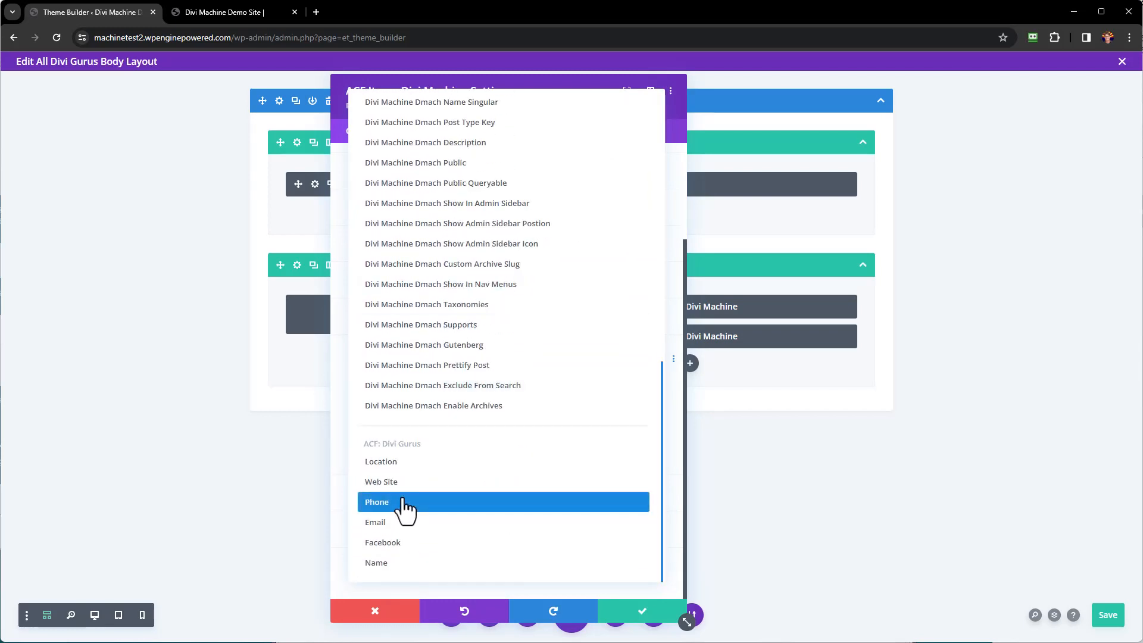
click(394, 486)
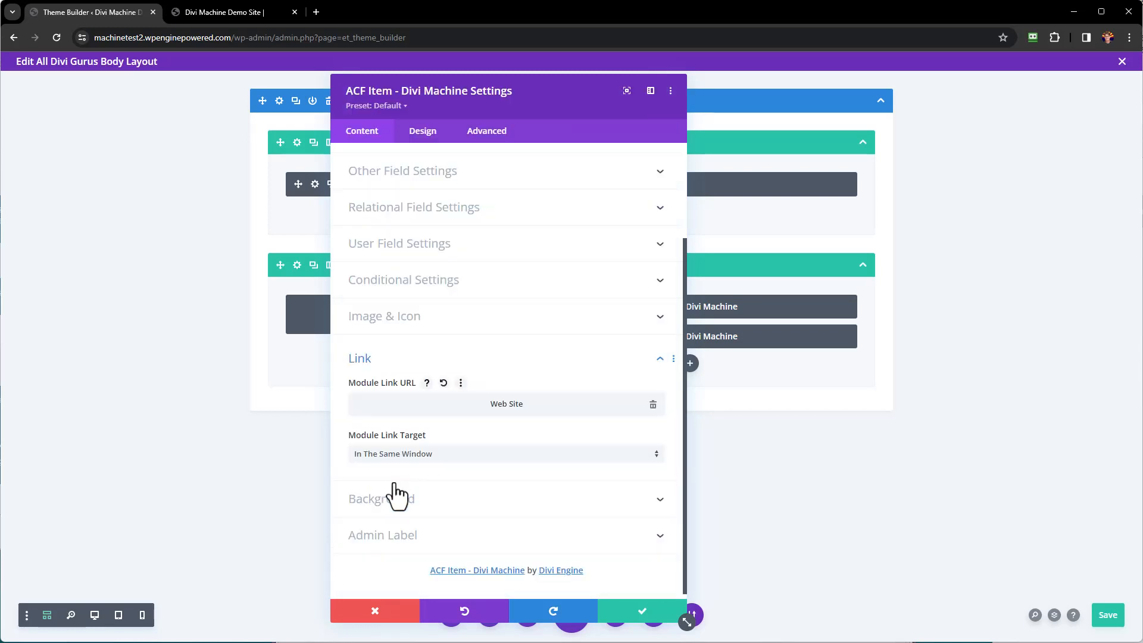
click(644, 615)
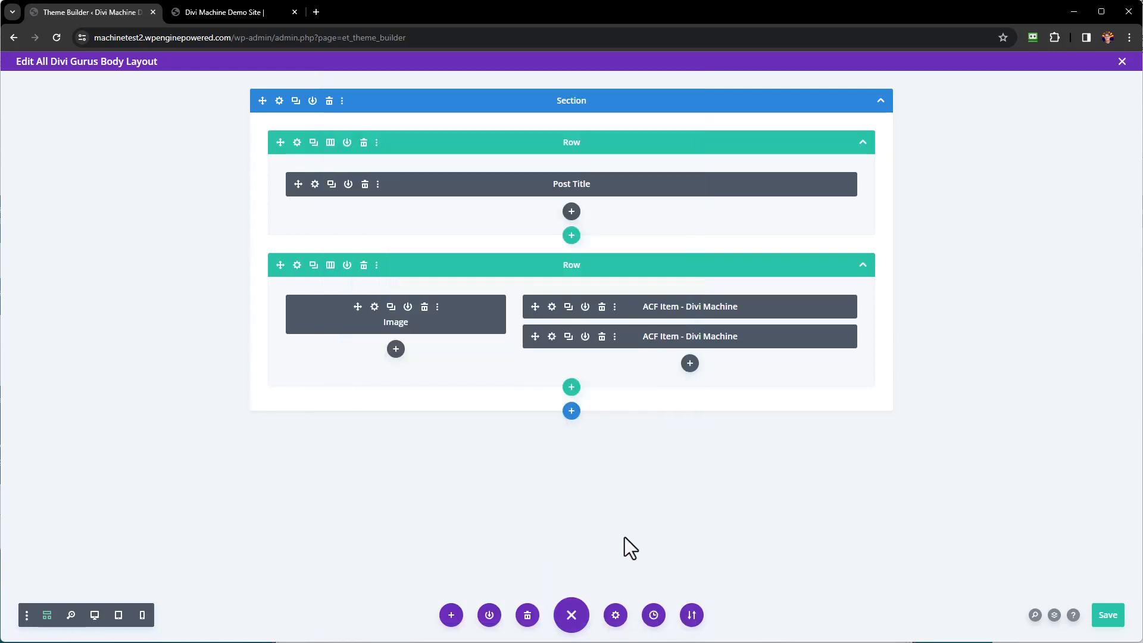
Duplicate the Web Site ACF item and change its field to Phone.
click(567, 338)
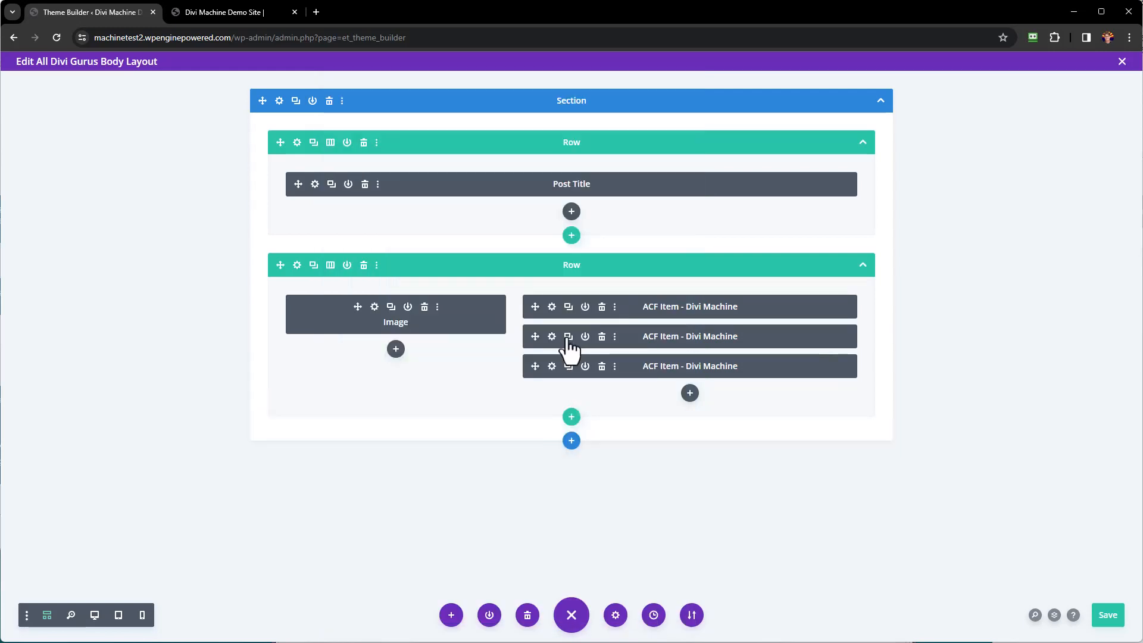
click(552, 368)
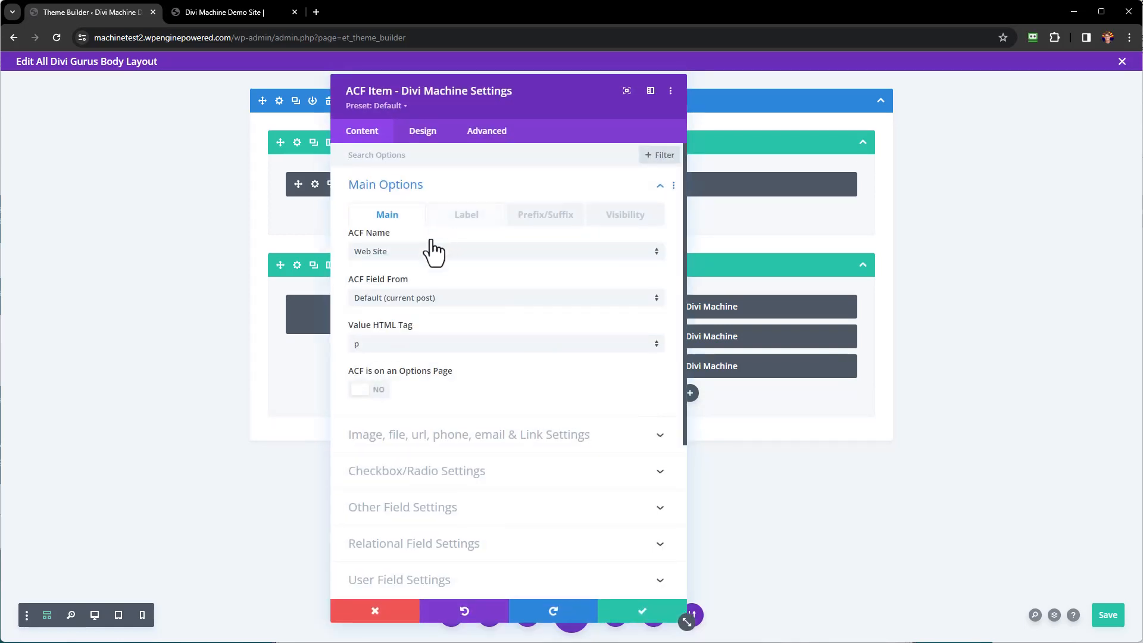
click(431, 256)
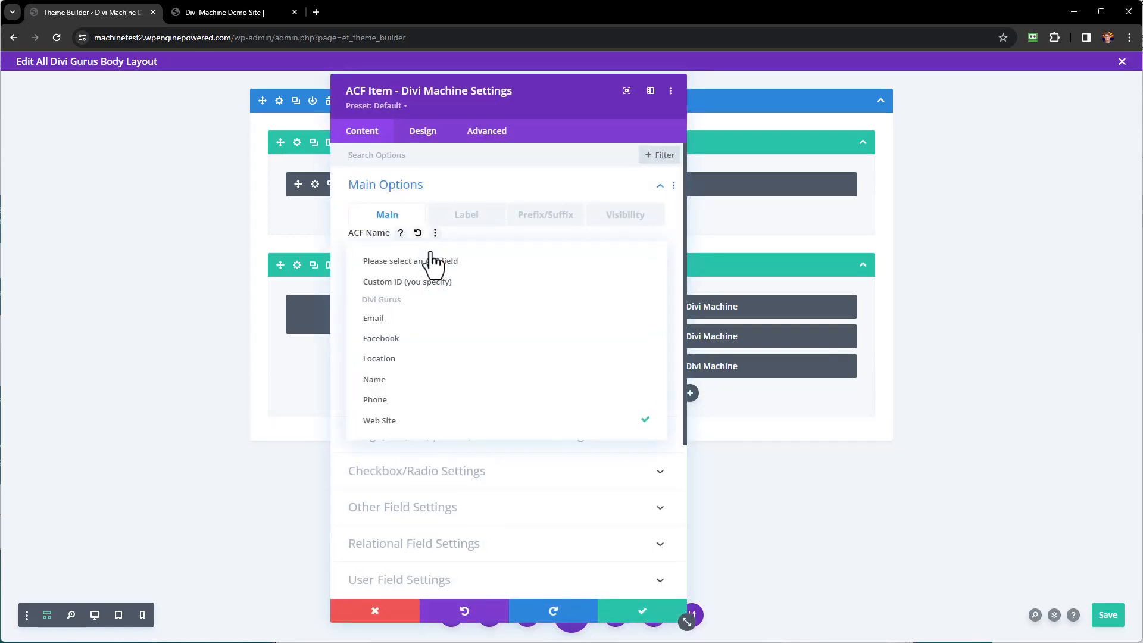
click(401, 400)
Replace the Web Site link with the dynamic Phone value, save, and duplicate the Phone item.
scroll(515, 356, down, 4)
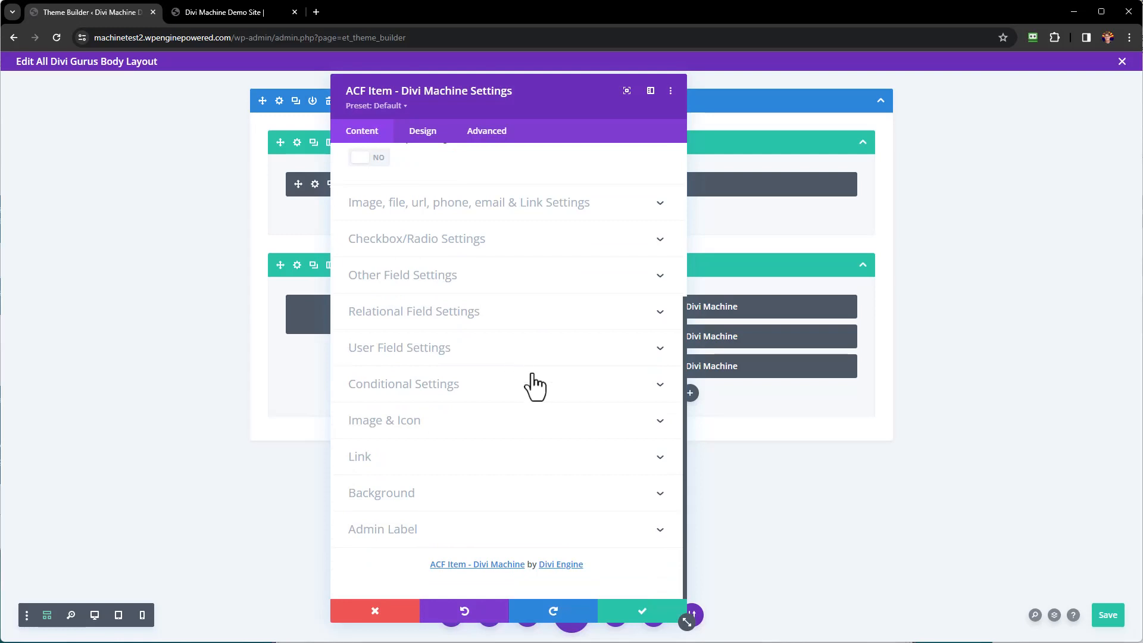
click(657, 460)
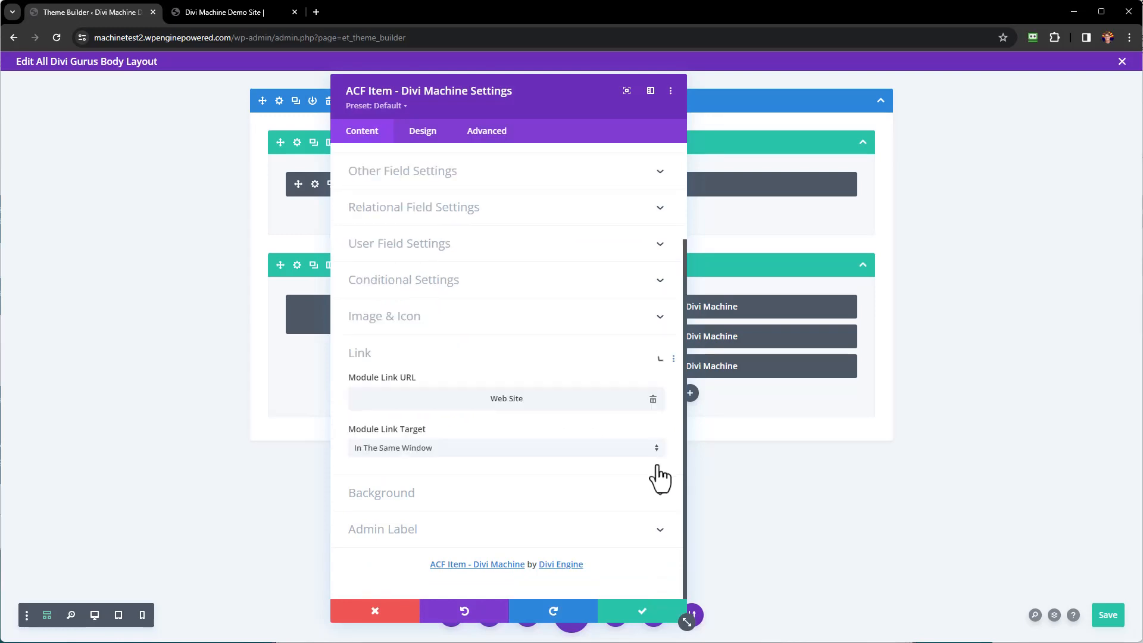
click(653, 401)
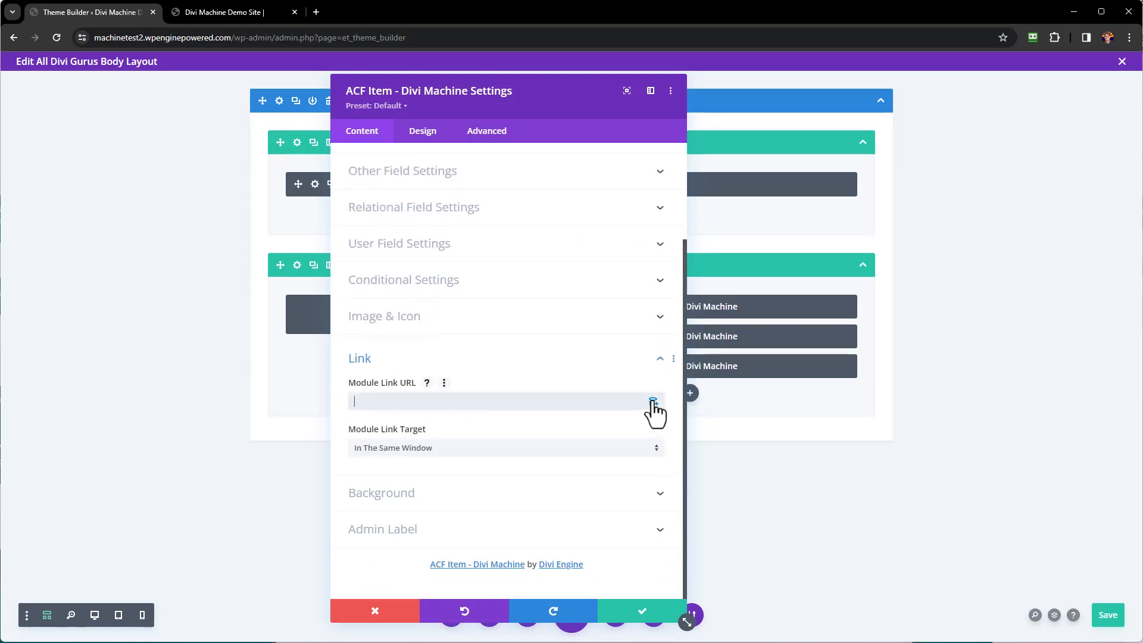
click(653, 401)
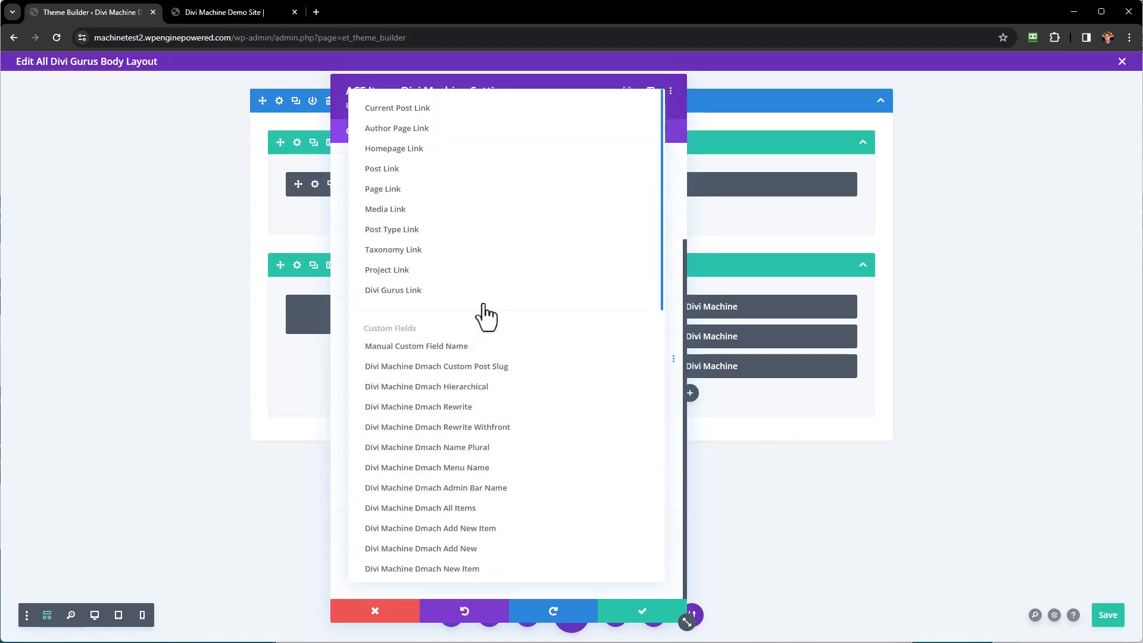
scroll(486, 316, down, 5)
scroll(485, 319, down, 1)
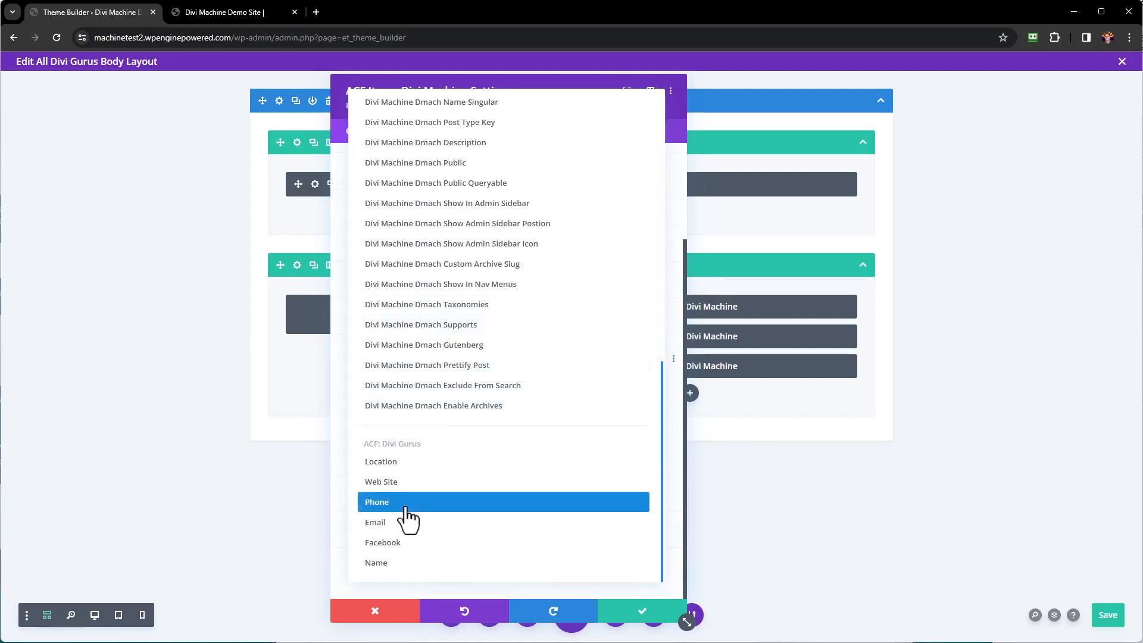
click(406, 506)
click(637, 617)
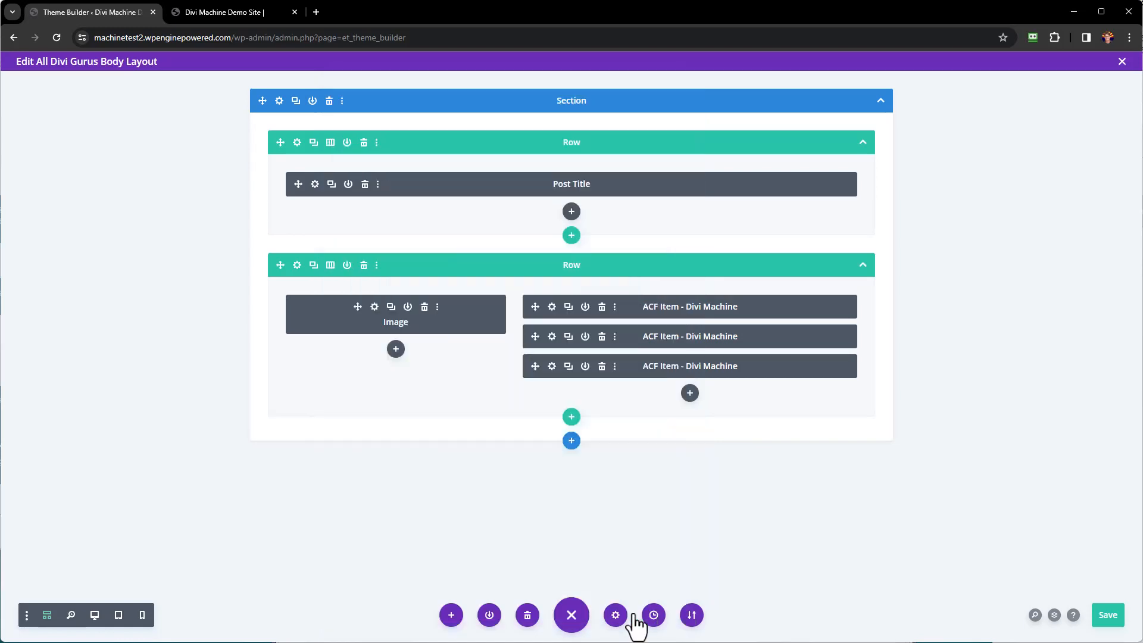
click(569, 366)
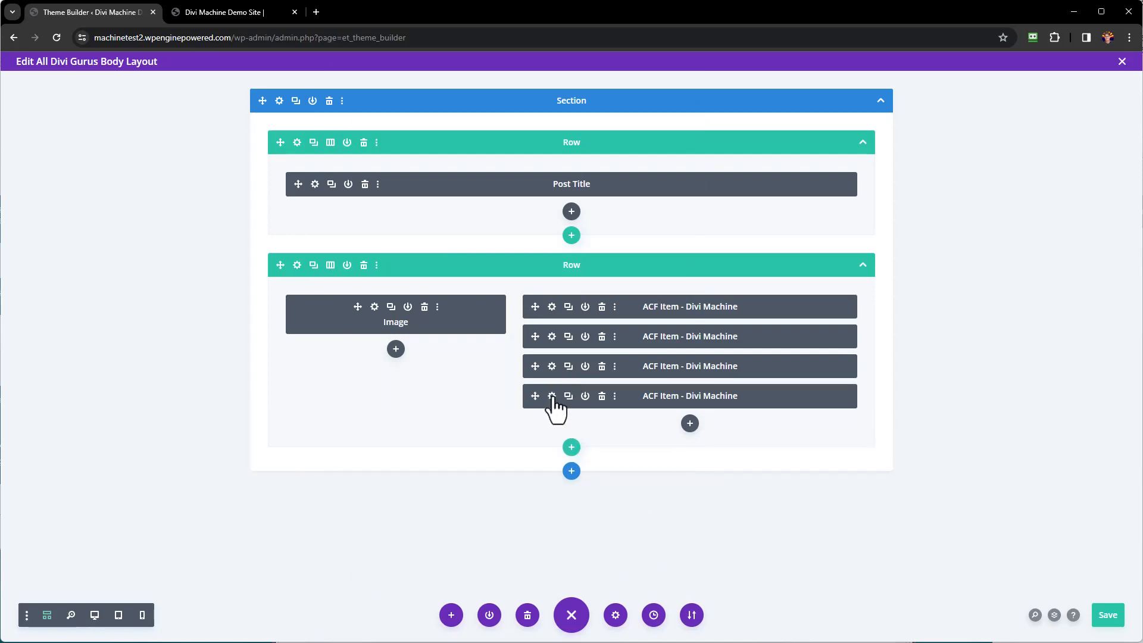
Change the fourth ACF item's field from Phone to Email.
click(552, 396)
click(455, 253)
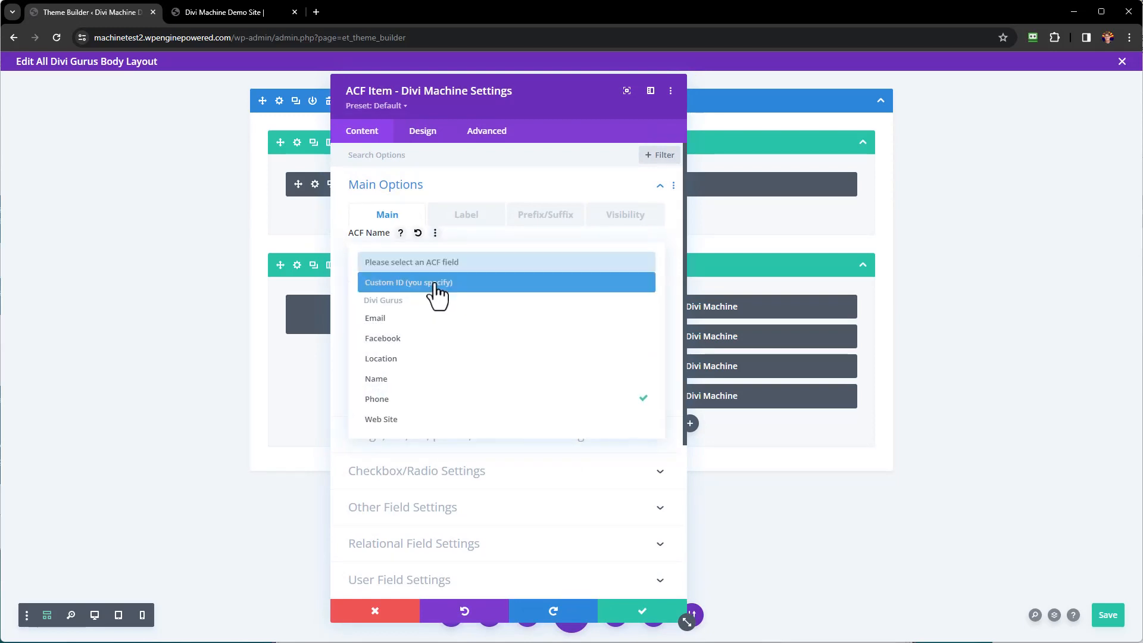
click(410, 319)
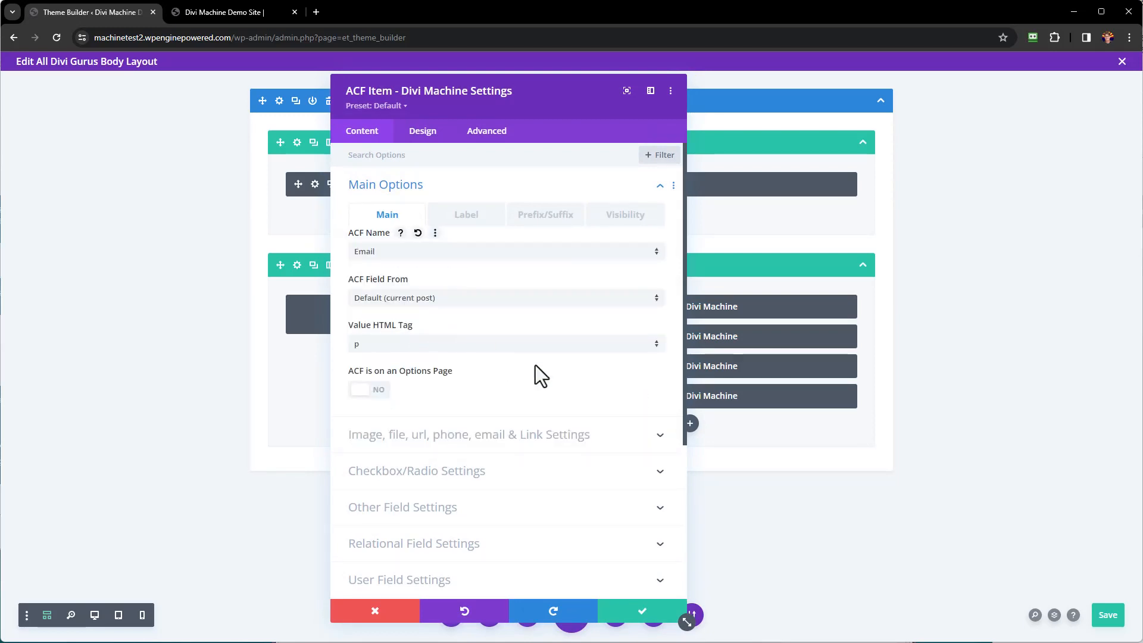
Replace the Phone link URL with the dynamic Email value and save.
scroll(534, 366, down, 4)
click(659, 457)
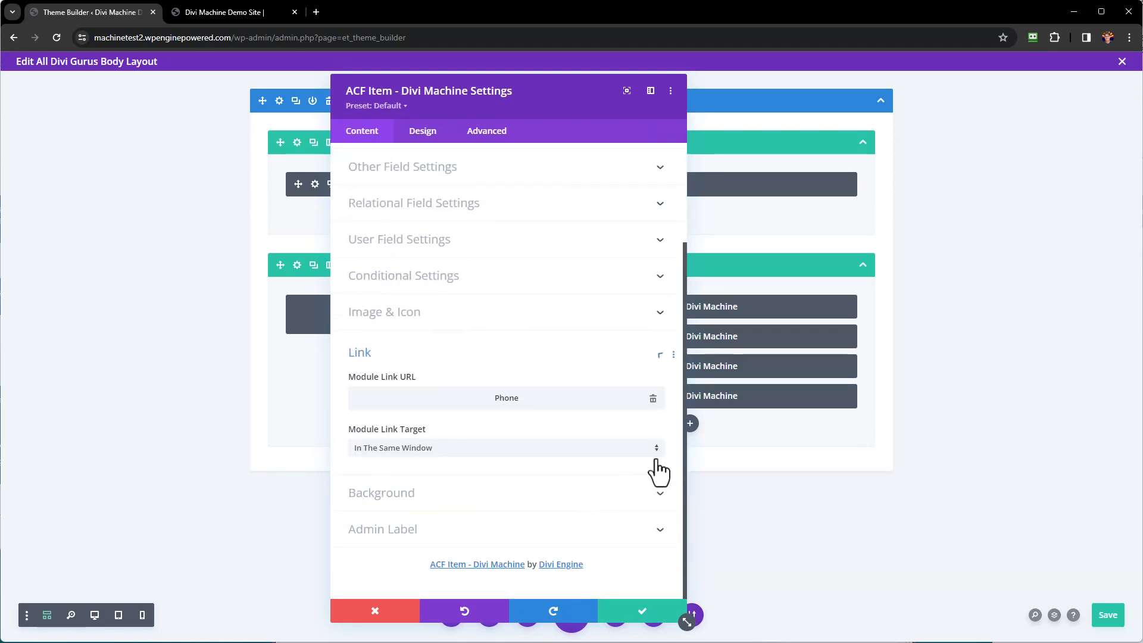
click(653, 400)
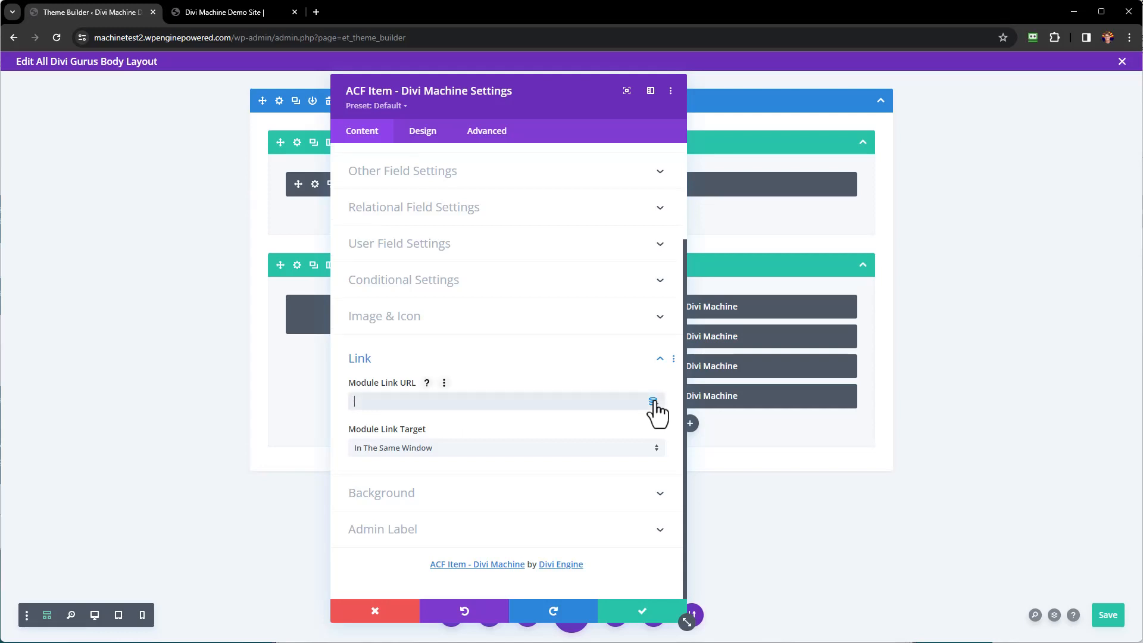
click(654, 406)
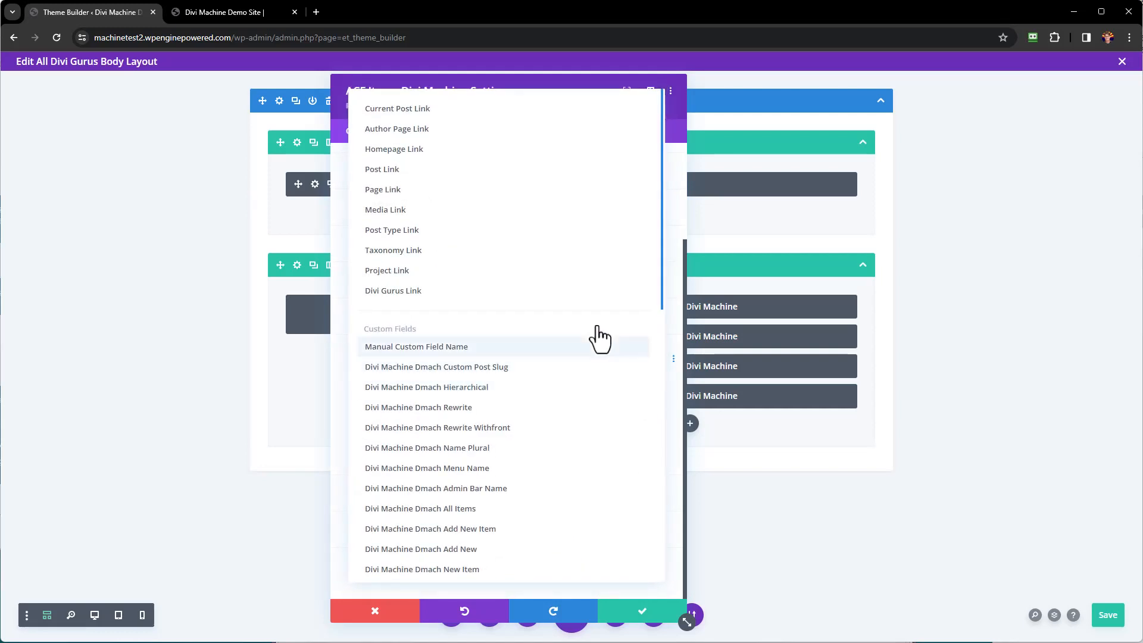
scroll(595, 357, down, 12)
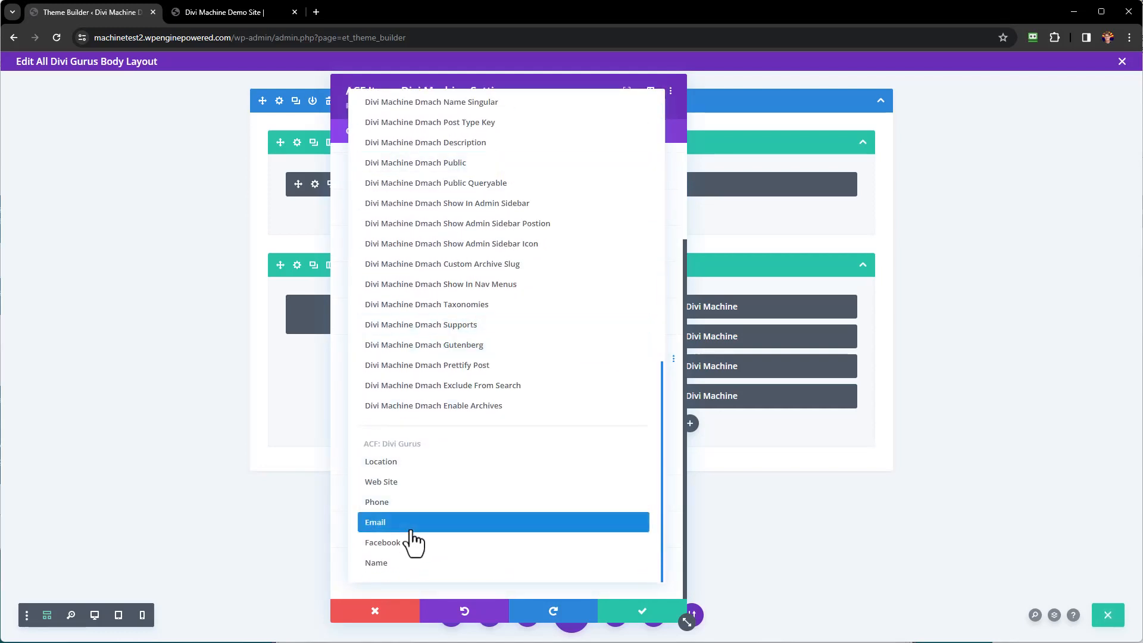
click(408, 523)
click(632, 613)
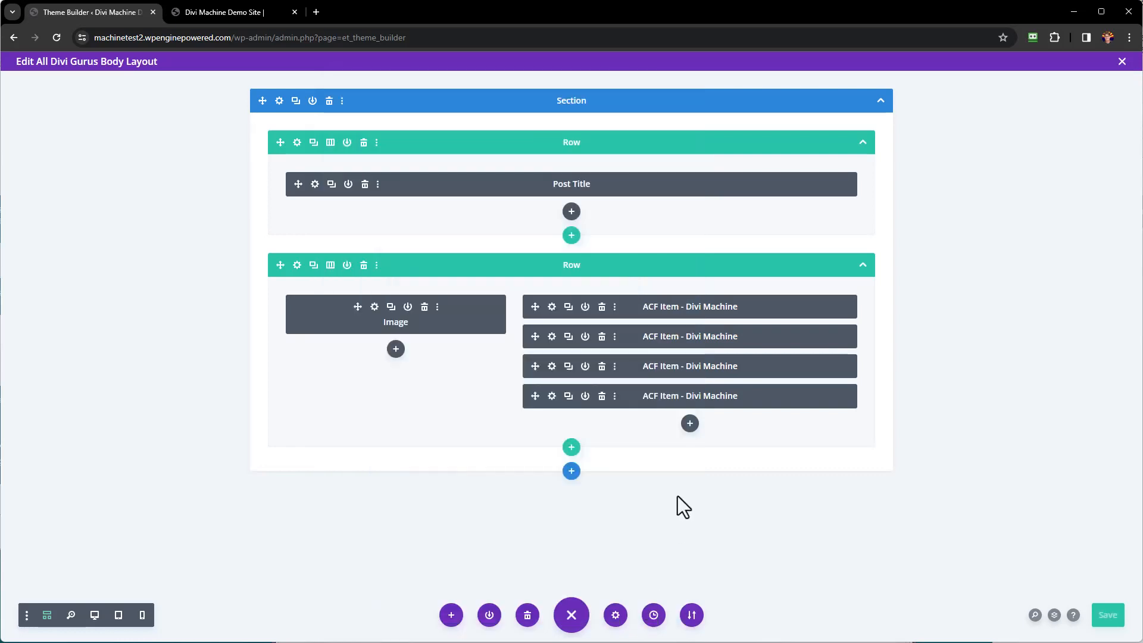
Insert a Social Media Follow module below the ACF items.
click(690, 423)
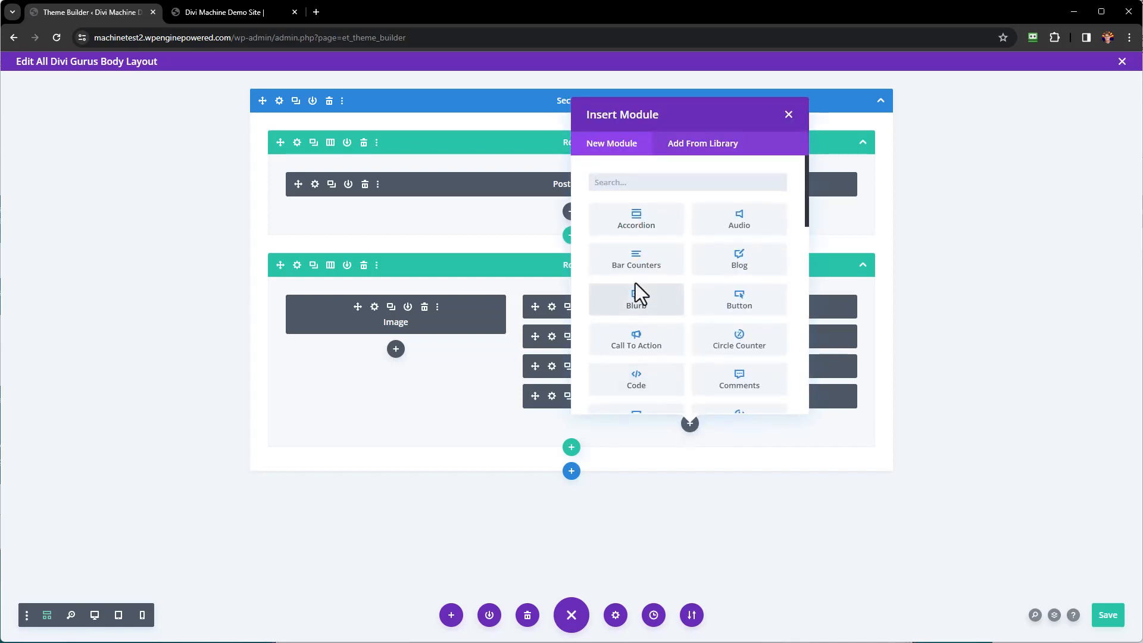
scroll(636, 286, down, 3)
scroll(634, 284, down, 4)
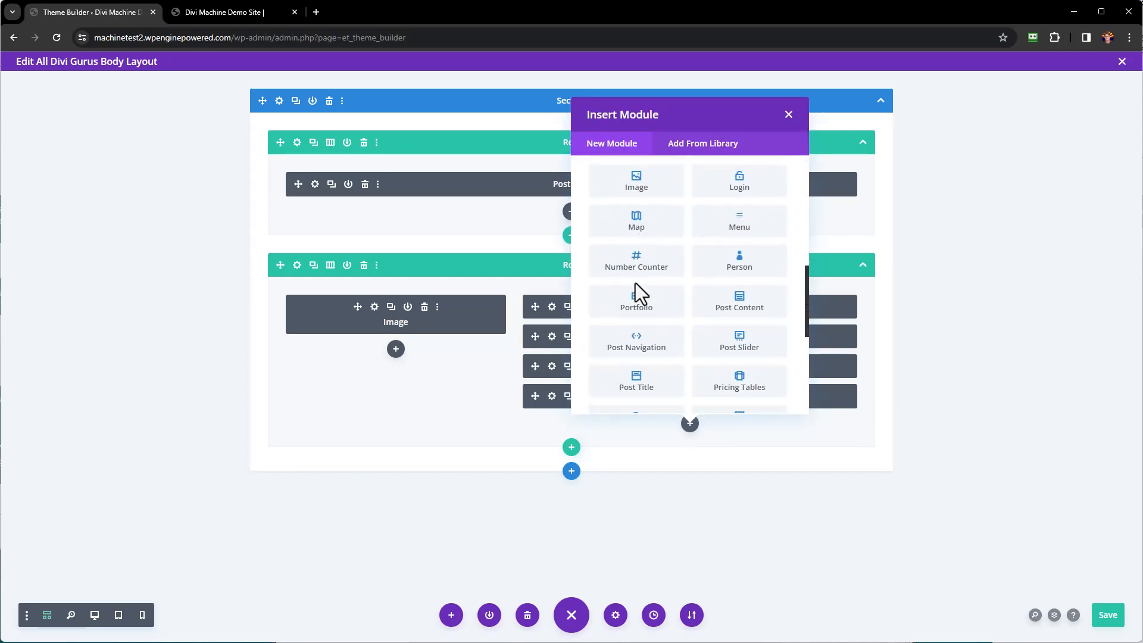
scroll(707, 305, down, 1)
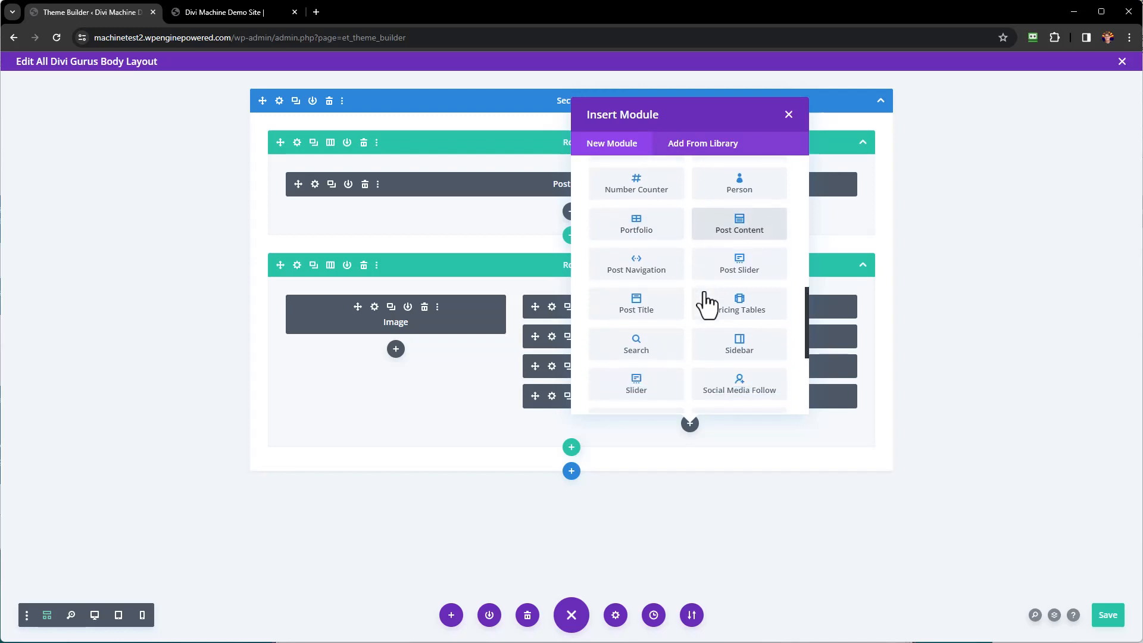
click(764, 388)
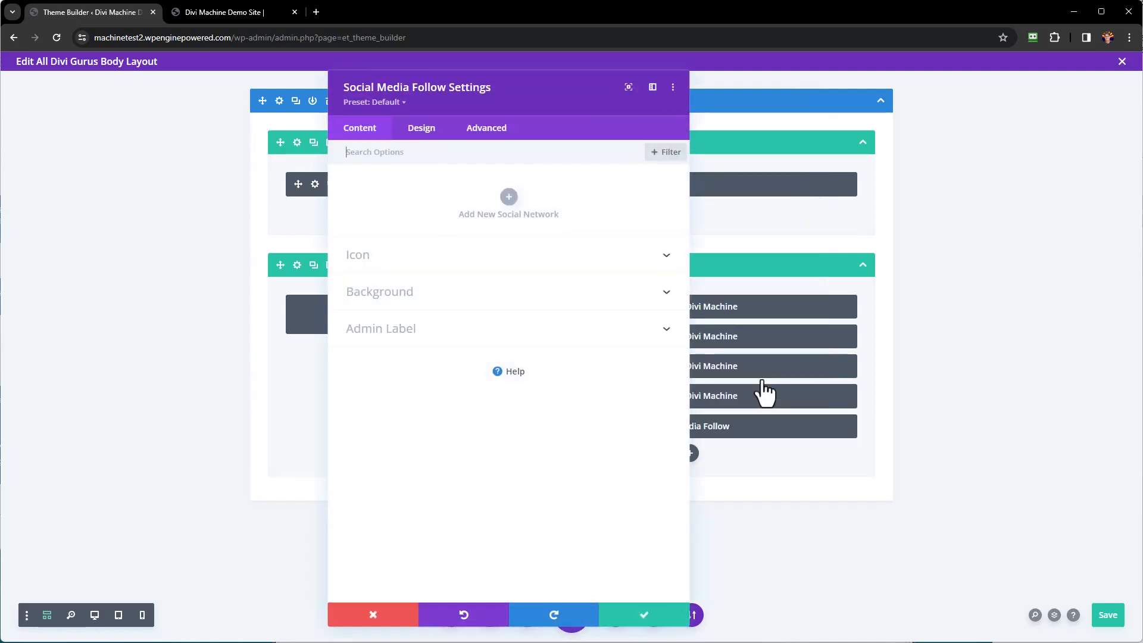
Add a Facebook network whose account link comes dynamically from the Facebook field, and save.
click(509, 199)
click(387, 231)
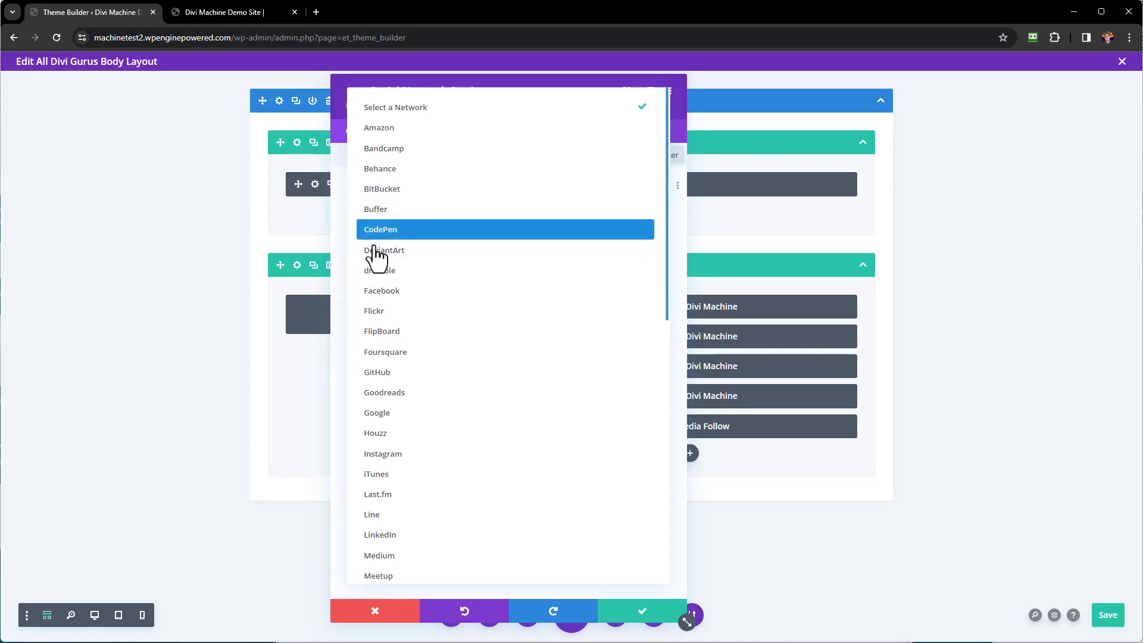
click(395, 297)
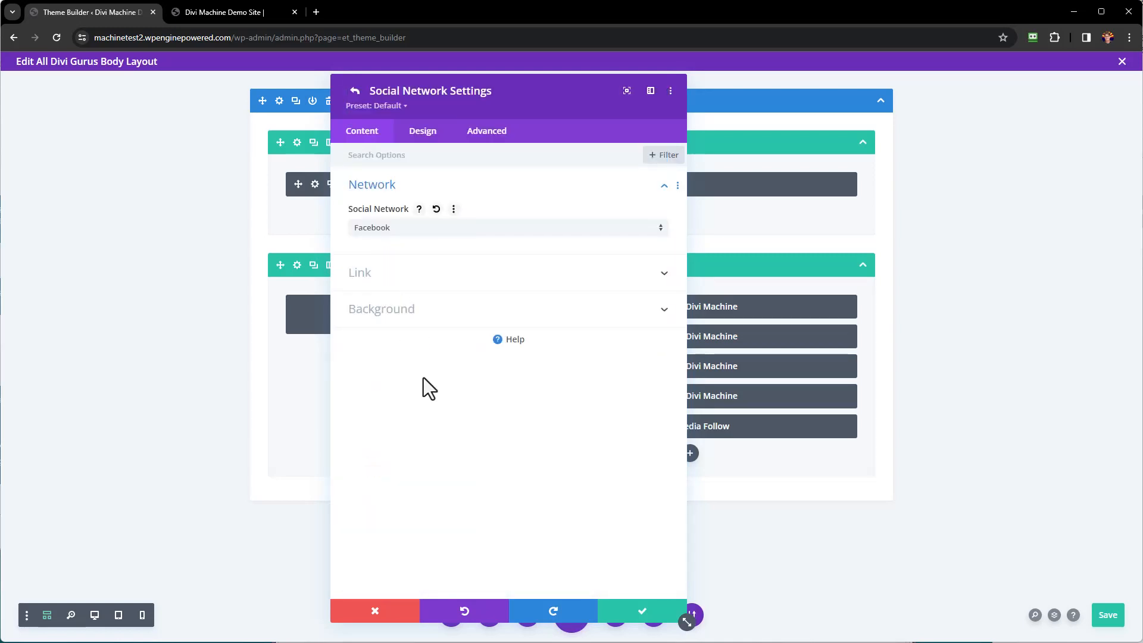
click(435, 275)
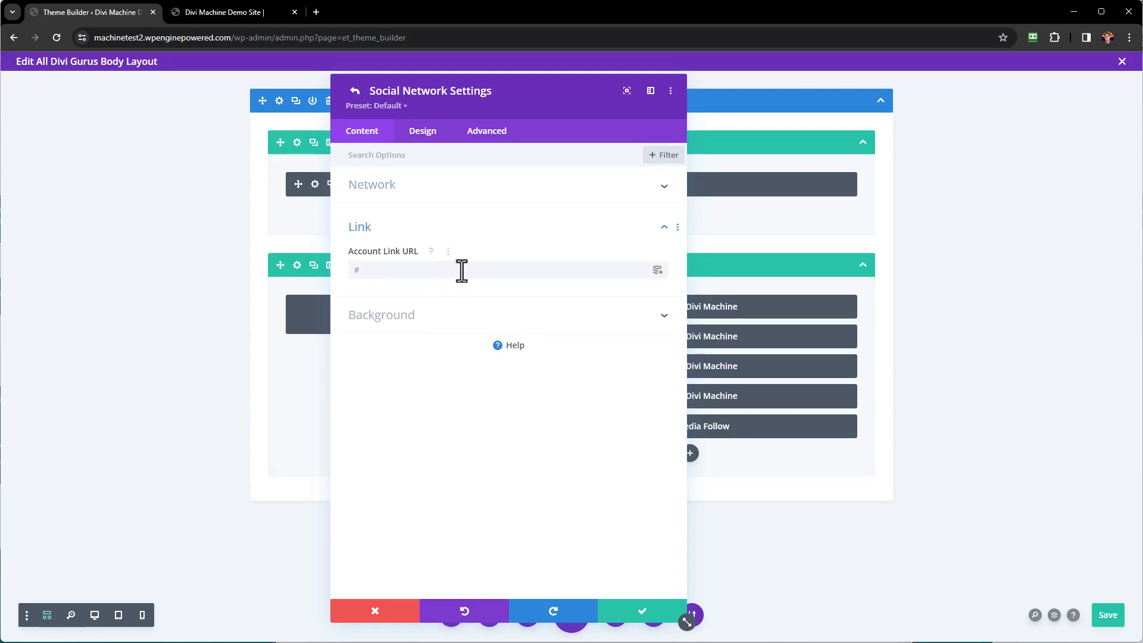
click(657, 269)
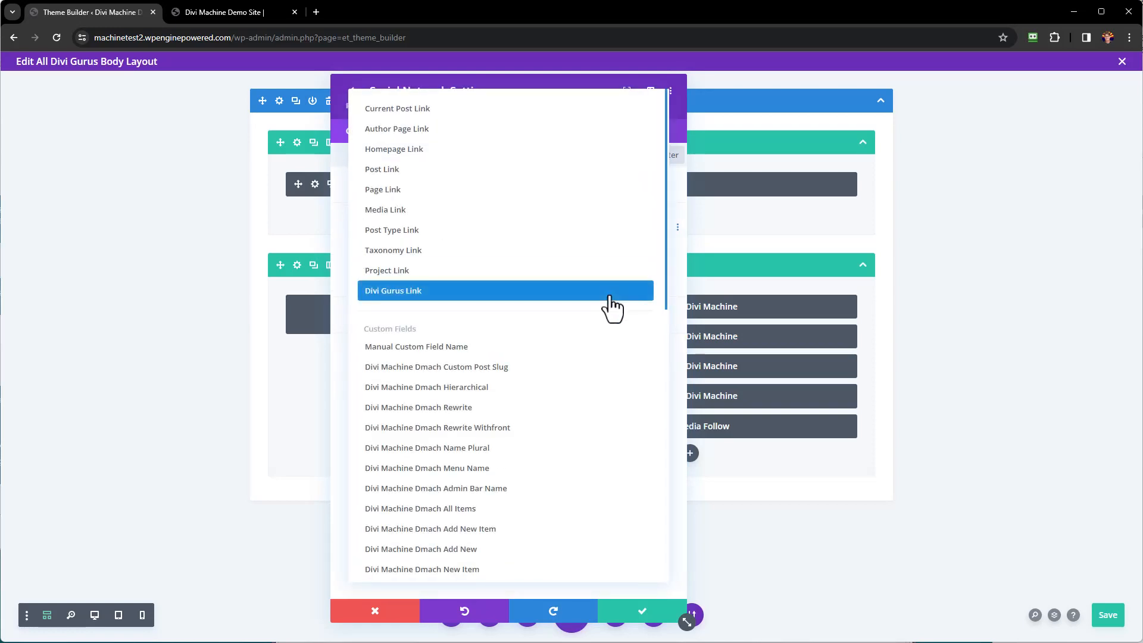
scroll(613, 306, down, 10)
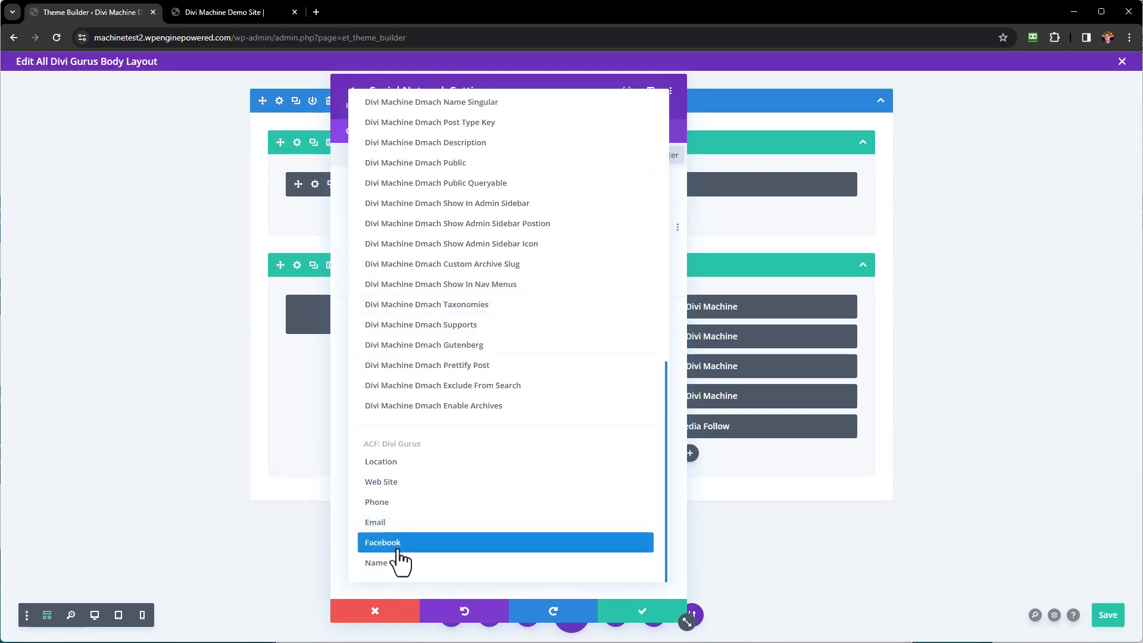
click(398, 551)
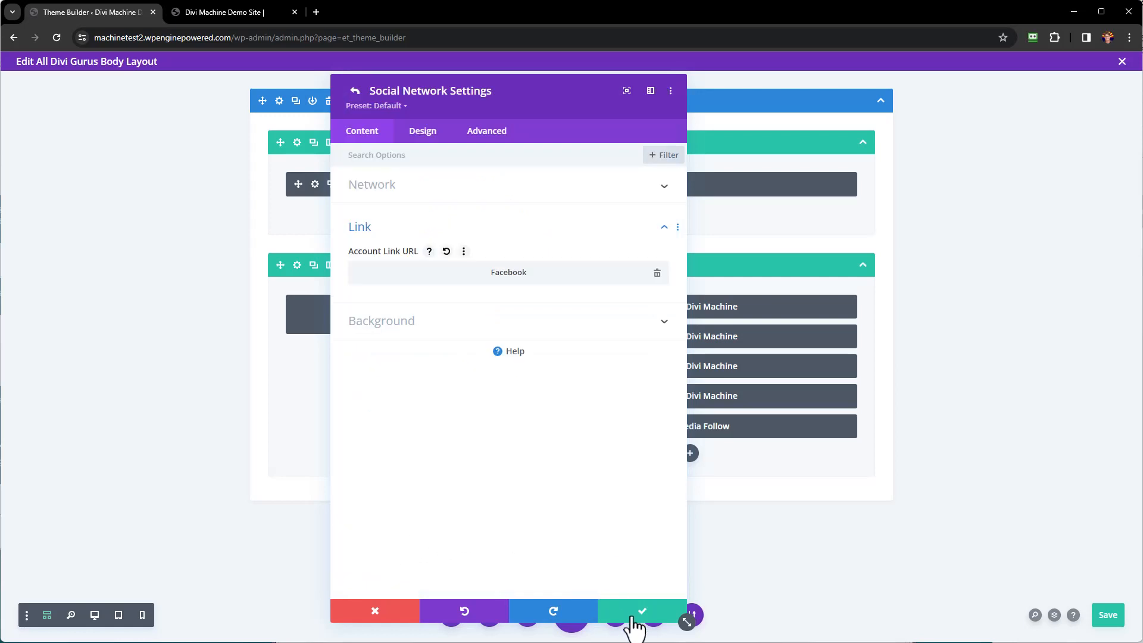
click(632, 619)
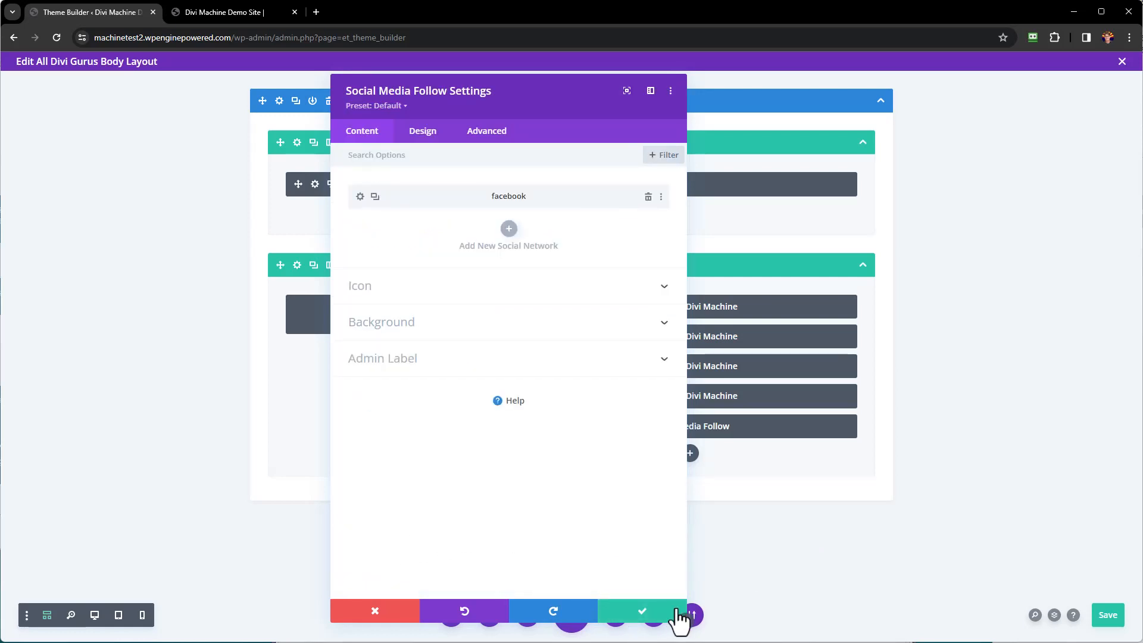
click(655, 616)
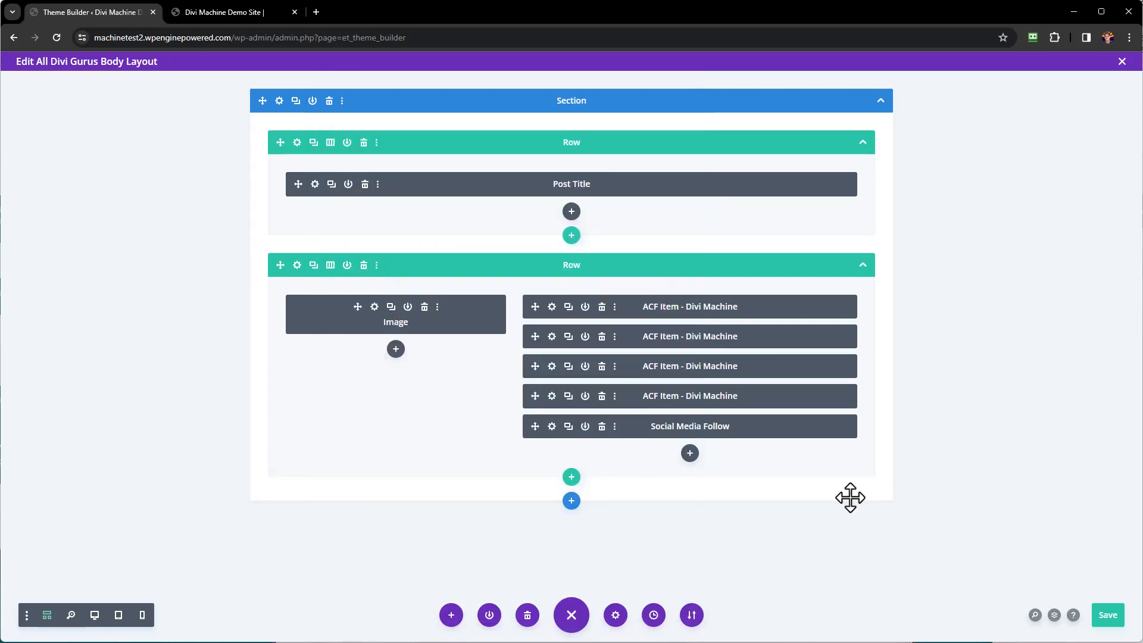
Insert a Post Content module beneath the Social Media Follow module.
click(690, 459)
scroll(720, 336, down, 4)
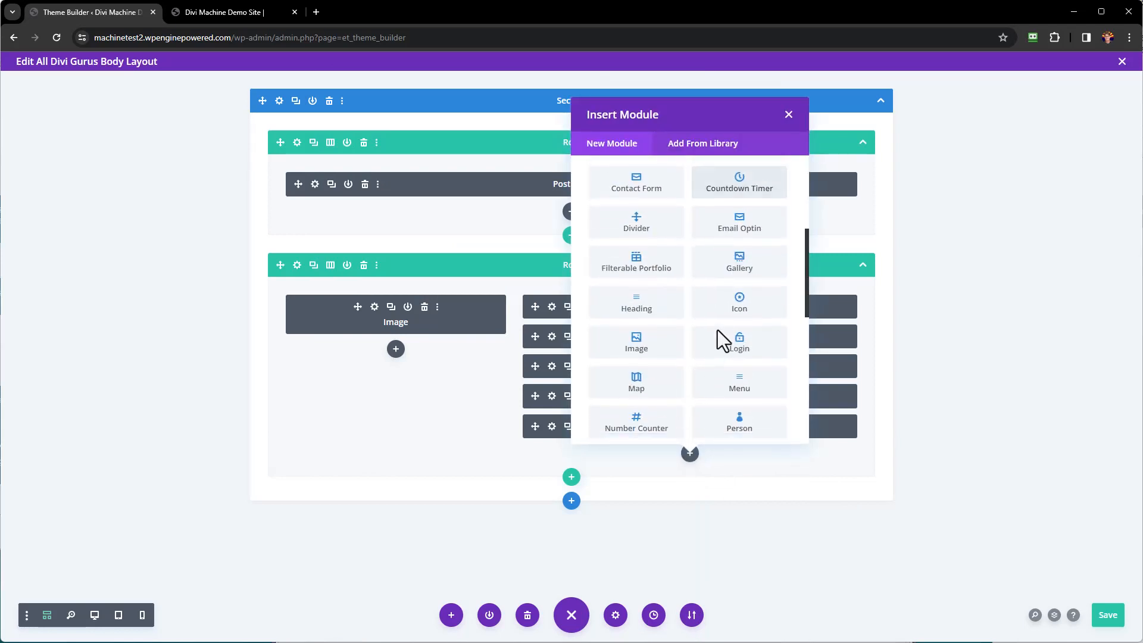
scroll(717, 330, down, 3)
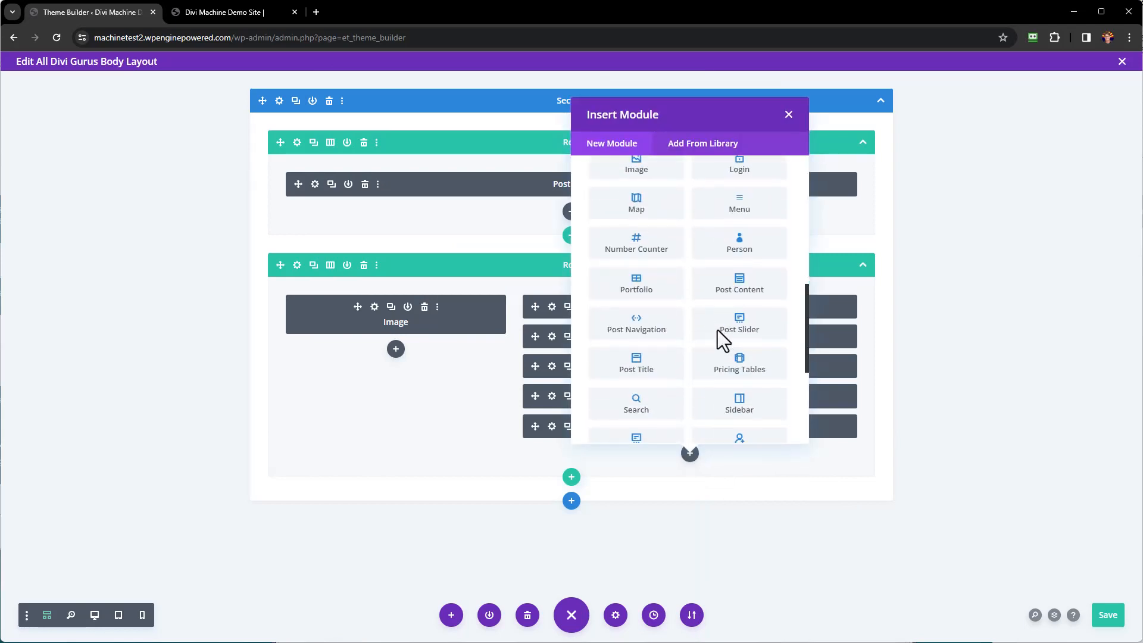
click(756, 304)
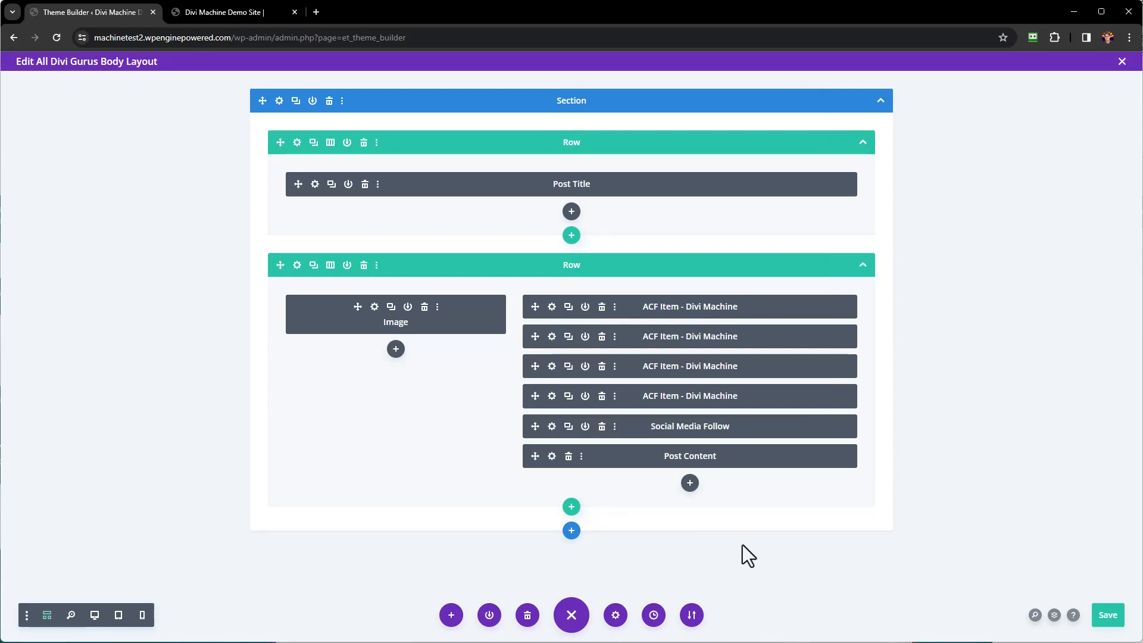
Save the body layout, close its editor, and save the Theme Builder changes.
click(1108, 619)
click(1122, 62)
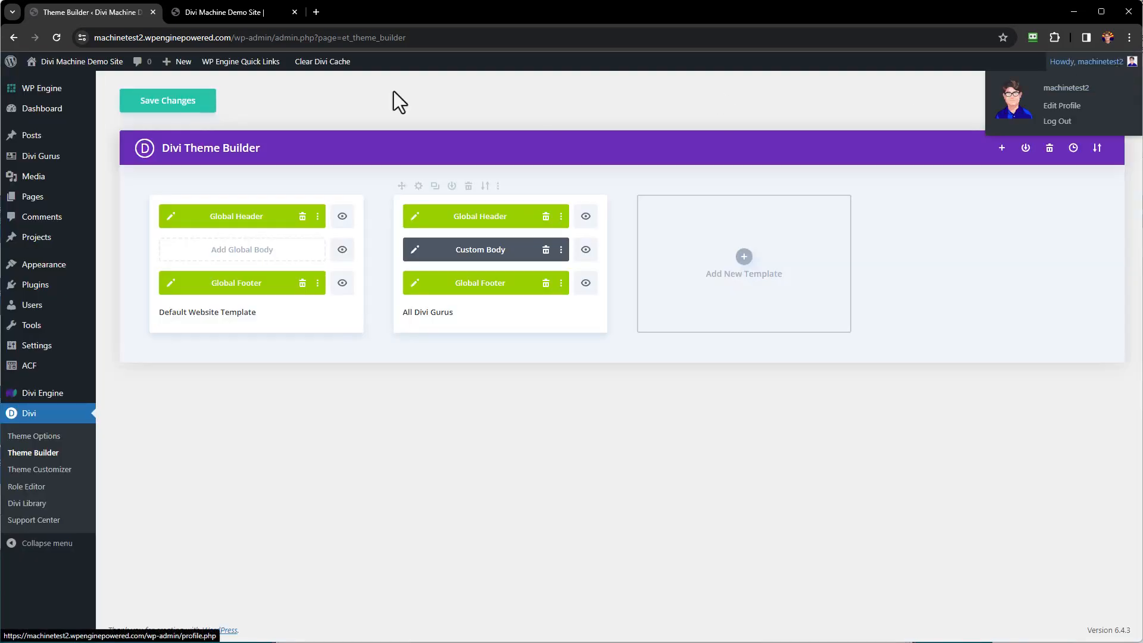
click(177, 104)
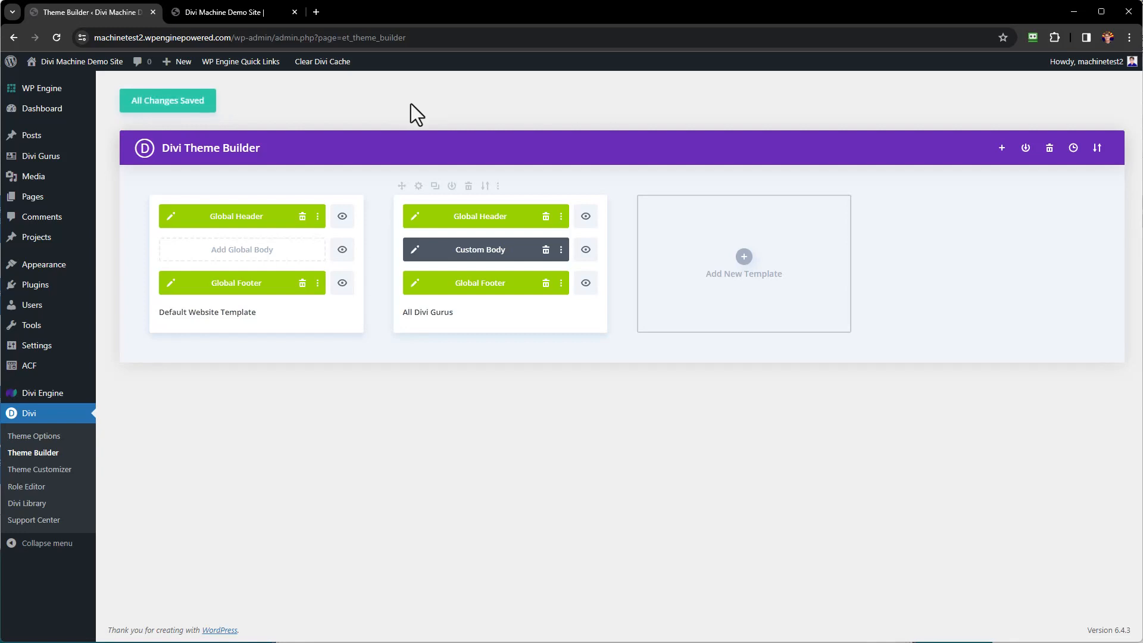
Reload the Divi Machine Demo Site gurus listing and open the first guru's page.
click(245, 13)
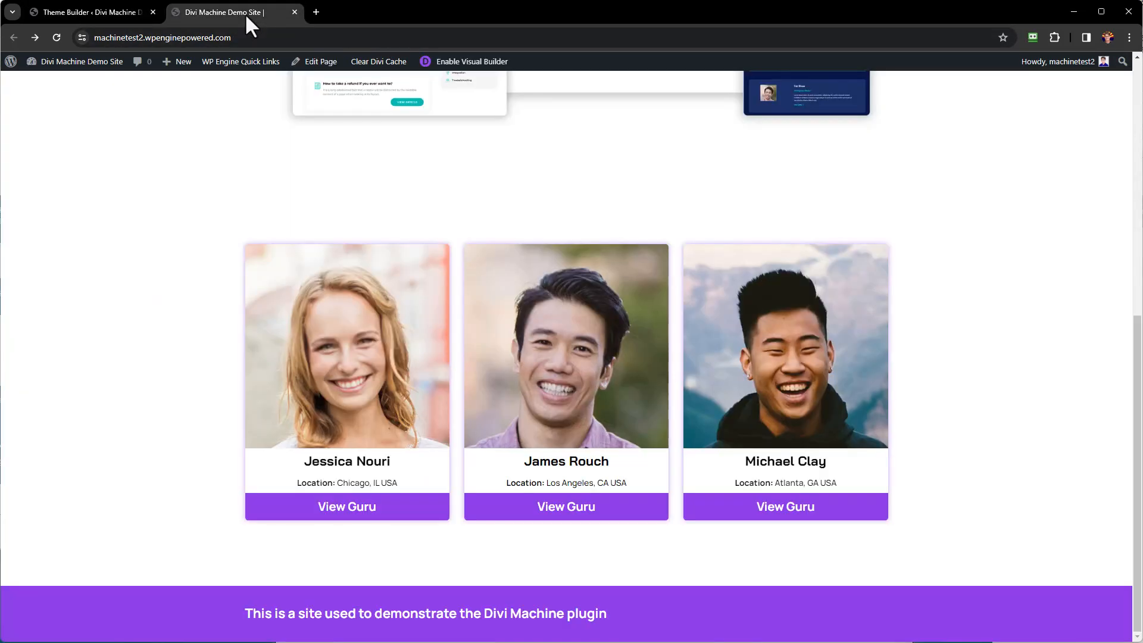
click(56, 38)
click(335, 374)
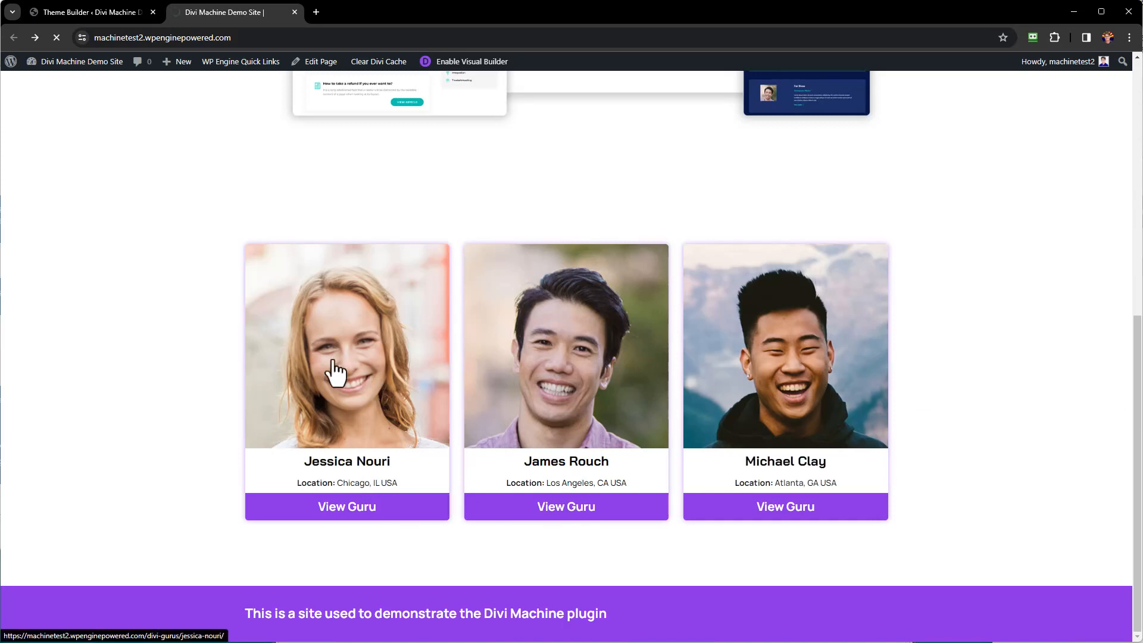